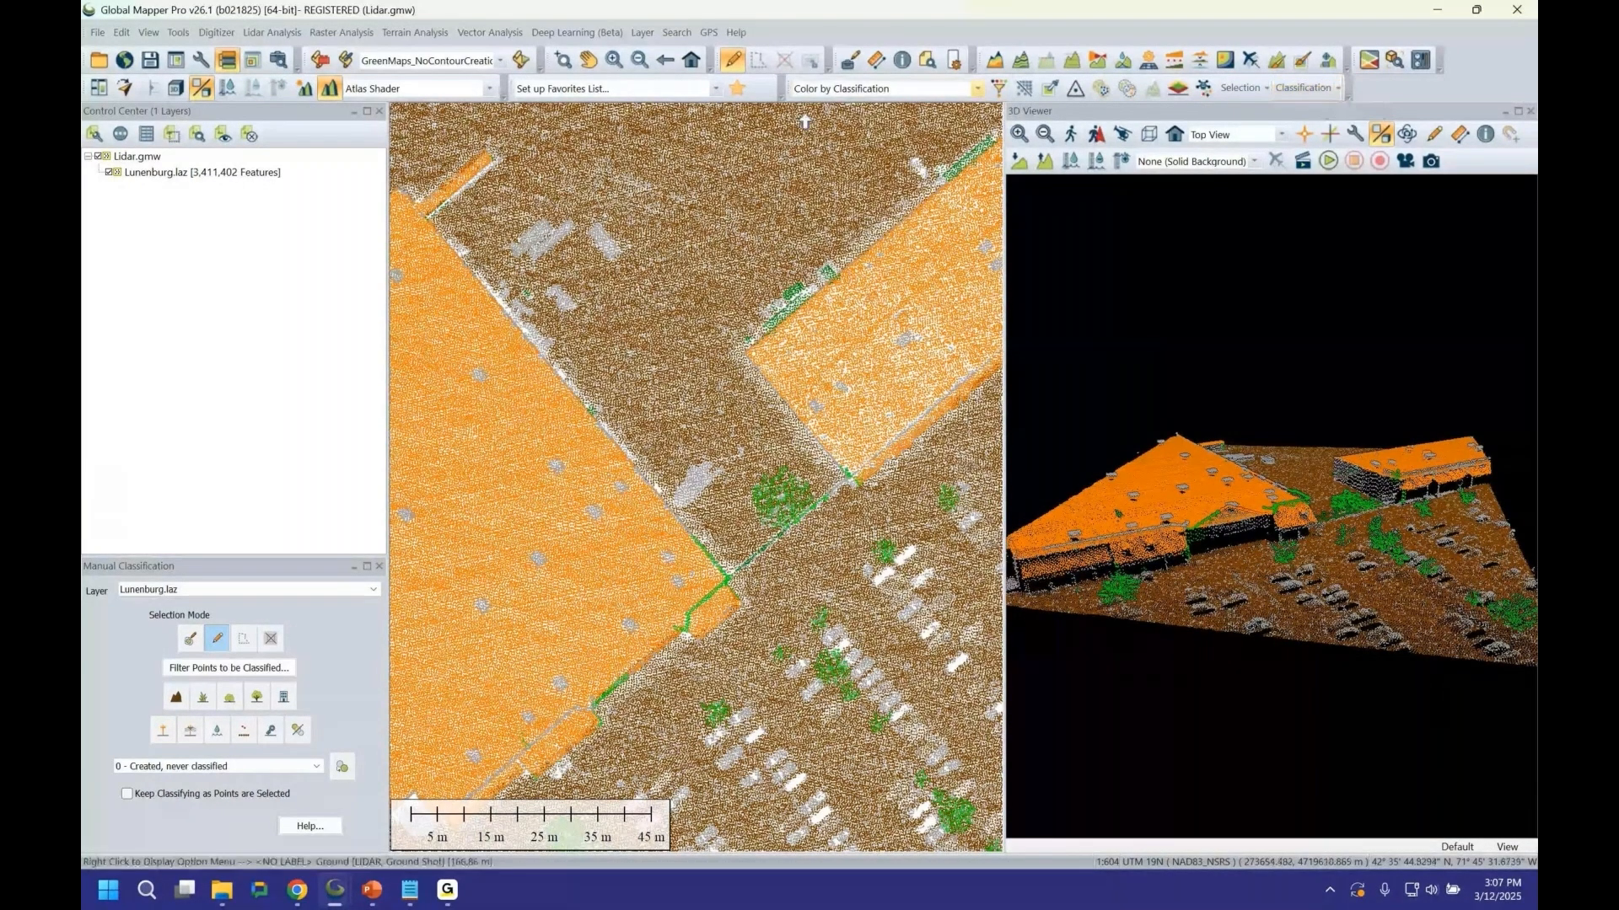
pyautogui.click(1304, 89)
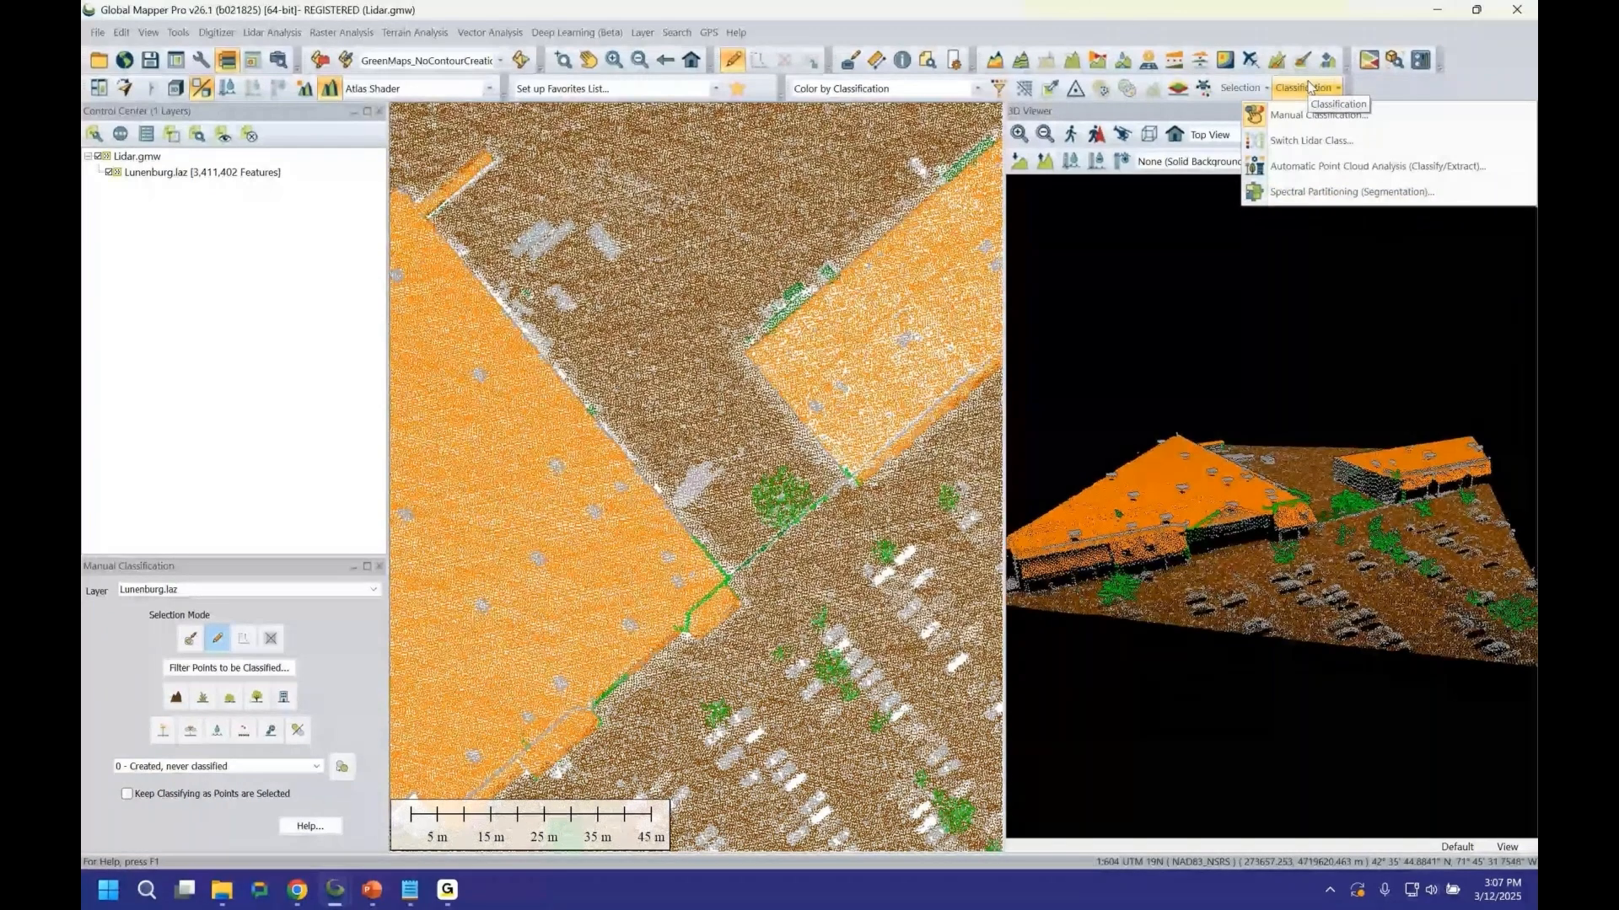
pyautogui.click(1346, 89)
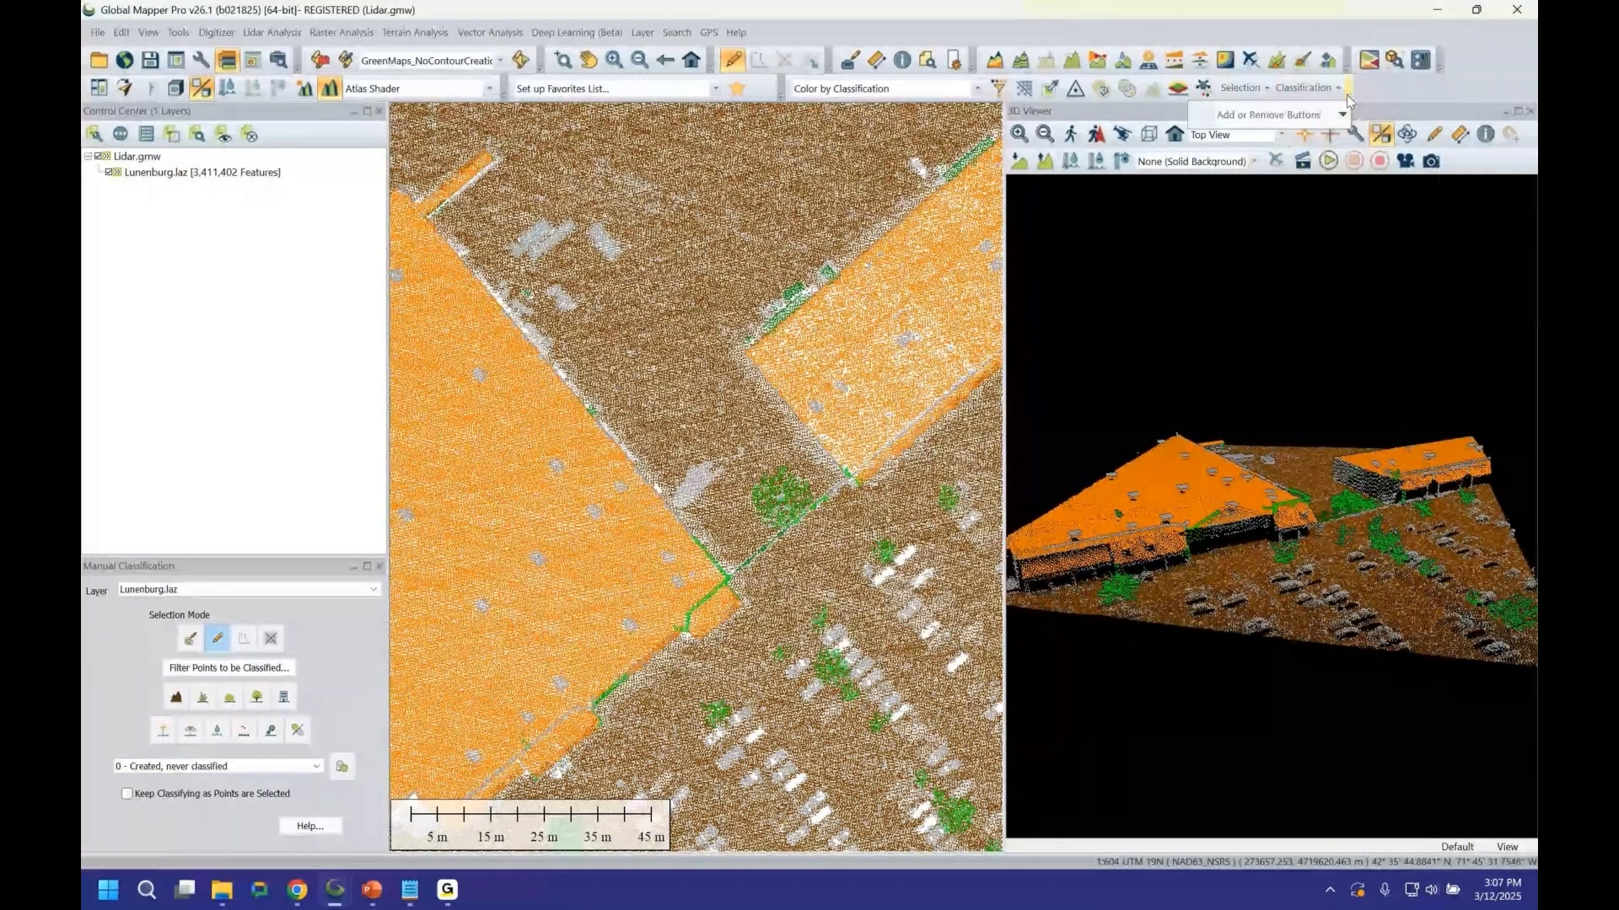
pyautogui.click(1347, 95)
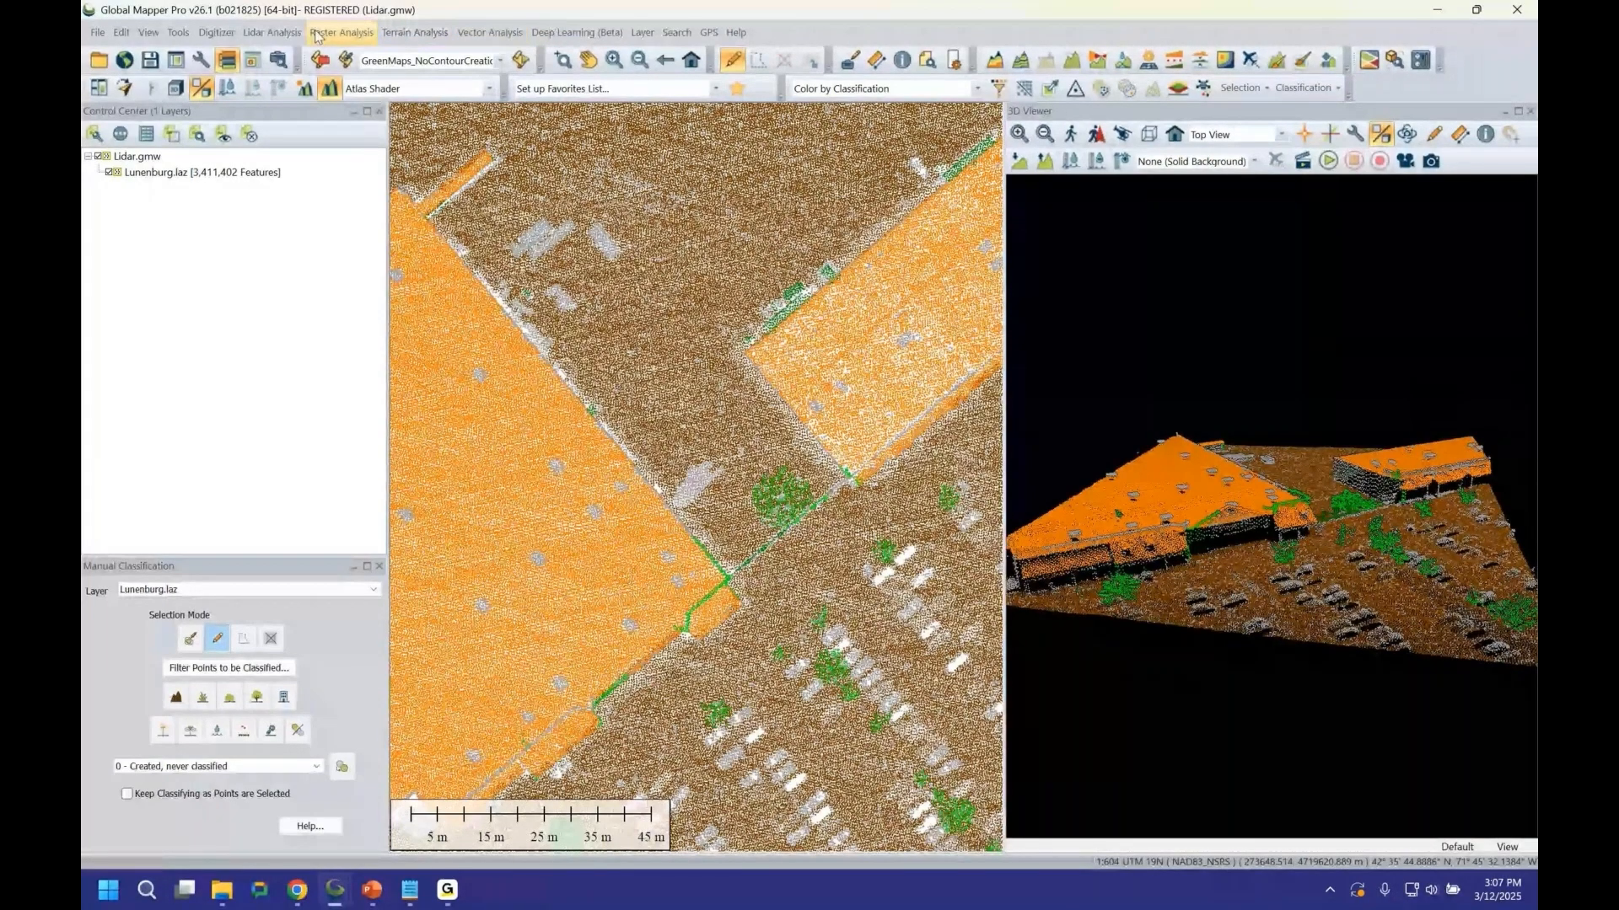
pyautogui.click(271, 32)
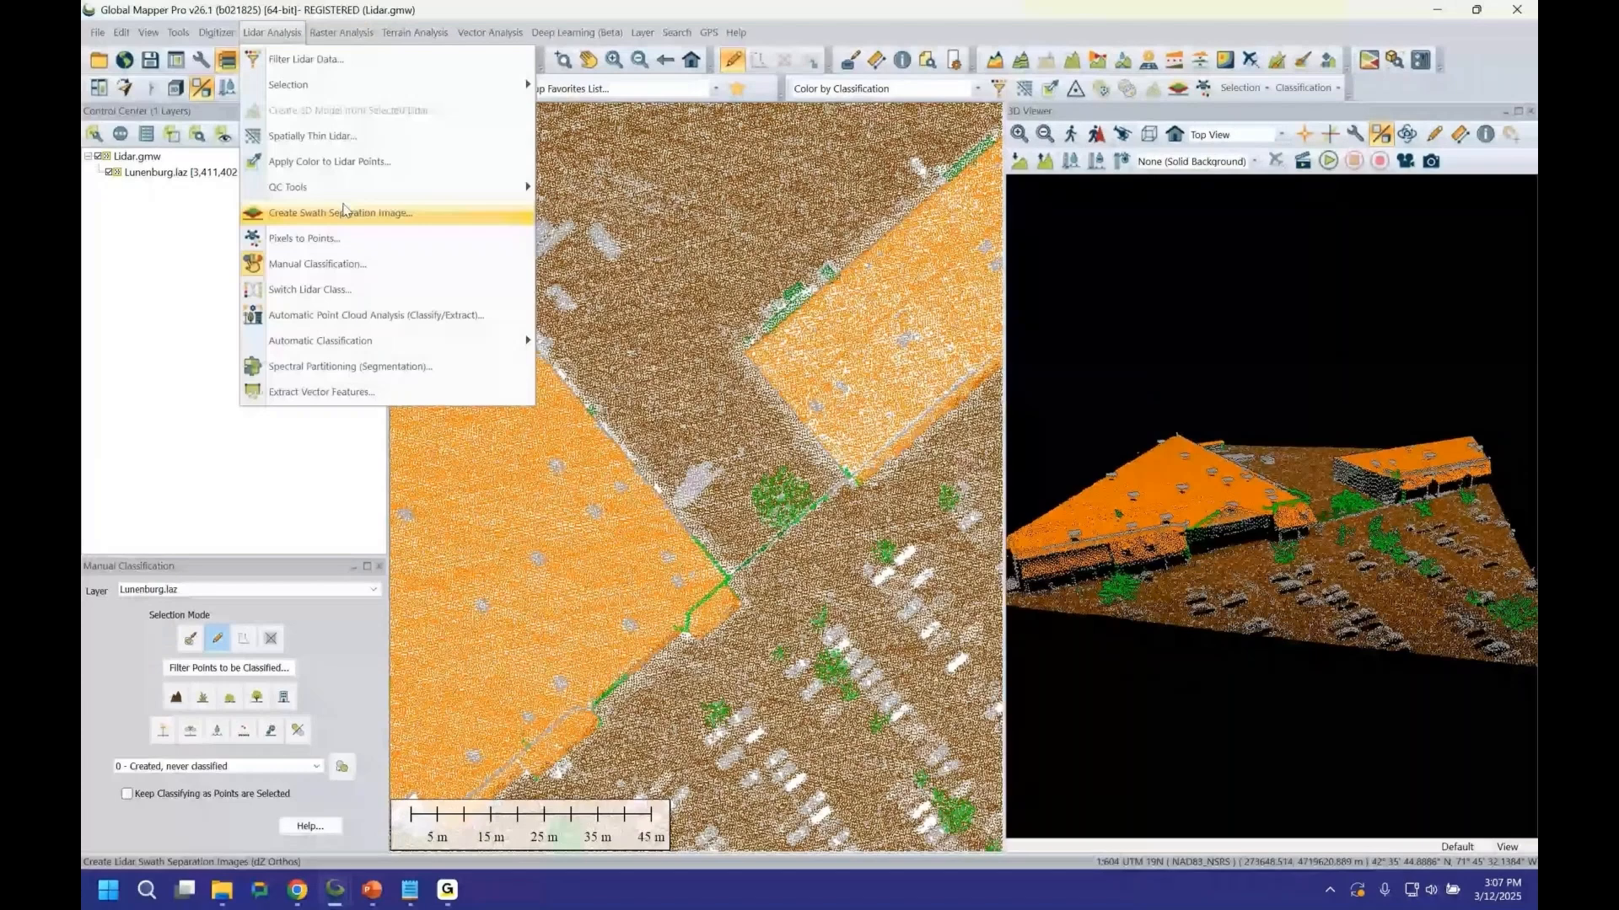
pyautogui.moveTo(417, 95)
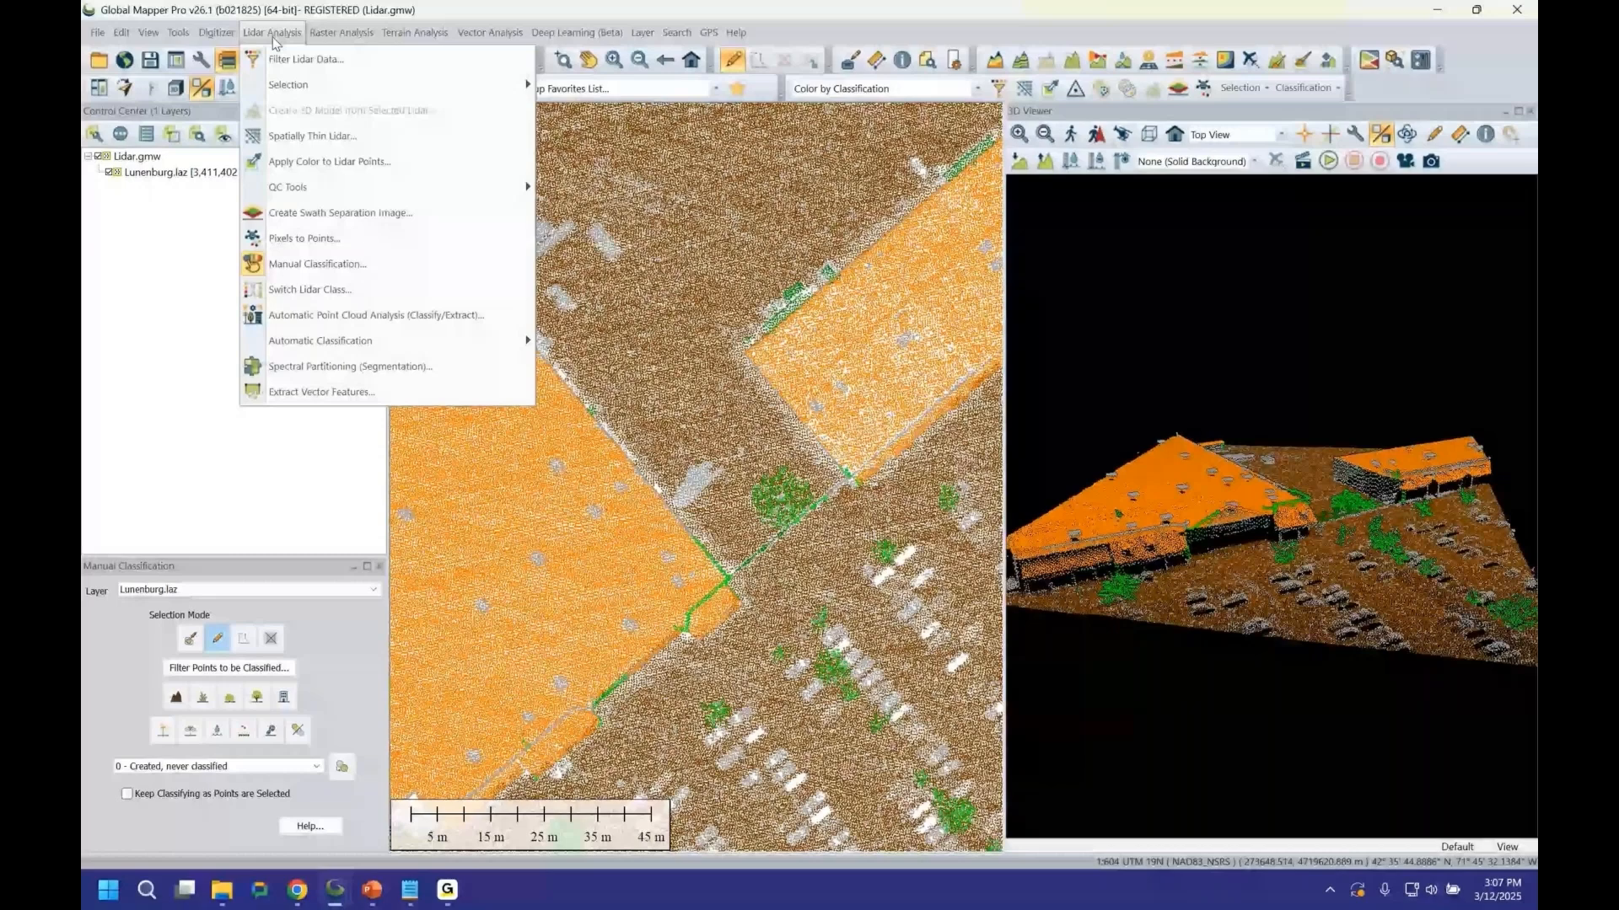
pyautogui.click(273, 38)
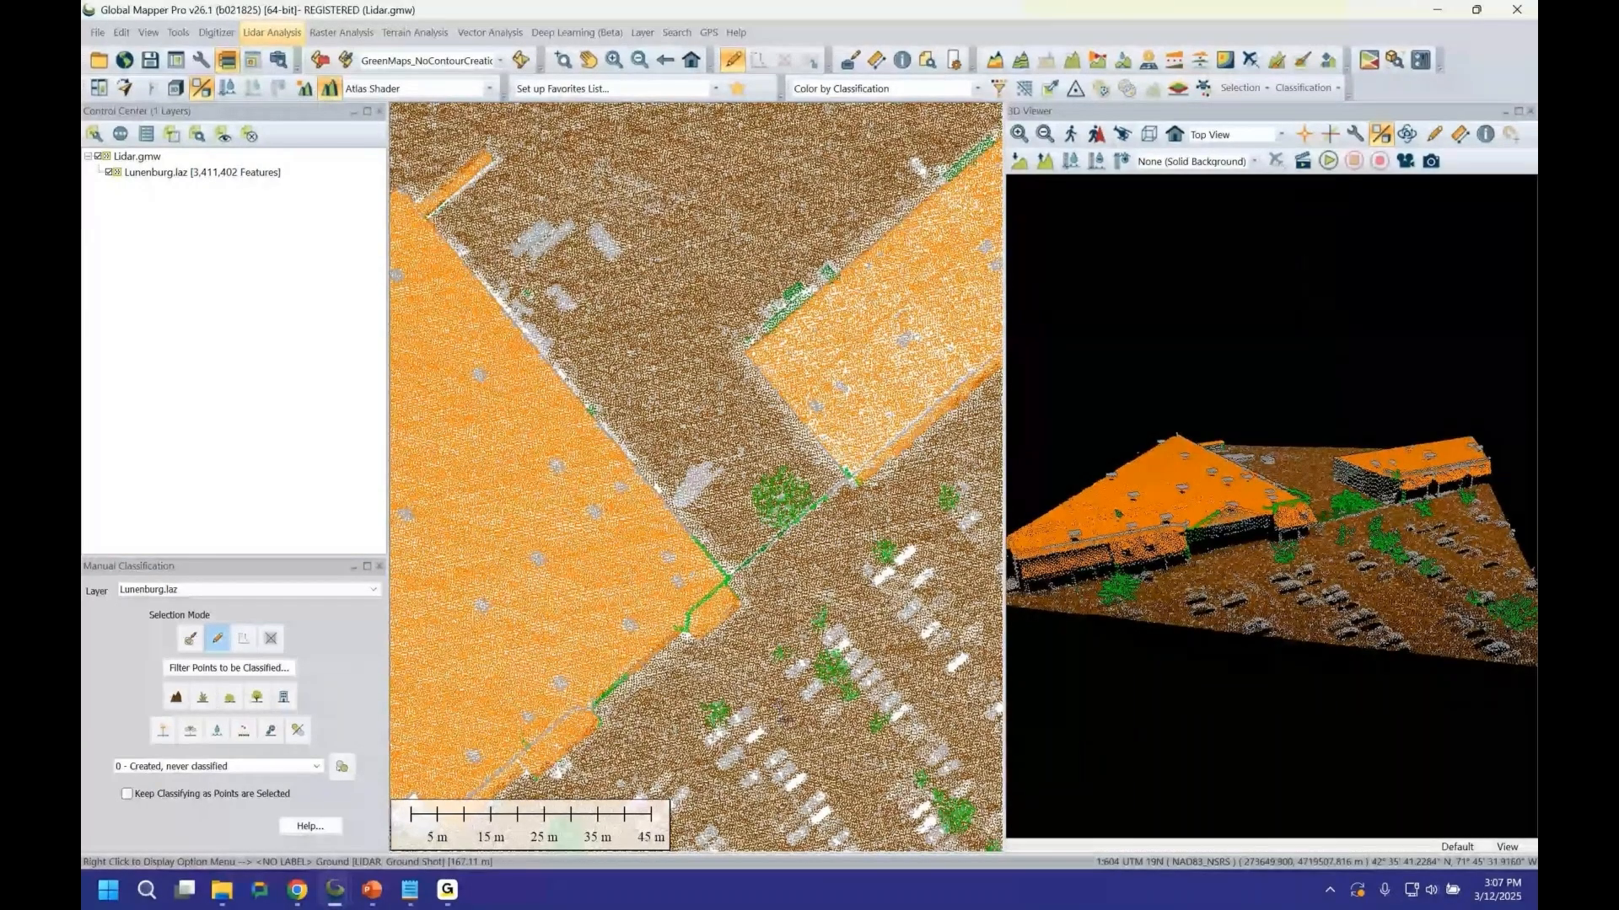
# Review the class changes and the building and vegetation classifier settings in ClassificationReport.txt, leaving the report minimized.
pyautogui.click(410, 891)
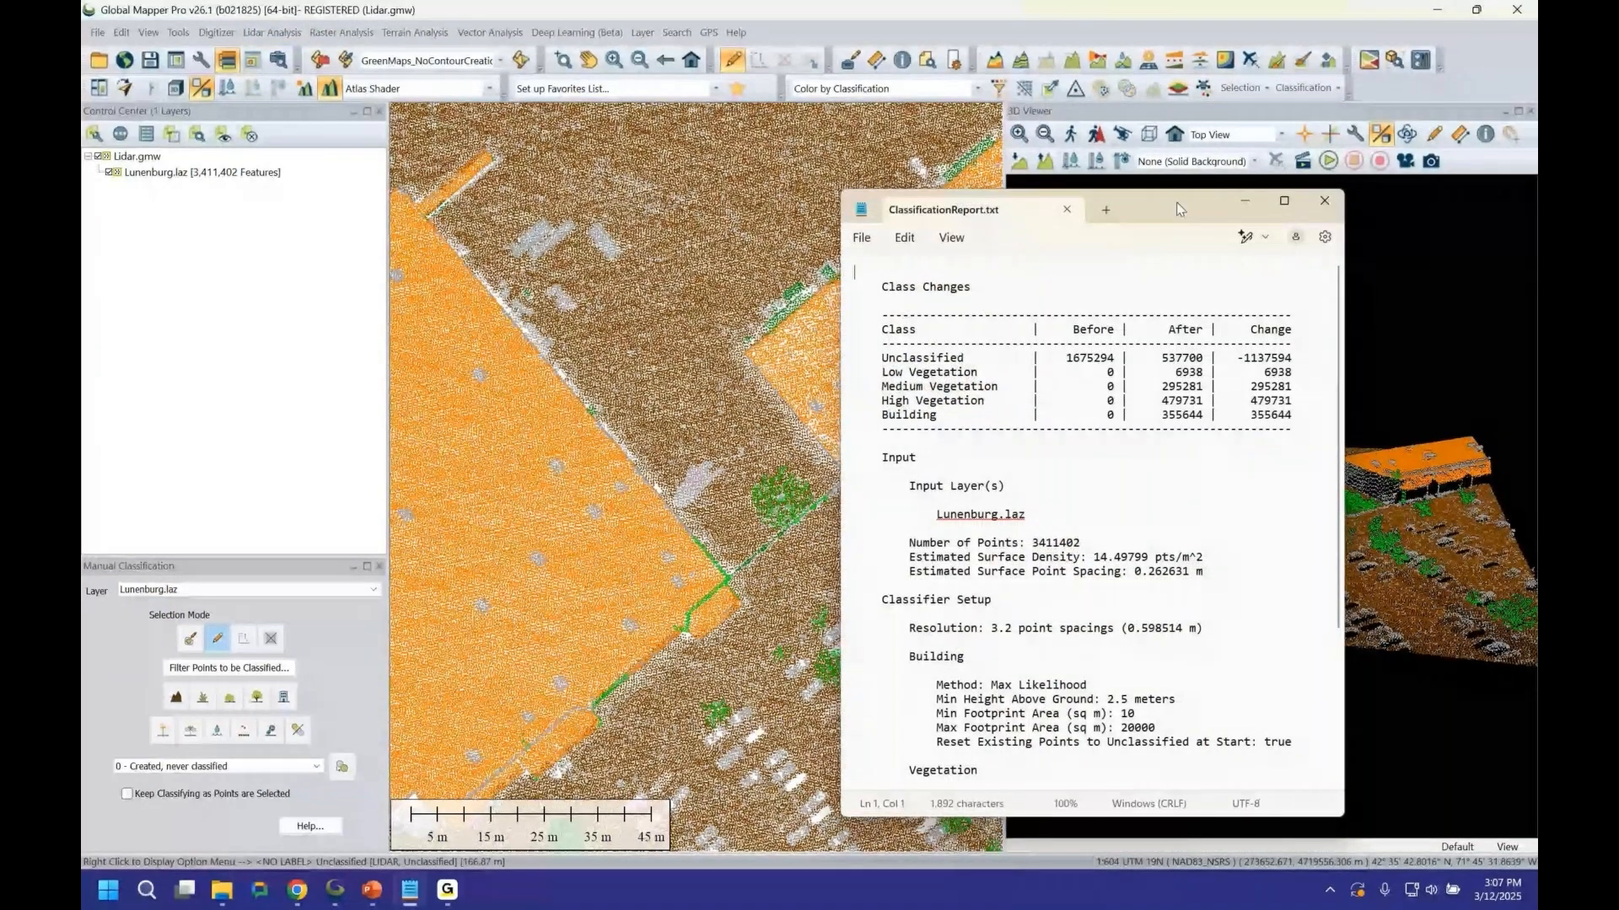
pyautogui.moveTo(1178, 208); pyautogui.dragTo(940, 229)
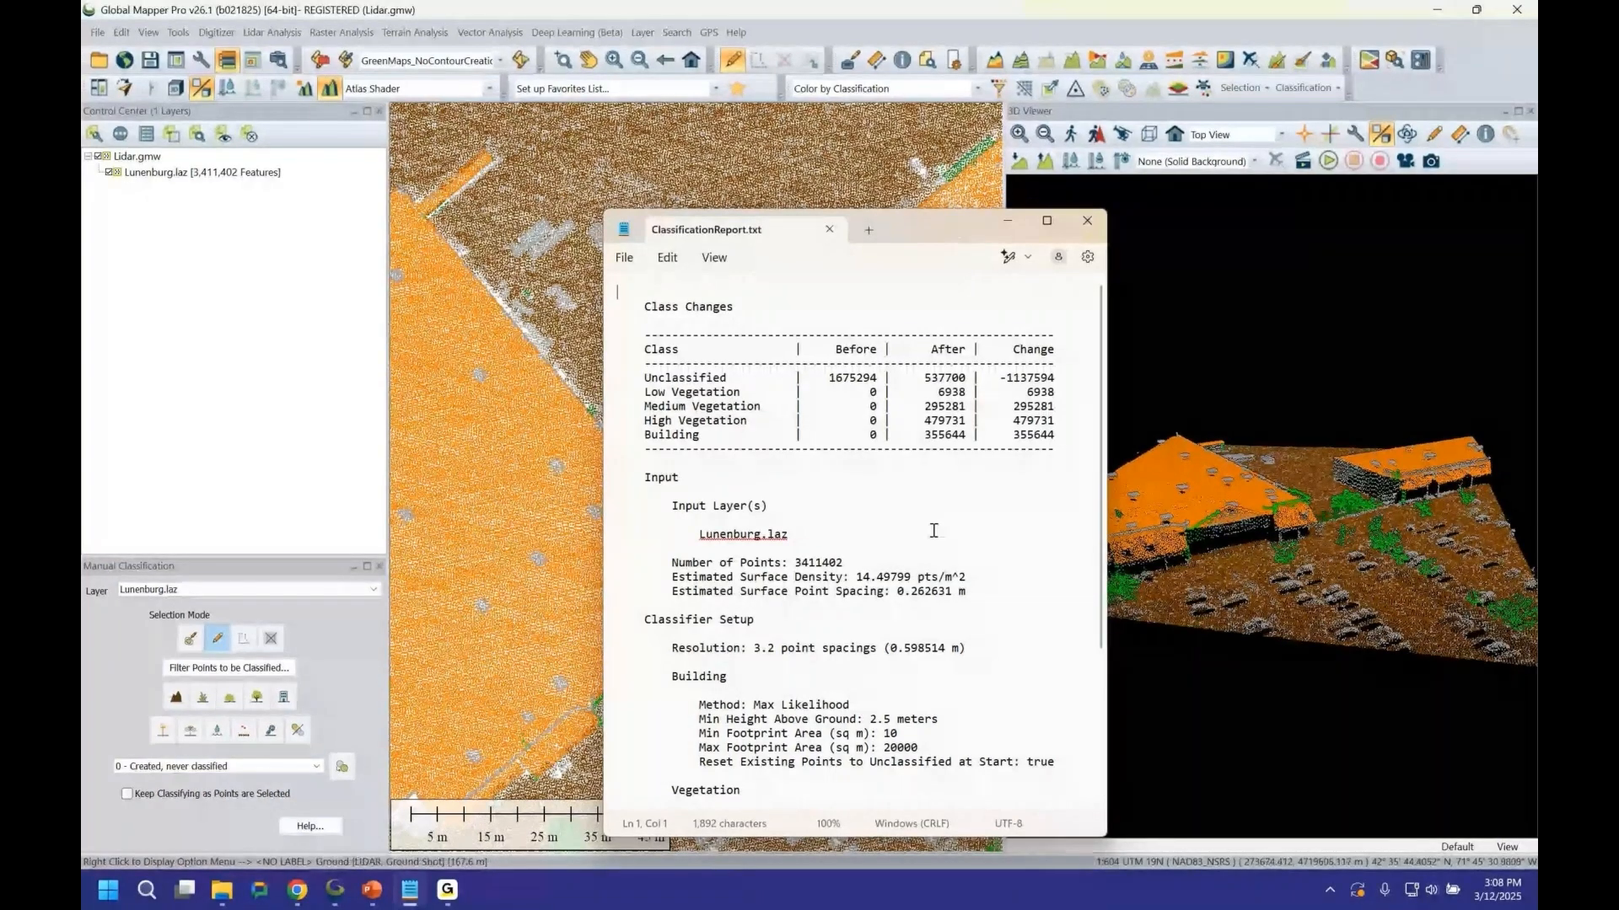
pyautogui.scroll(-2, 933, 530)
pyautogui.scroll(-1, 866, 657)
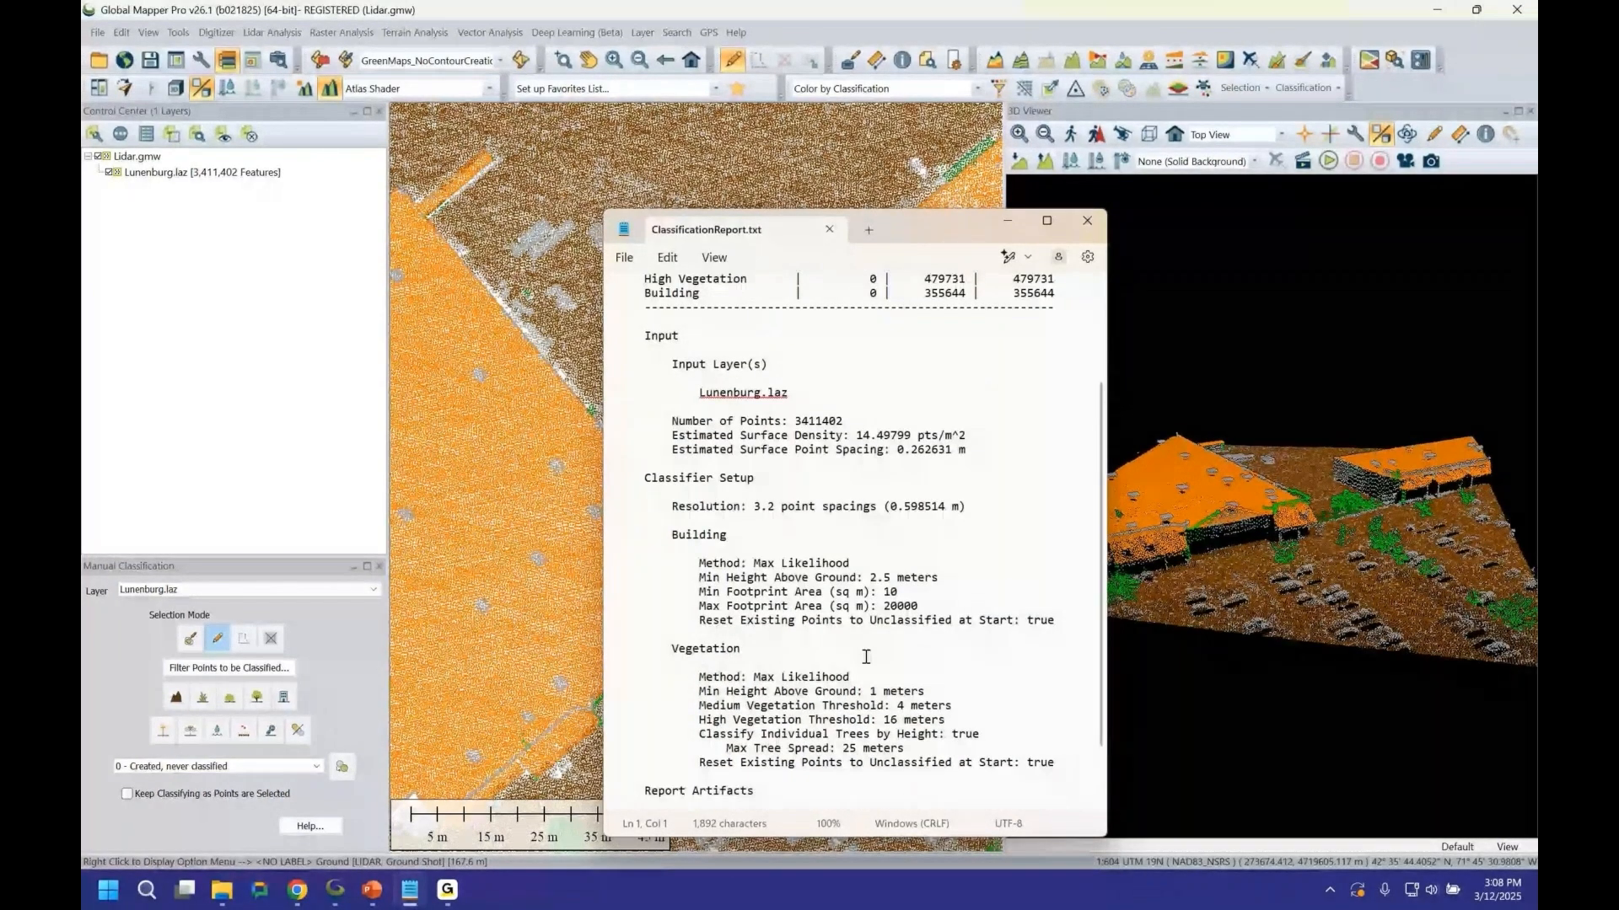
pyautogui.scroll(-1, 865, 656)
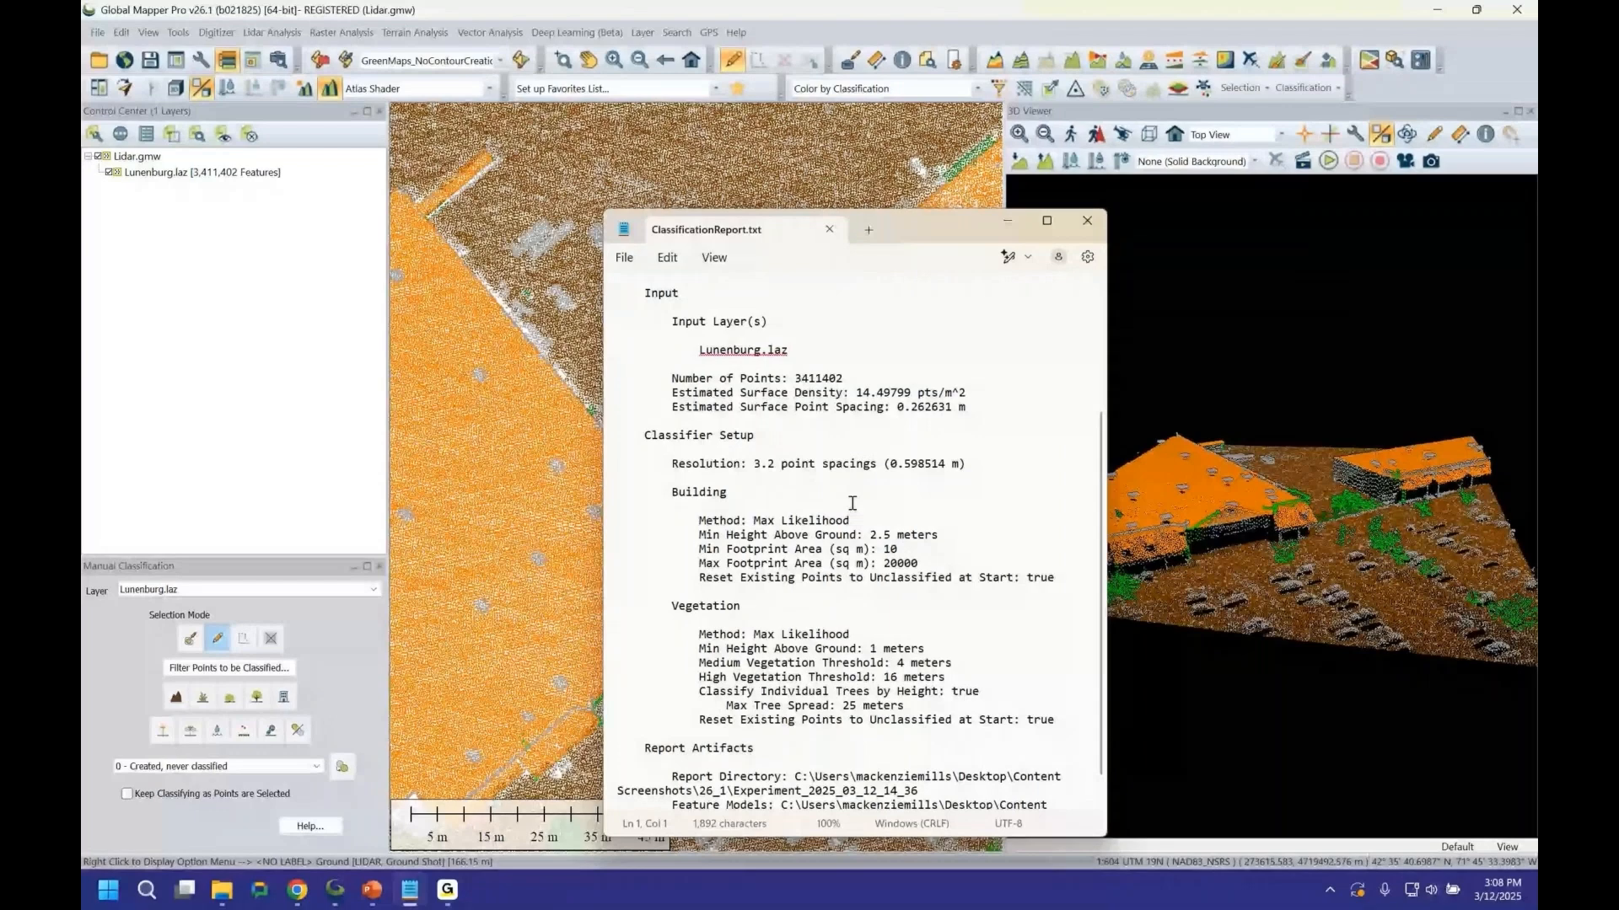
pyautogui.scroll(4, 851, 503)
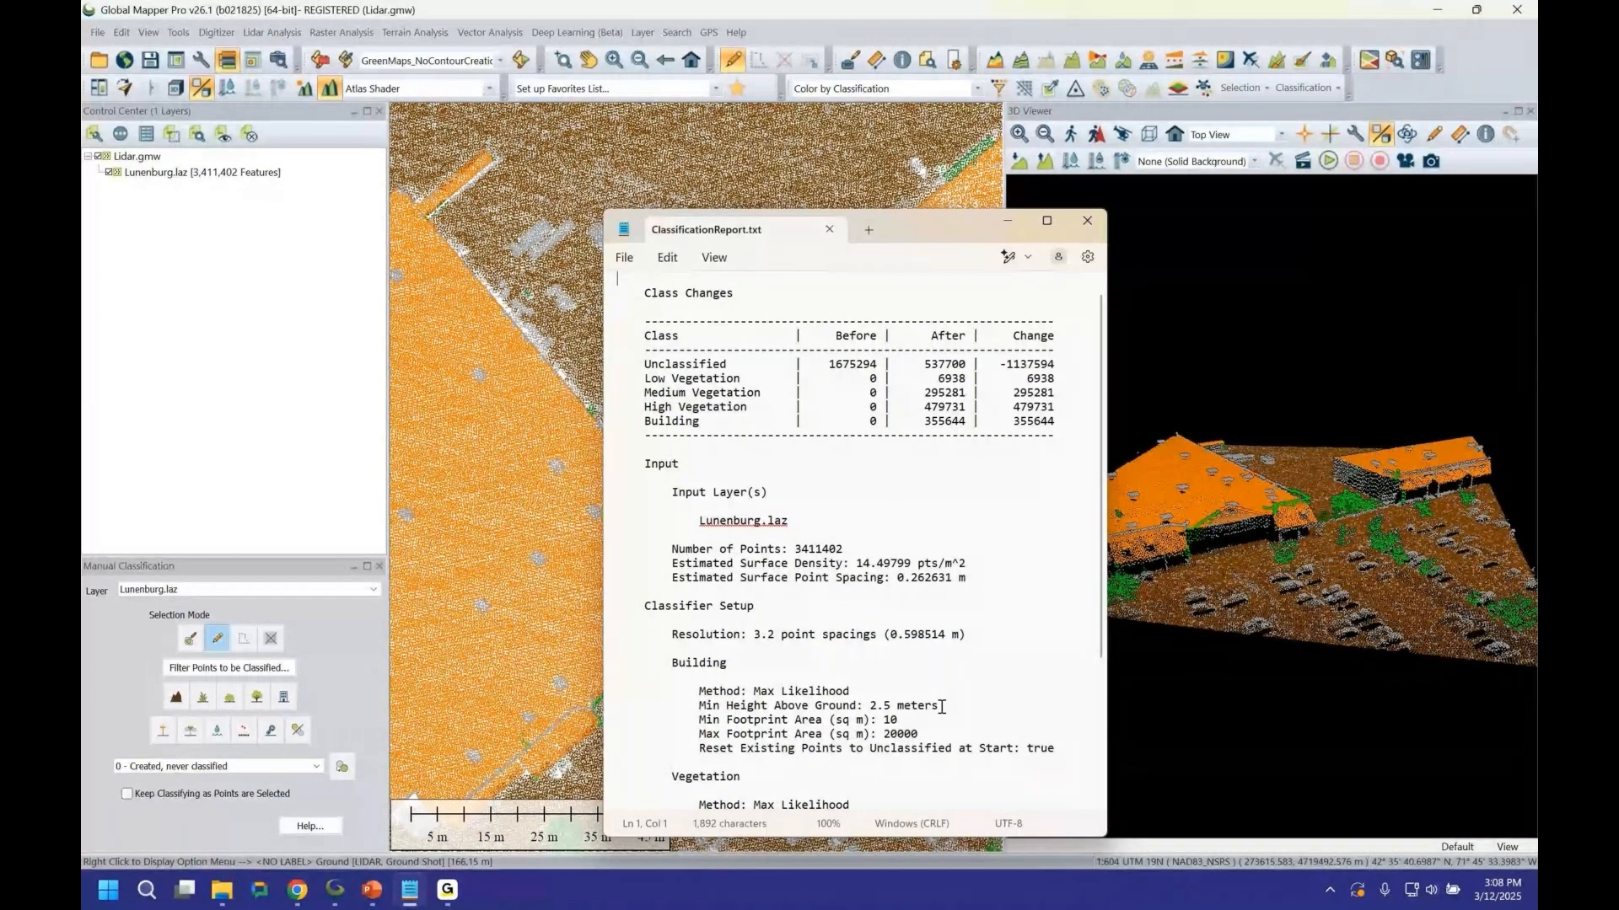
pyautogui.scroll(-1, 843, 708)
pyautogui.scroll(-1, 955, 763)
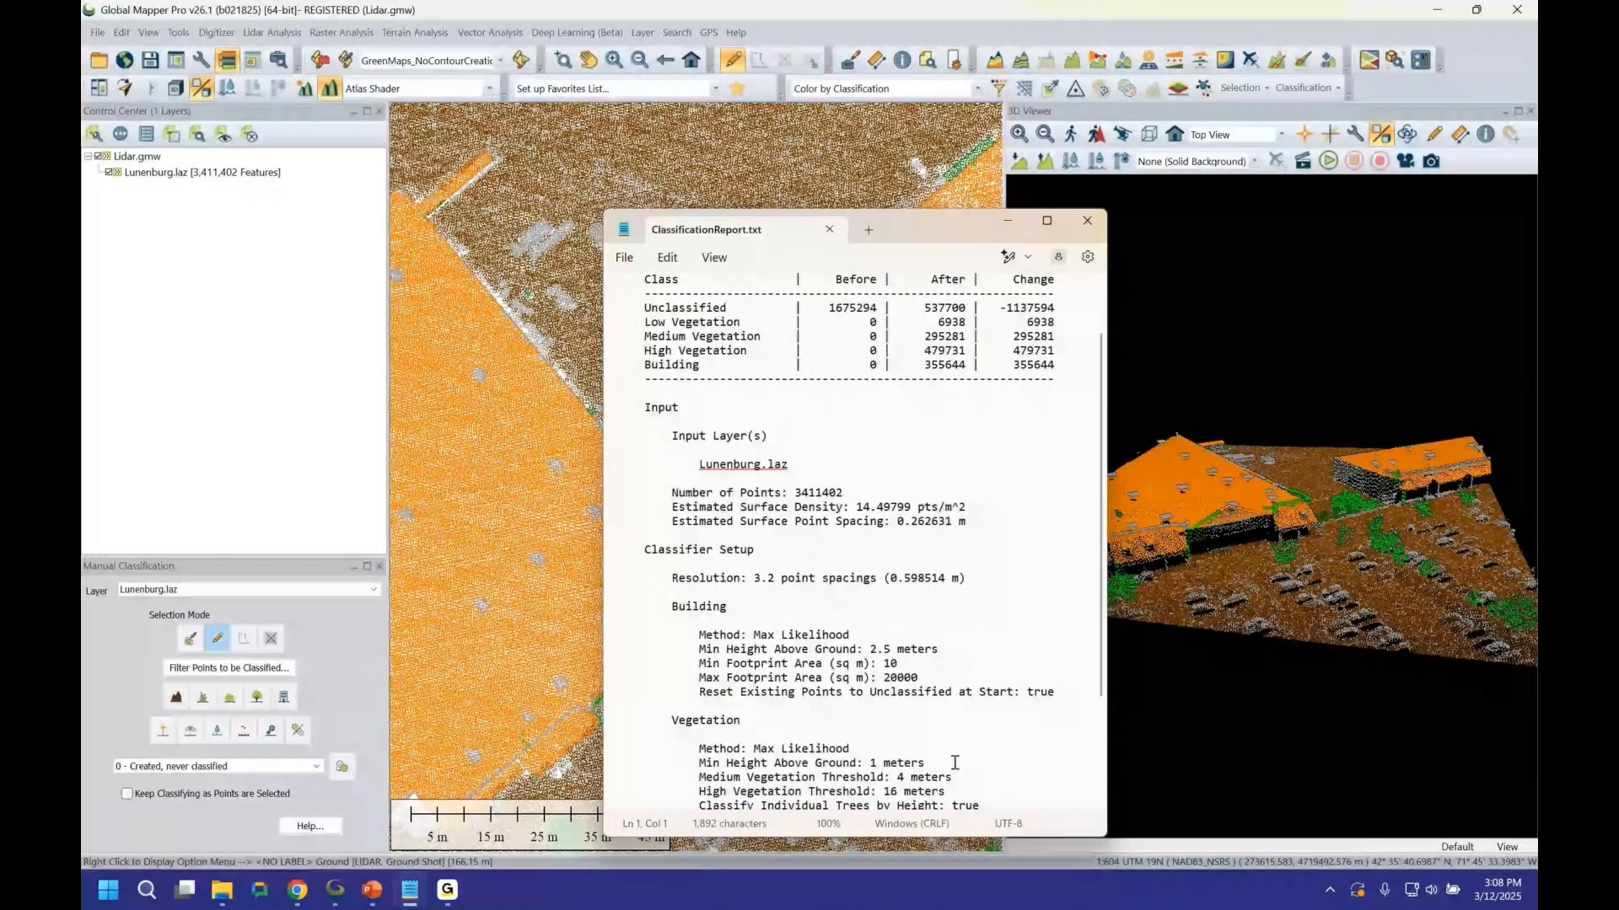
pyautogui.scroll(1, 833, 559)
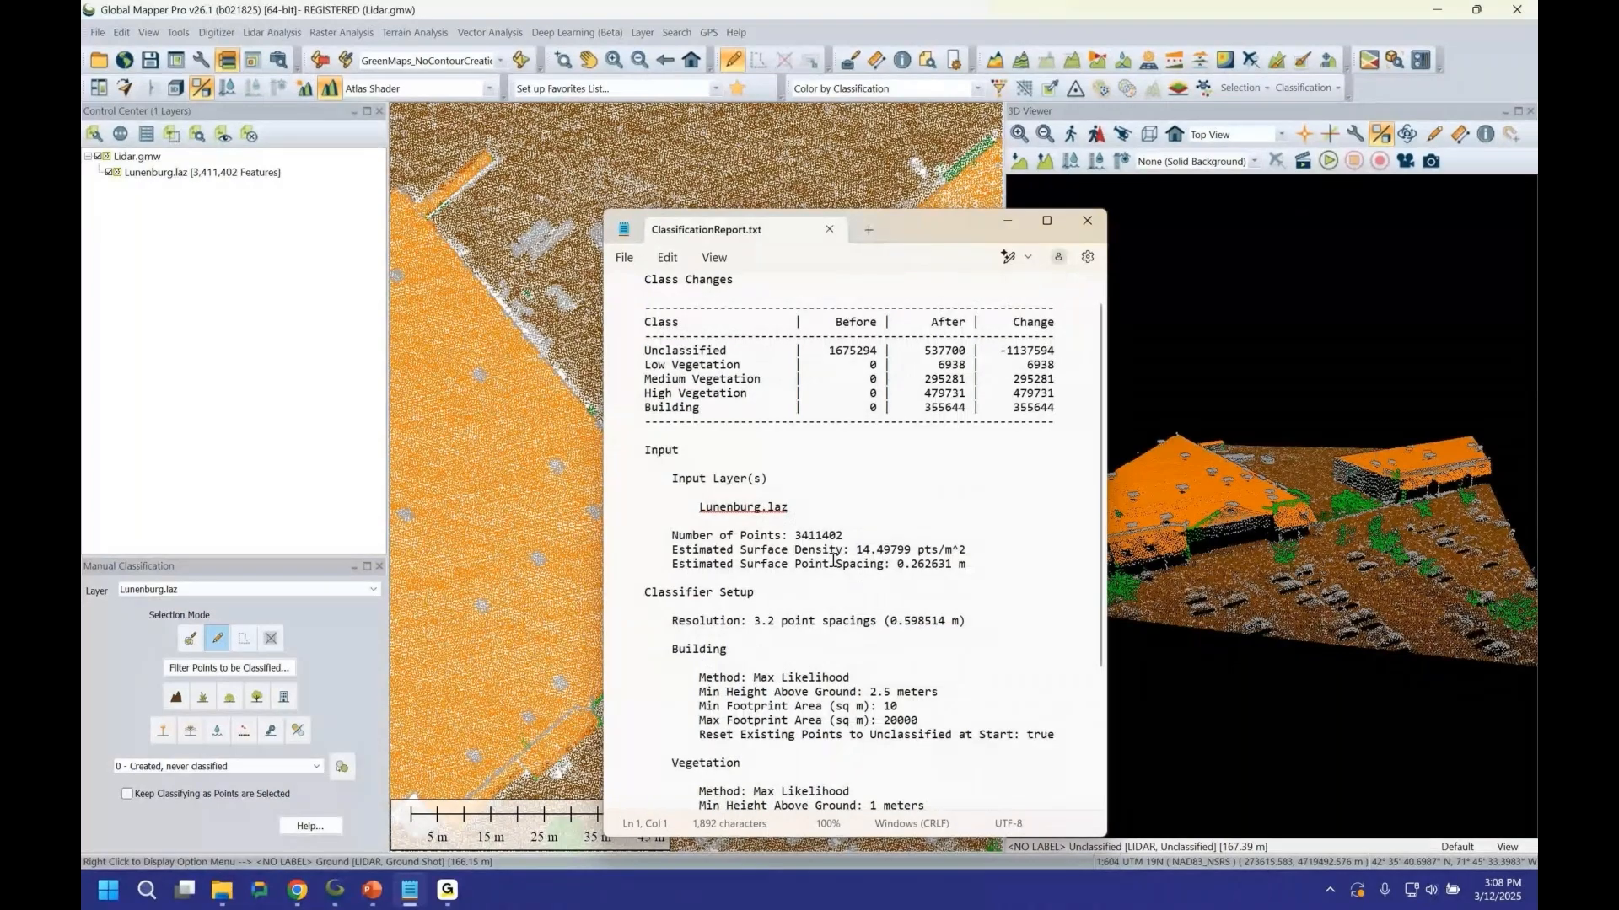
pyautogui.moveTo(906, 233); pyautogui.dragTo(993, 218)
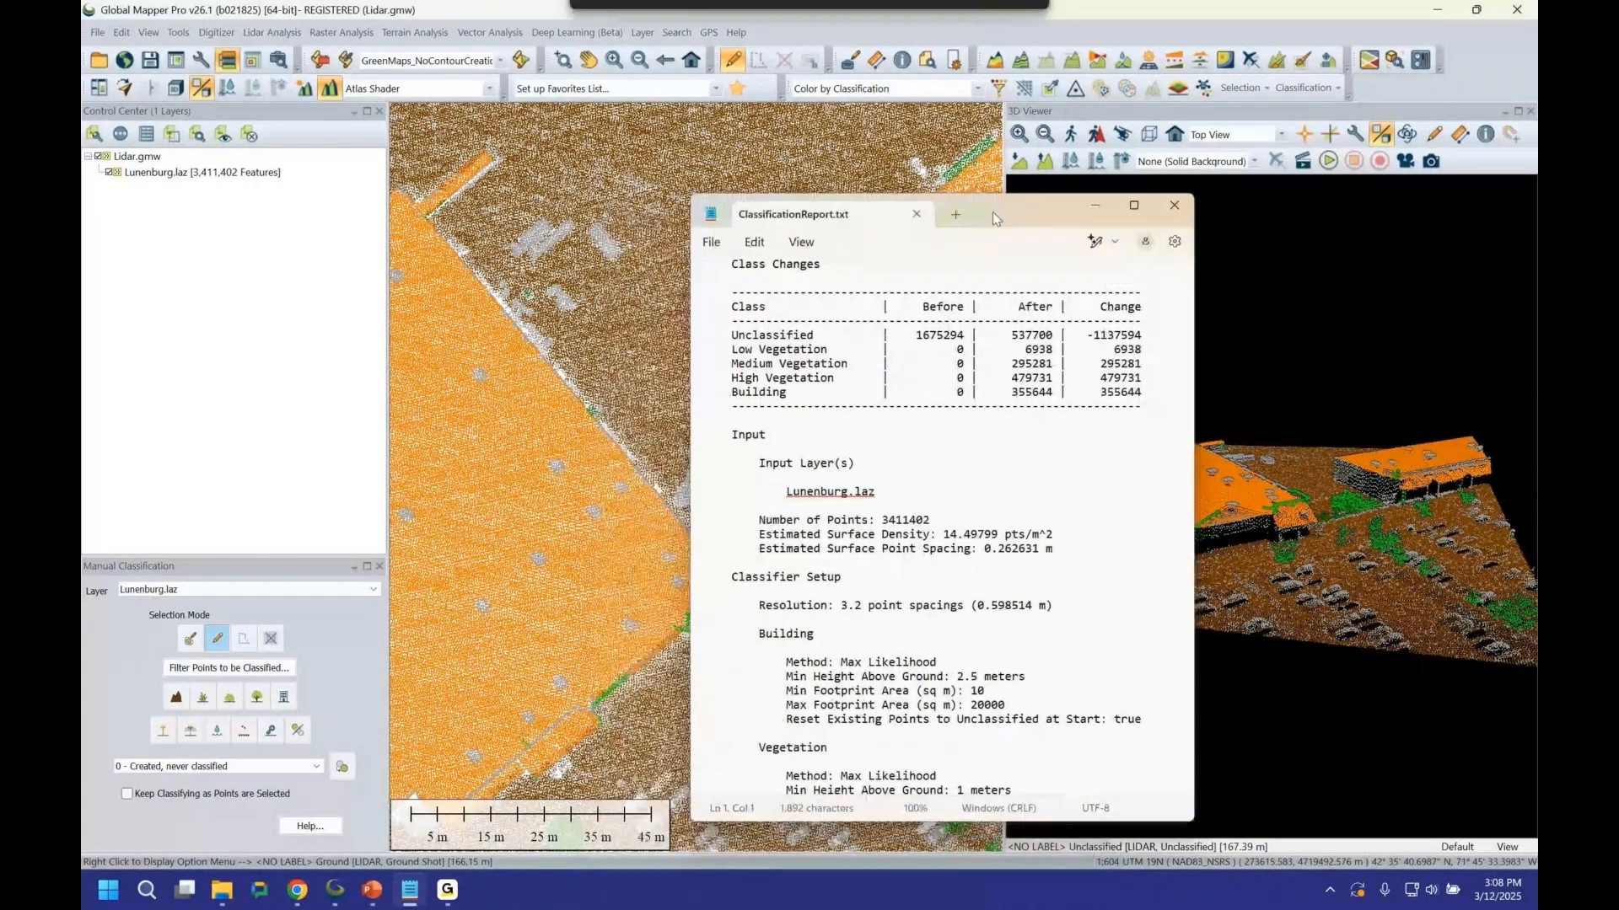
pyautogui.click(1095, 206)
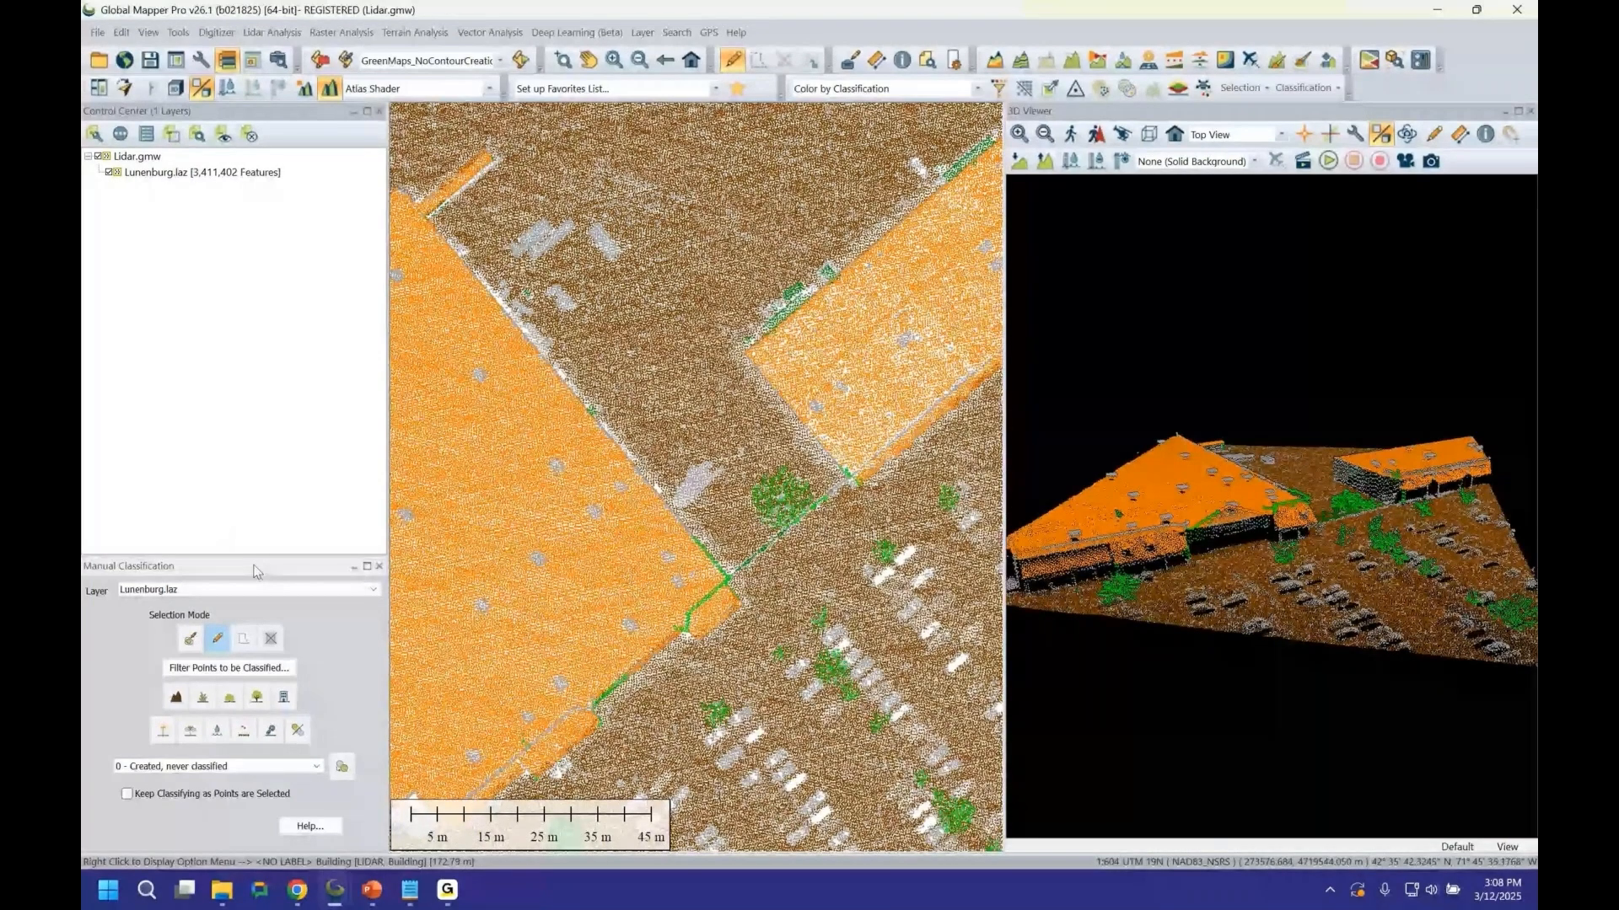
pyautogui.moveTo(258, 572); pyautogui.dragTo(393, 548)
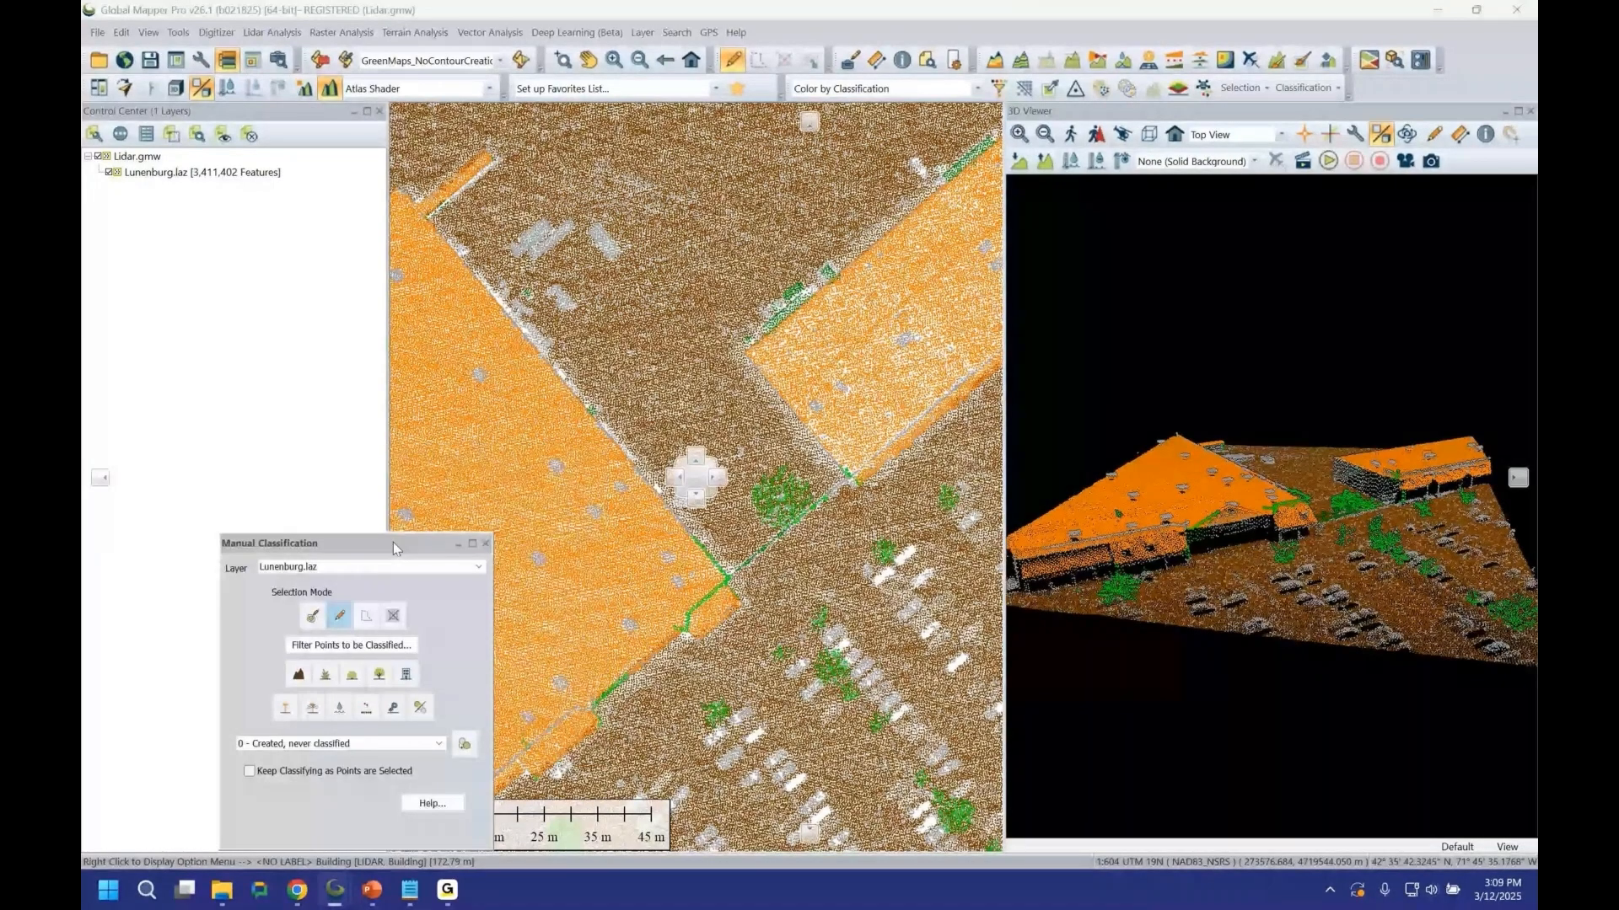
pyautogui.moveTo(393, 543); pyautogui.dragTo(336, 666)
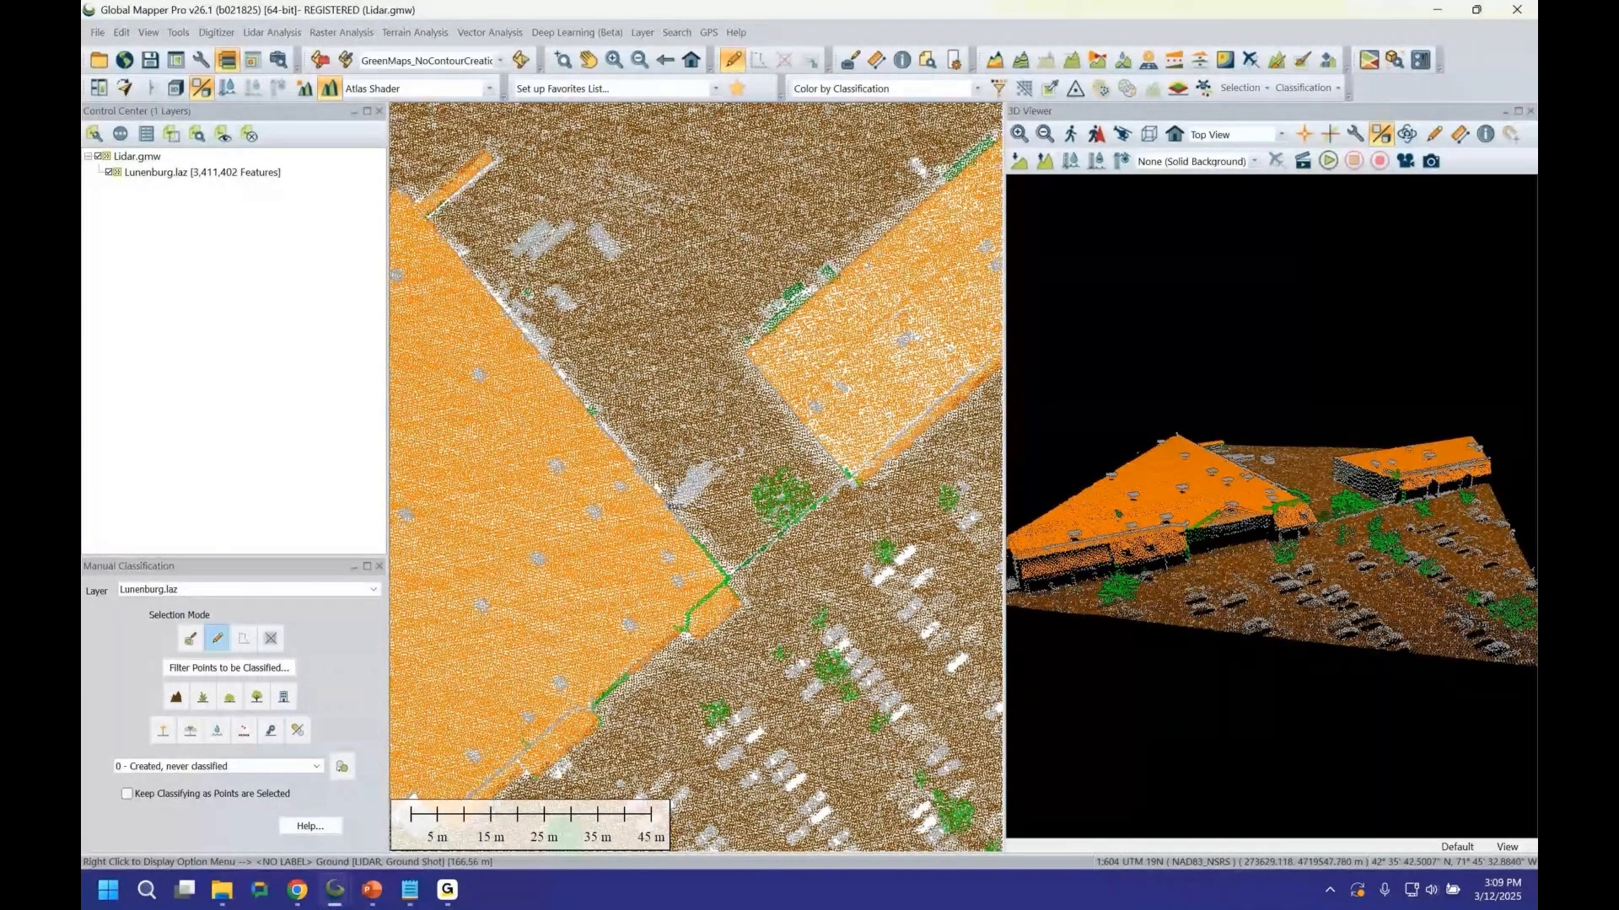
# Select a rectangle of lidar points around the large roof's corner, inspect it in 3D, and clear the selection.
pyautogui.moveTo(674, 504); pyautogui.dragTo(796, 663)
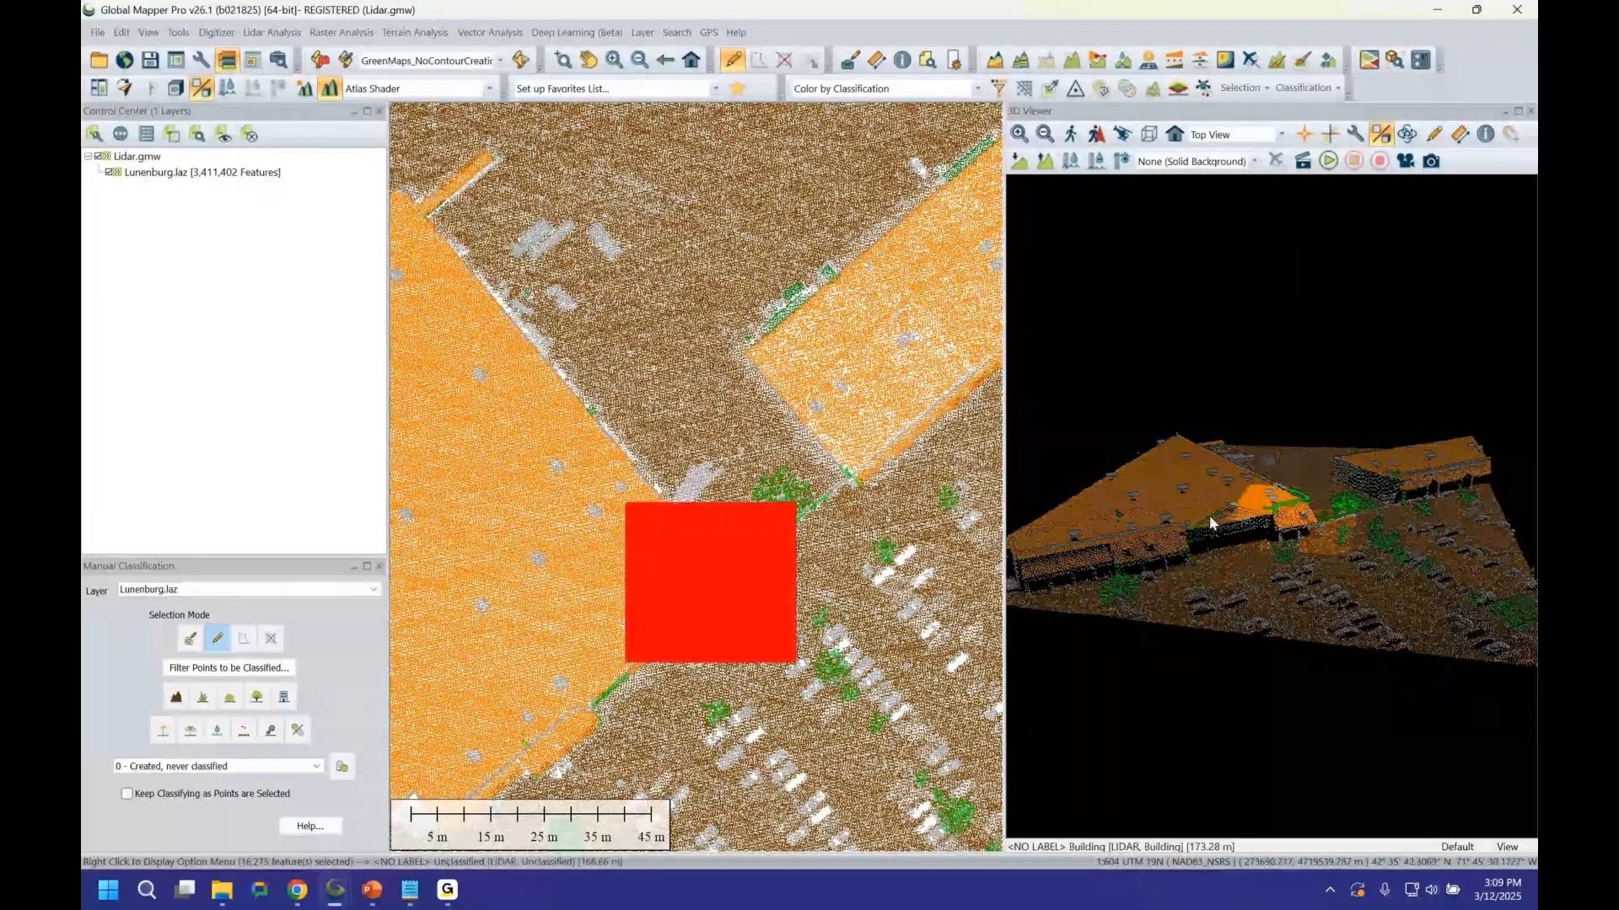
pyautogui.moveTo(1210, 519); pyautogui.dragTo(1257, 520)
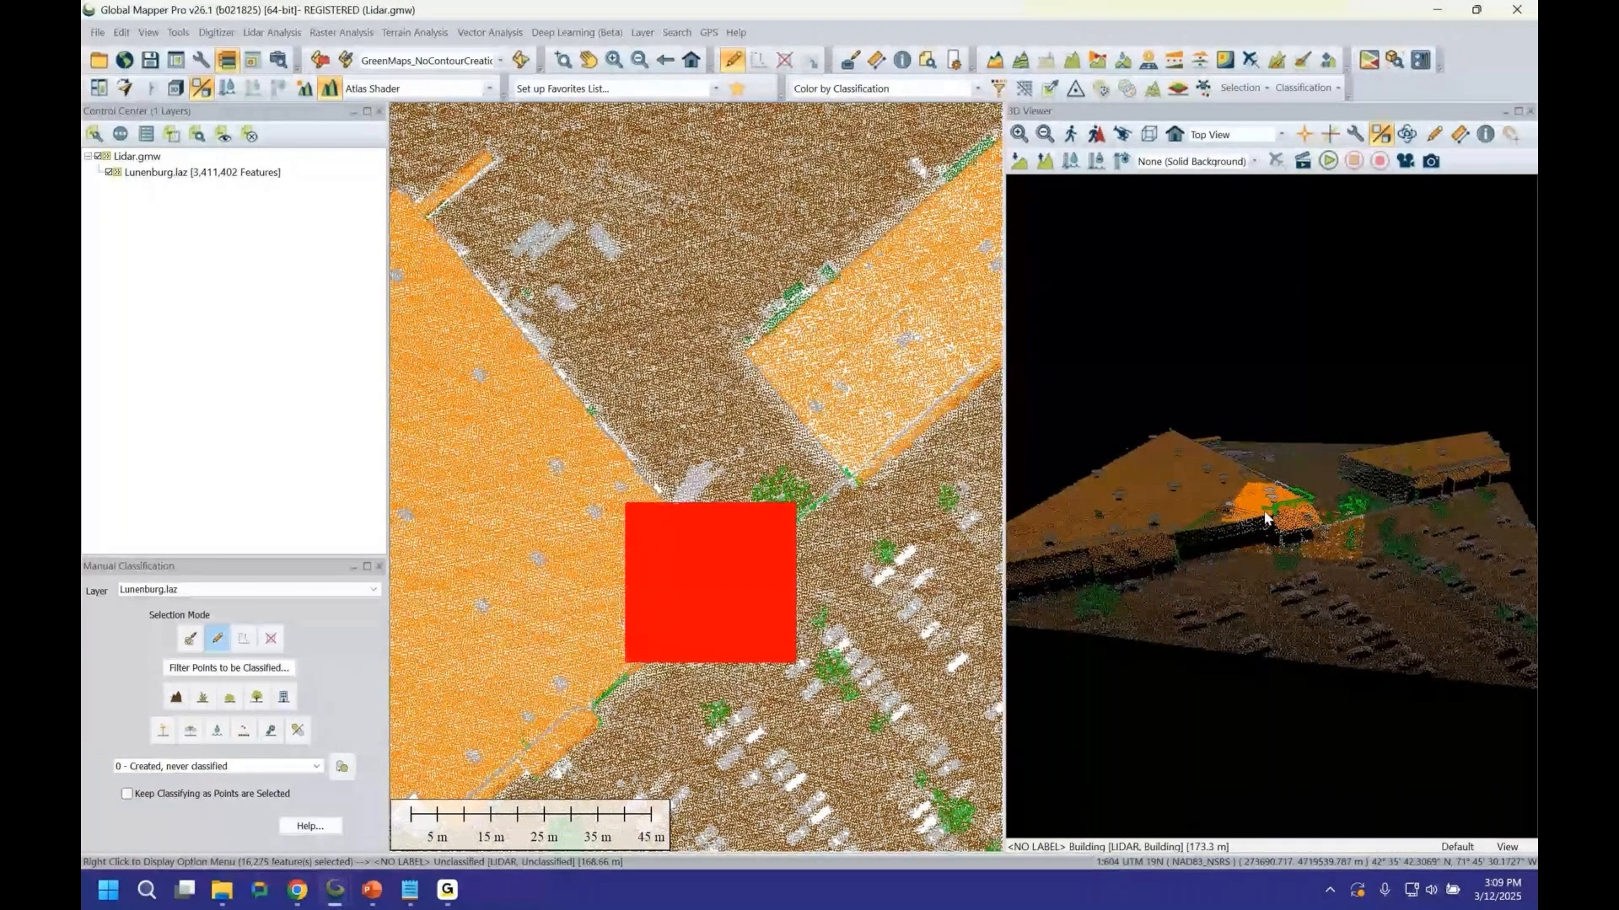
pyautogui.moveTo(1265, 517); pyautogui.dragTo(1313, 527)
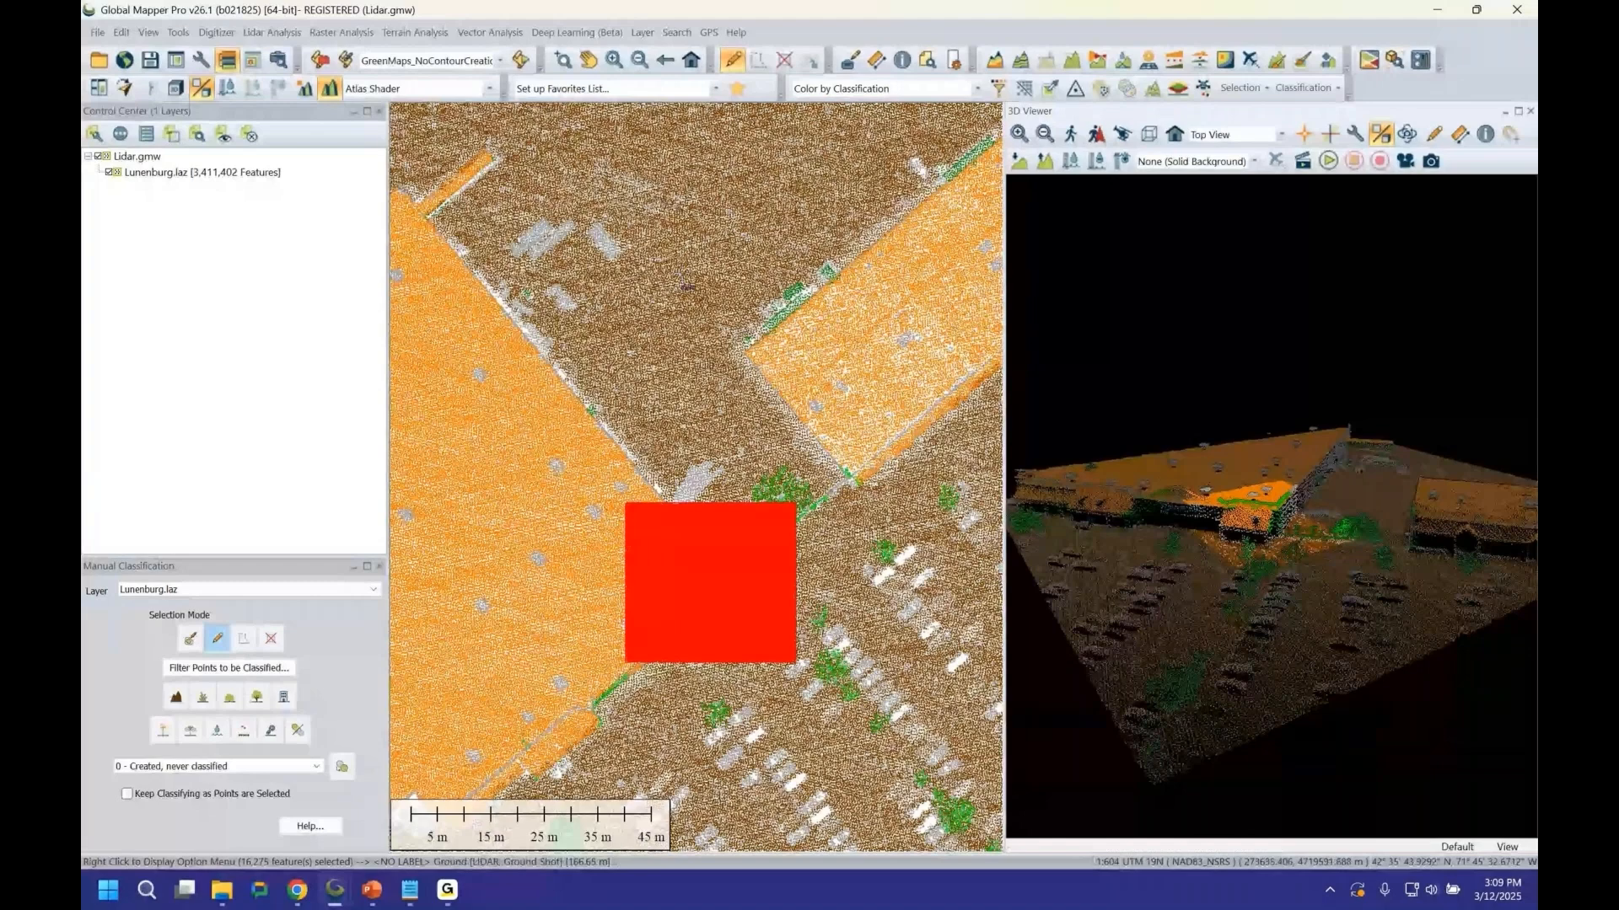
pyautogui.press('Escape')
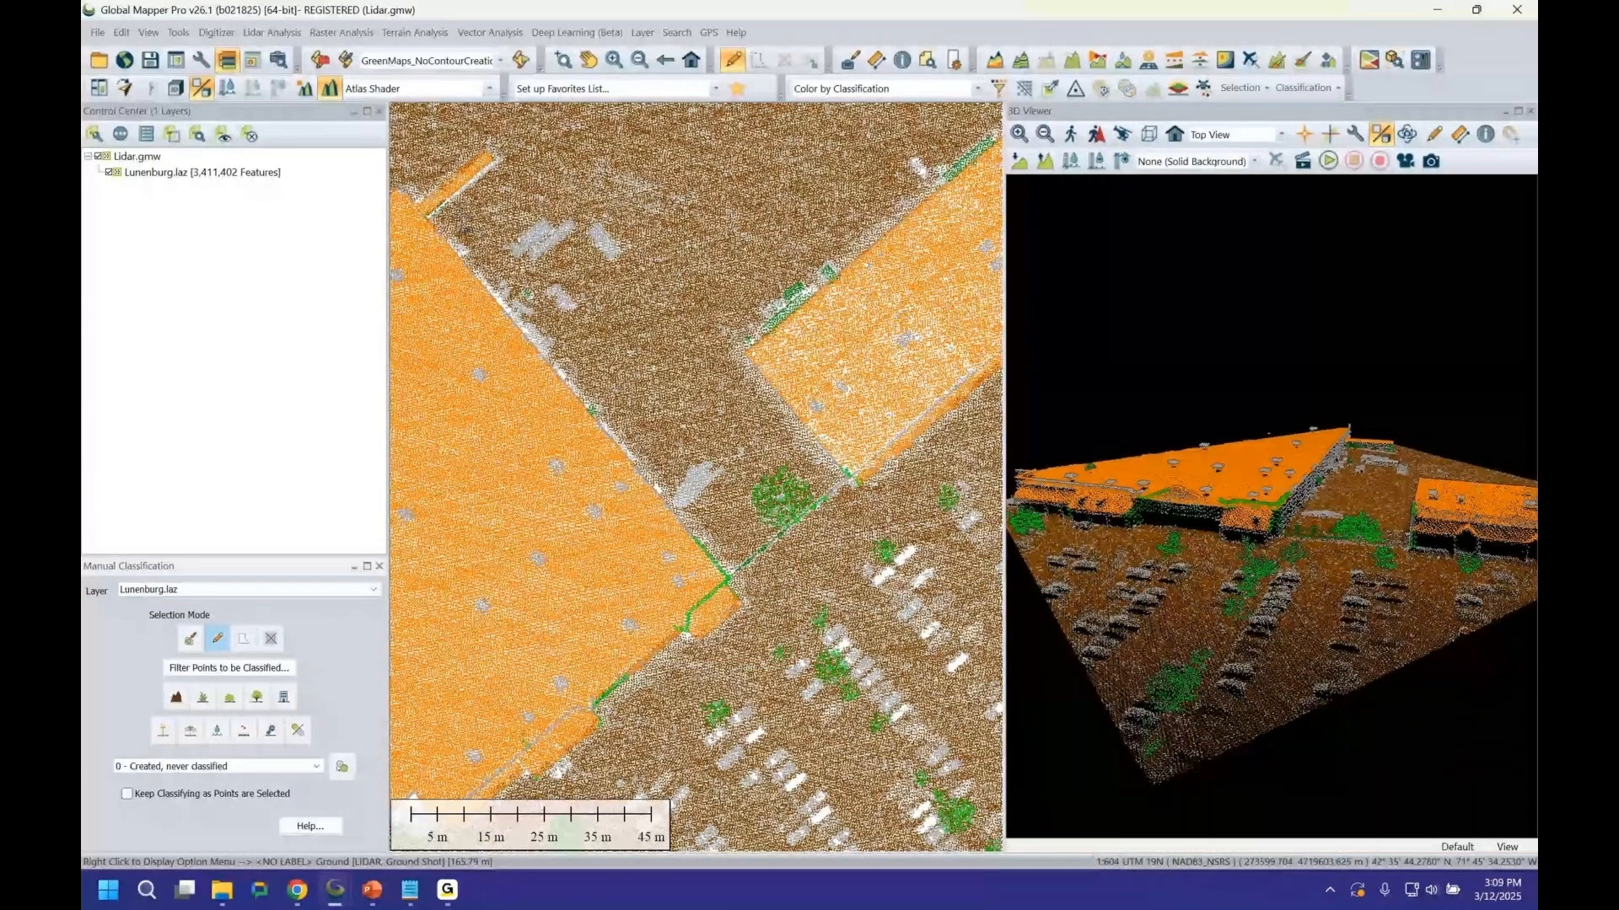
# Select the lidar points inside a polygon running from the large roof's front edge across the gap to the neighbouring building.
pyautogui.click(677, 521)
pyautogui.click(569, 711)
pyautogui.click(600, 734)
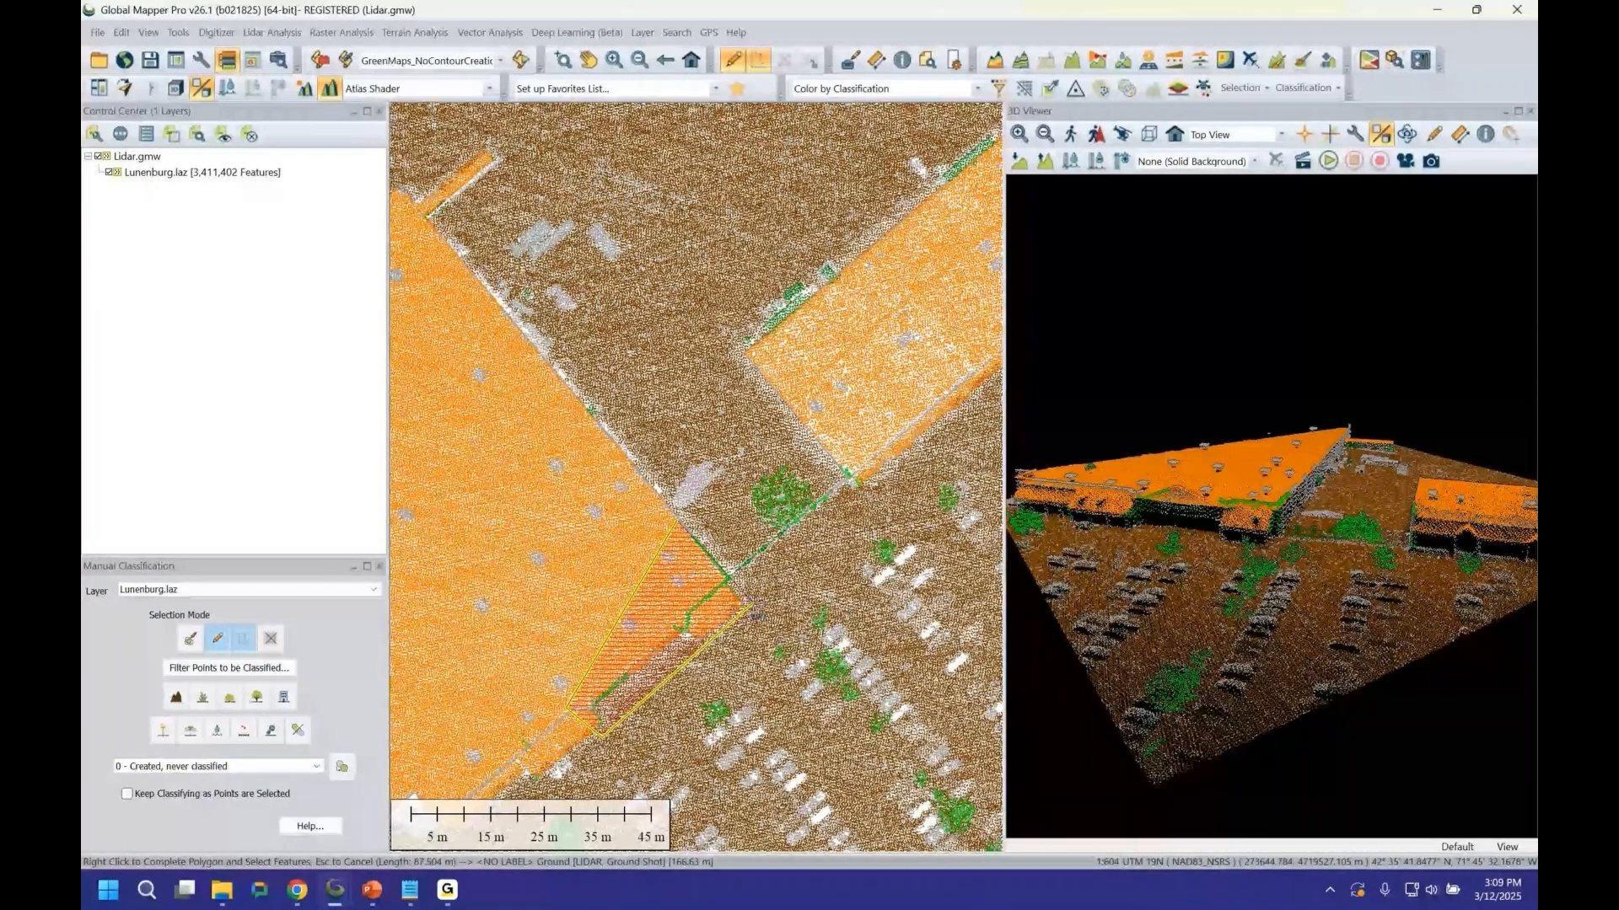
pyautogui.click(772, 602)
pyautogui.click(857, 511)
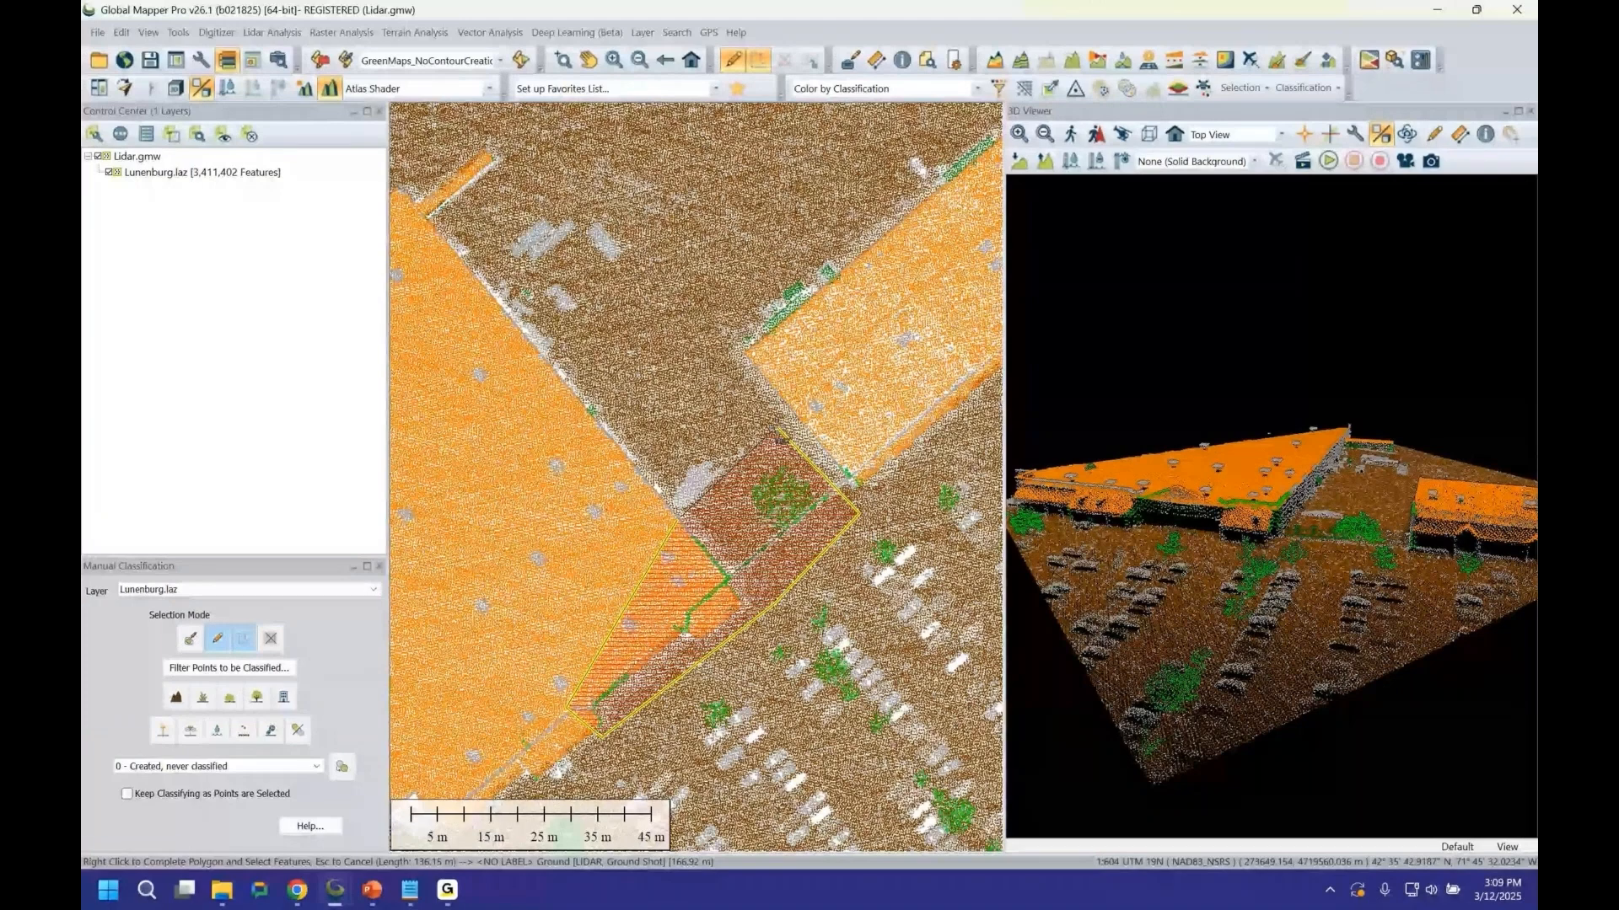
pyautogui.rightClick(858, 512)
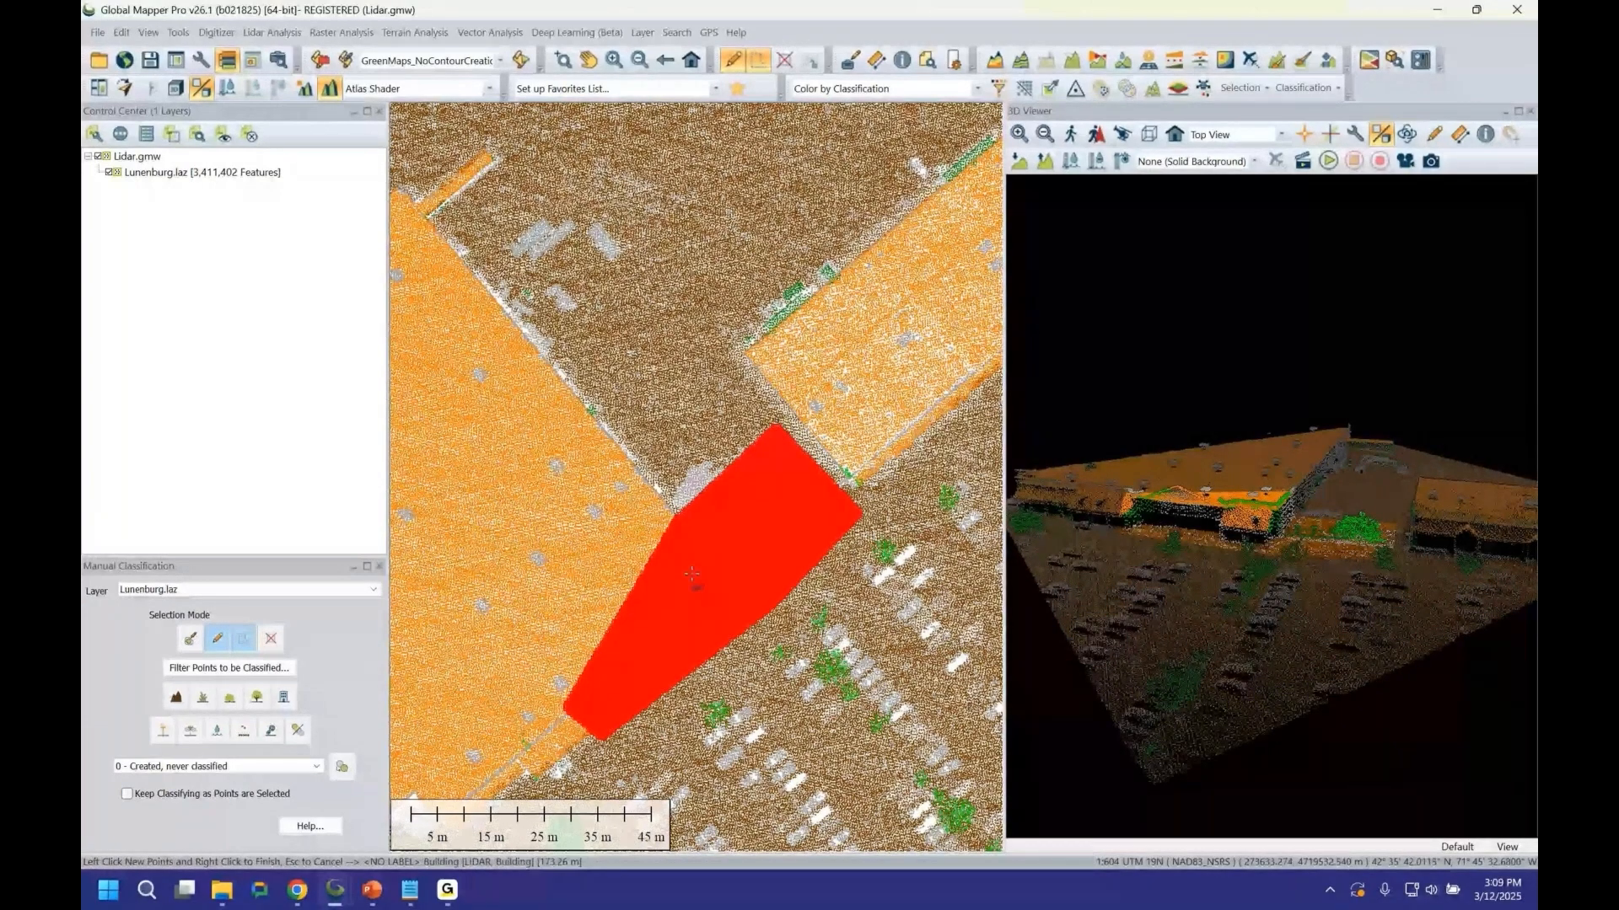
# Filter the points to be classified to only classes 3 - Low Vegetation, 4 - Medium Vegetation and 5 - High Vegetation.
pyautogui.click(229, 669)
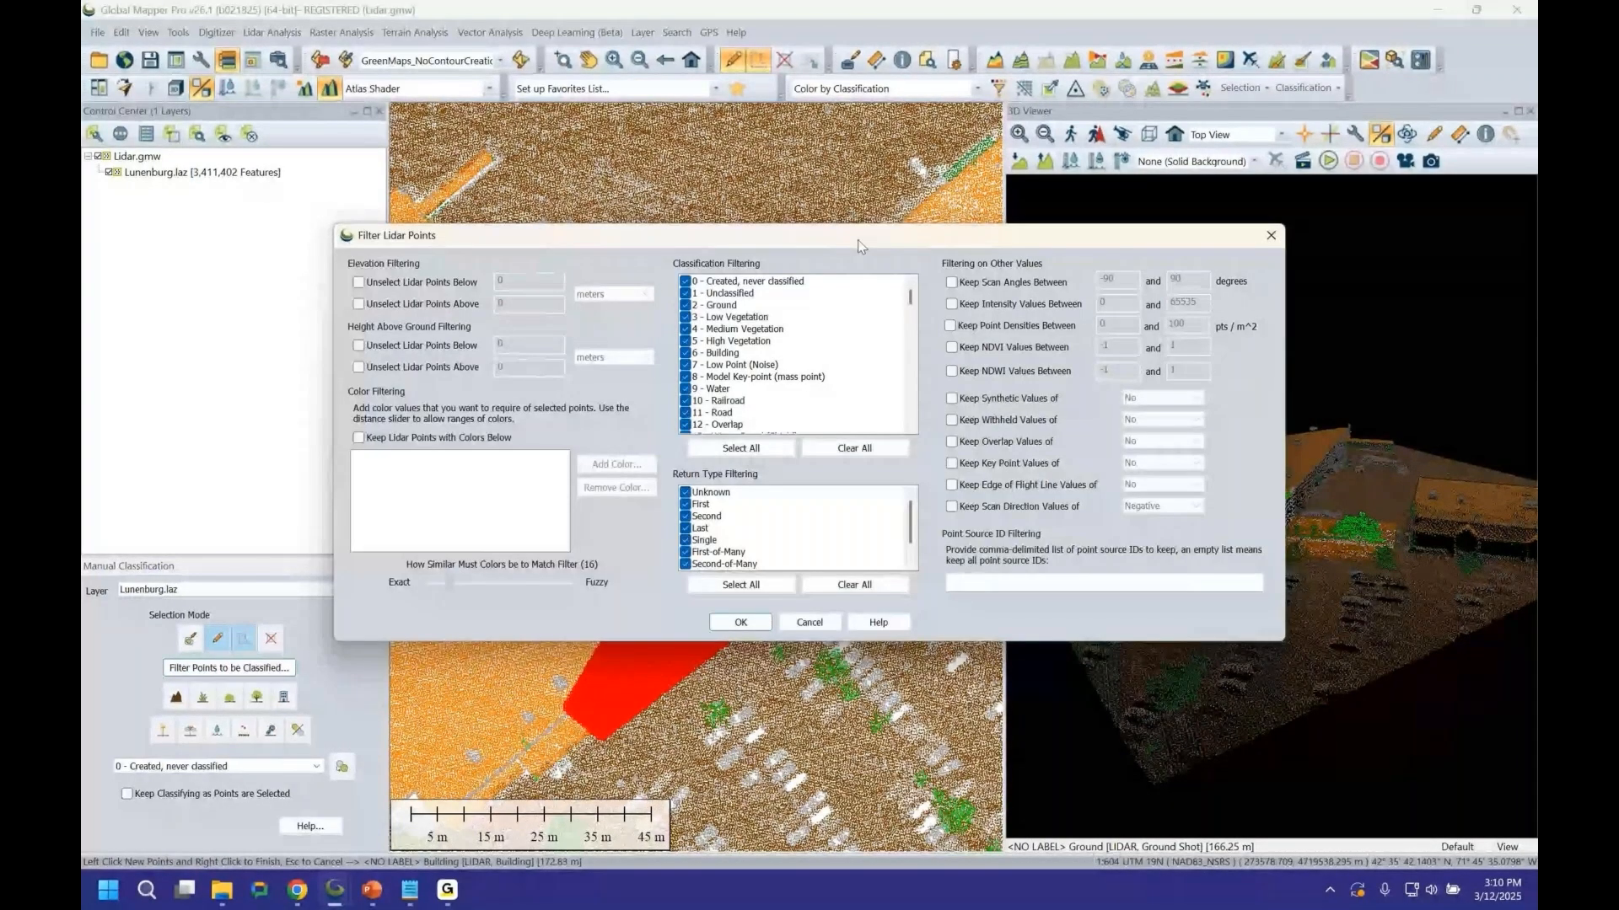
pyautogui.moveTo(858, 246); pyautogui.dragTo(1017, 197)
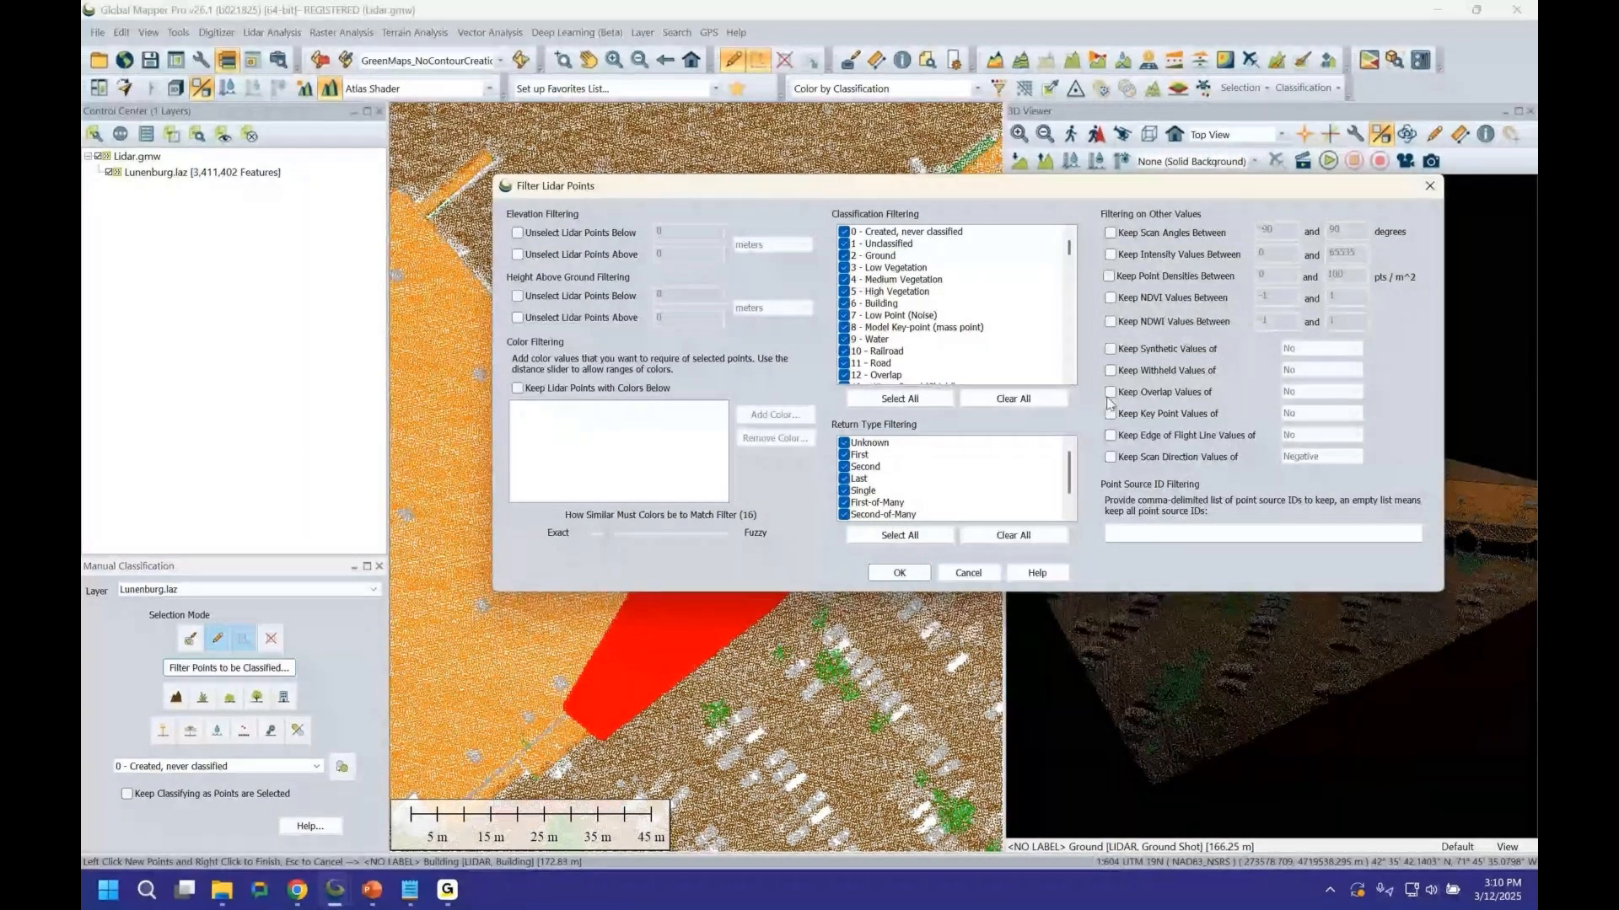
pyautogui.click(1004, 403)
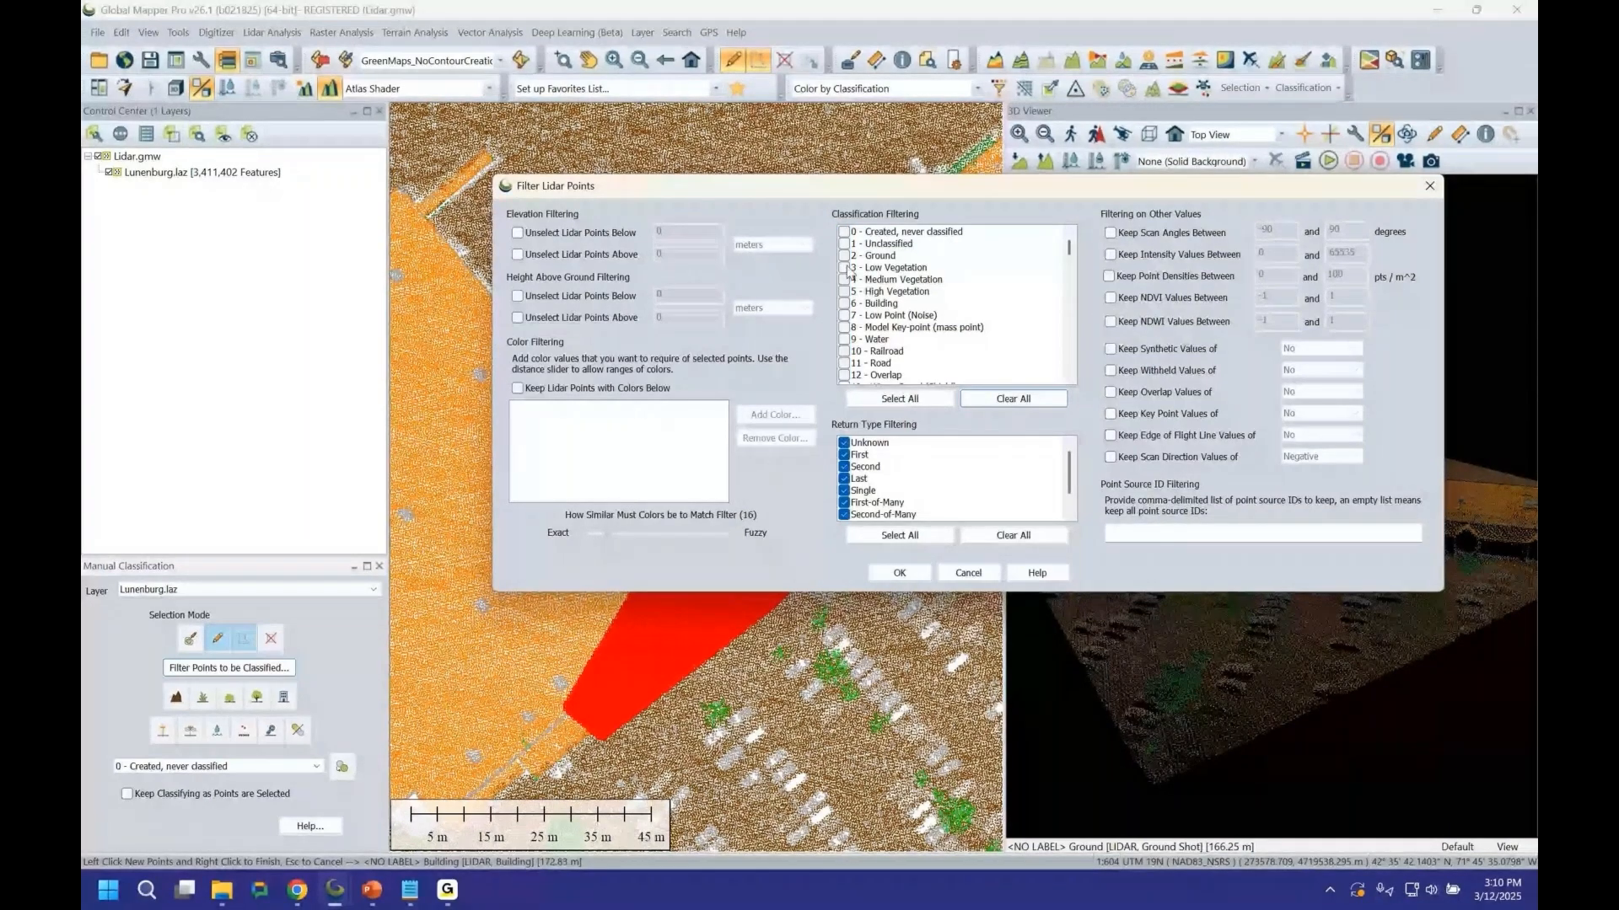
pyautogui.click(845, 267)
pyautogui.click(844, 280)
pyautogui.click(844, 292)
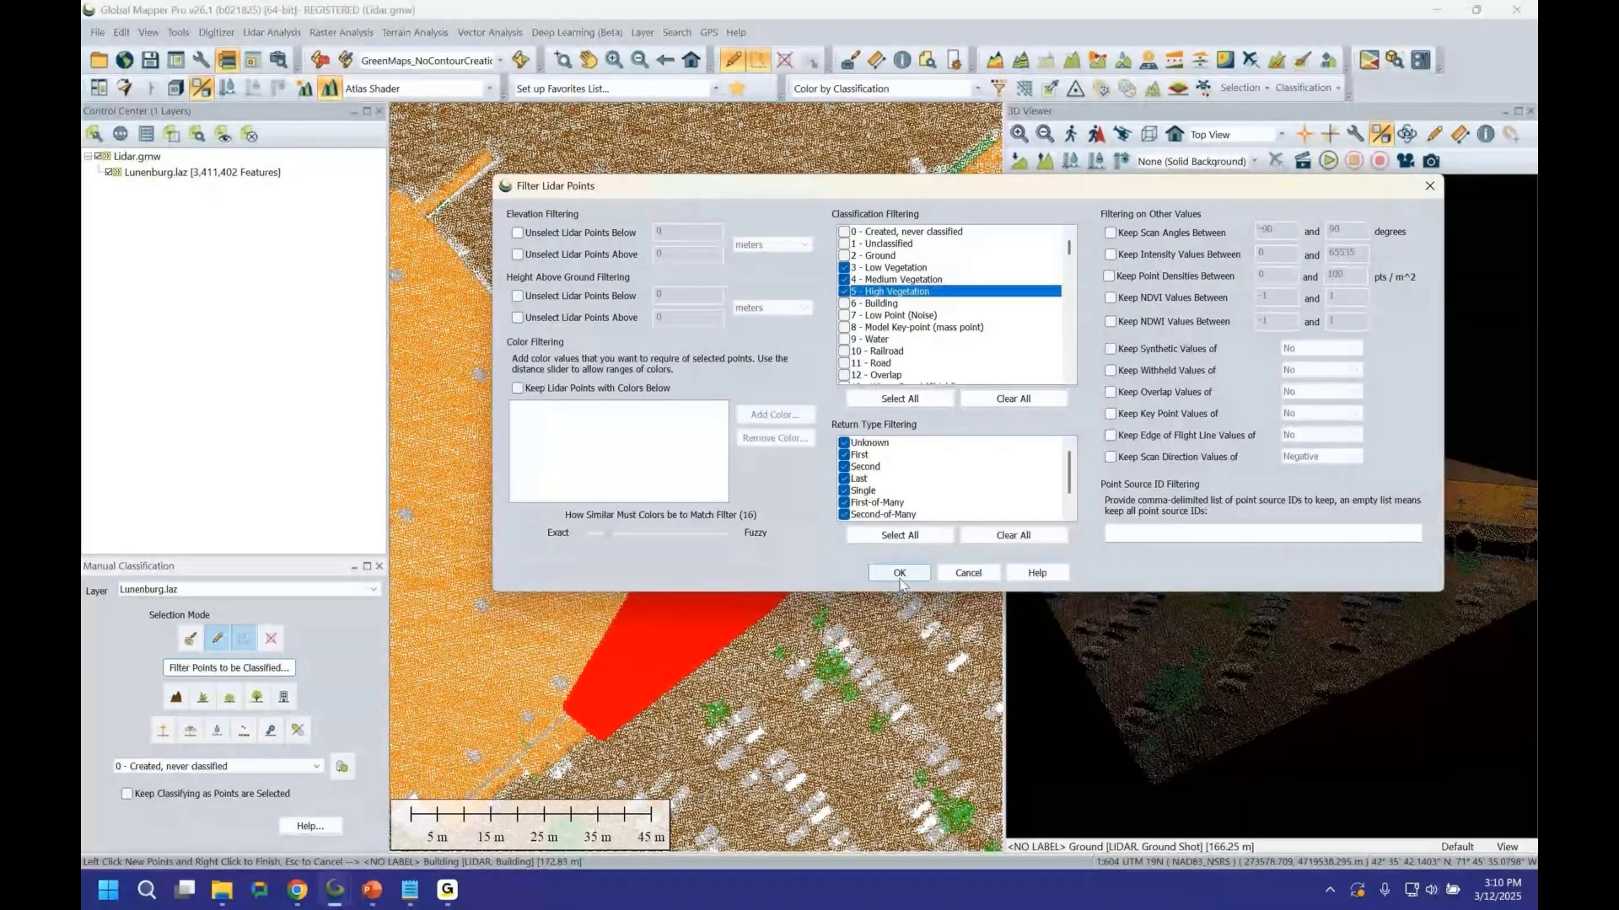
pyautogui.click(898, 574)
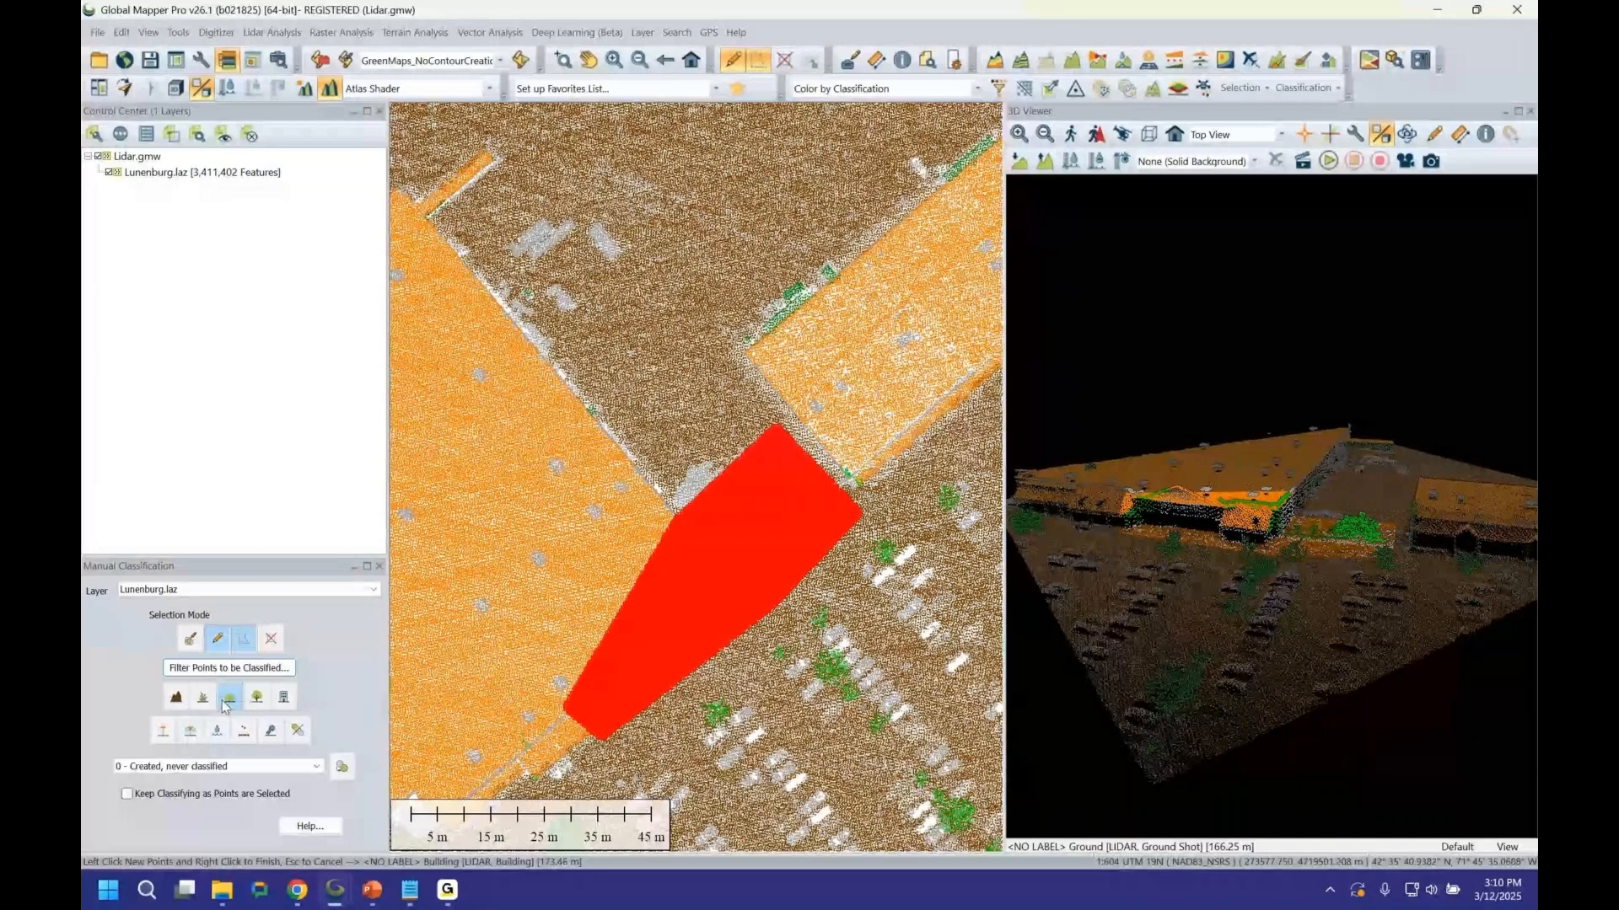
# Reclassify the filtered vegetation points between the two buildings as Unclassified.
pyautogui.click(300, 739)
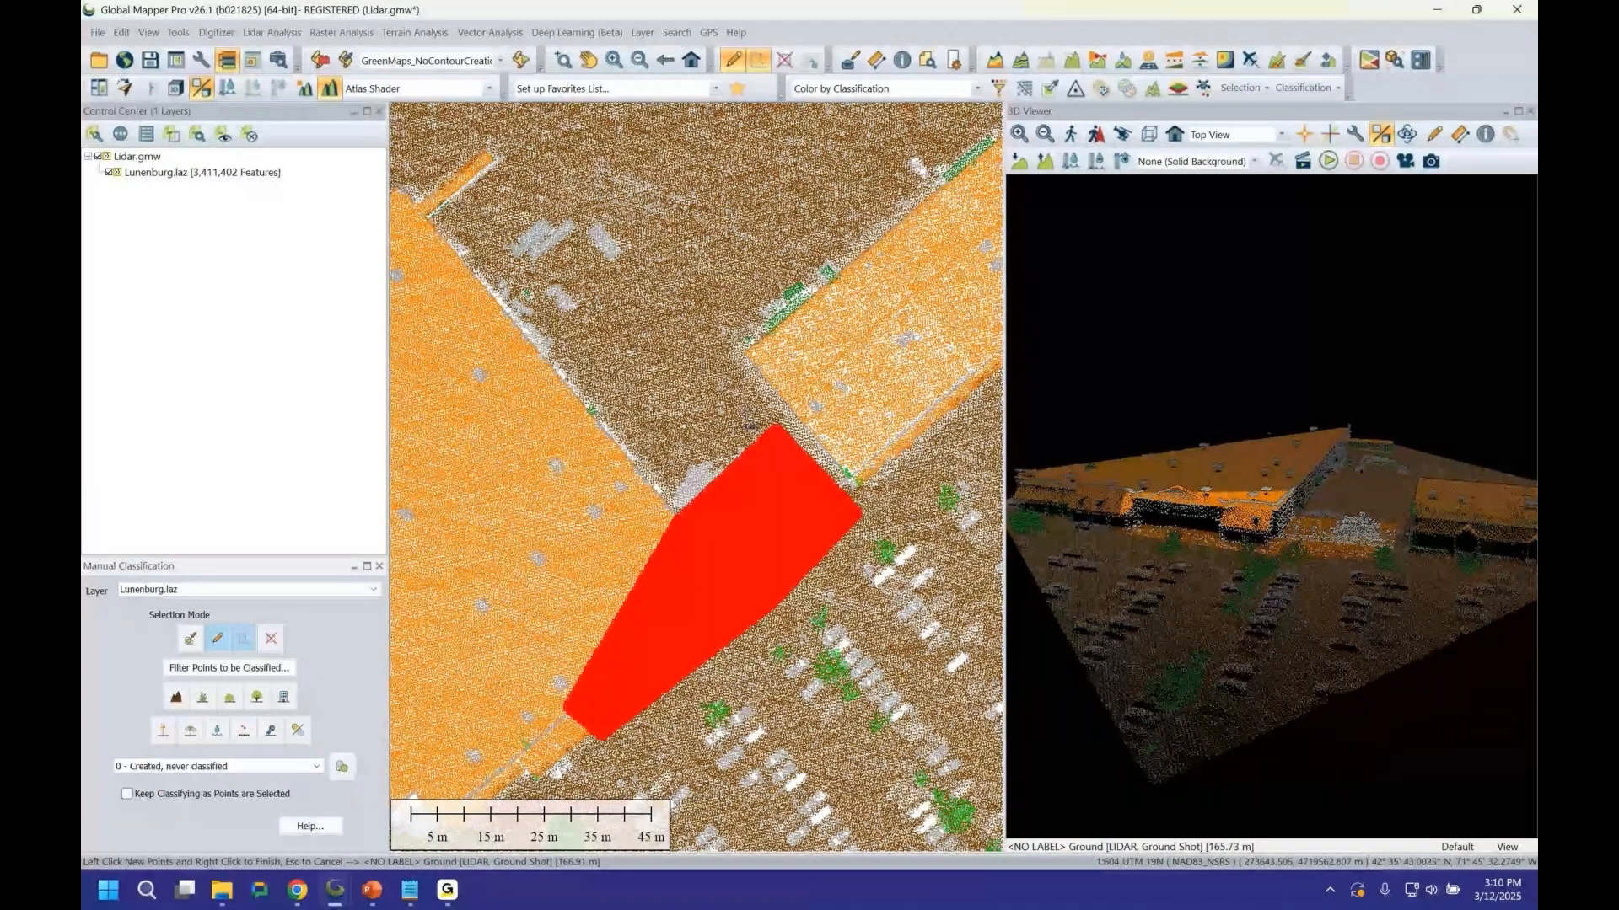
pyautogui.click(229, 668)
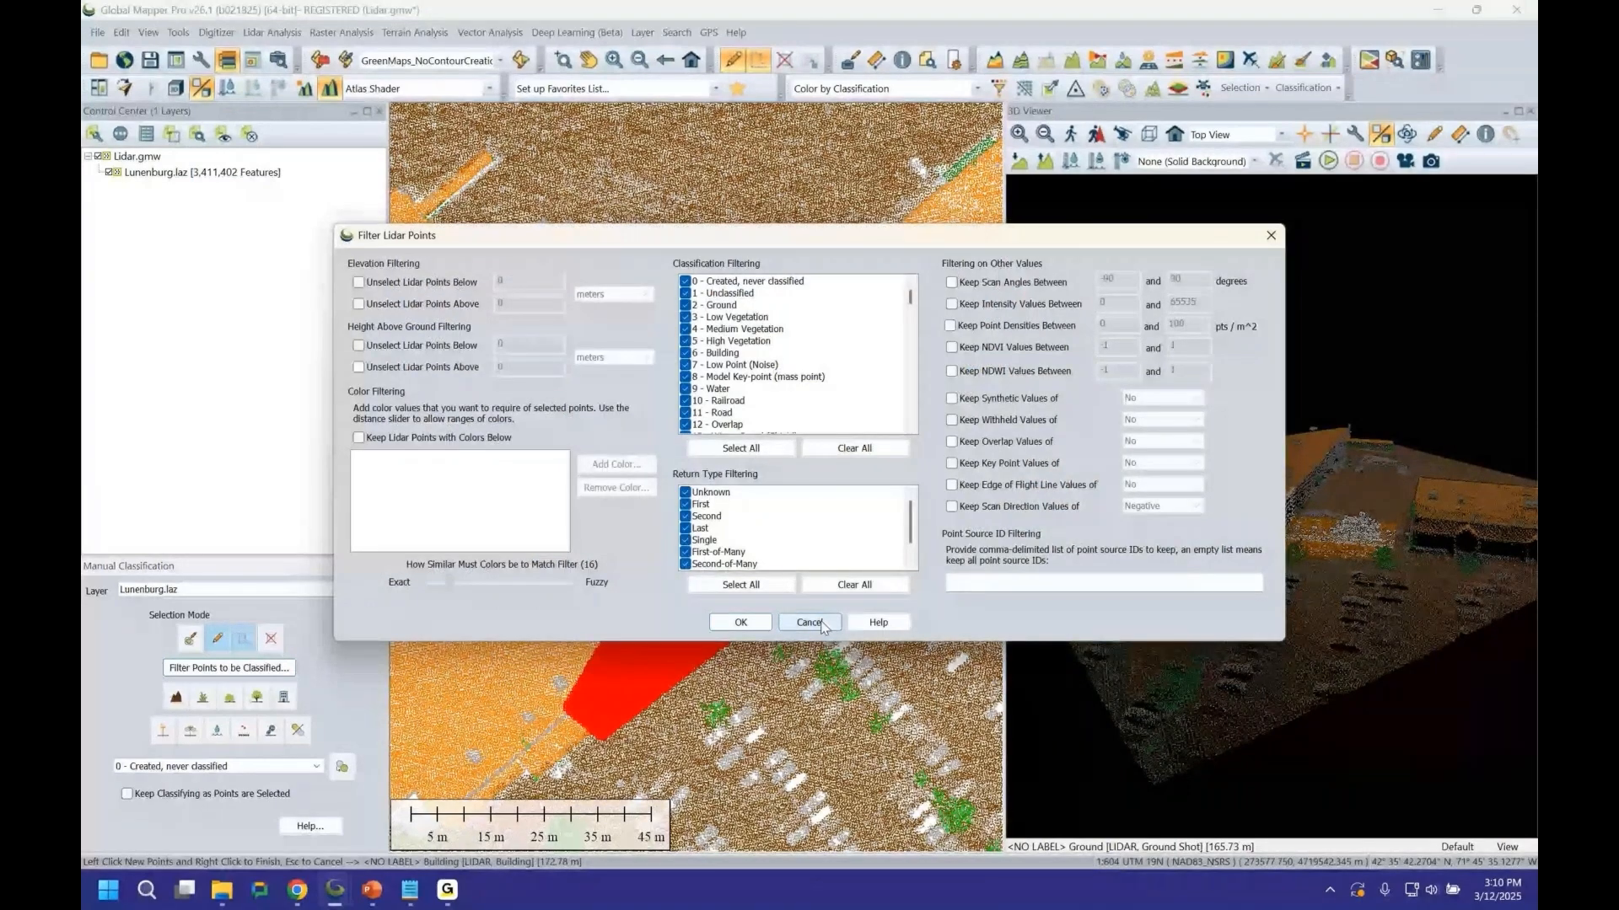
pyautogui.click(821, 623)
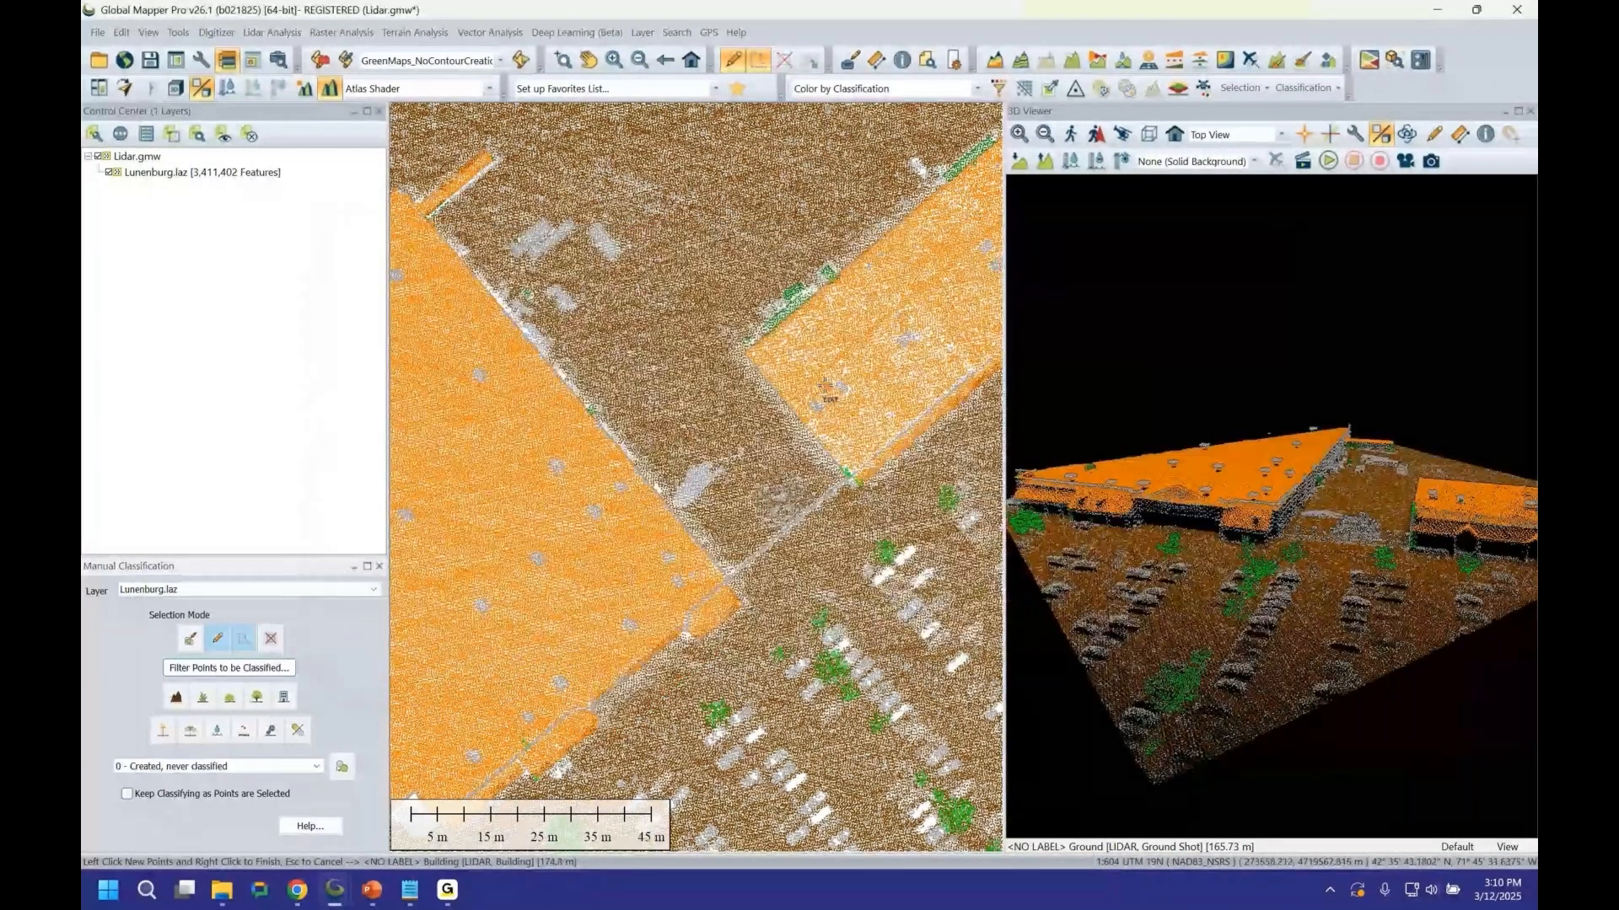
# Turn on continuous classification of points as they are selected, with Unclassified as the target class, near the large roof's far corner.
pyautogui.moveTo(552, 427); pyautogui.dragTo(748, 602)
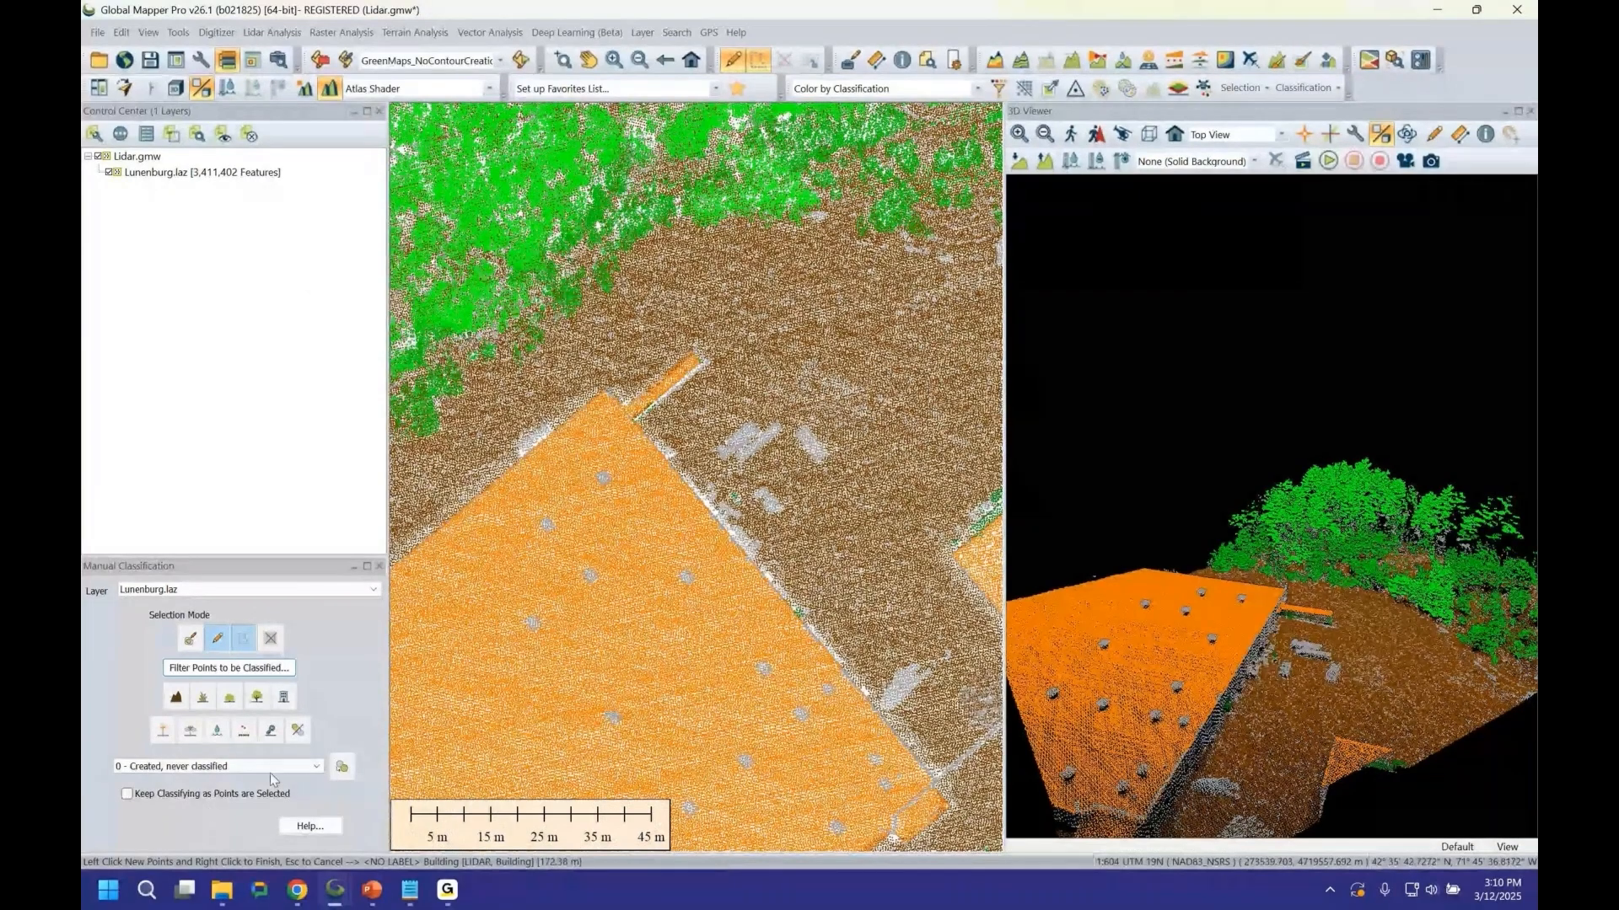
pyautogui.click(126, 794)
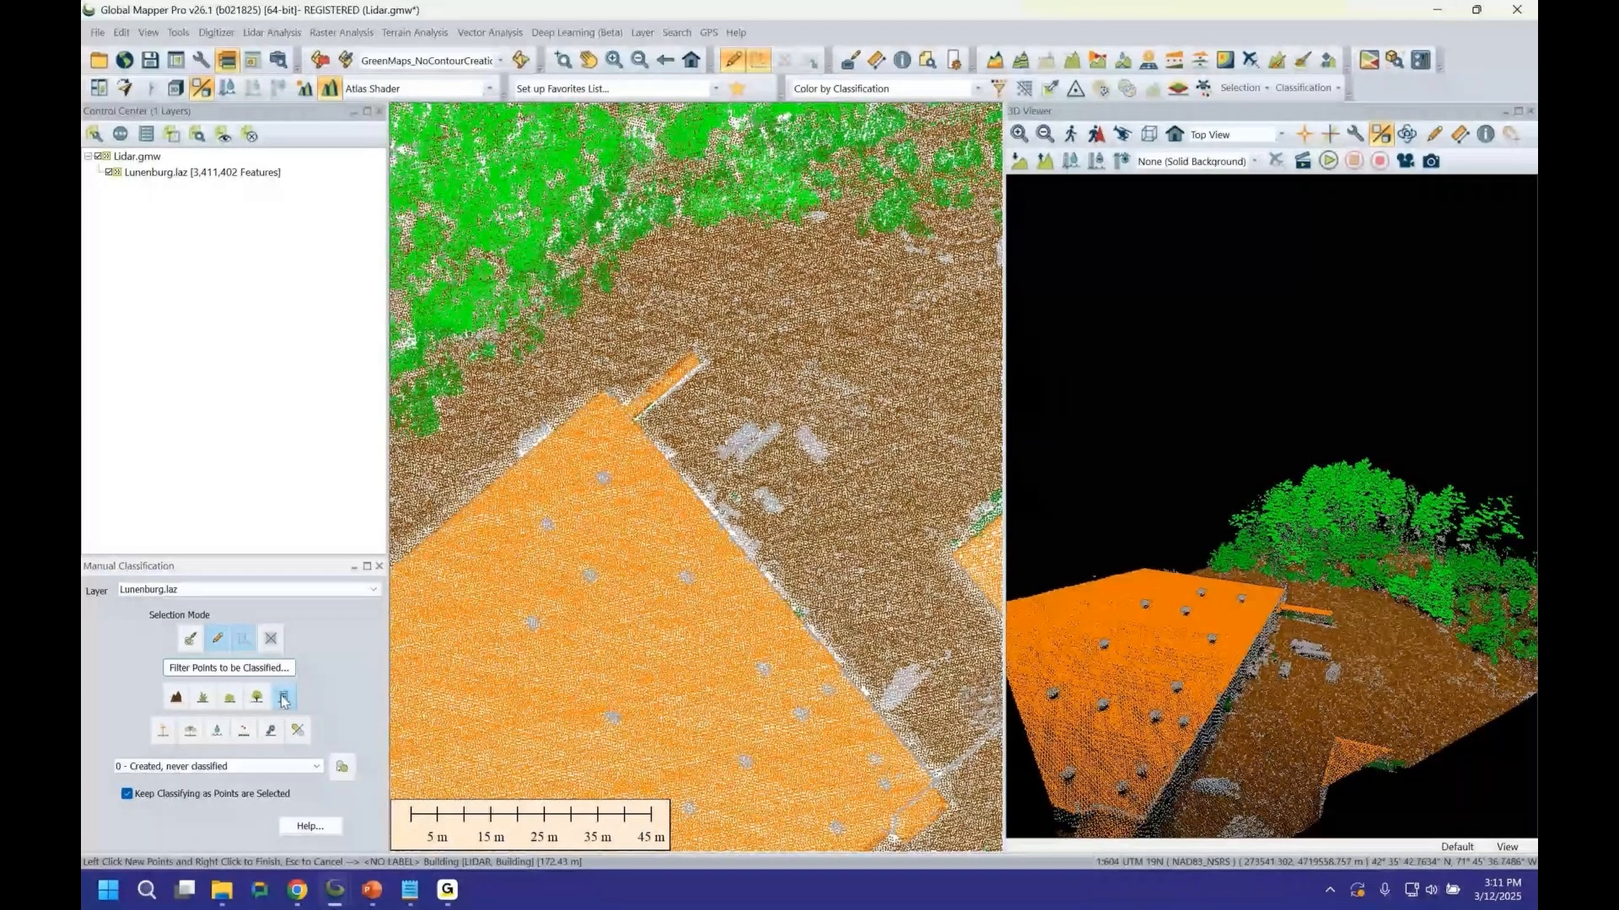
pyautogui.click(297, 730)
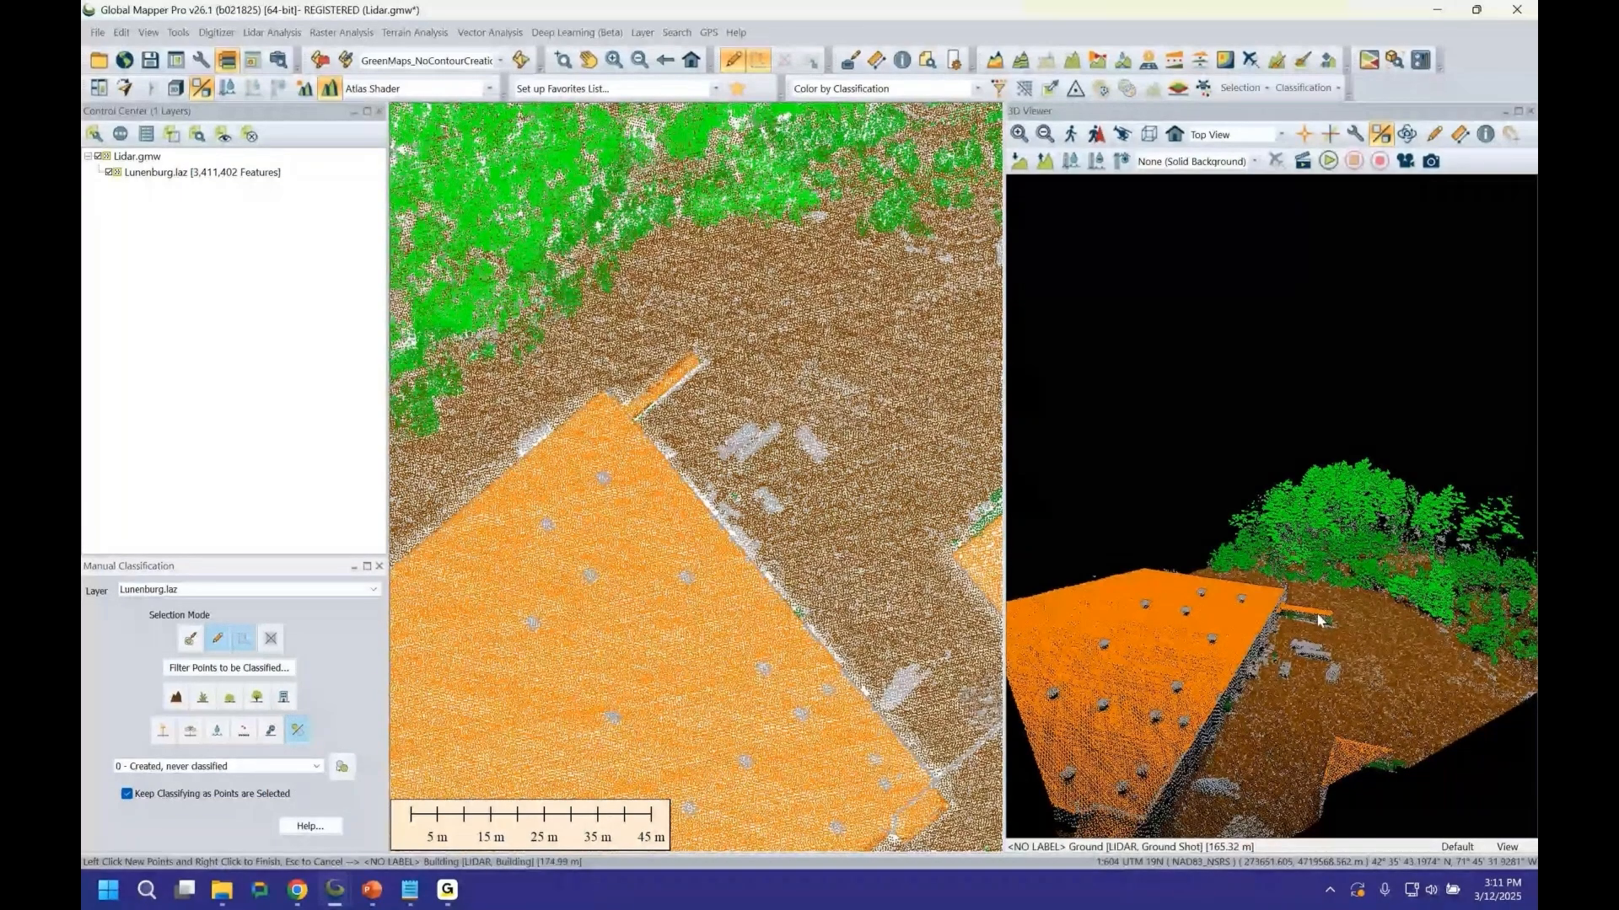
# Include all classes in the filter for points to be classified, for the narrow structure extending from the large roof's far corner.
pyautogui.moveTo(1317, 619); pyautogui.dragTo(1299, 638)
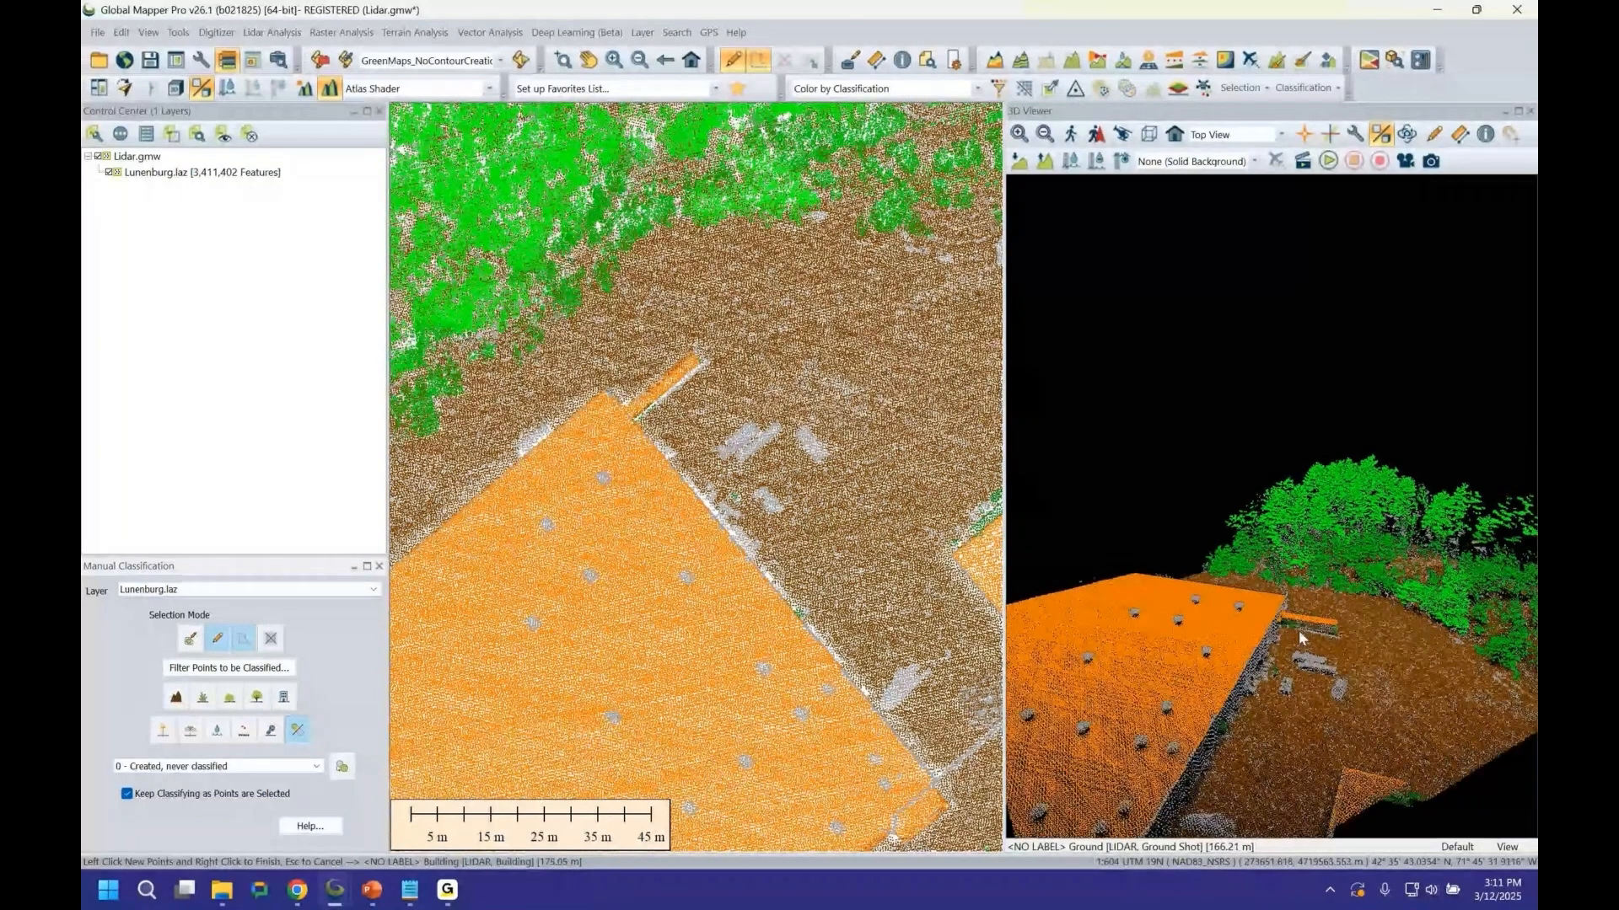
pyautogui.scroll(3, 1299, 639)
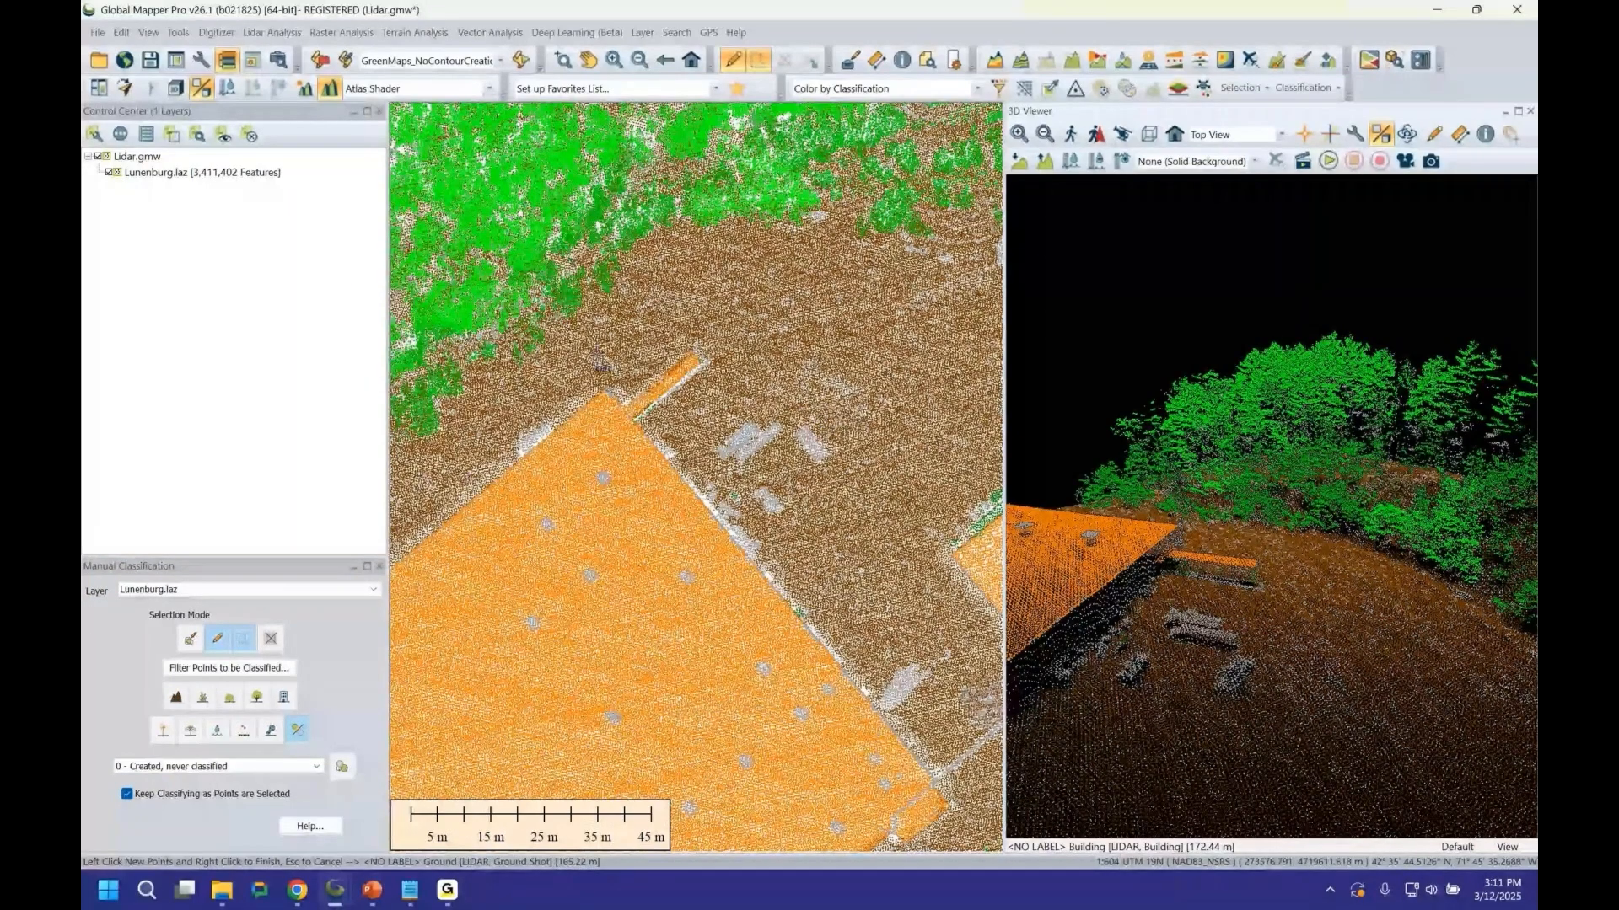
pyautogui.press('Escape')
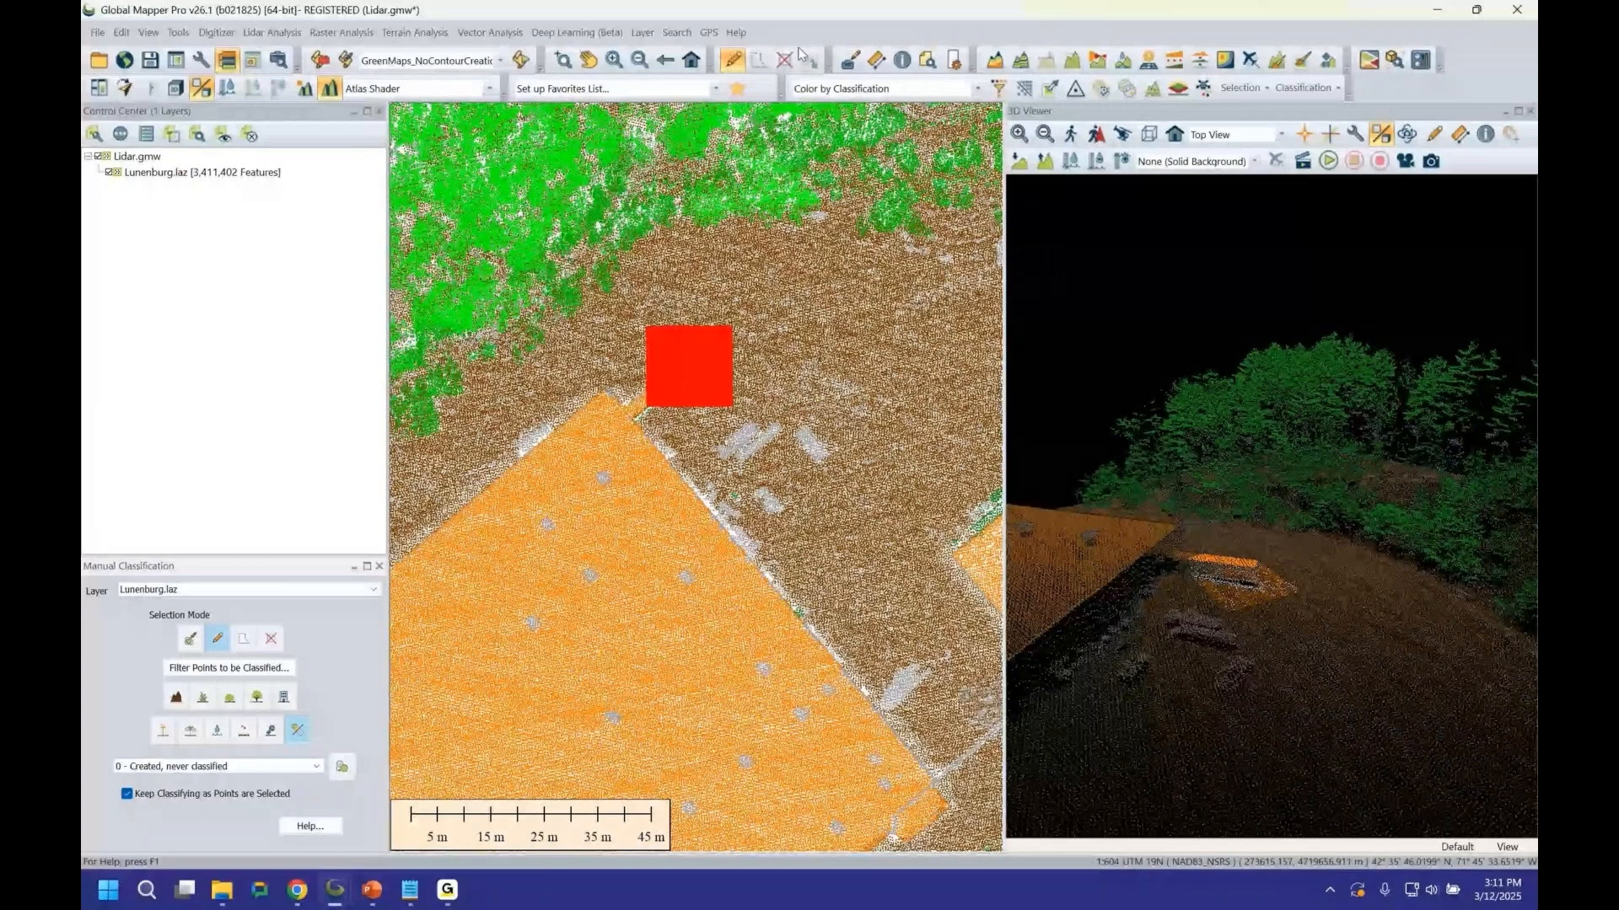
pyautogui.click(798, 54)
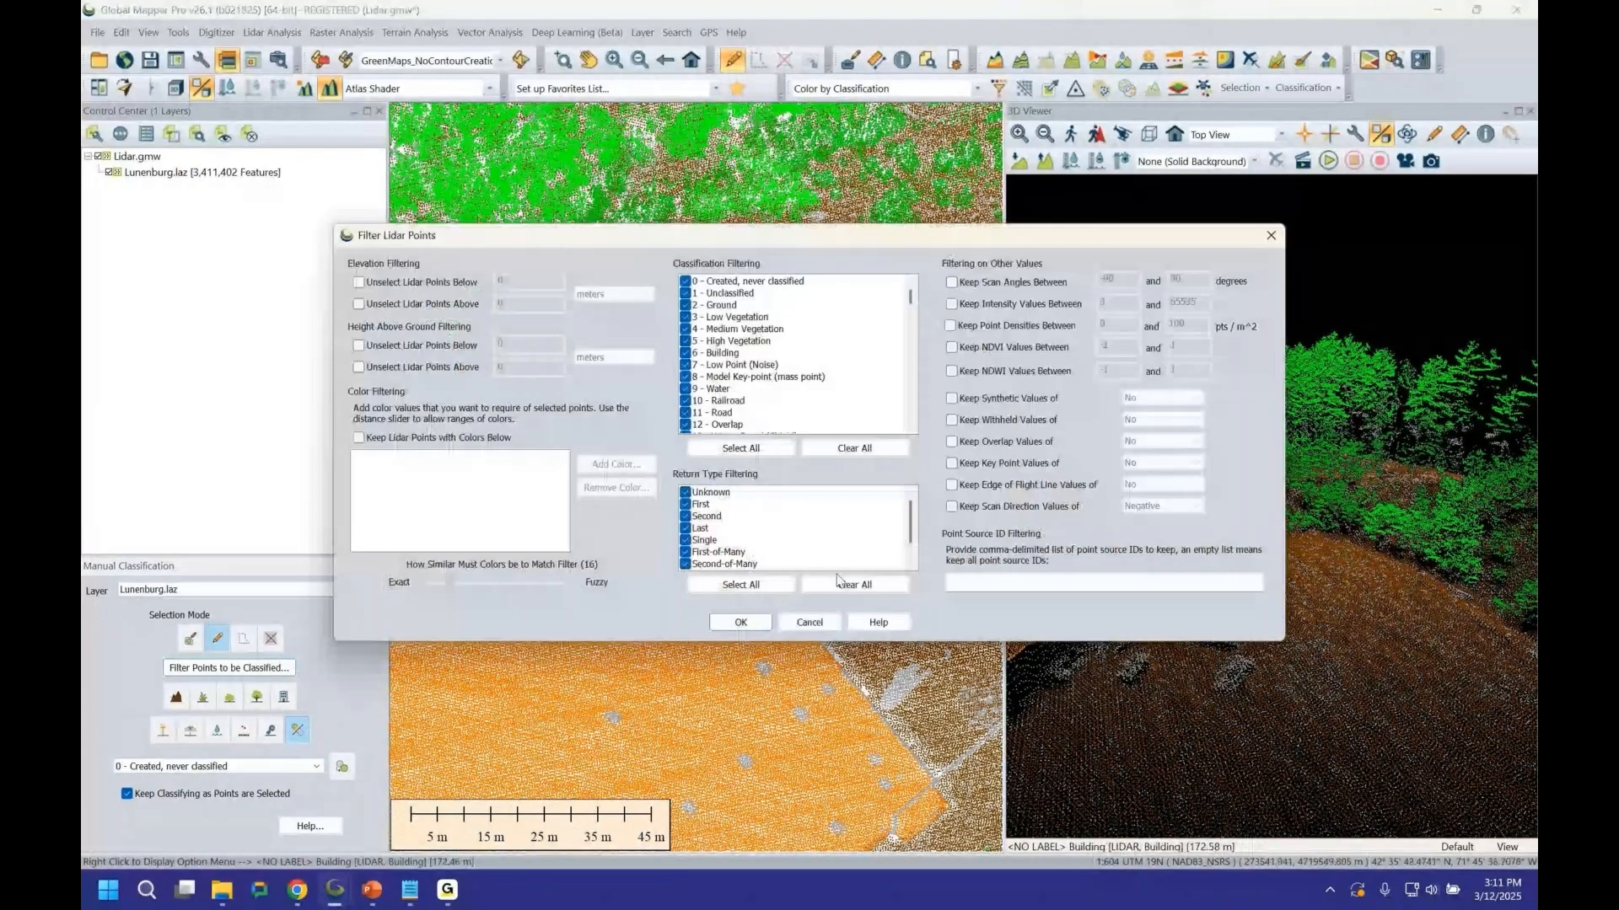
pyautogui.click(738, 623)
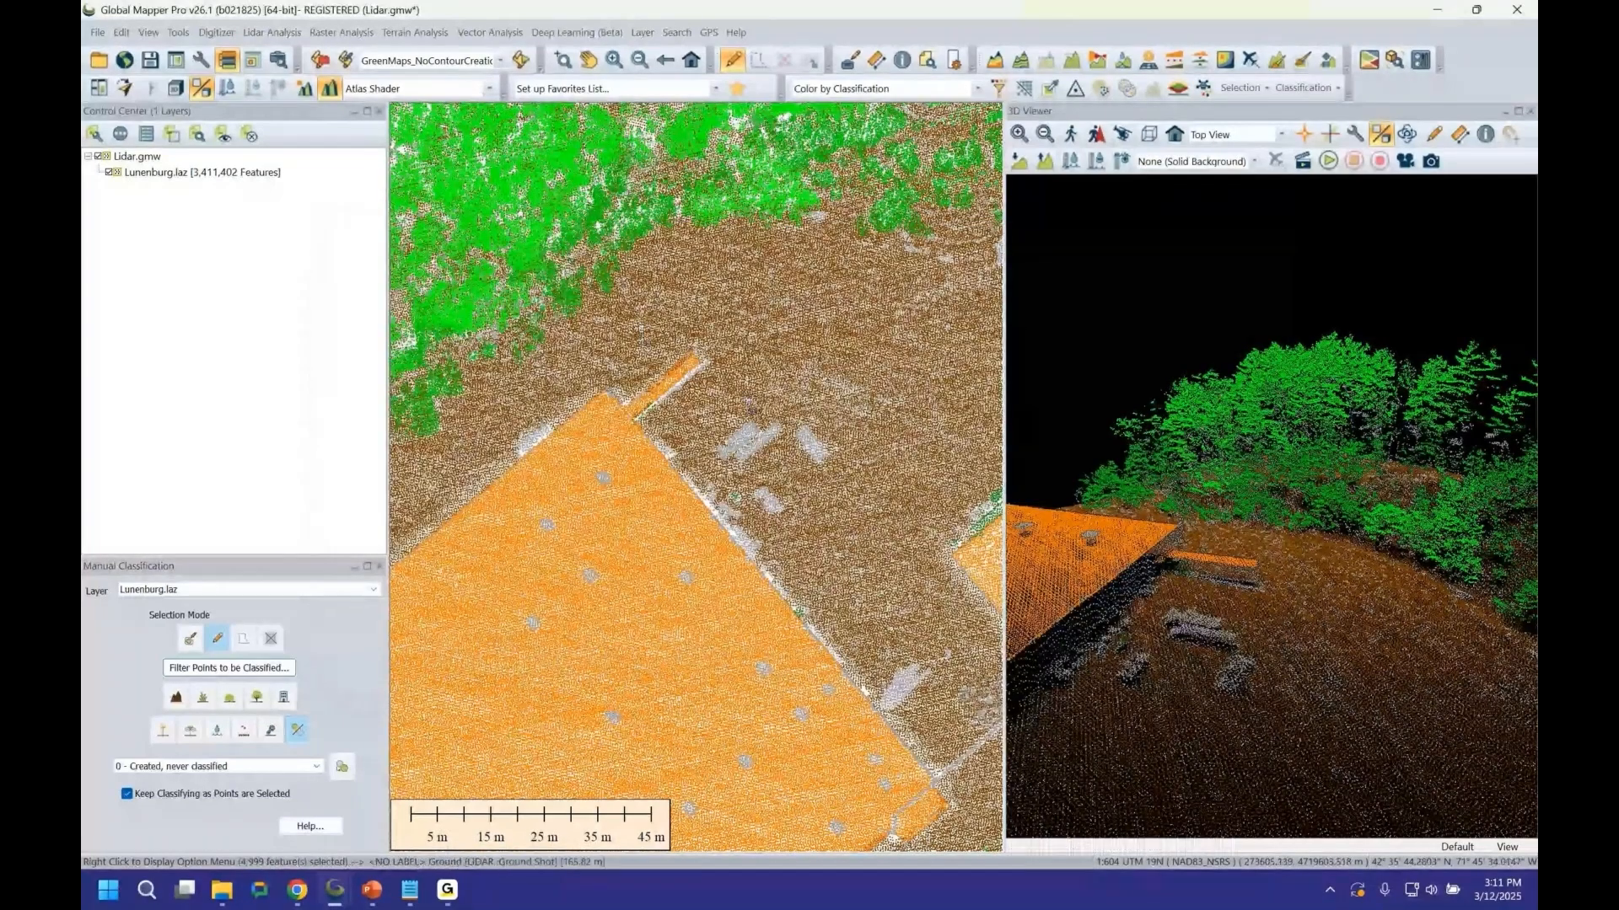
# Try to reclassify all points inside a rectangle around the narrow structure at the roof's far corner as Unclassified.
pyautogui.moveTo(633, 329); pyautogui.dragTo(751, 401)
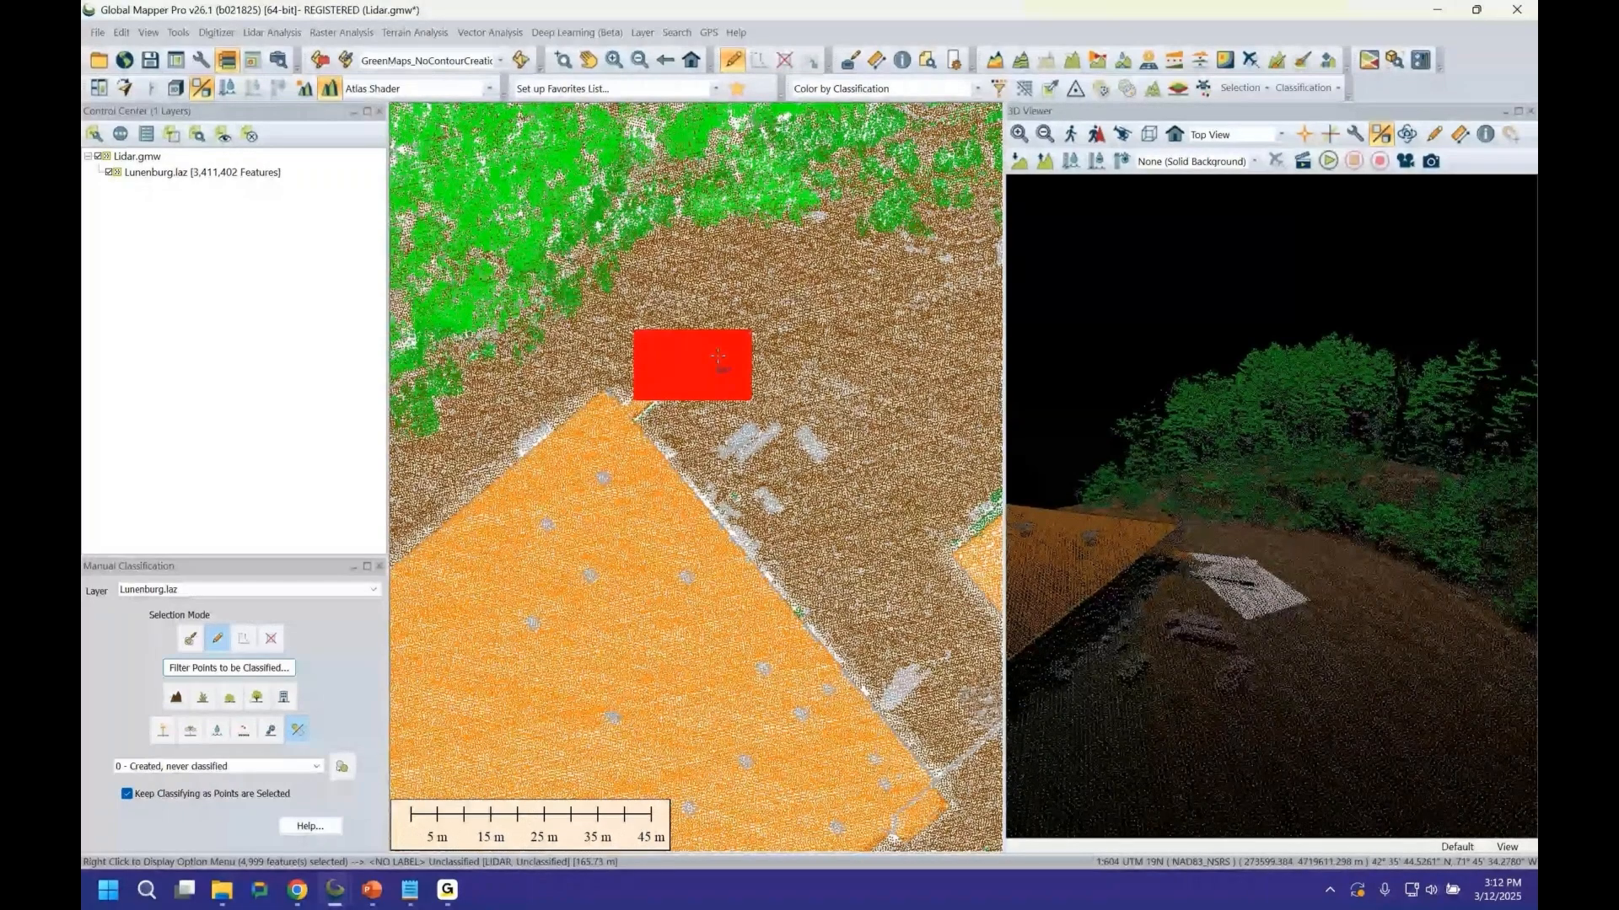
pyautogui.press('Escape')
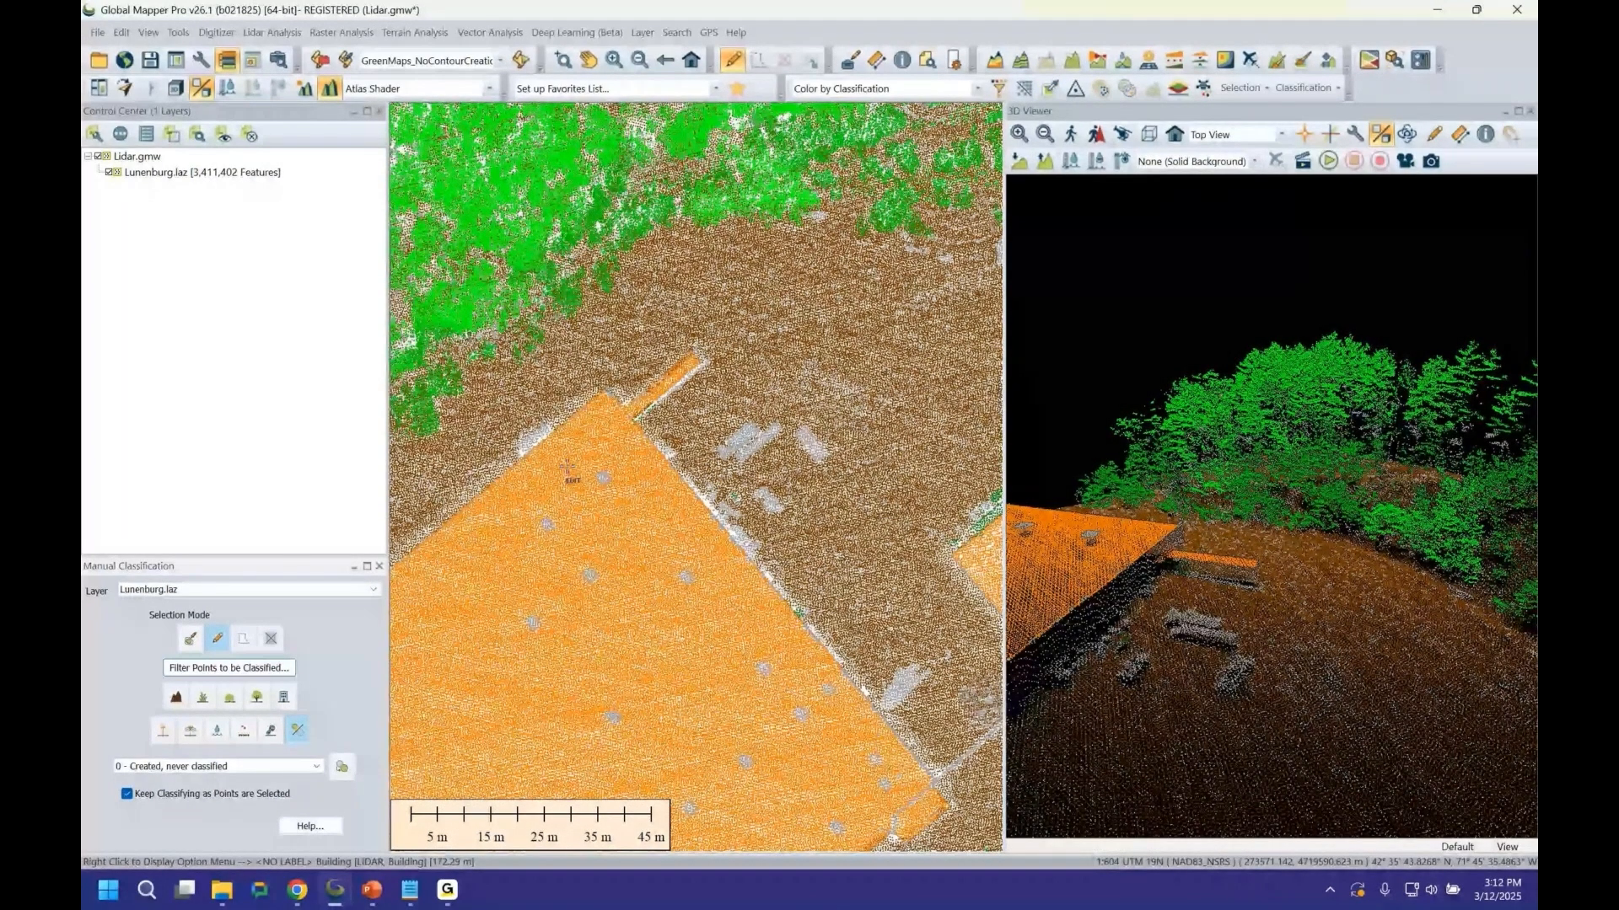
# Turn off continuous classification and draw a path profile from the large roof's far corner along the length of the narrow structure.
pyautogui.click(127, 794)
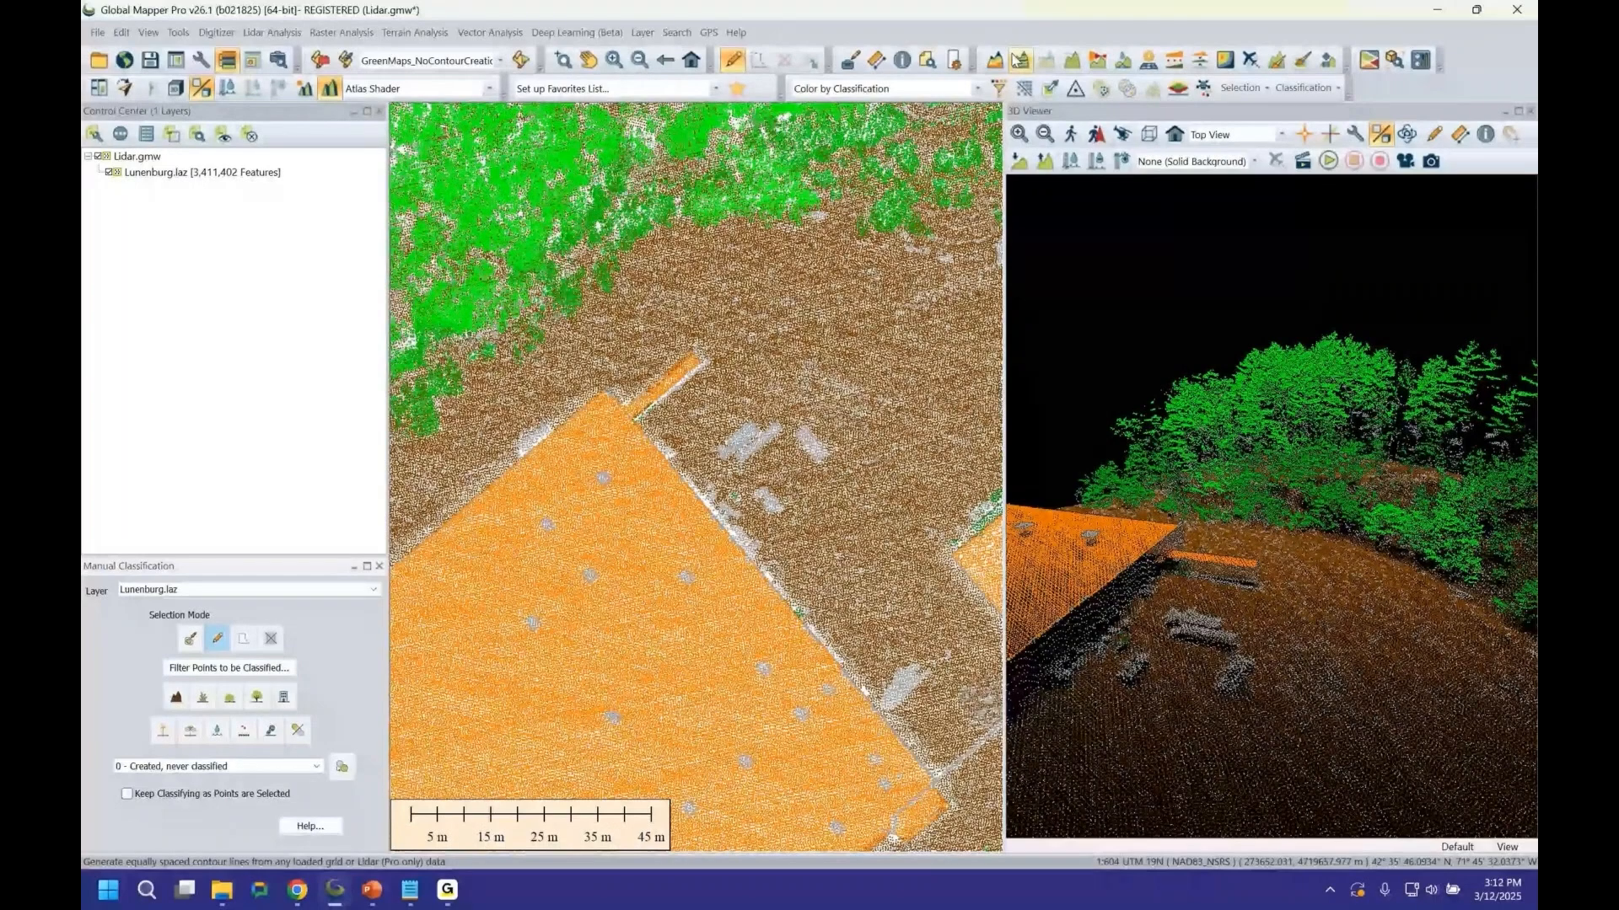
pyautogui.click(1072, 61)
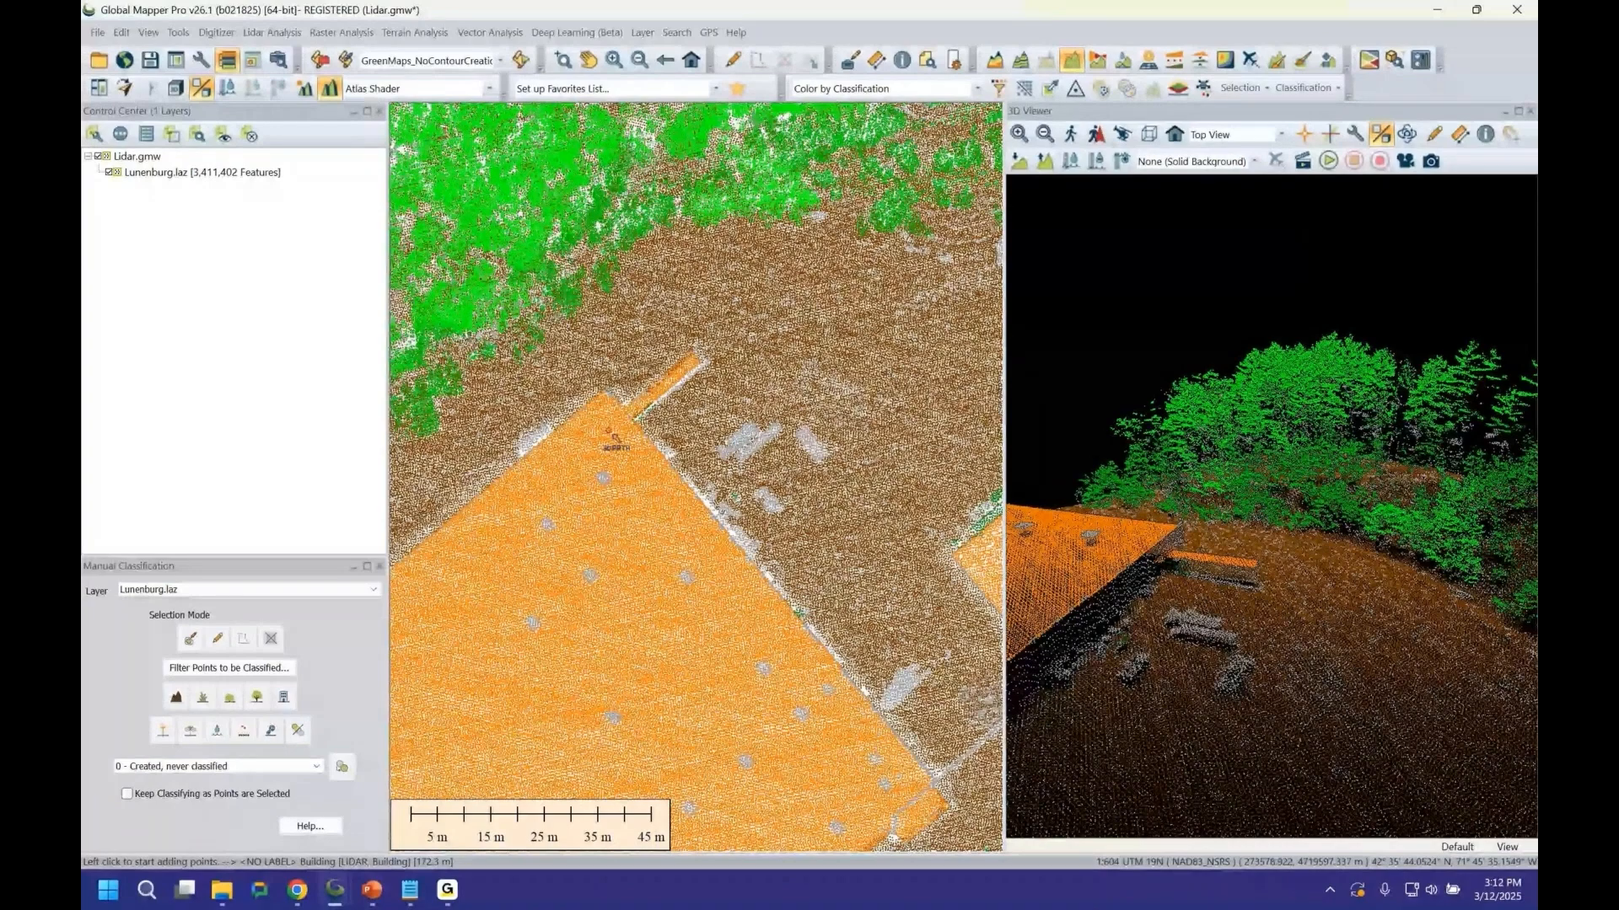
pyautogui.click(610, 433)
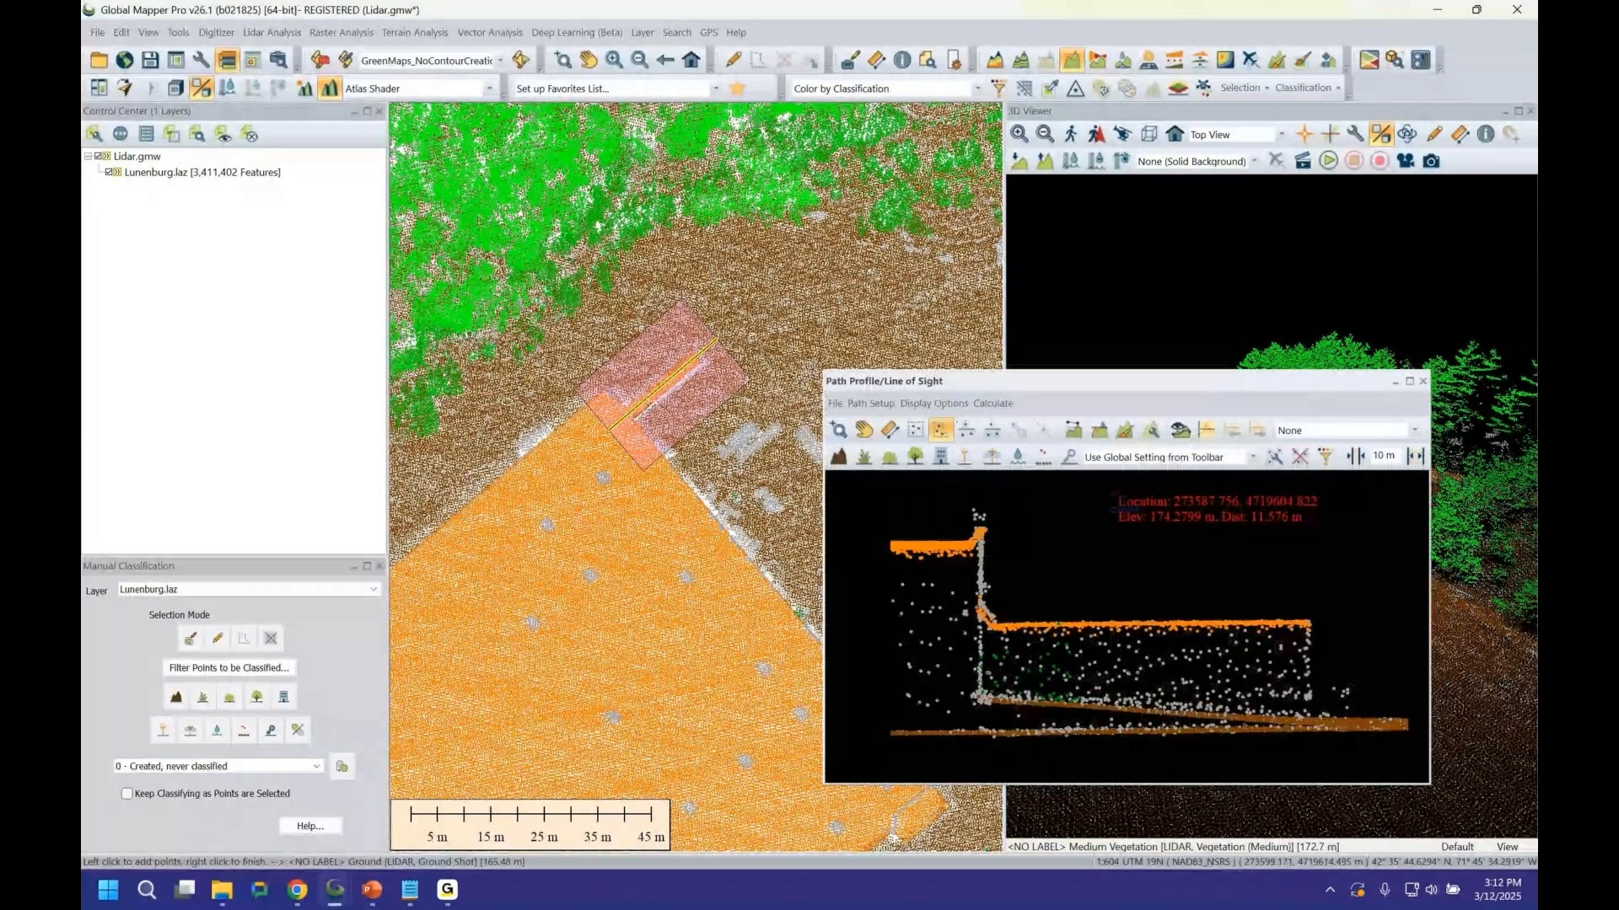
pyautogui.moveTo(1159, 384); pyautogui.dragTo(1166, 296)
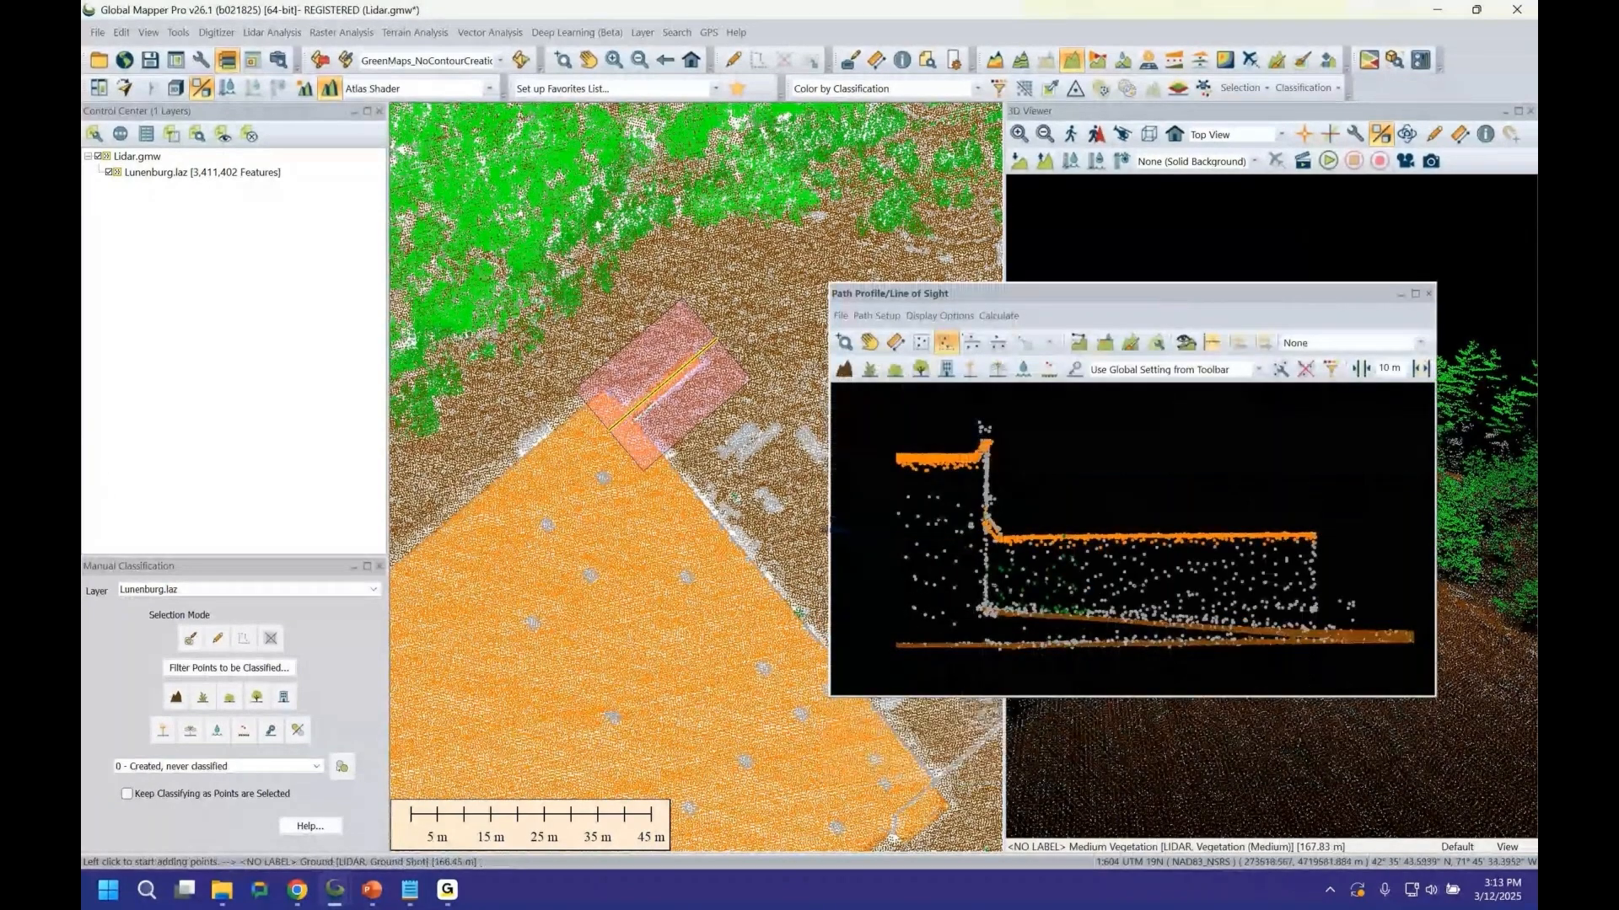
pyautogui.moveTo(829, 529); pyautogui.dragTo(718, 552)
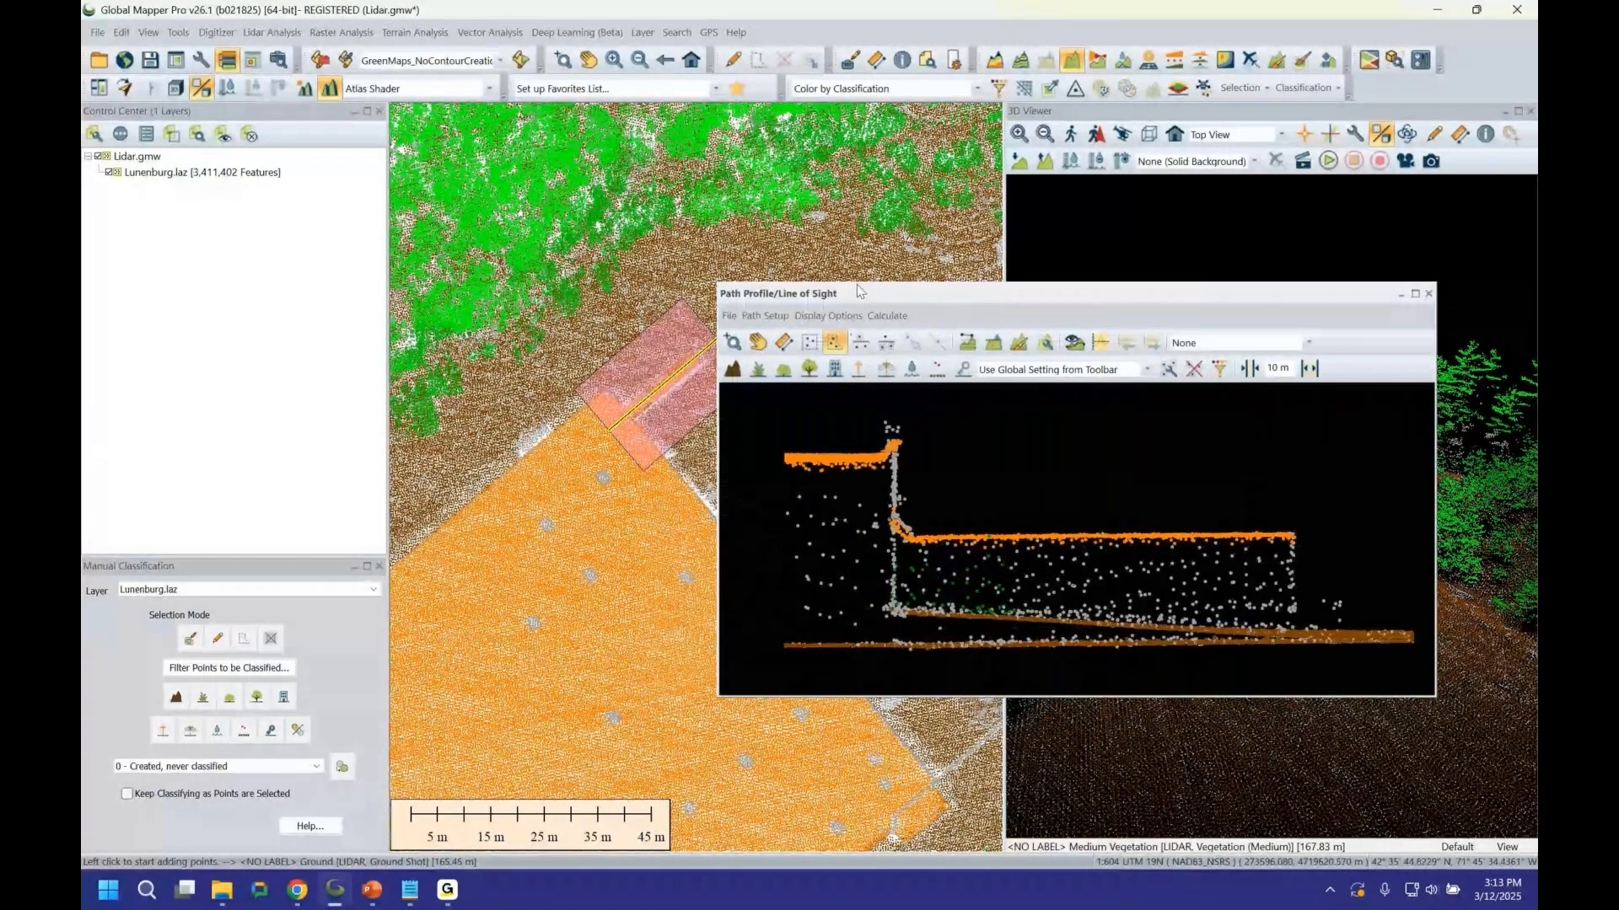
pyautogui.moveTo(857, 291); pyautogui.dragTo(921, 291)
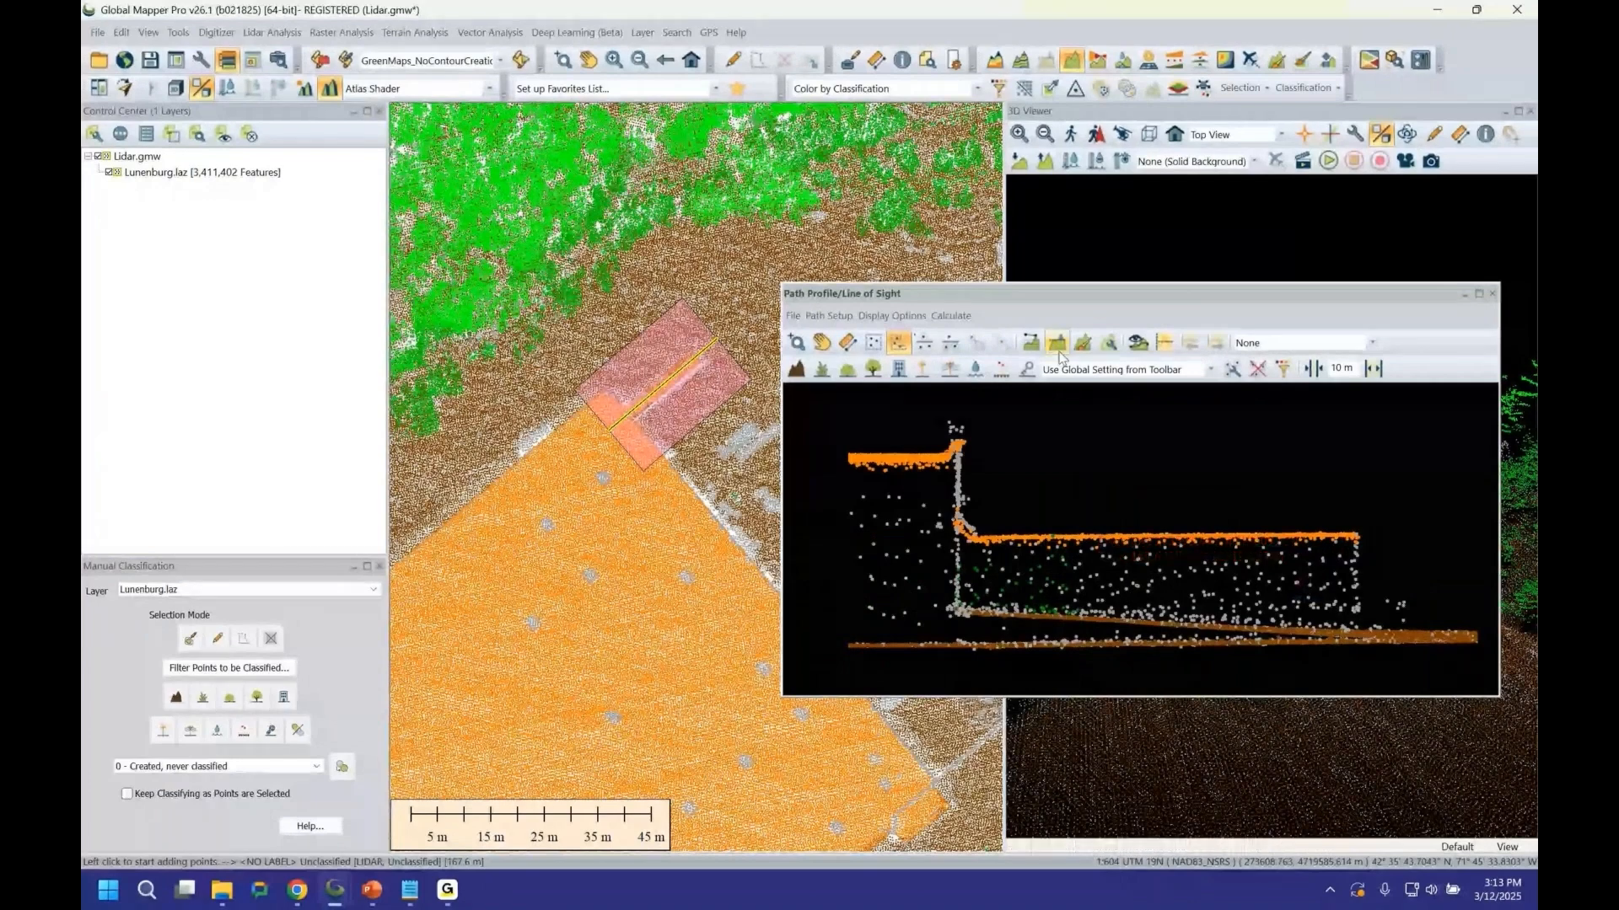
# Select the narrow structure's points in the profile with a polygon between the high roof and the ground, including the lower wall.
pyautogui.click(895, 345)
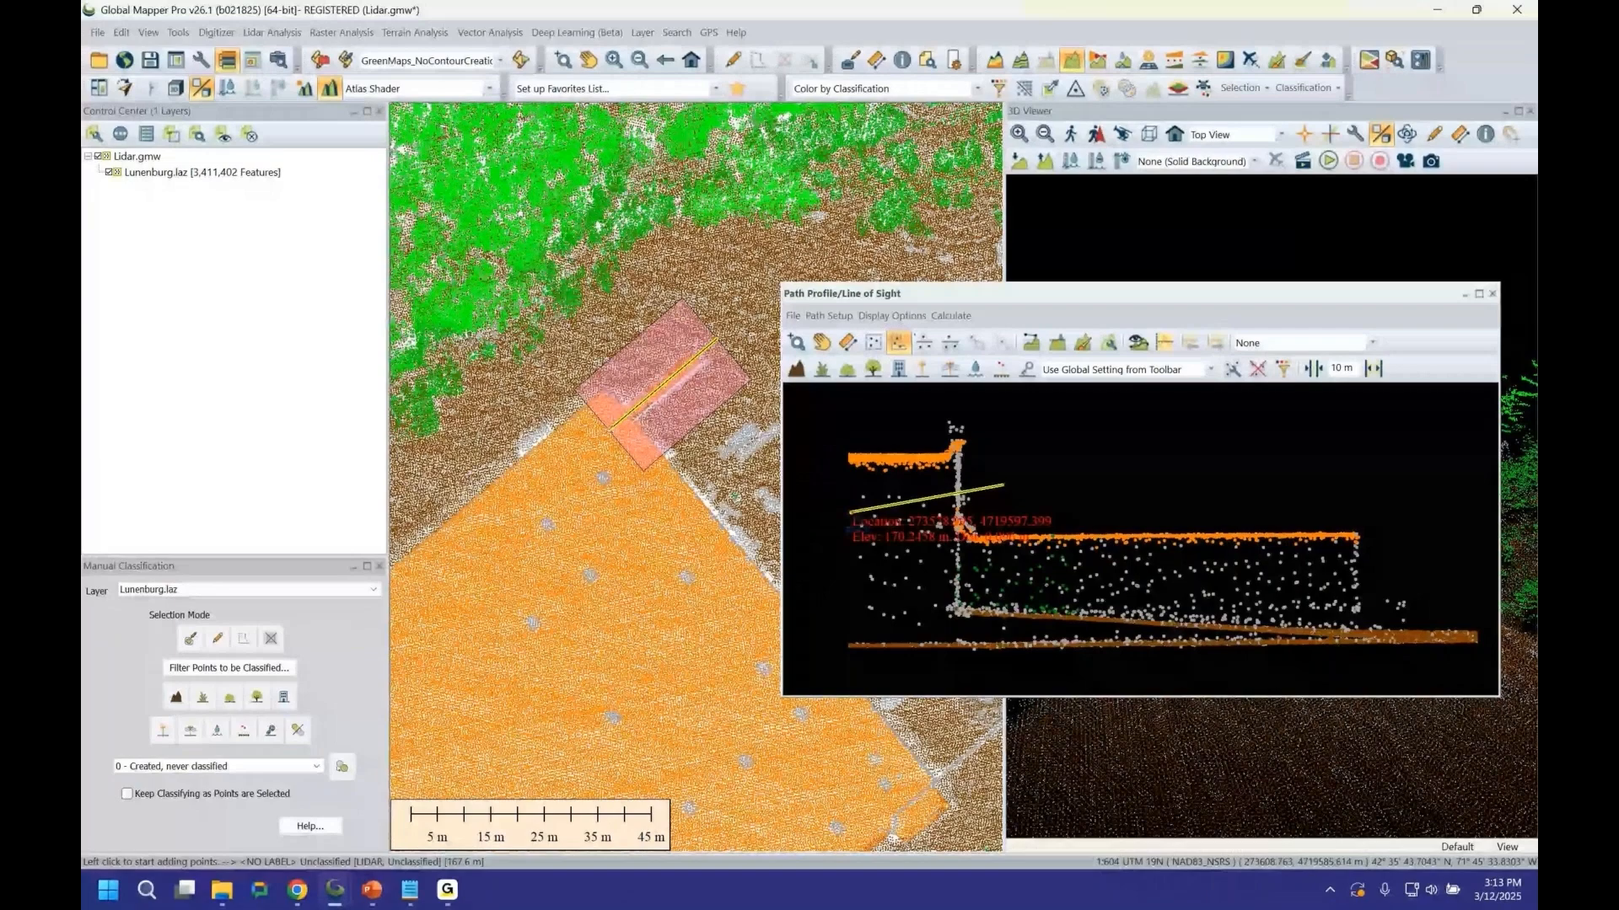
pyautogui.click(917, 500)
pyautogui.click(954, 608)
pyautogui.click(1415, 623)
pyautogui.rightClick(1417, 515)
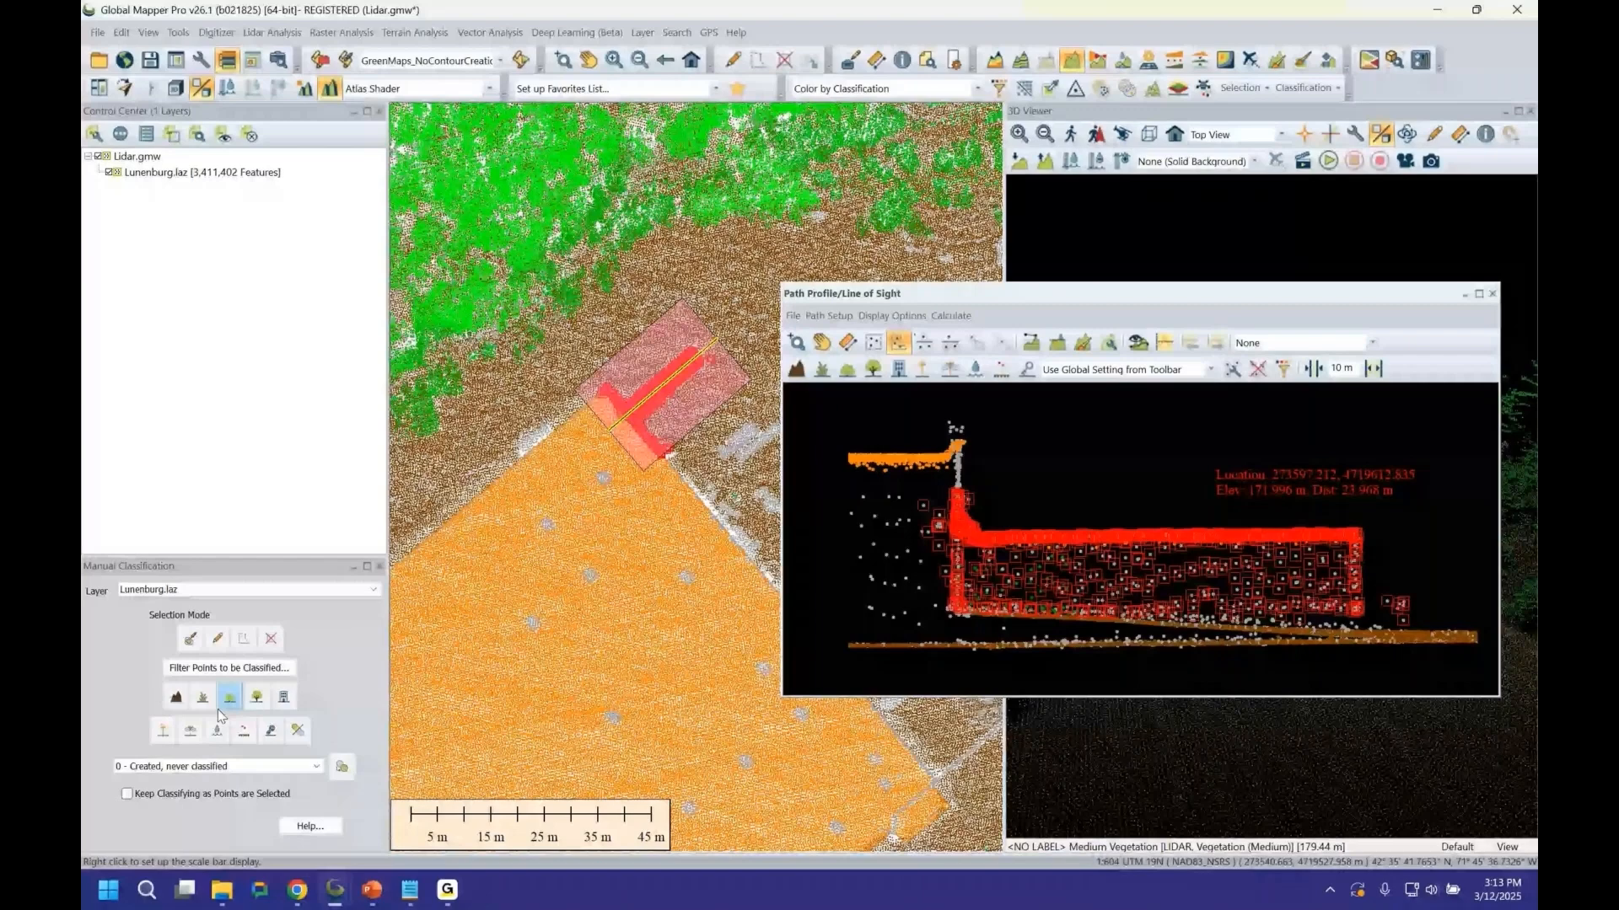
# Reclassify the selected profile points of the narrow structure as Unclassified and close the path profile.
pyautogui.click(317, 766)
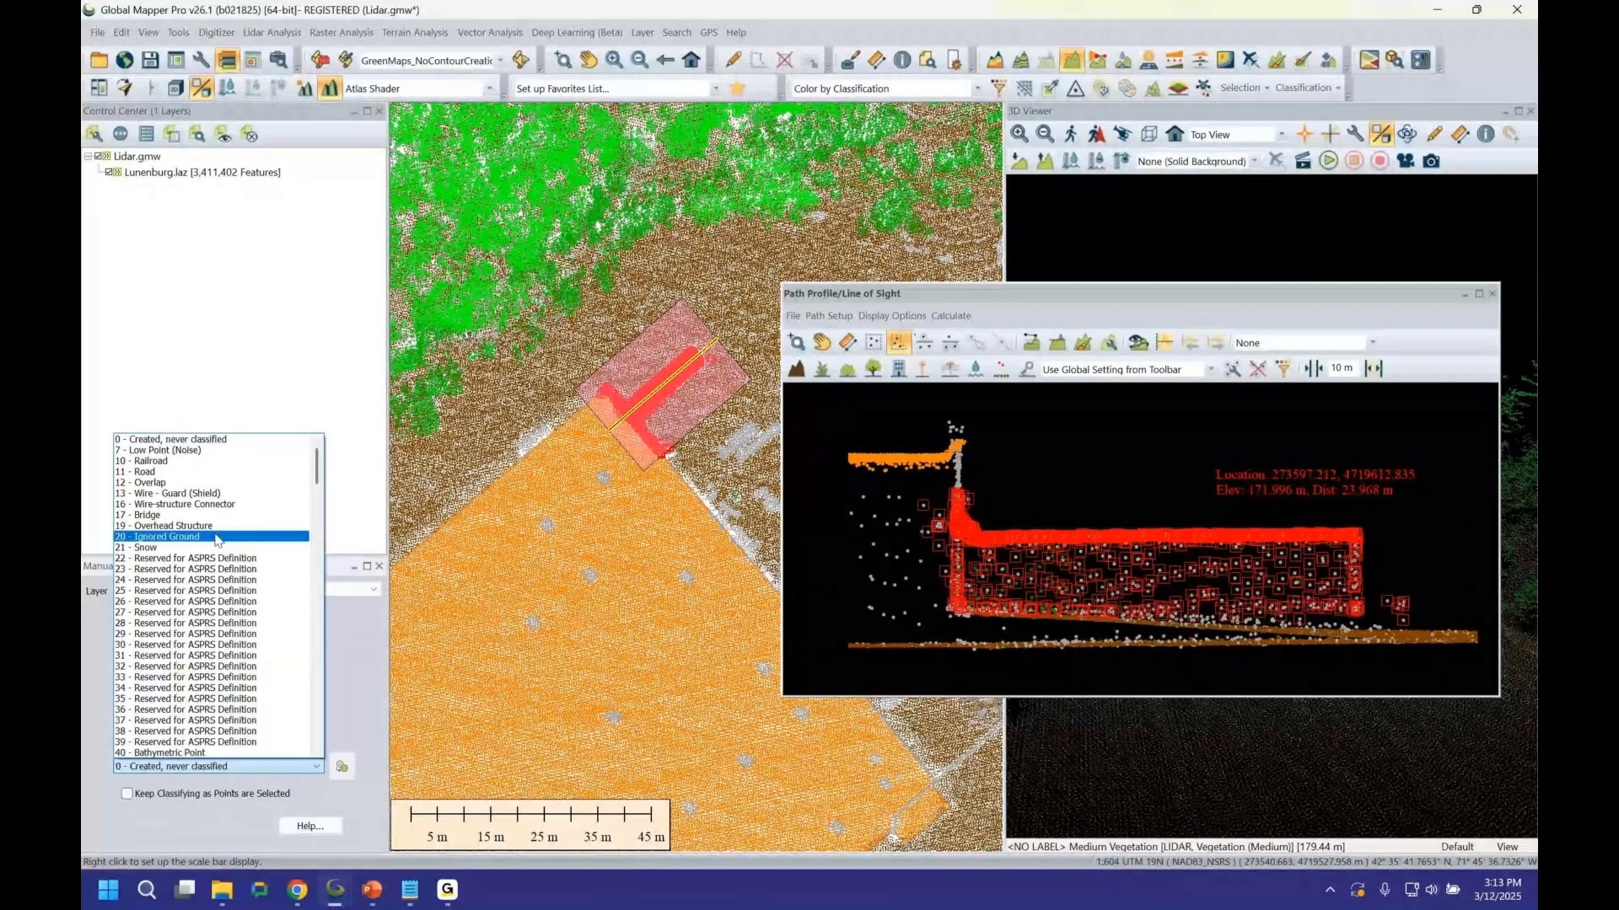
pyautogui.scroll(-10, 218, 602)
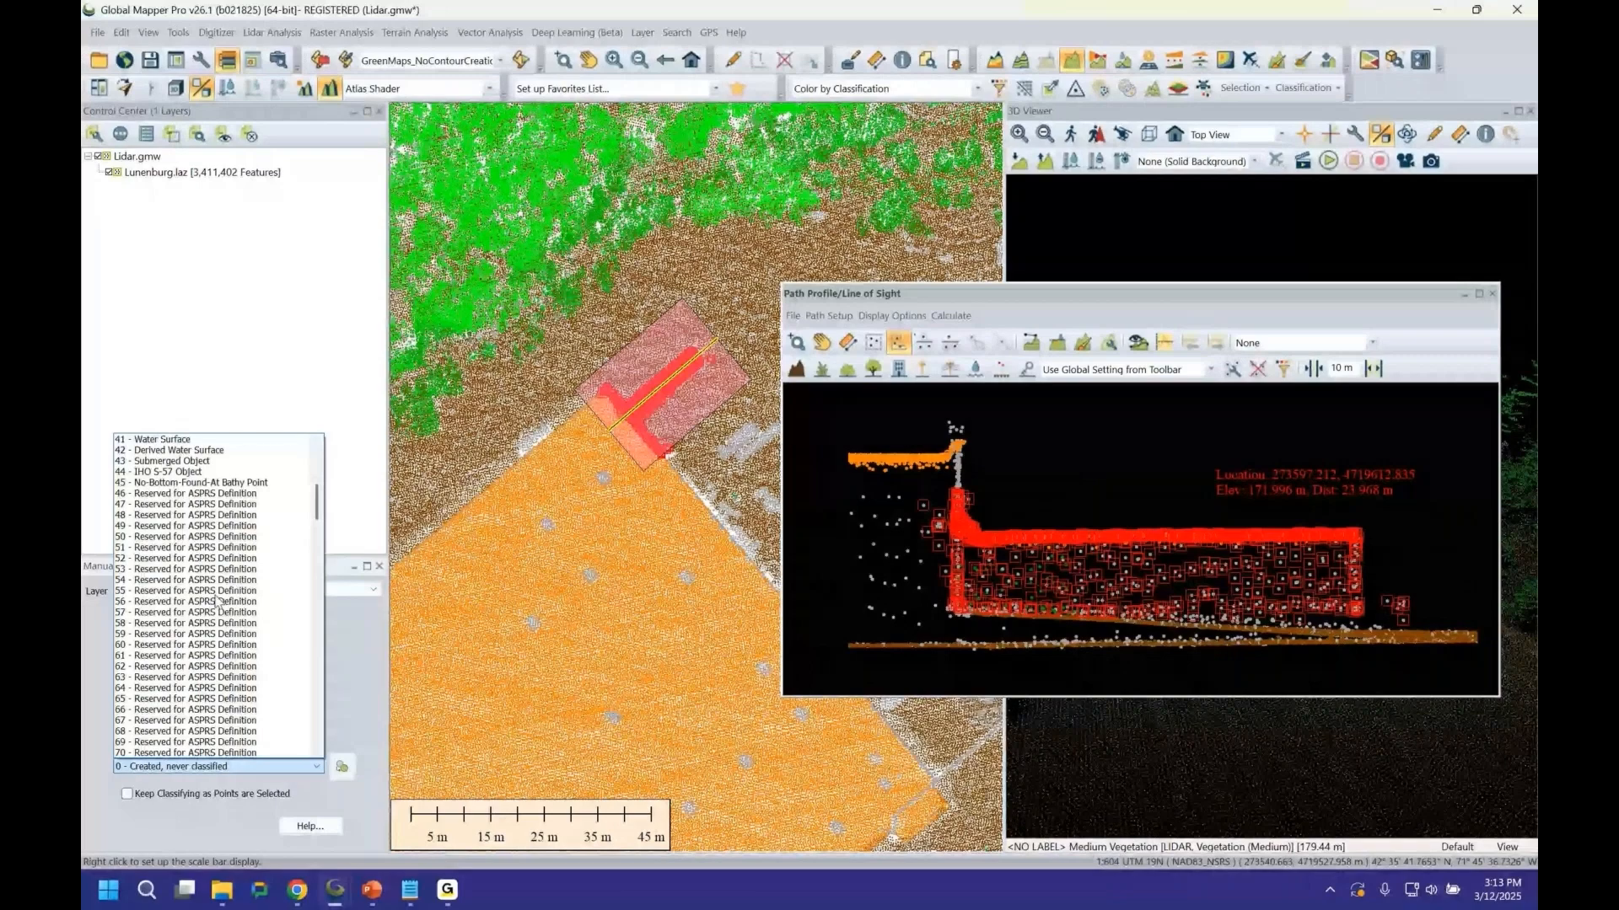
pyautogui.scroll(10, 217, 601)
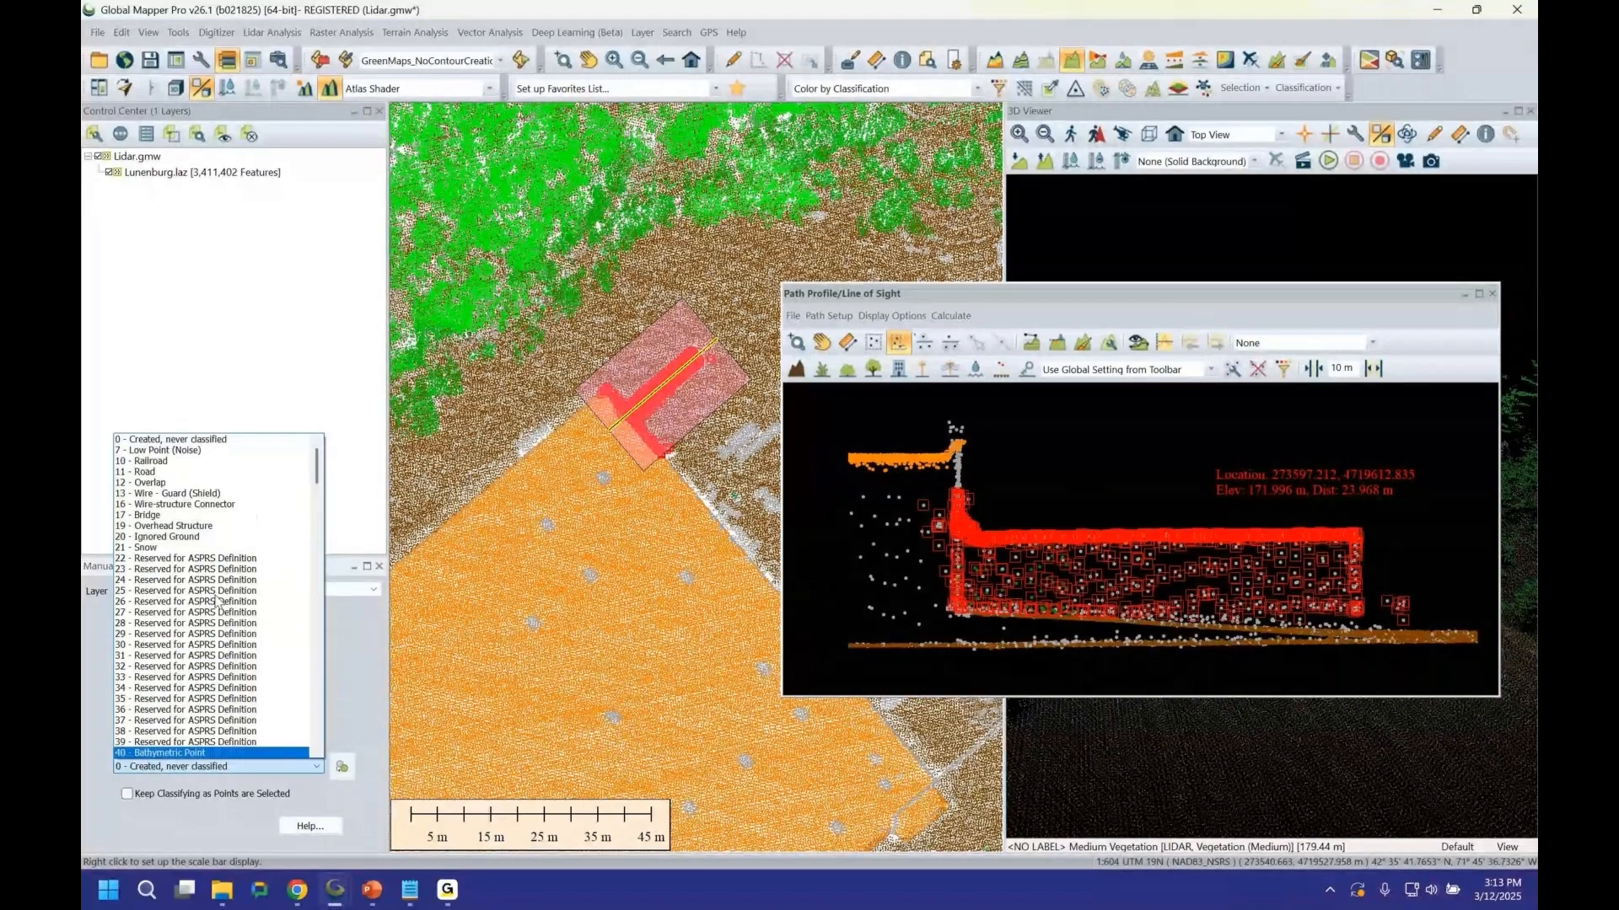
pyautogui.click(185, 442)
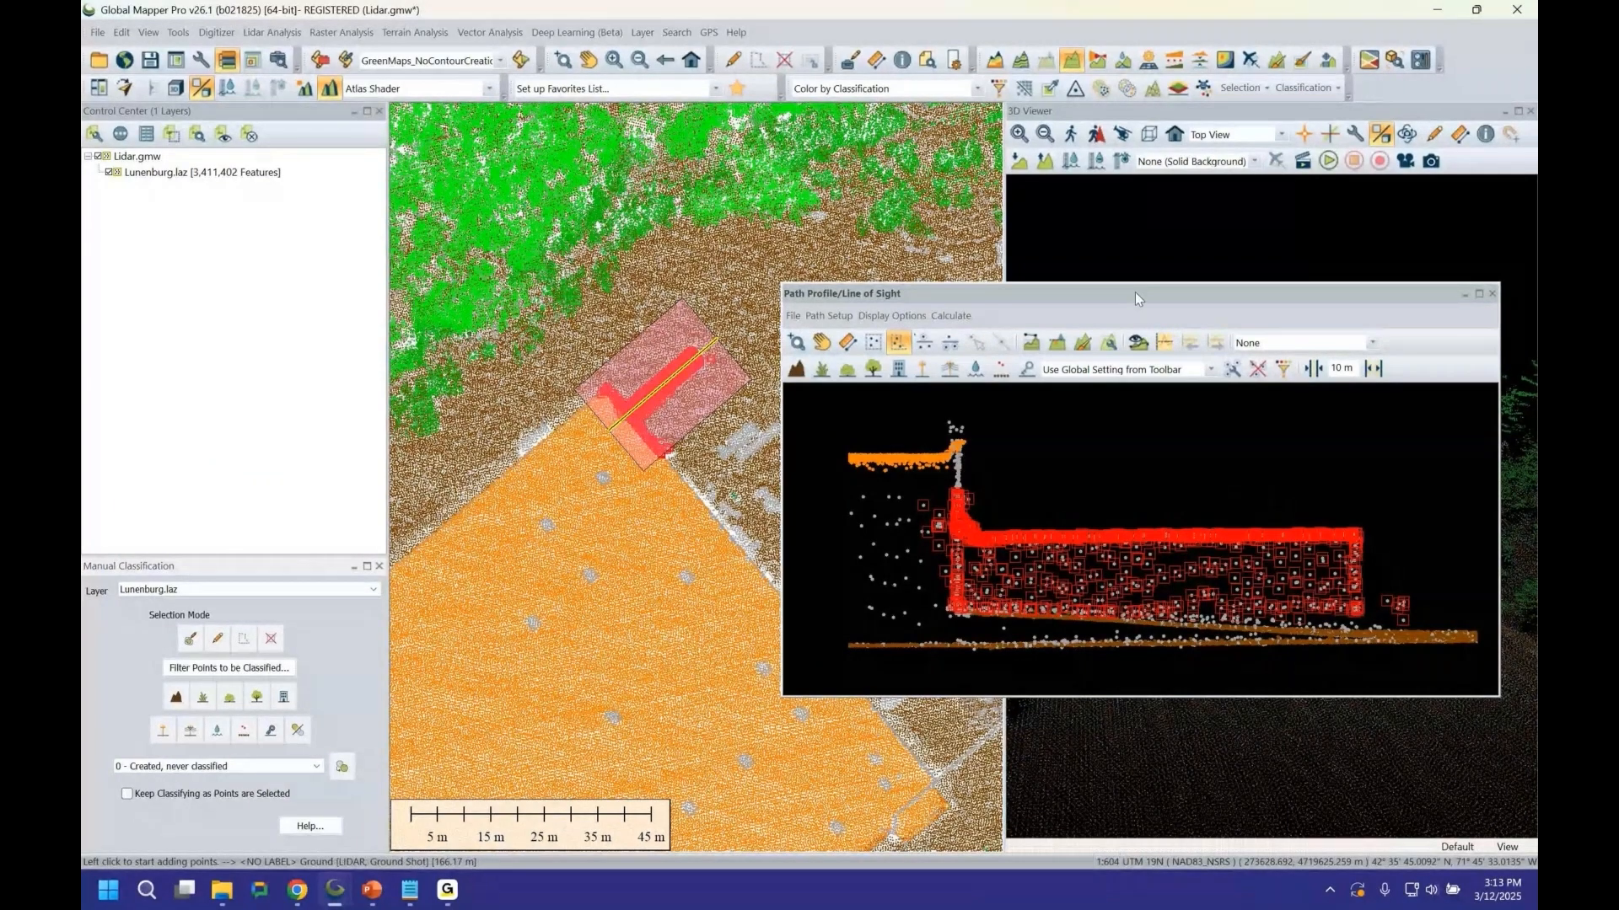
pyautogui.moveTo(1136, 292); pyautogui.dragTo(1087, 319)
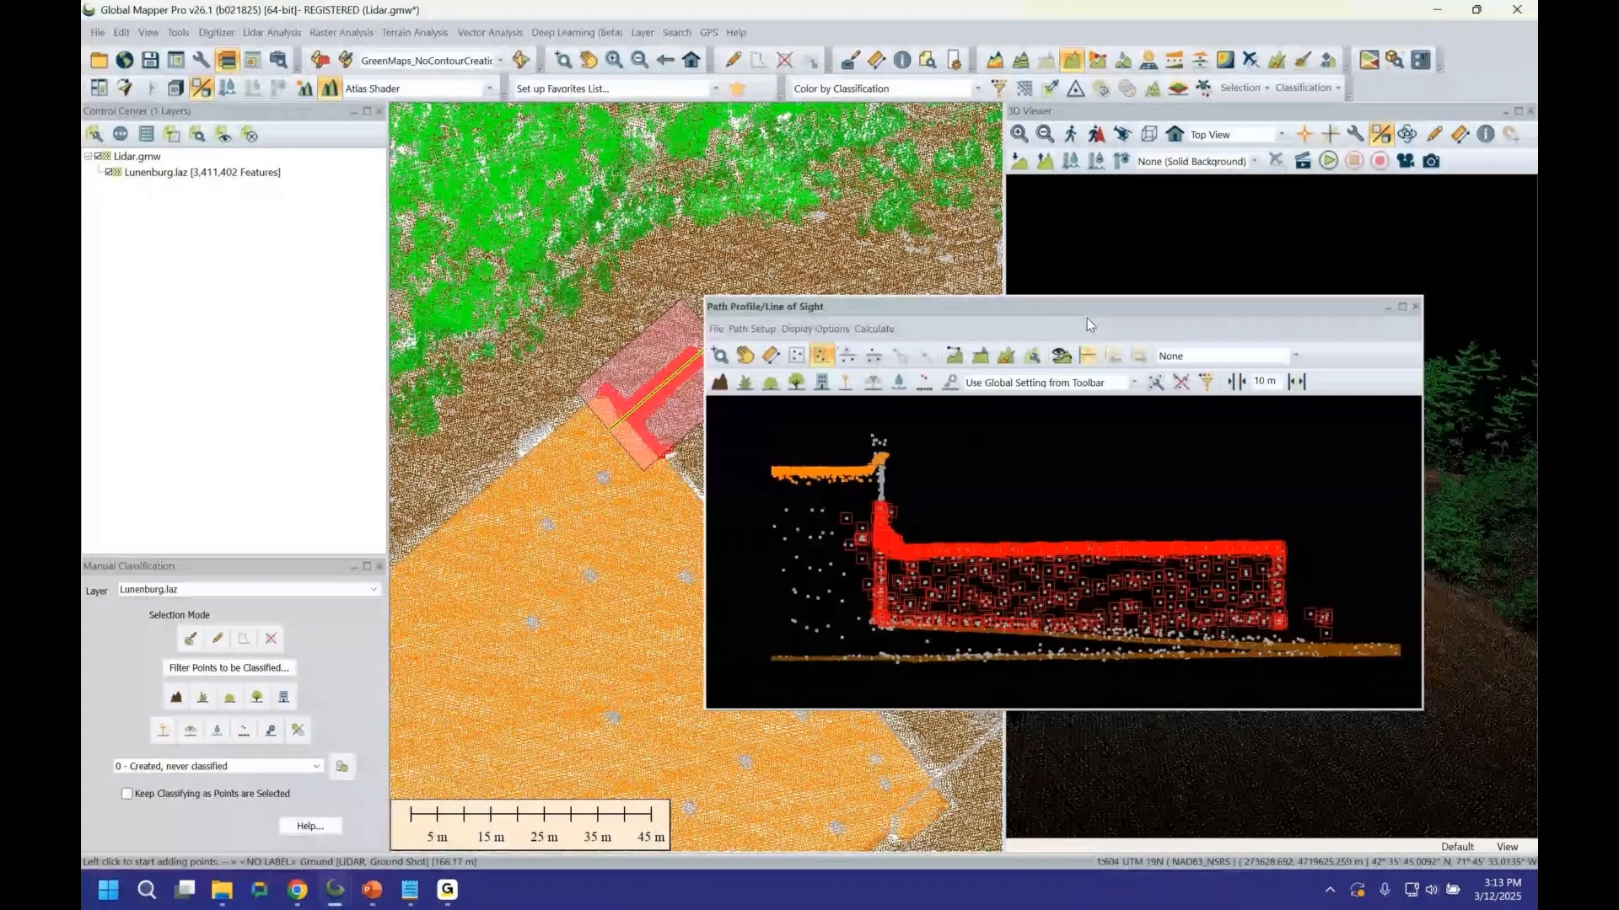
pyautogui.click(1415, 307)
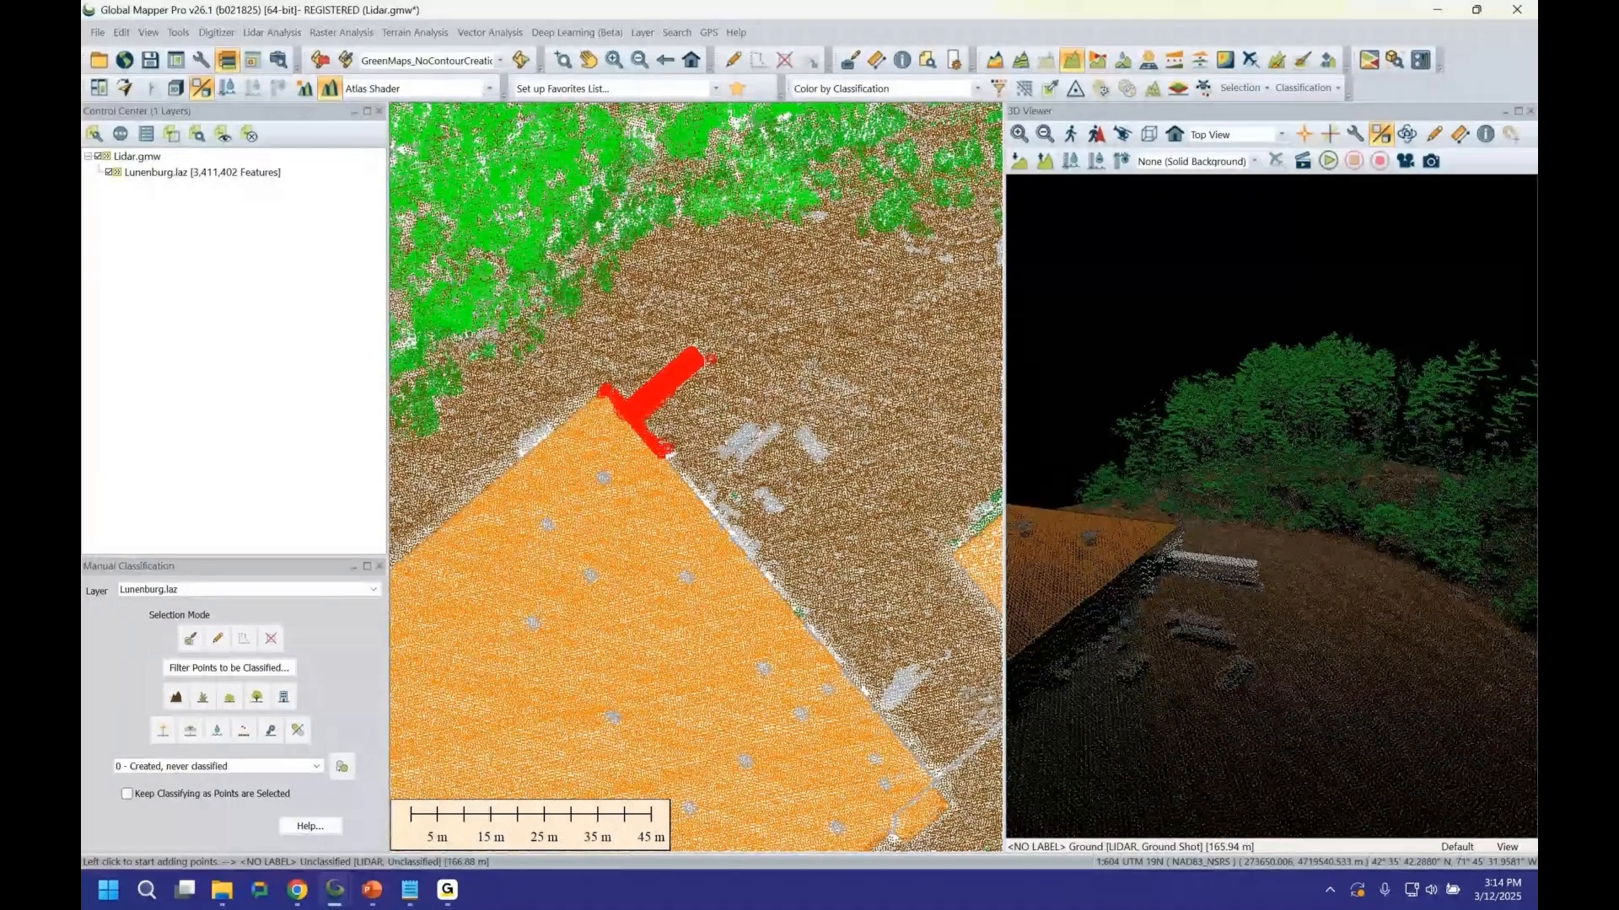
pyautogui.hotkey('alt', 'Tab')
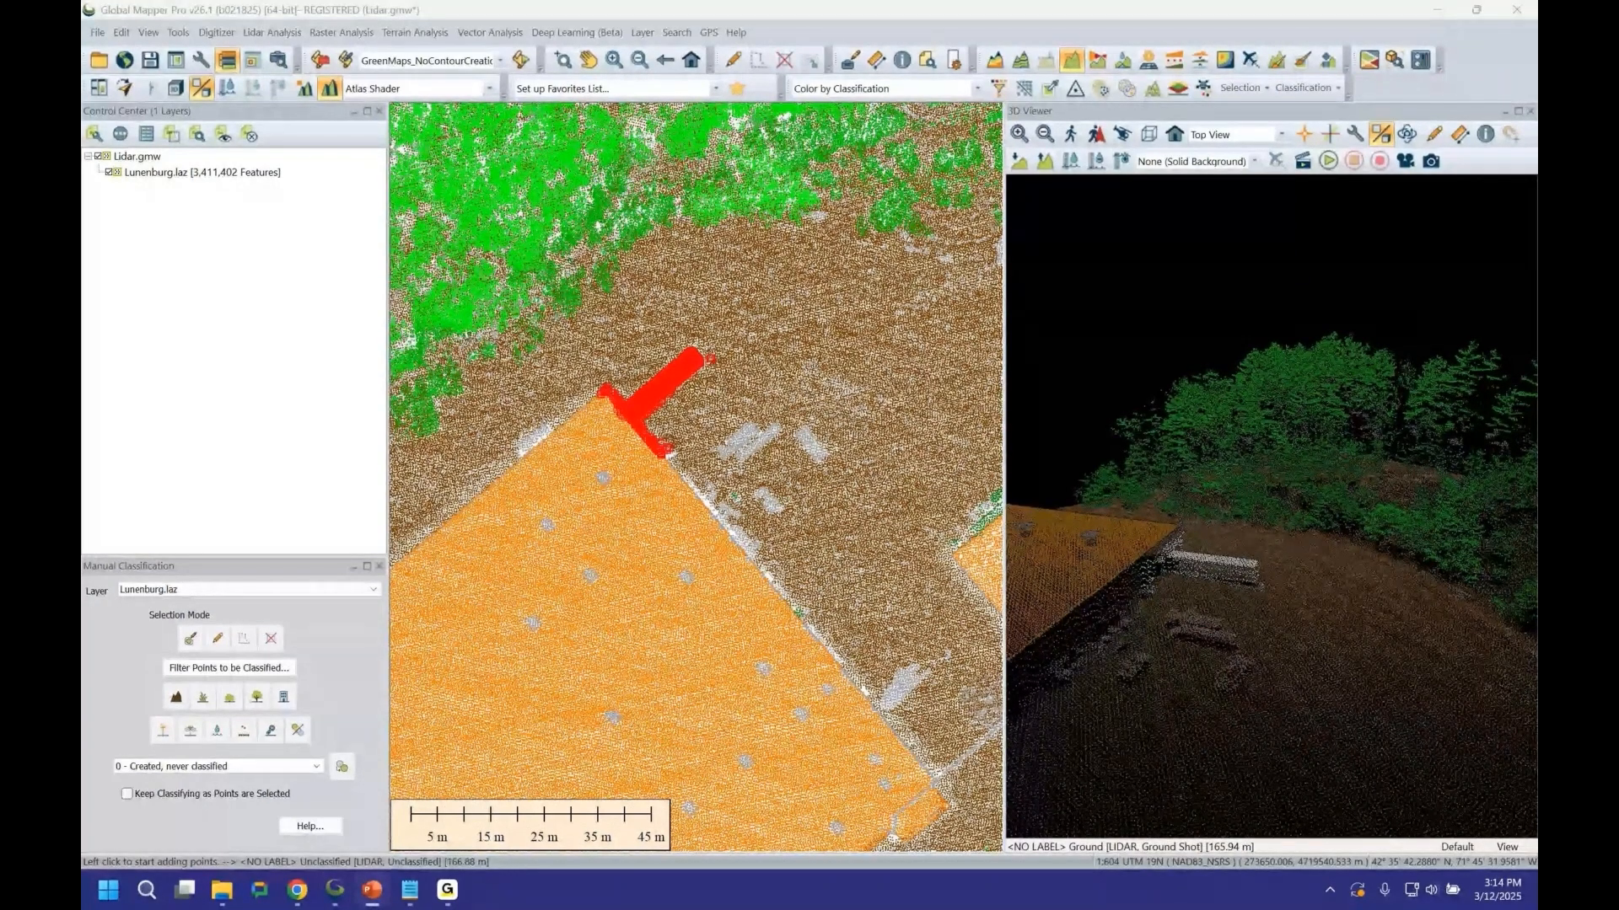
pyautogui.hotkey('alt', 'Tab')
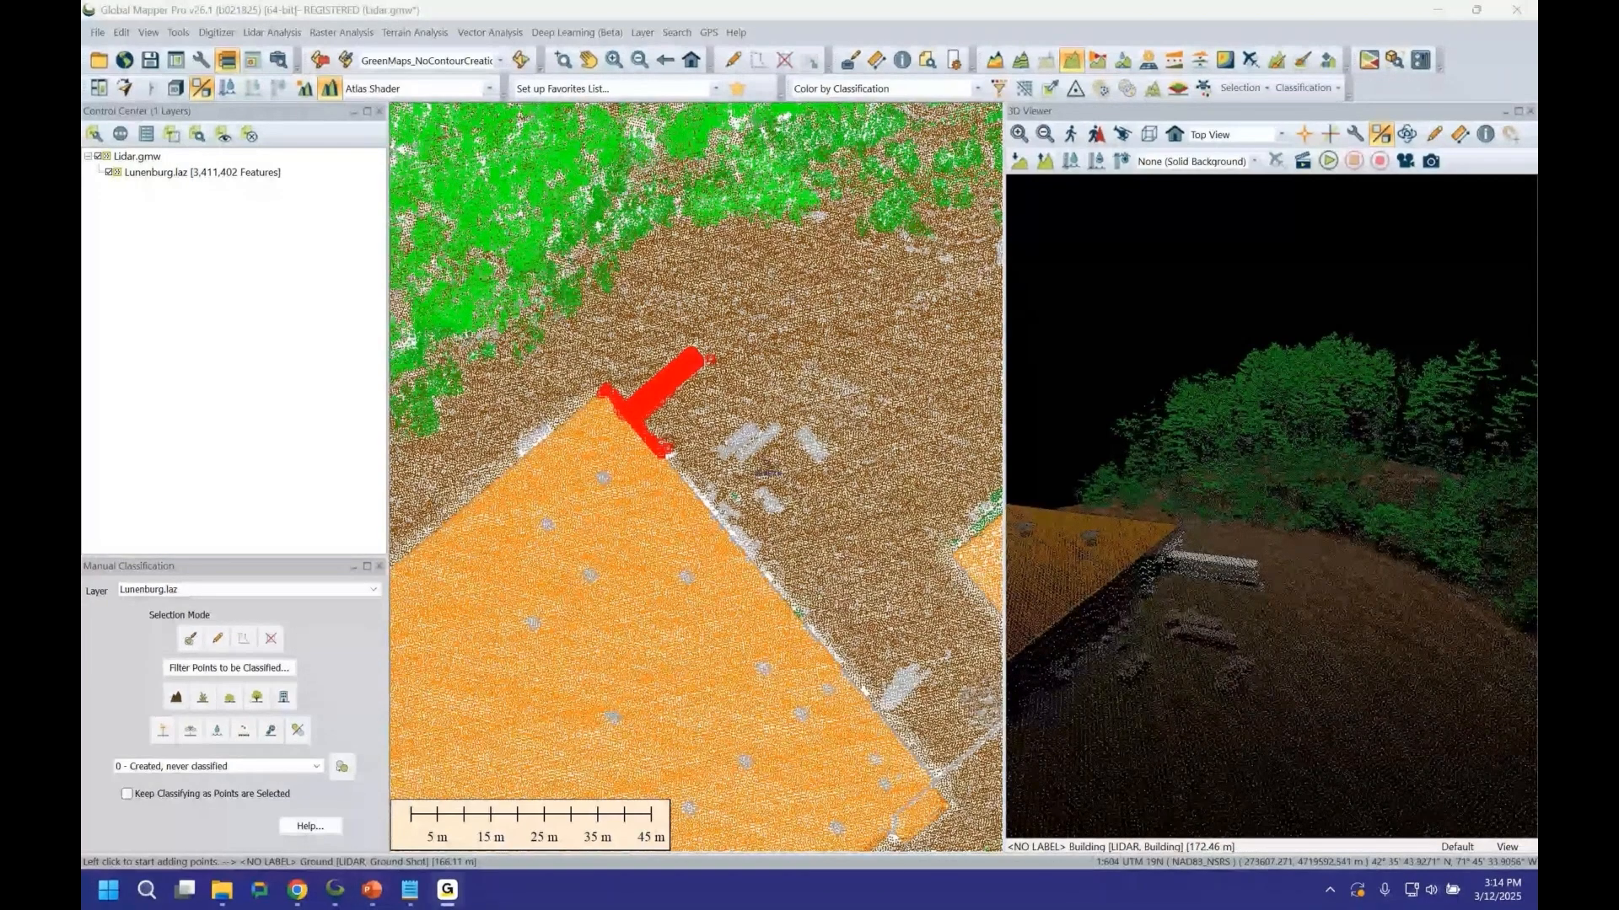
pyautogui.click(317, 404)
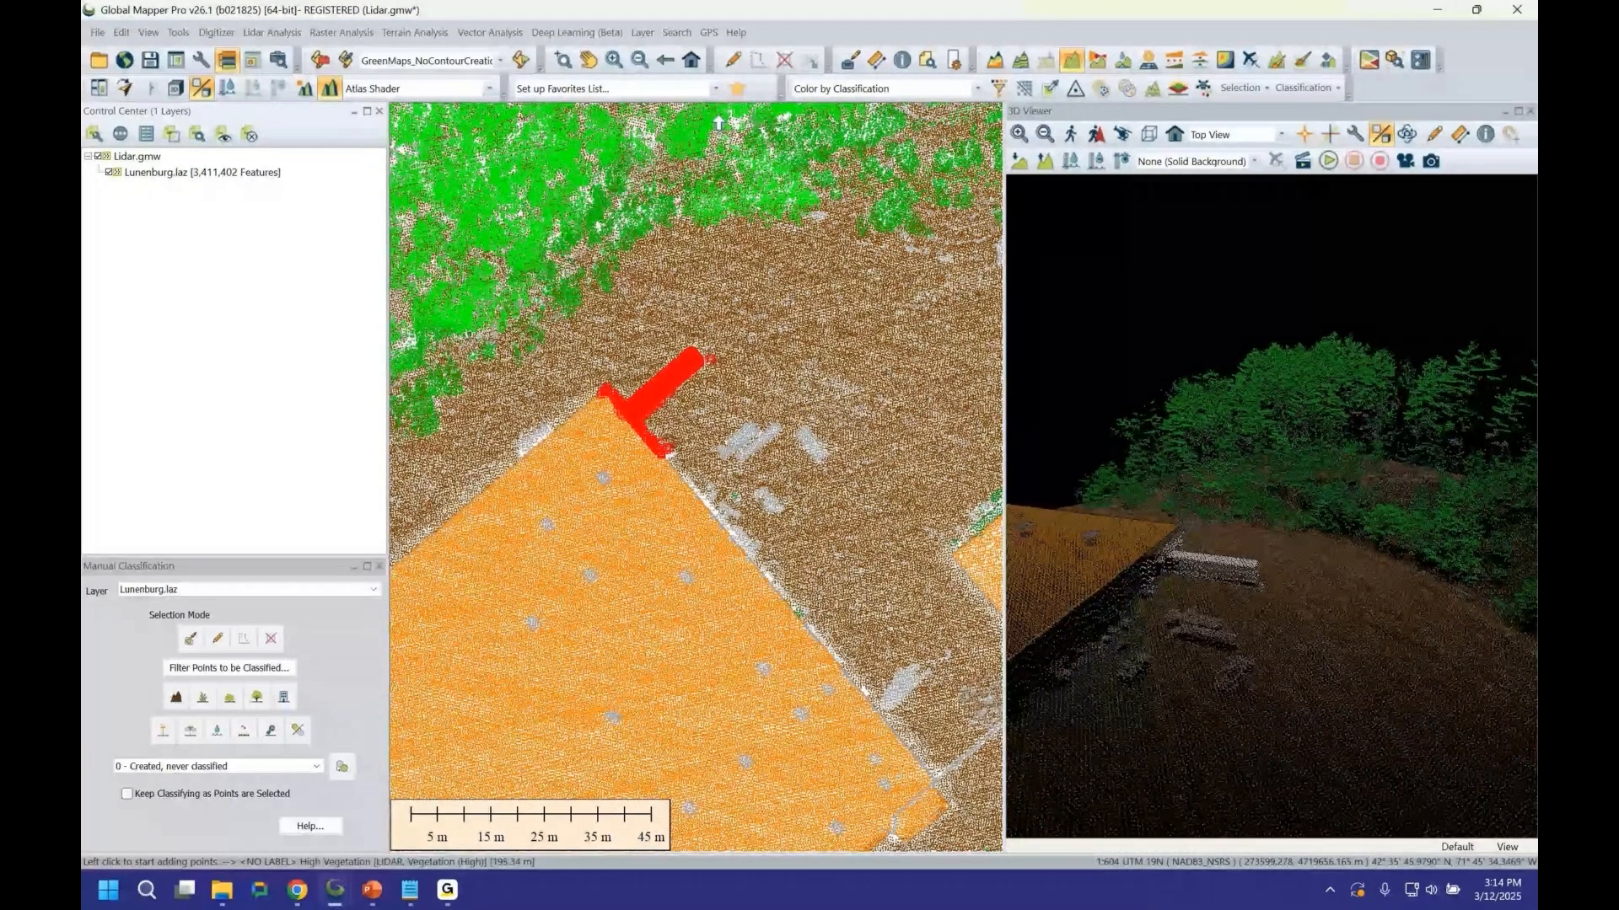
pyautogui.click(1180, 641)
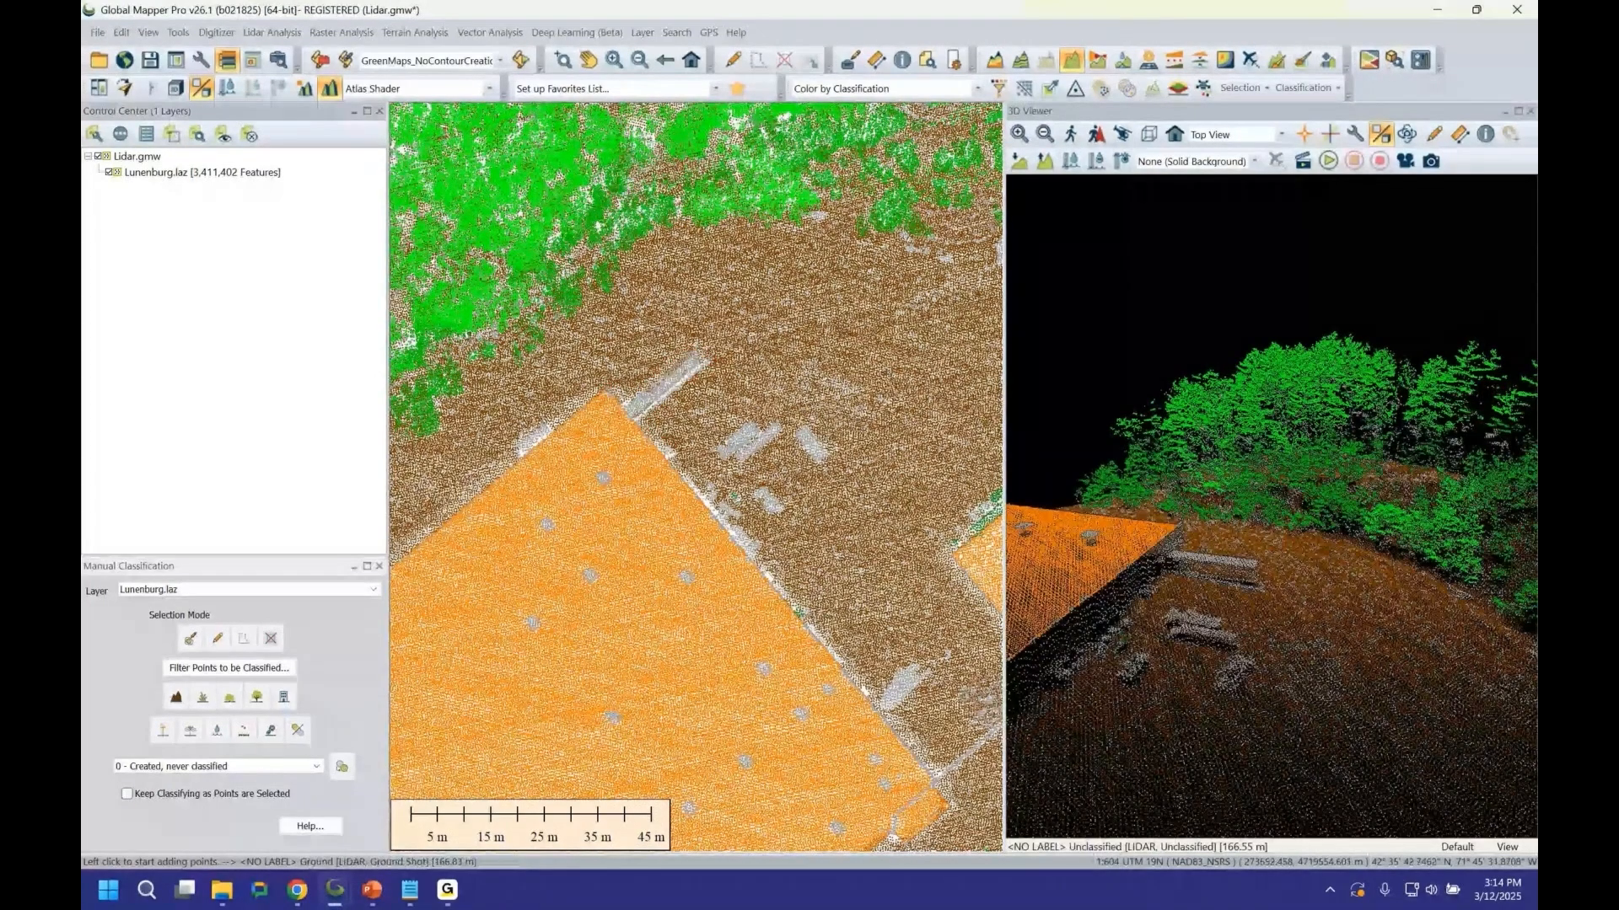
pyautogui.click(1029, 875)
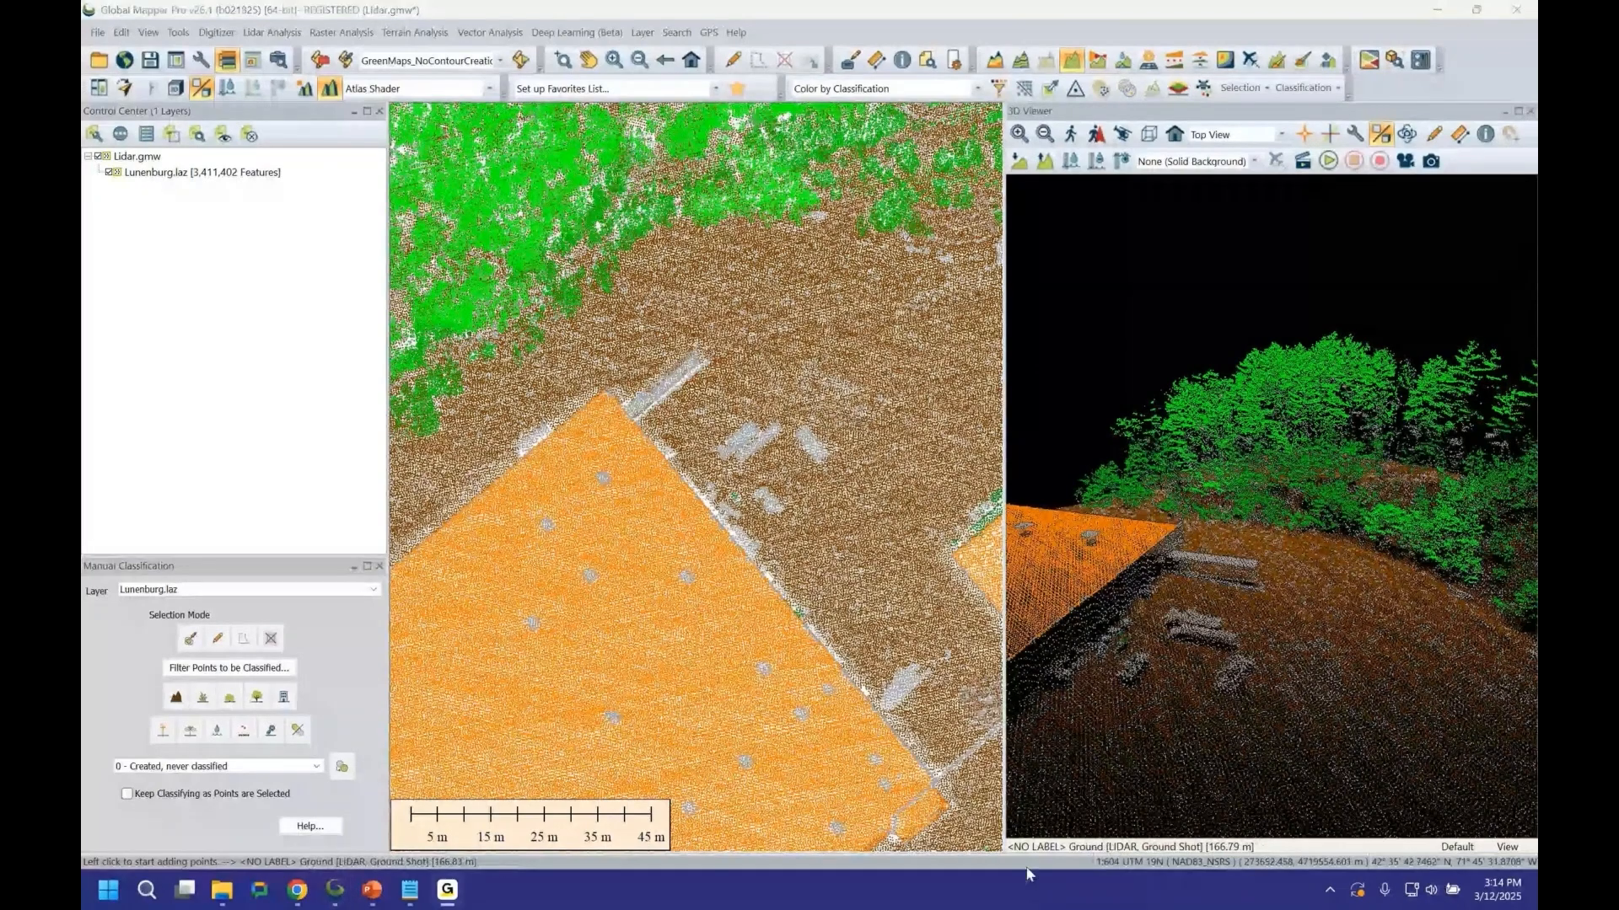
pyautogui.click(1336, 537)
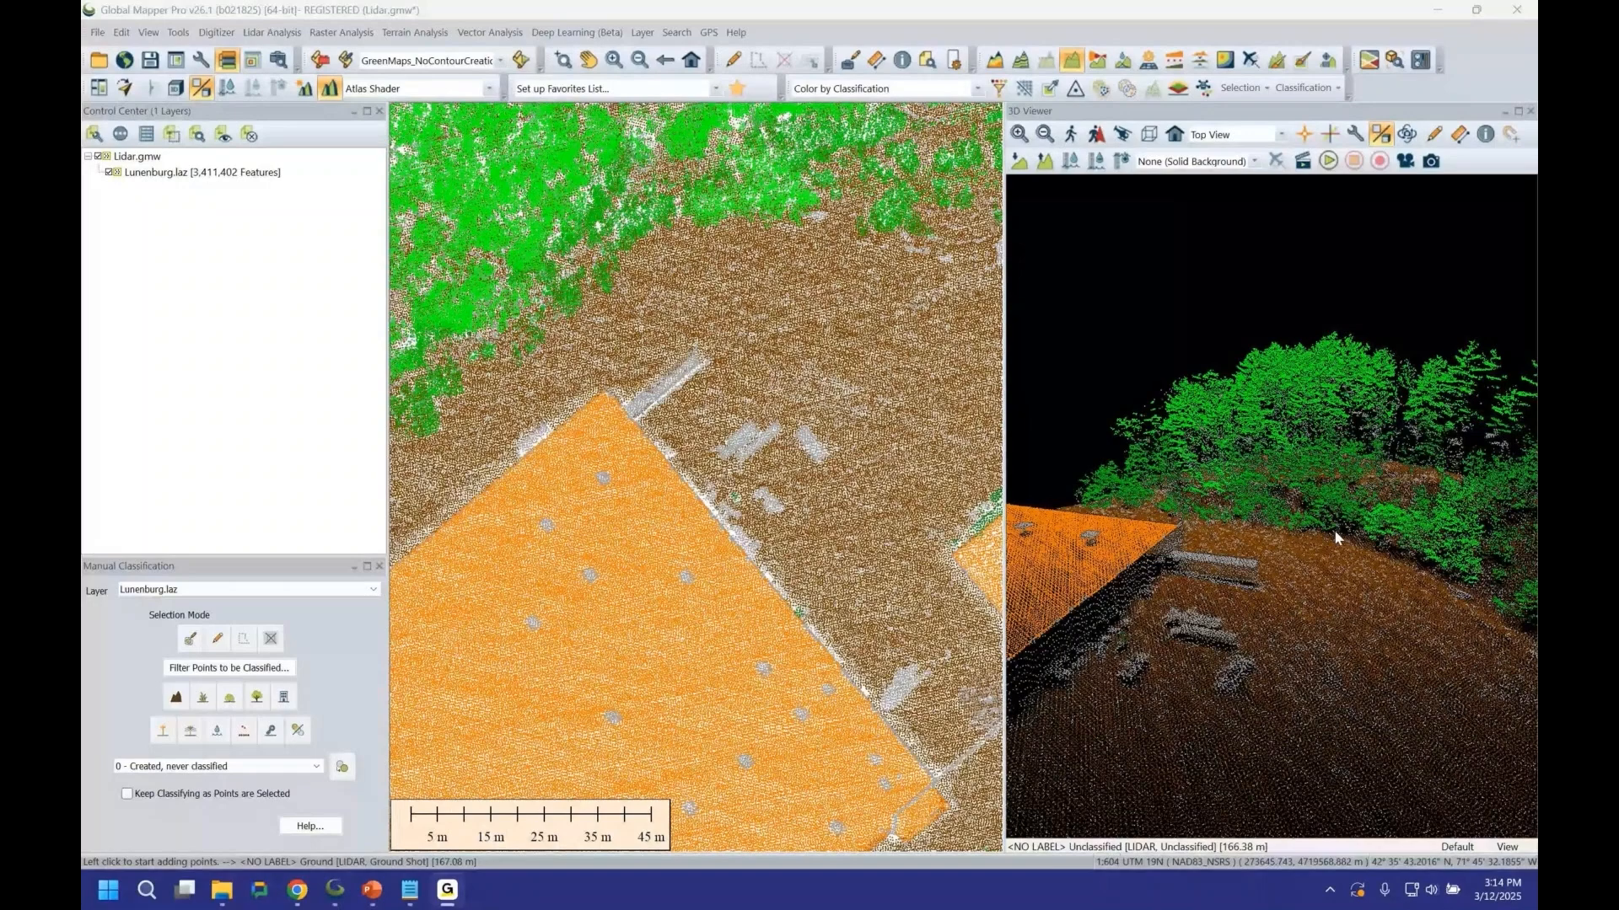
# Try selecting the points on and around the narrow structure directly in the 3D view with a rectangle, without reclassifying them.
pyautogui.click(1434, 134)
pyautogui.moveTo(1202, 545); pyautogui.dragTo(1282, 590)
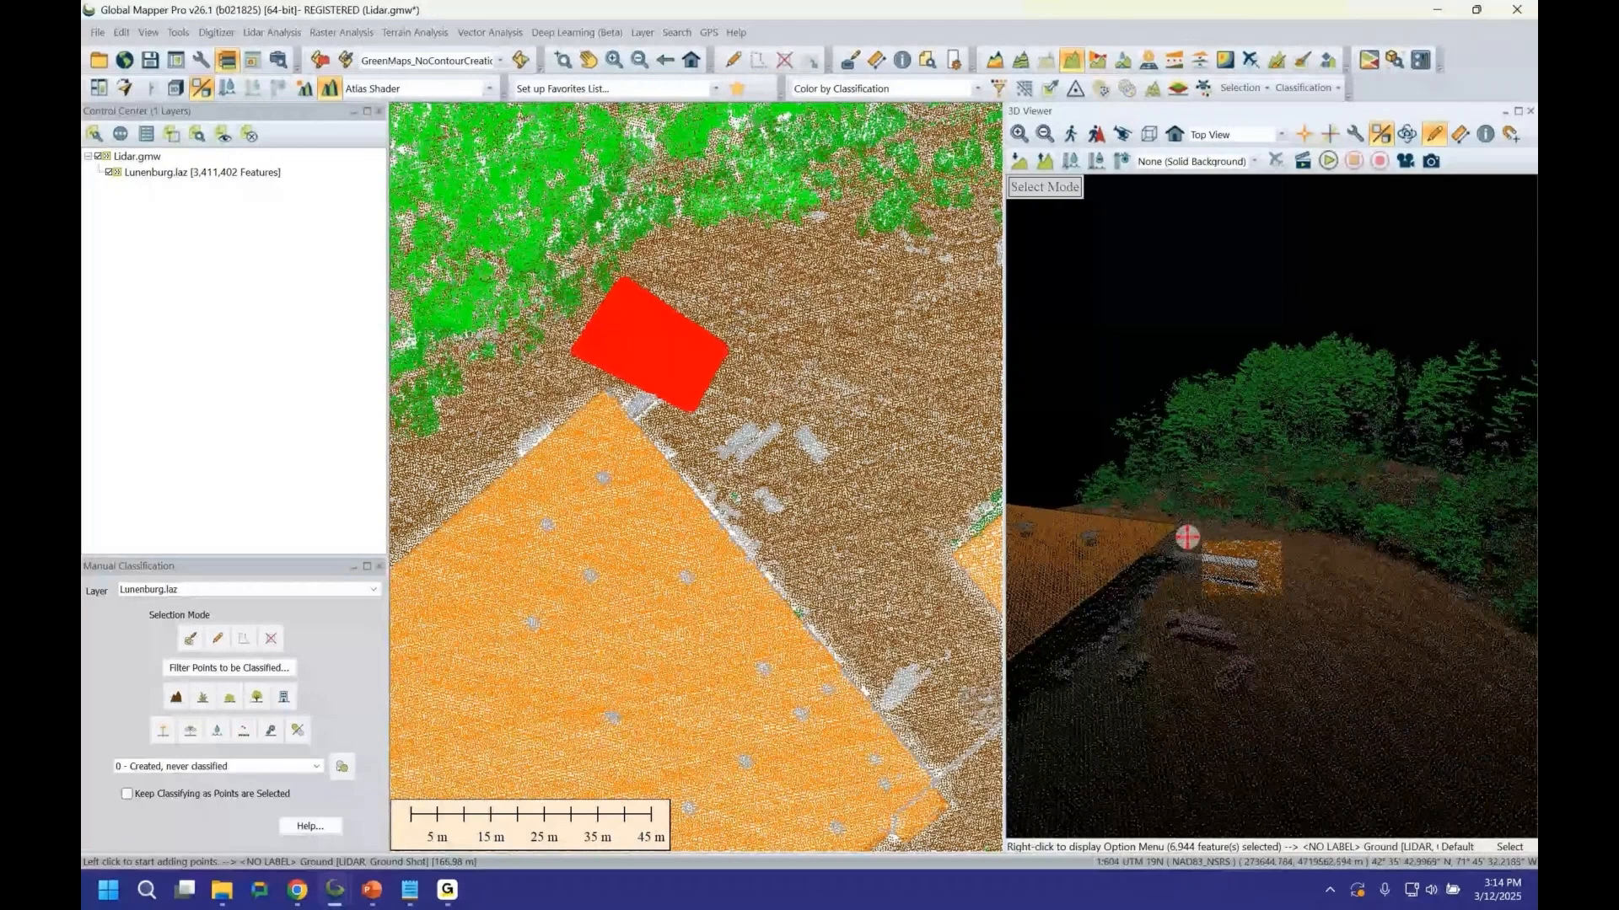
pyautogui.moveTo(1187, 537); pyautogui.dragTo(1331, 639)
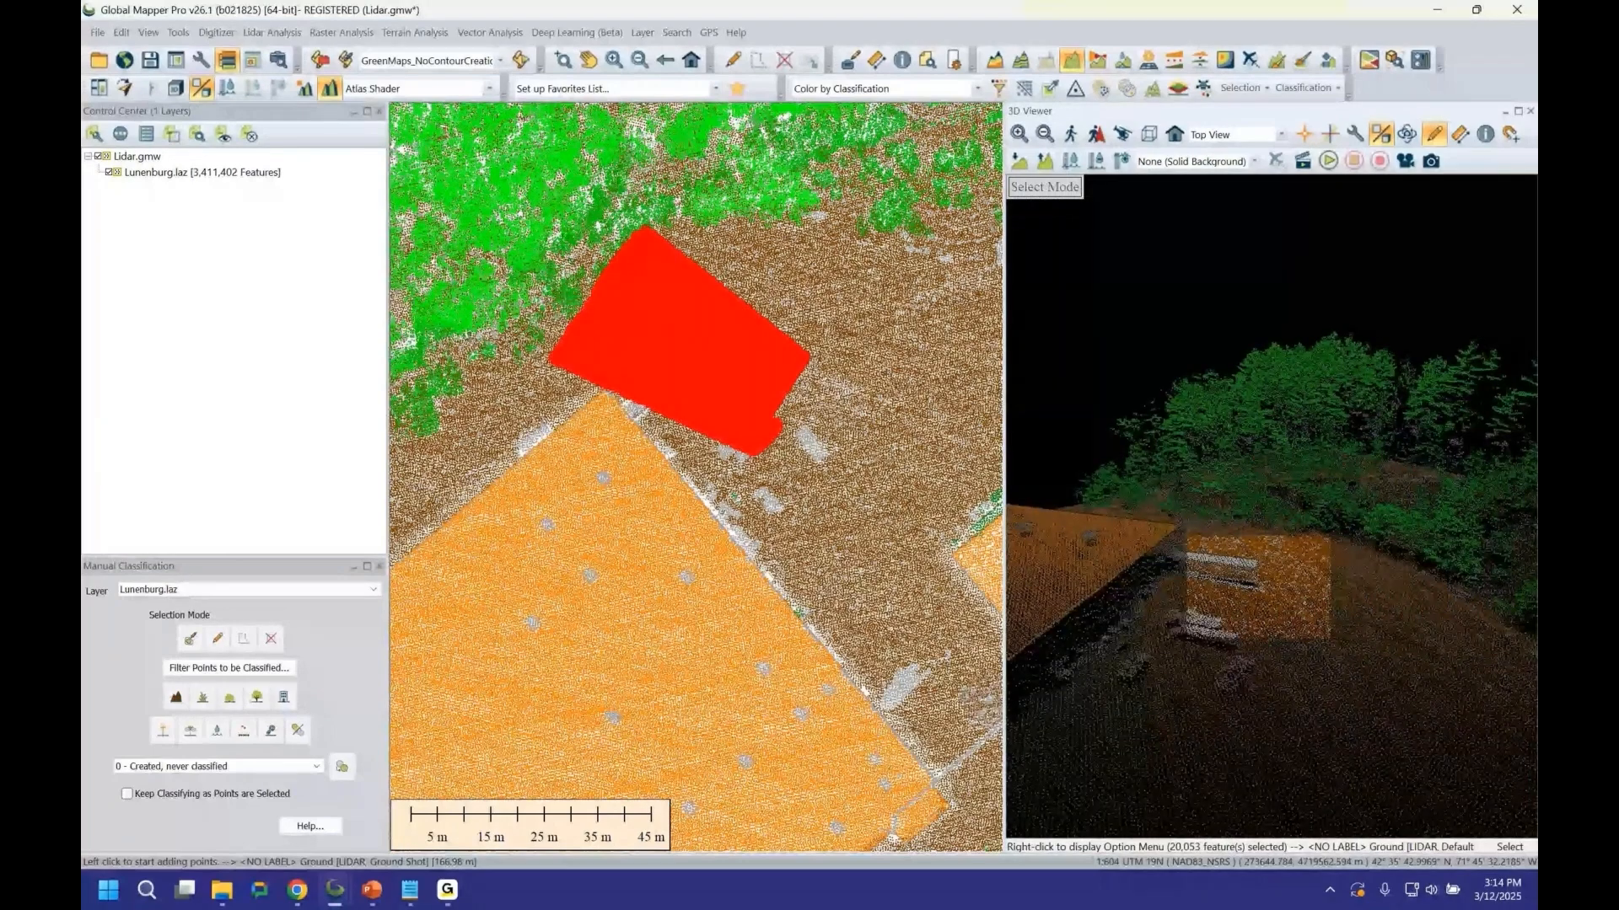
pyautogui.press('Escape')
pyautogui.moveTo(1315, 482)
pyautogui.mouseDown()
pyautogui.moveTo(1244, 473)
pyautogui.moveTo(1127, 419)
pyautogui.moveTo(1174, 468)
pyautogui.moveTo(1234, 661)
pyautogui.moveTo(1432, 640)
pyautogui.moveTo(1173, 749)
pyautogui.moveTo(1227, 709)
pyautogui.moveTo(1278, 592)
pyautogui.moveTo(1391, 491)
pyautogui.mouseUp()
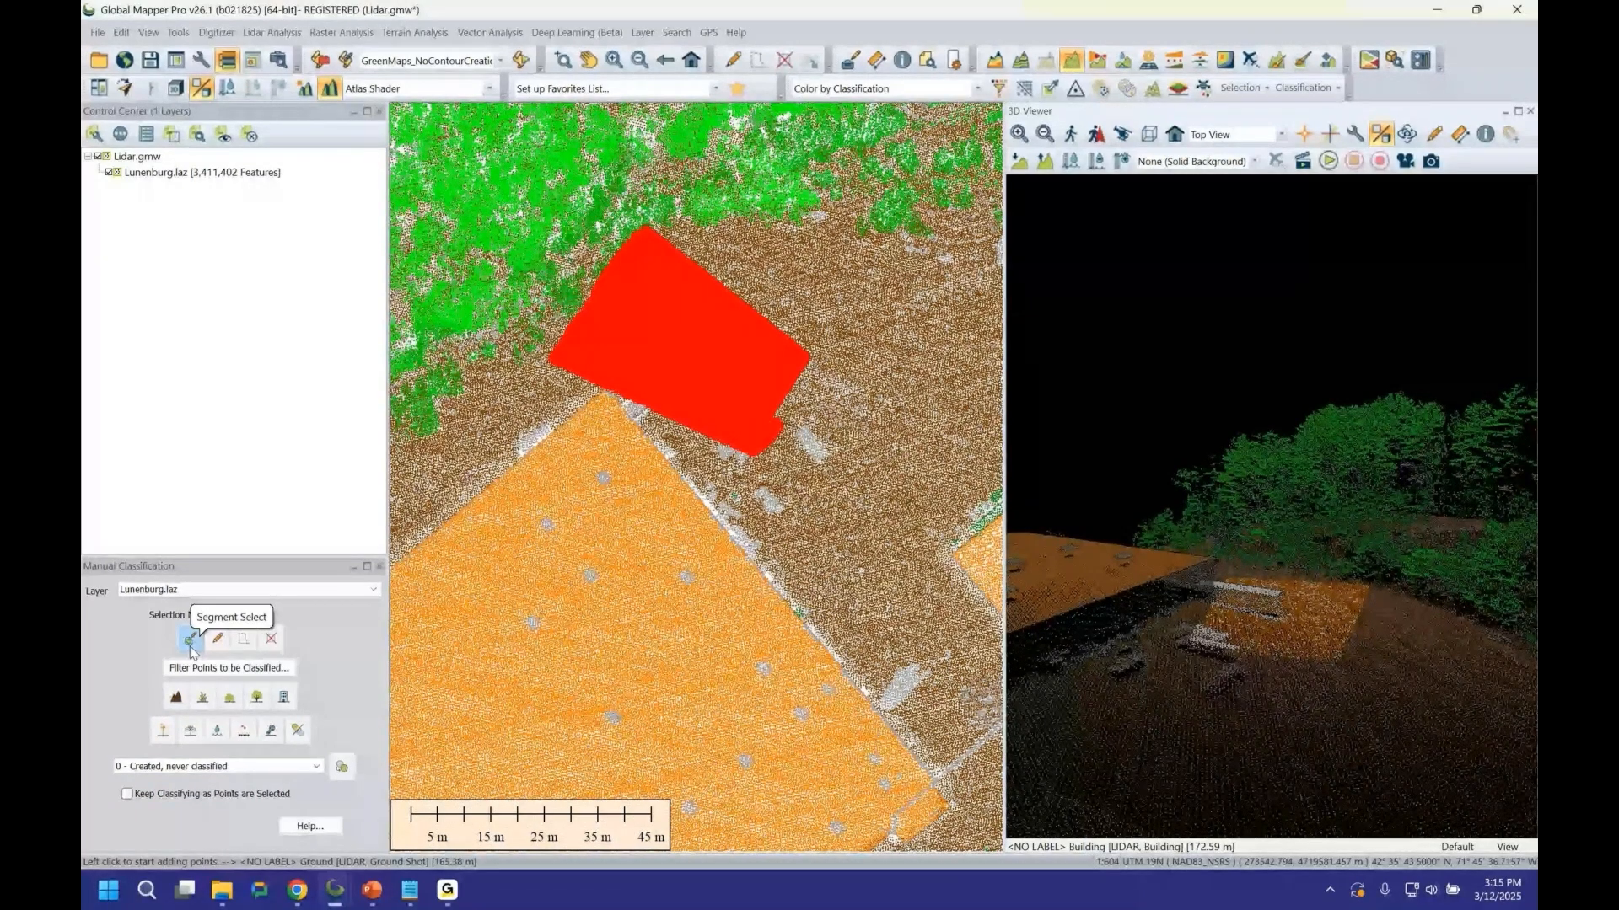
pyautogui.click(216, 638)
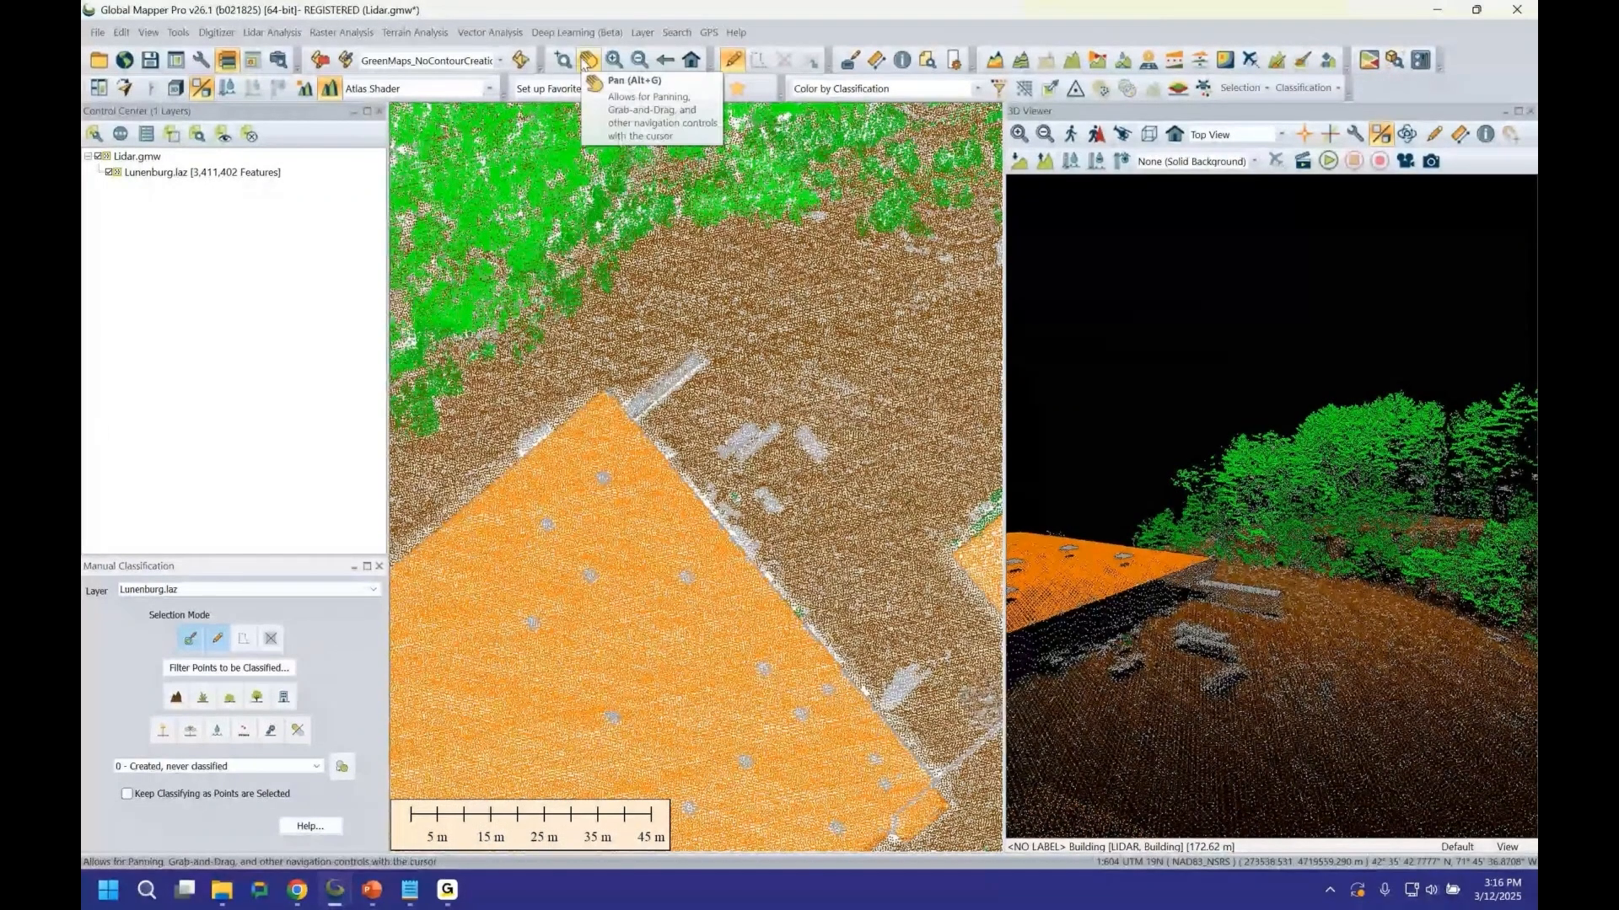
# Split the Lunenburg.laz layer into separate layers based on the CLASS attribute.
pyautogui.click(584, 63)
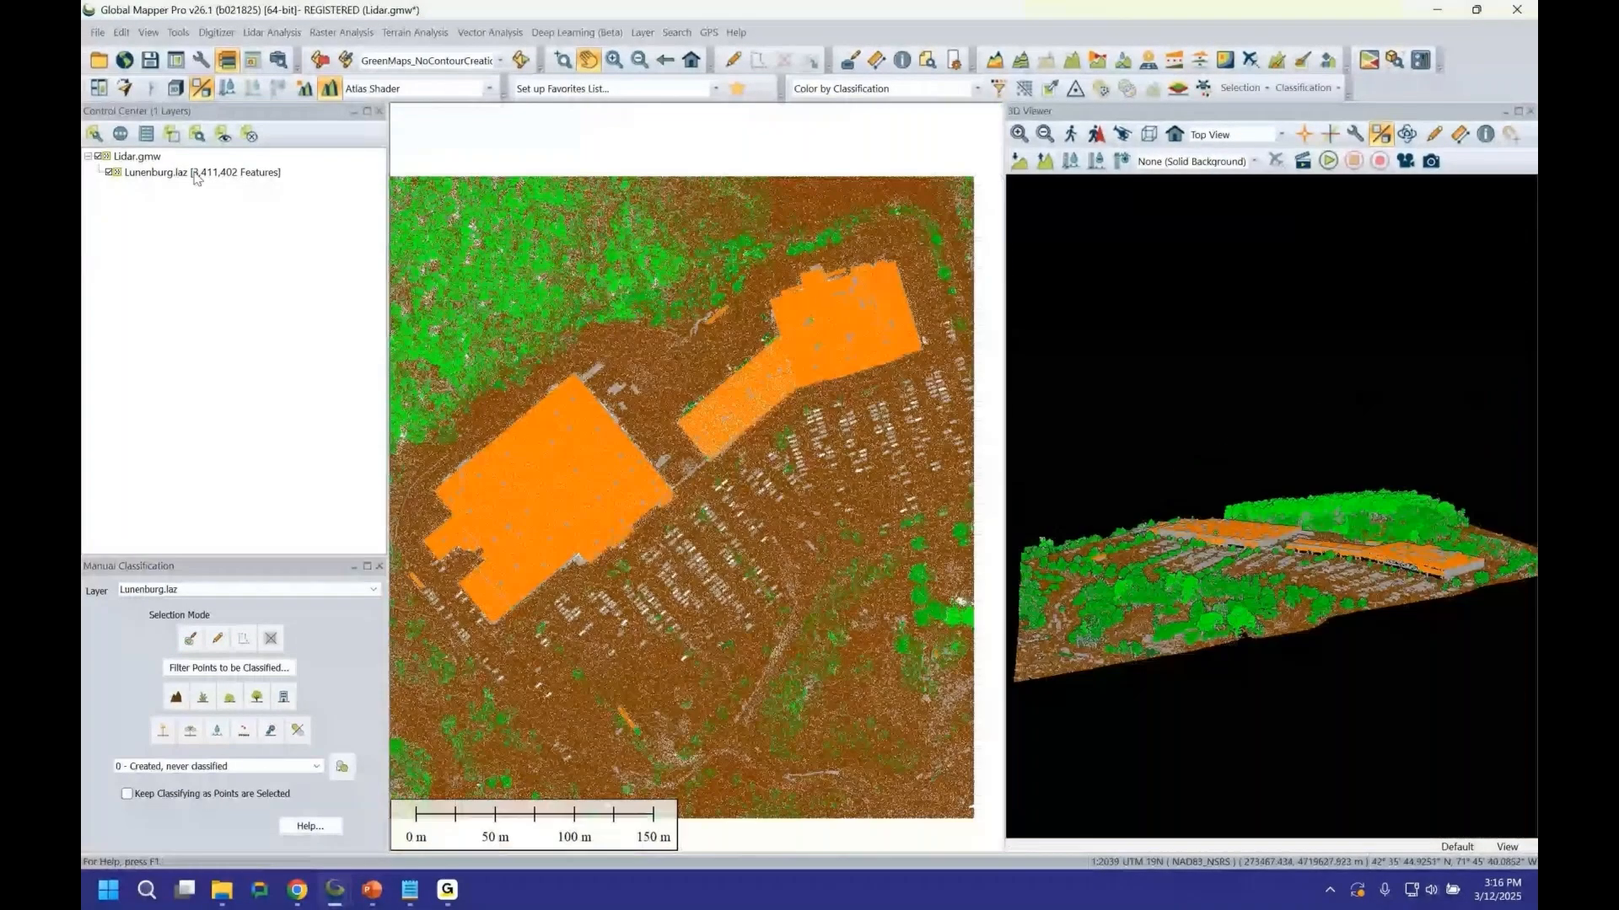
pyautogui.click(194, 174)
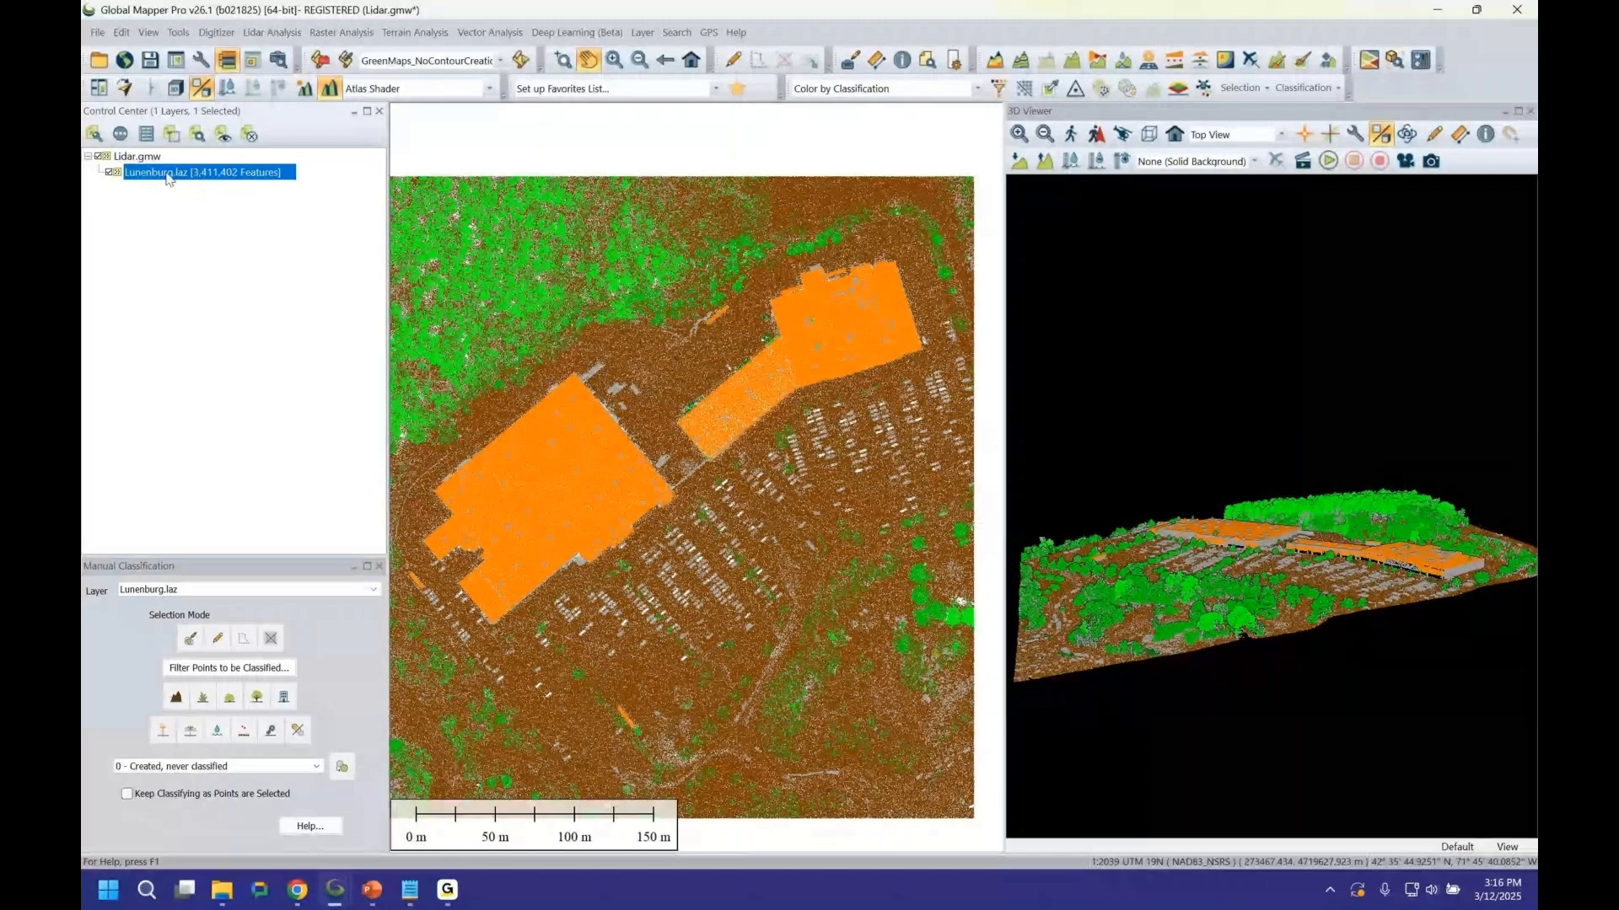
pyautogui.rightClick(167, 176)
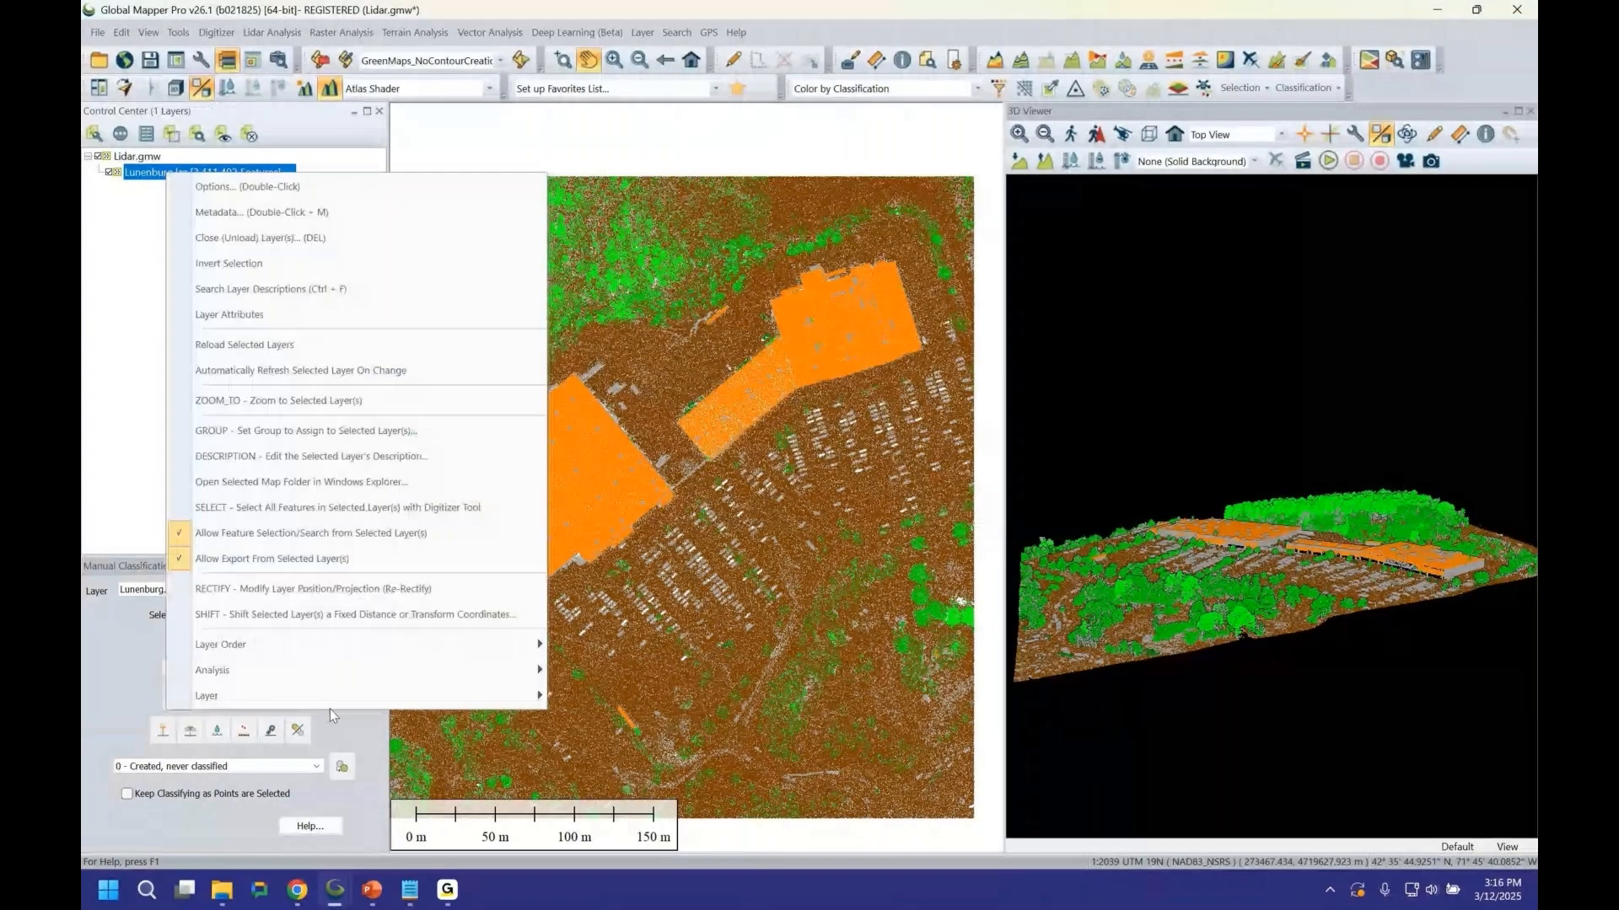
pyautogui.moveTo(404, 705)
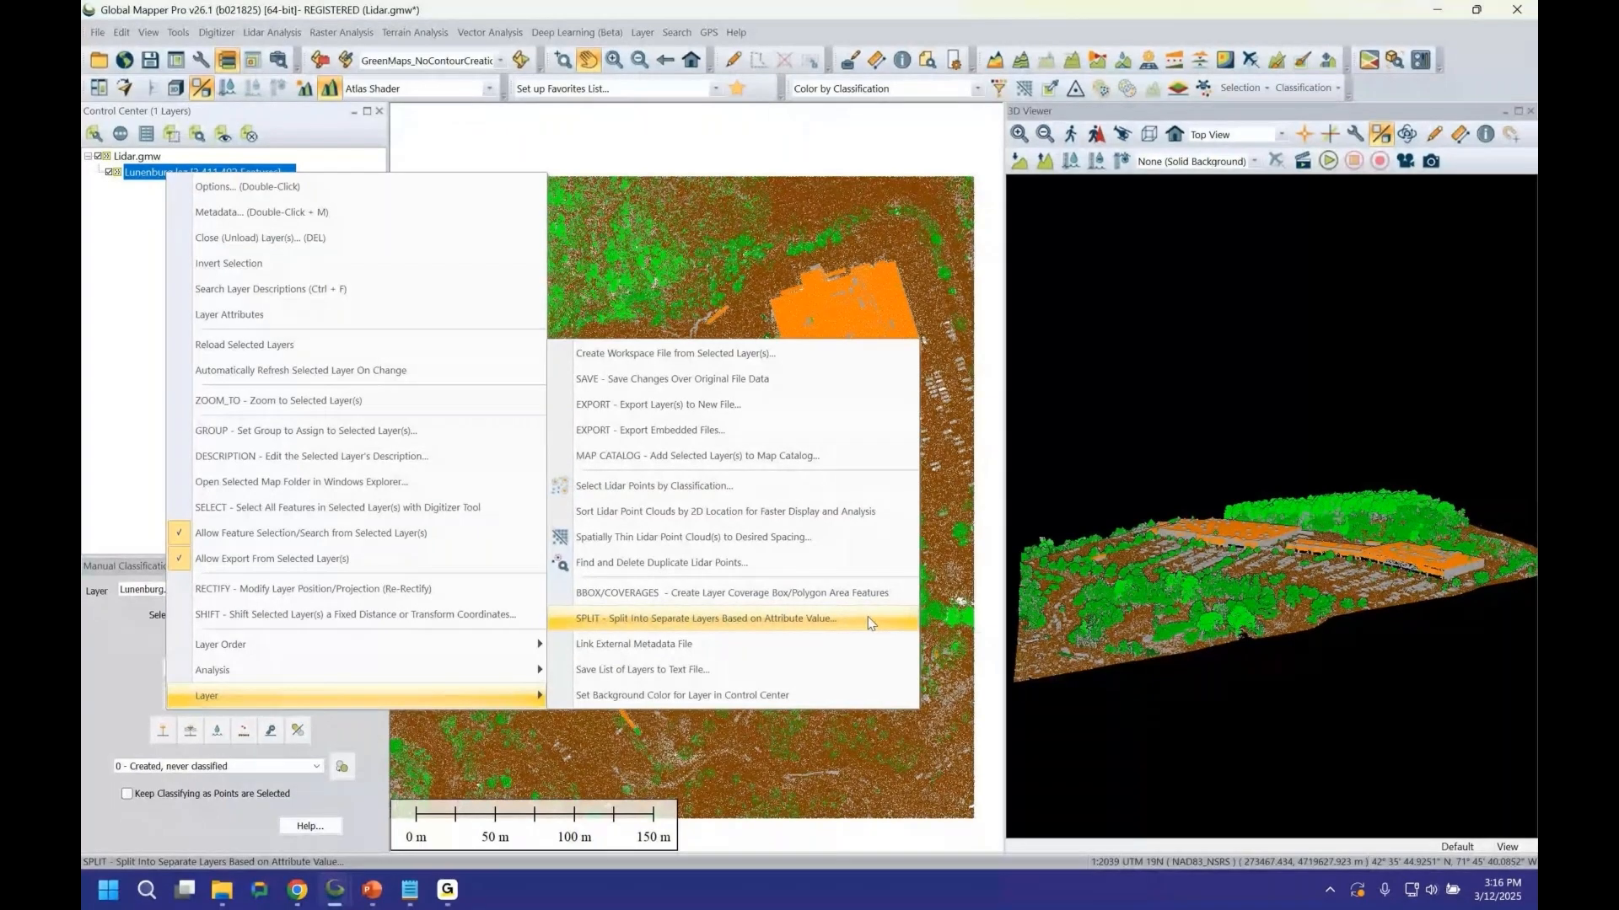
pyautogui.click(871, 620)
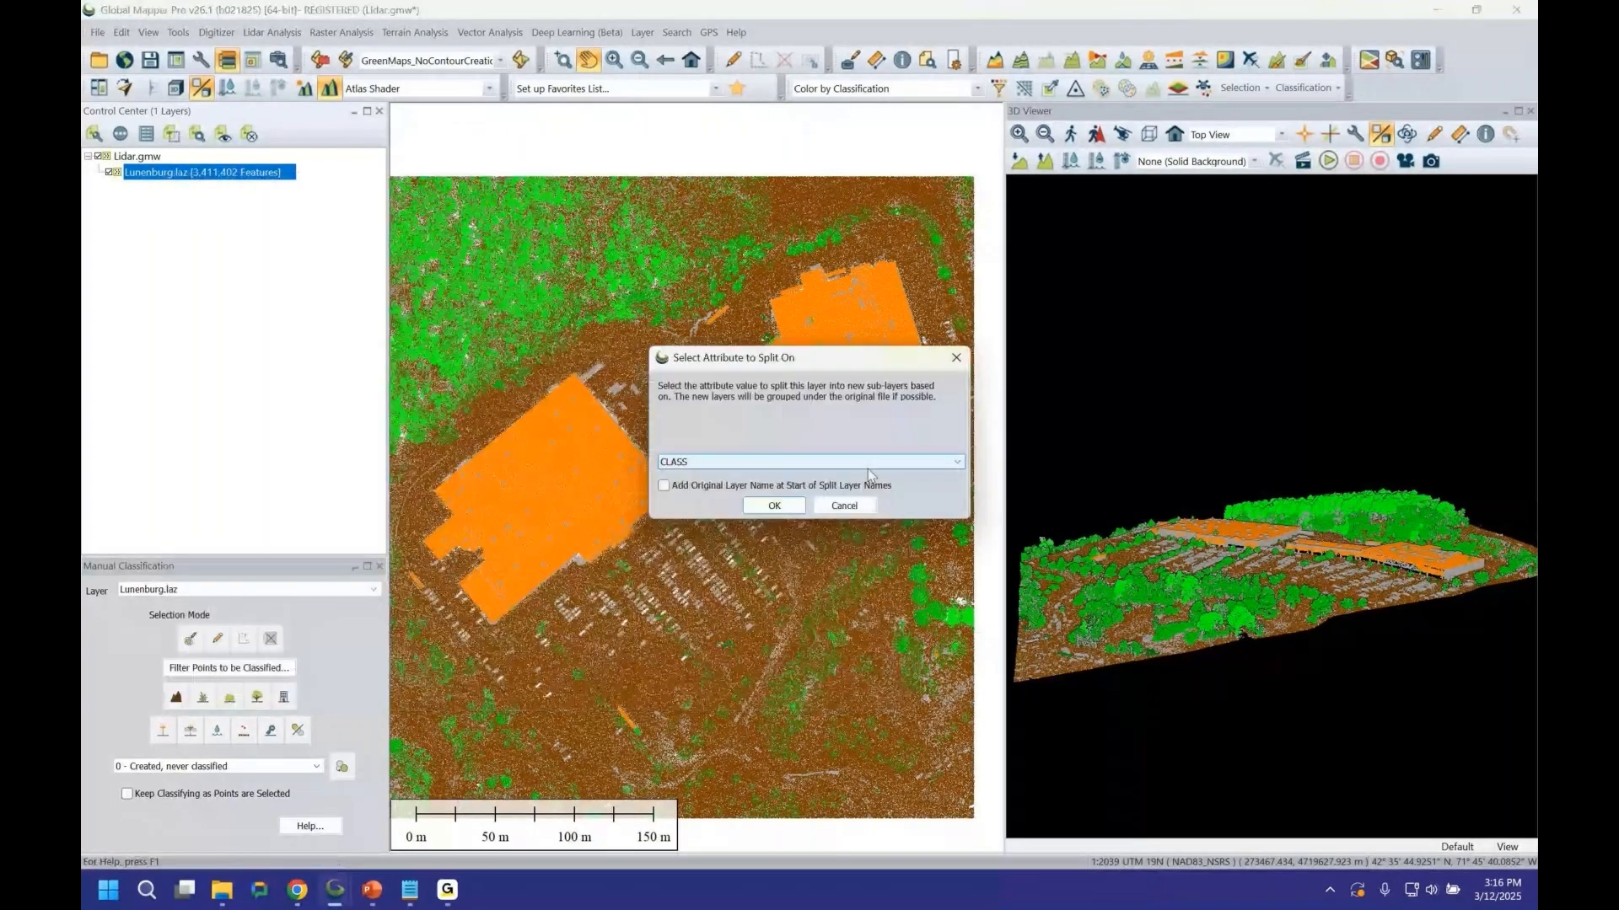
pyautogui.click(925, 464)
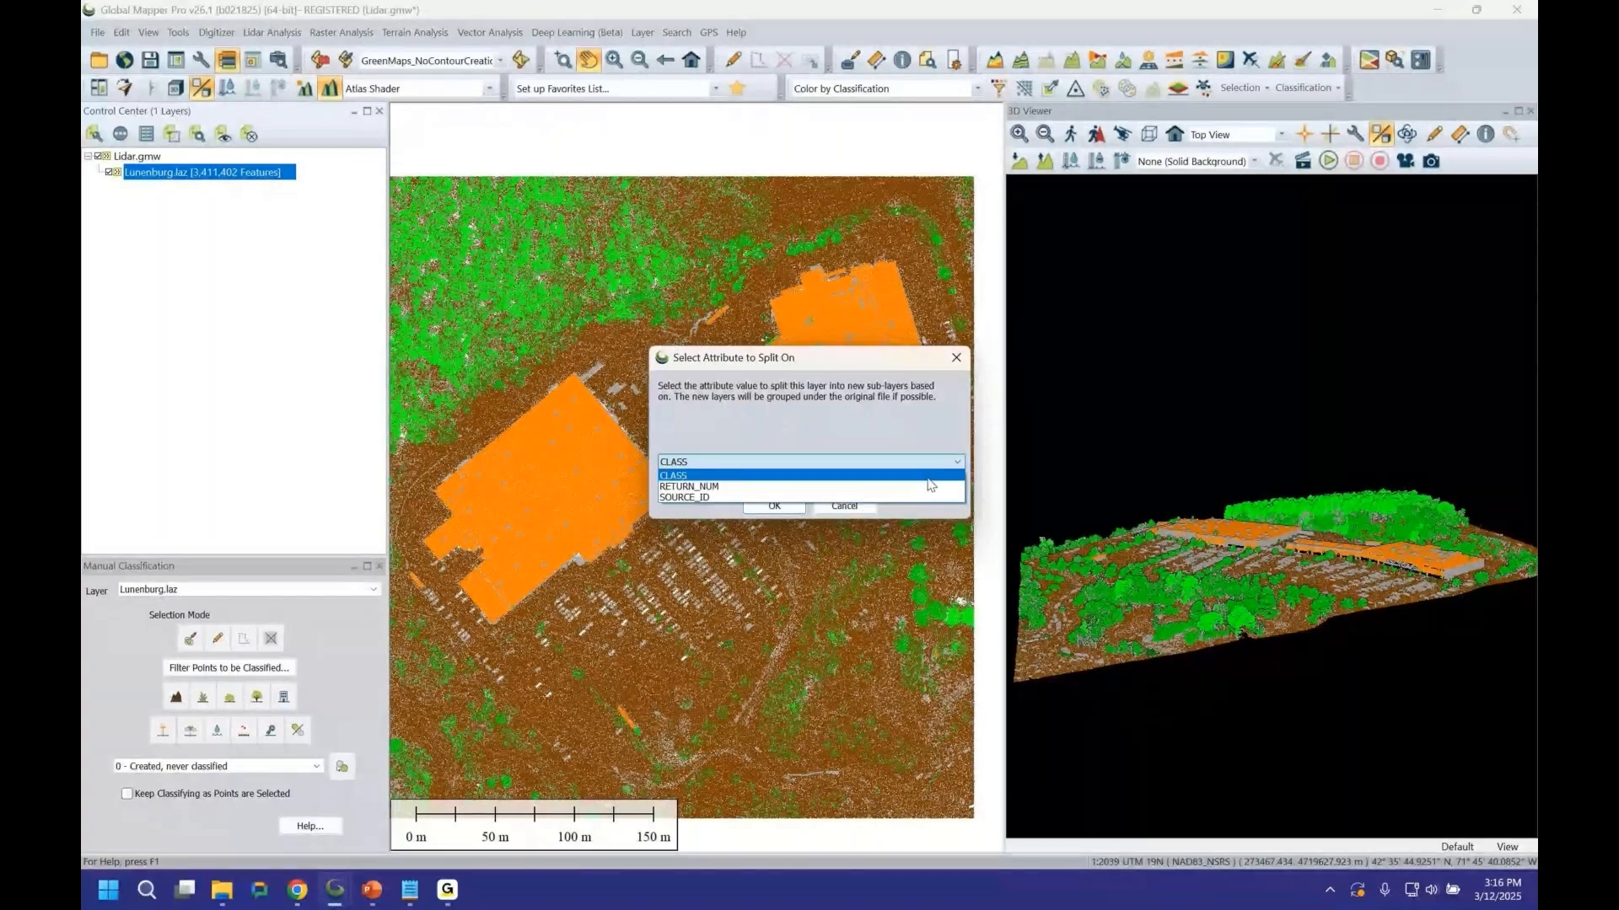
pyautogui.click(928, 477)
pyautogui.click(784, 507)
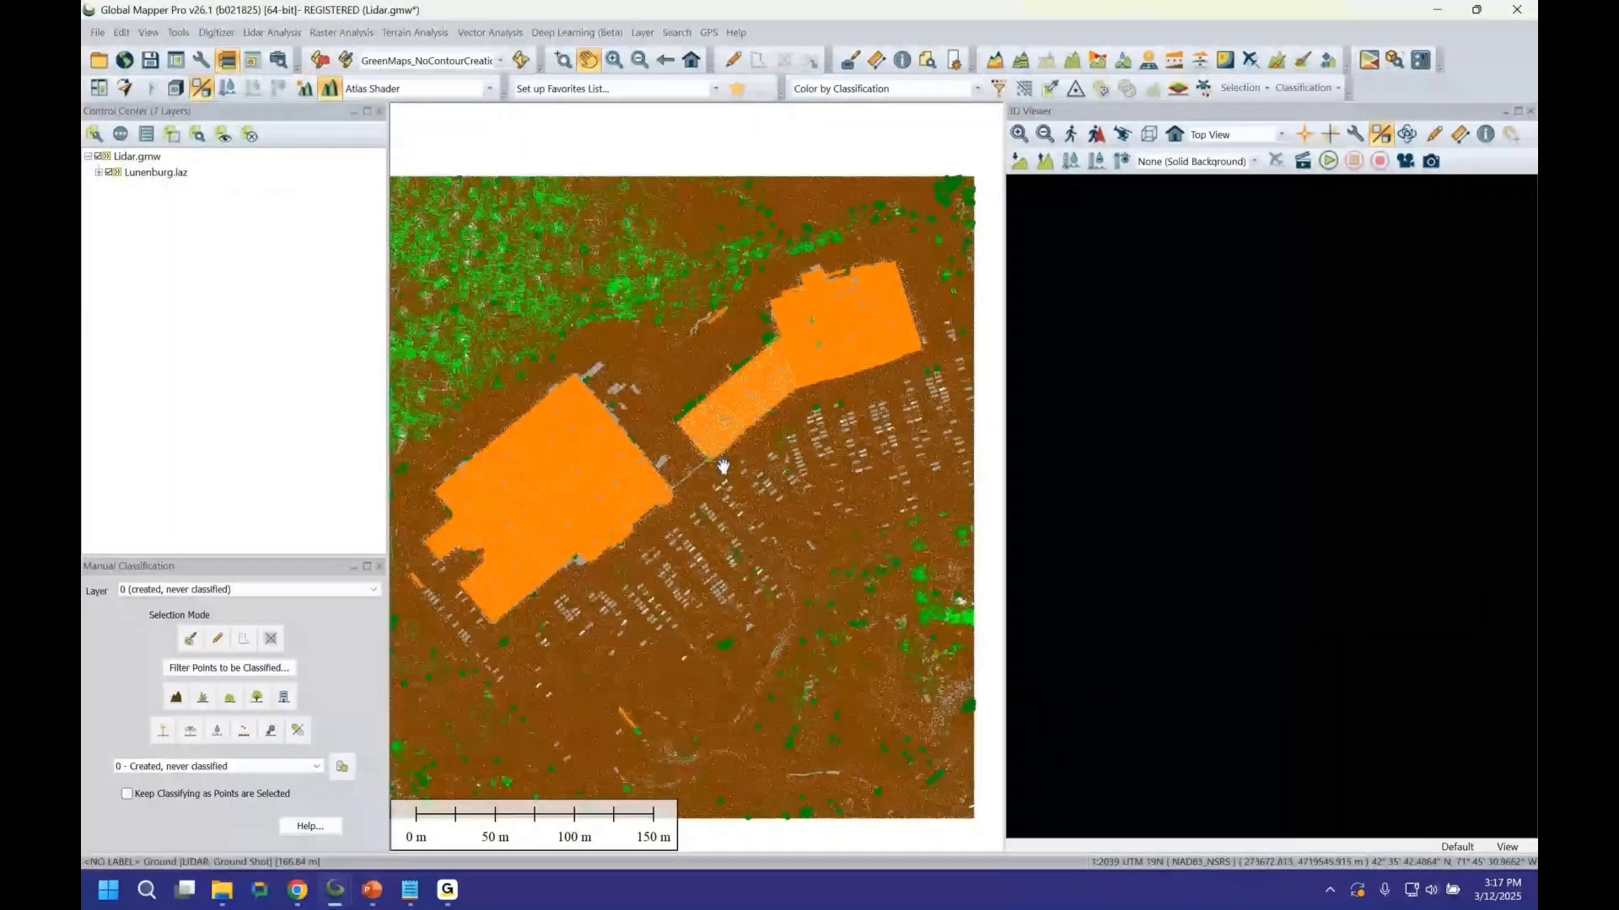
# Expand the split Lunenburg.laz group and switch the building class layer off and on to check its points.
pyautogui.click(98, 172)
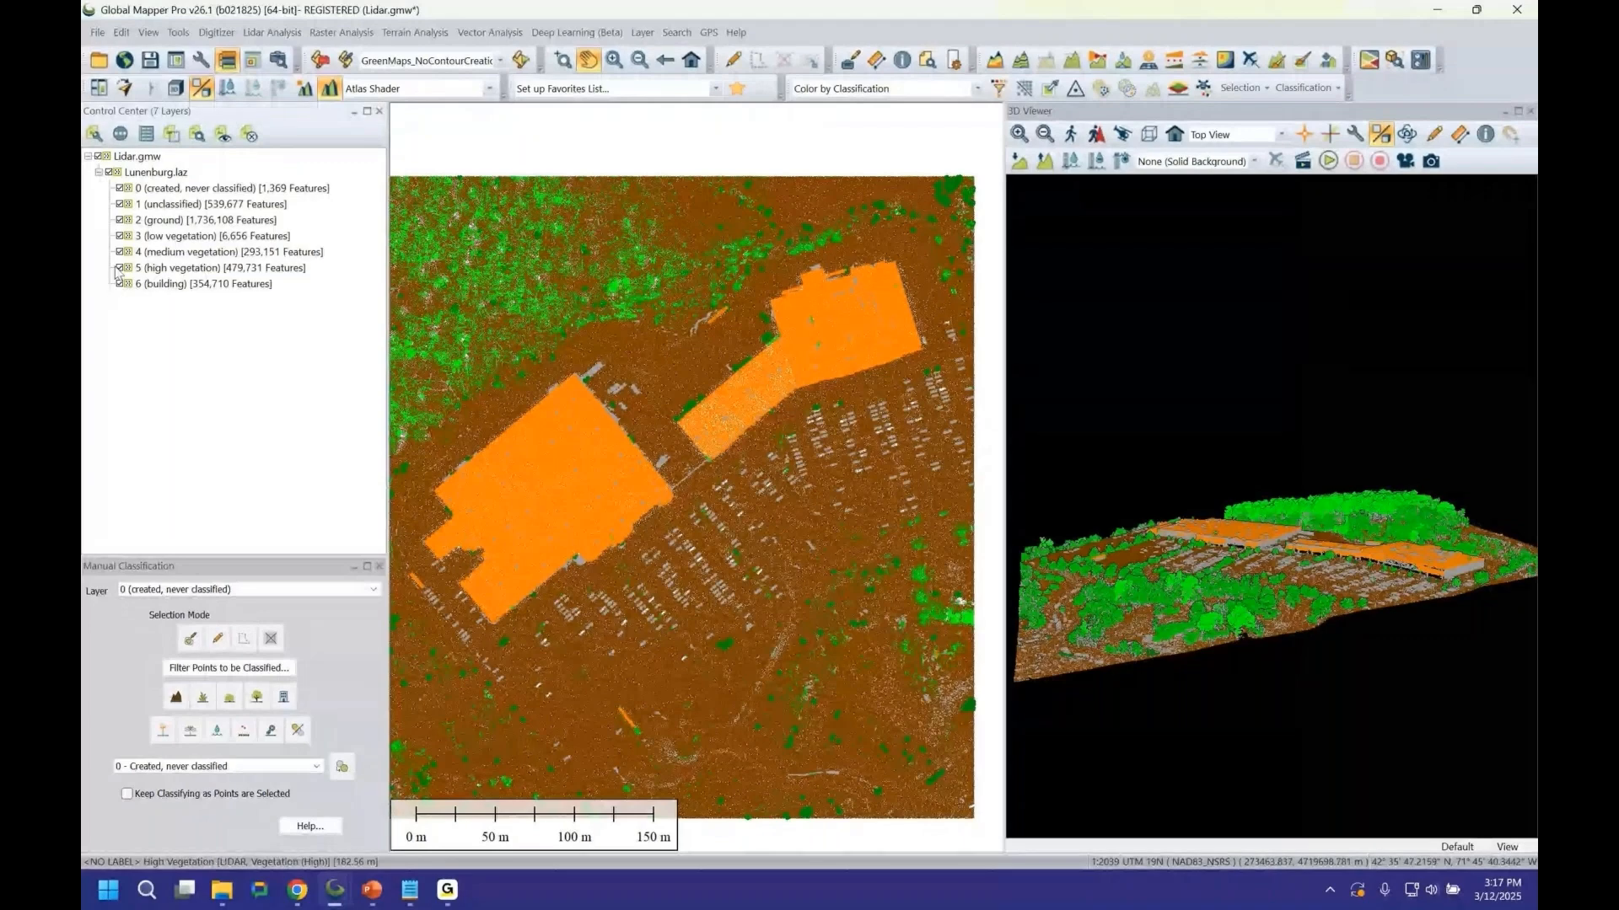
pyautogui.click(120, 285)
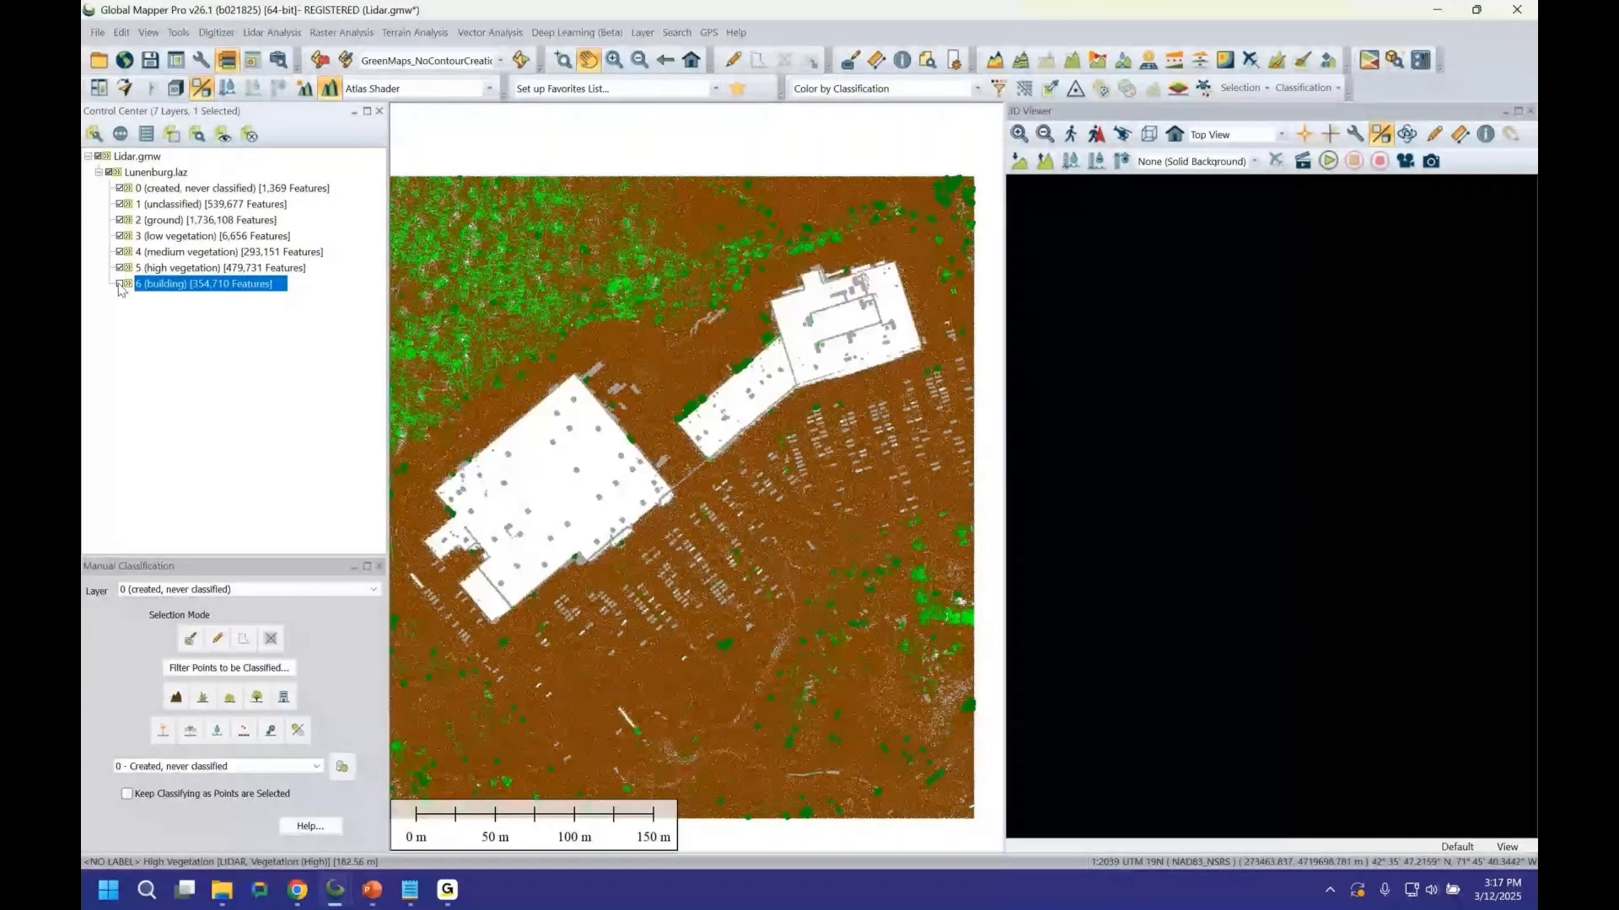
pyautogui.click(120, 284)
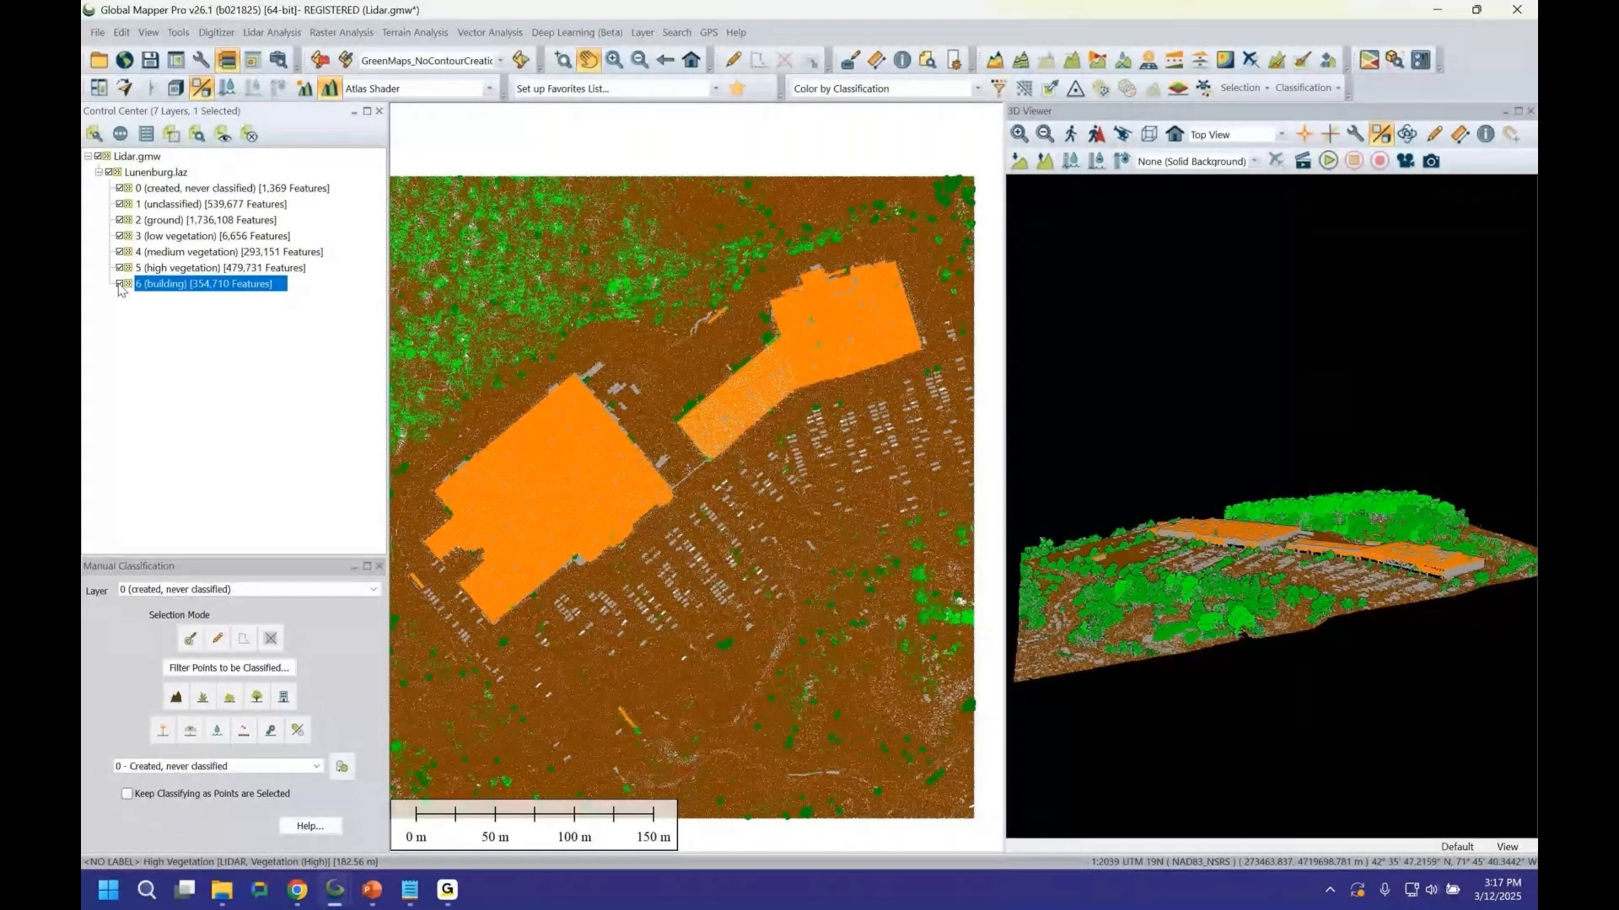
pyautogui.click(119, 284)
pyautogui.click(120, 284)
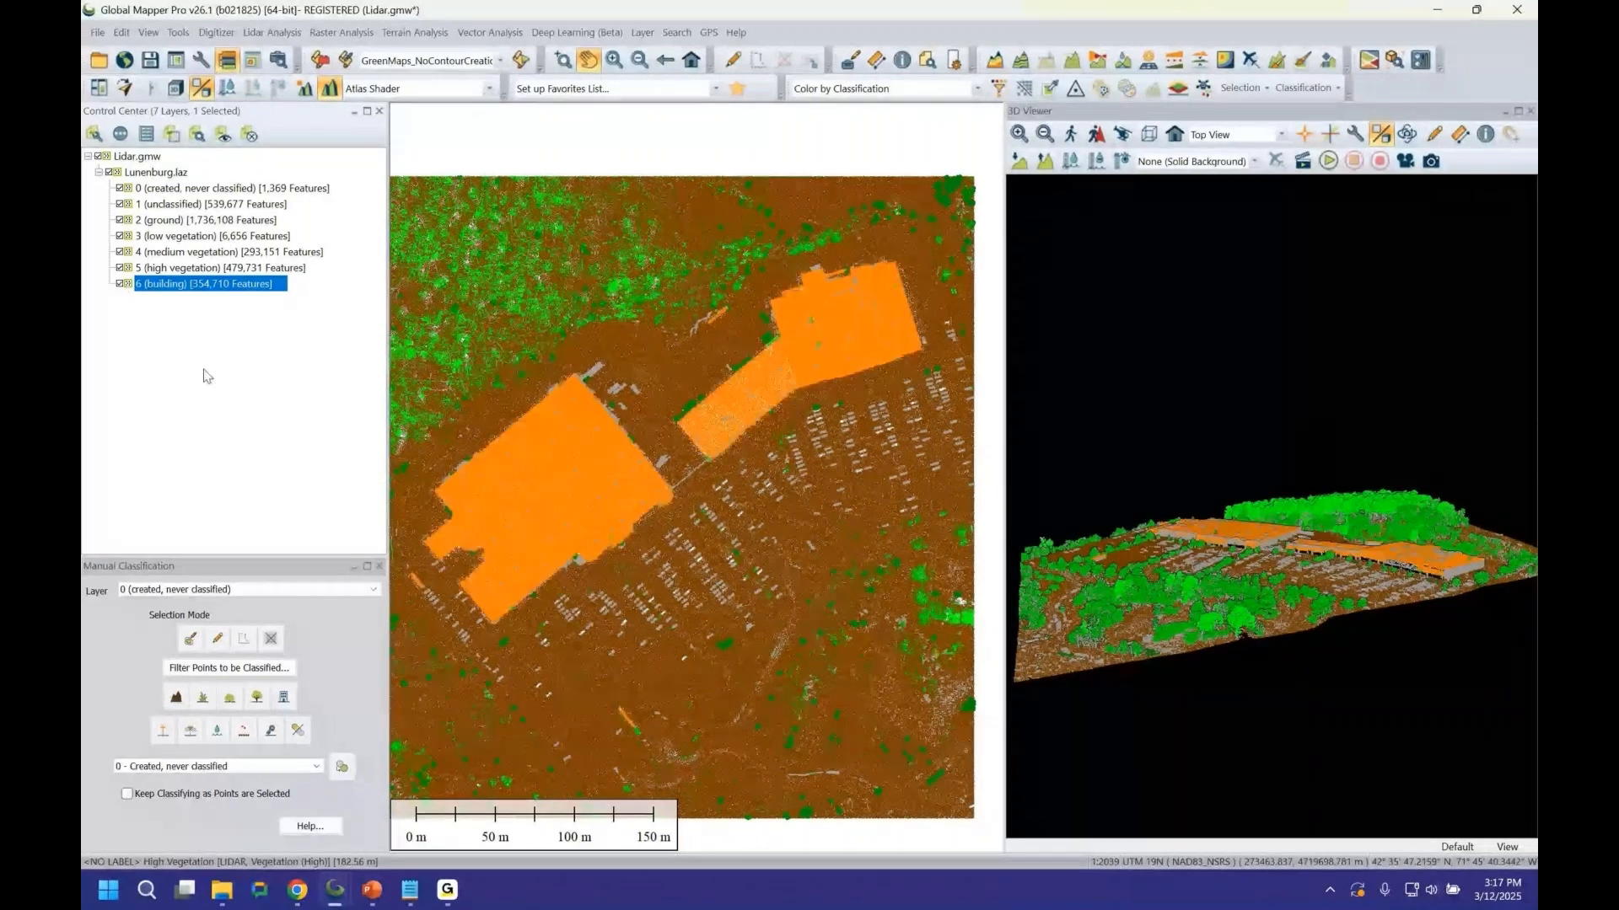
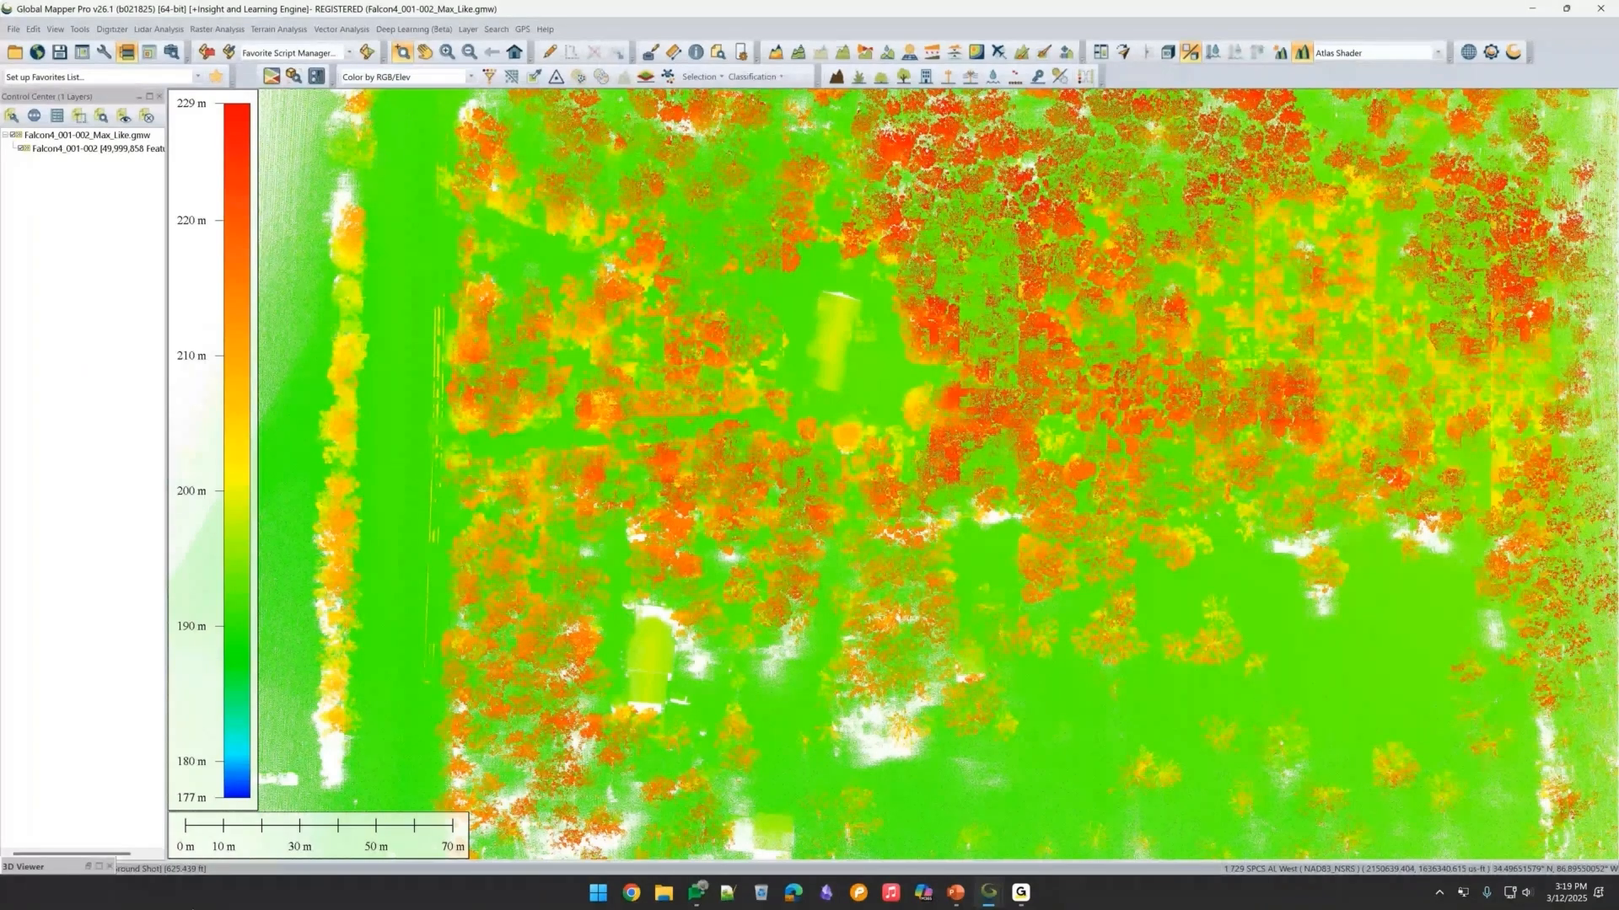
# Examine the Falcon4_001-002 point cloud from several angles in an enlarged 3D view, including the trees, buildings and power lines.
pyautogui.click(88, 867)
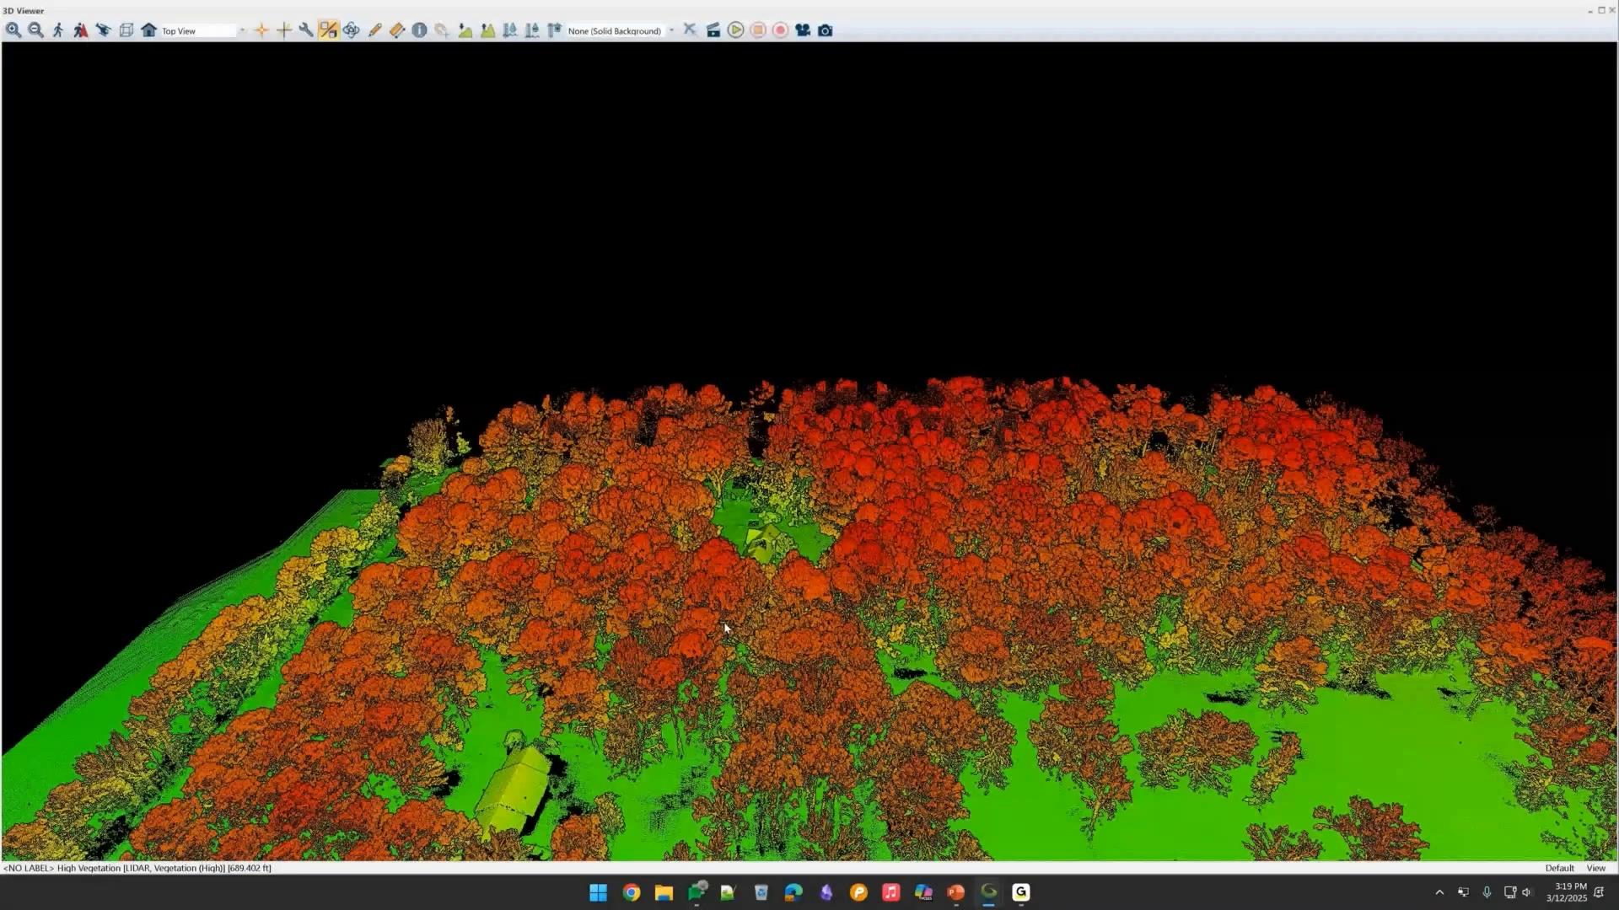
pyautogui.moveTo(724, 627); pyautogui.dragTo(835, 561)
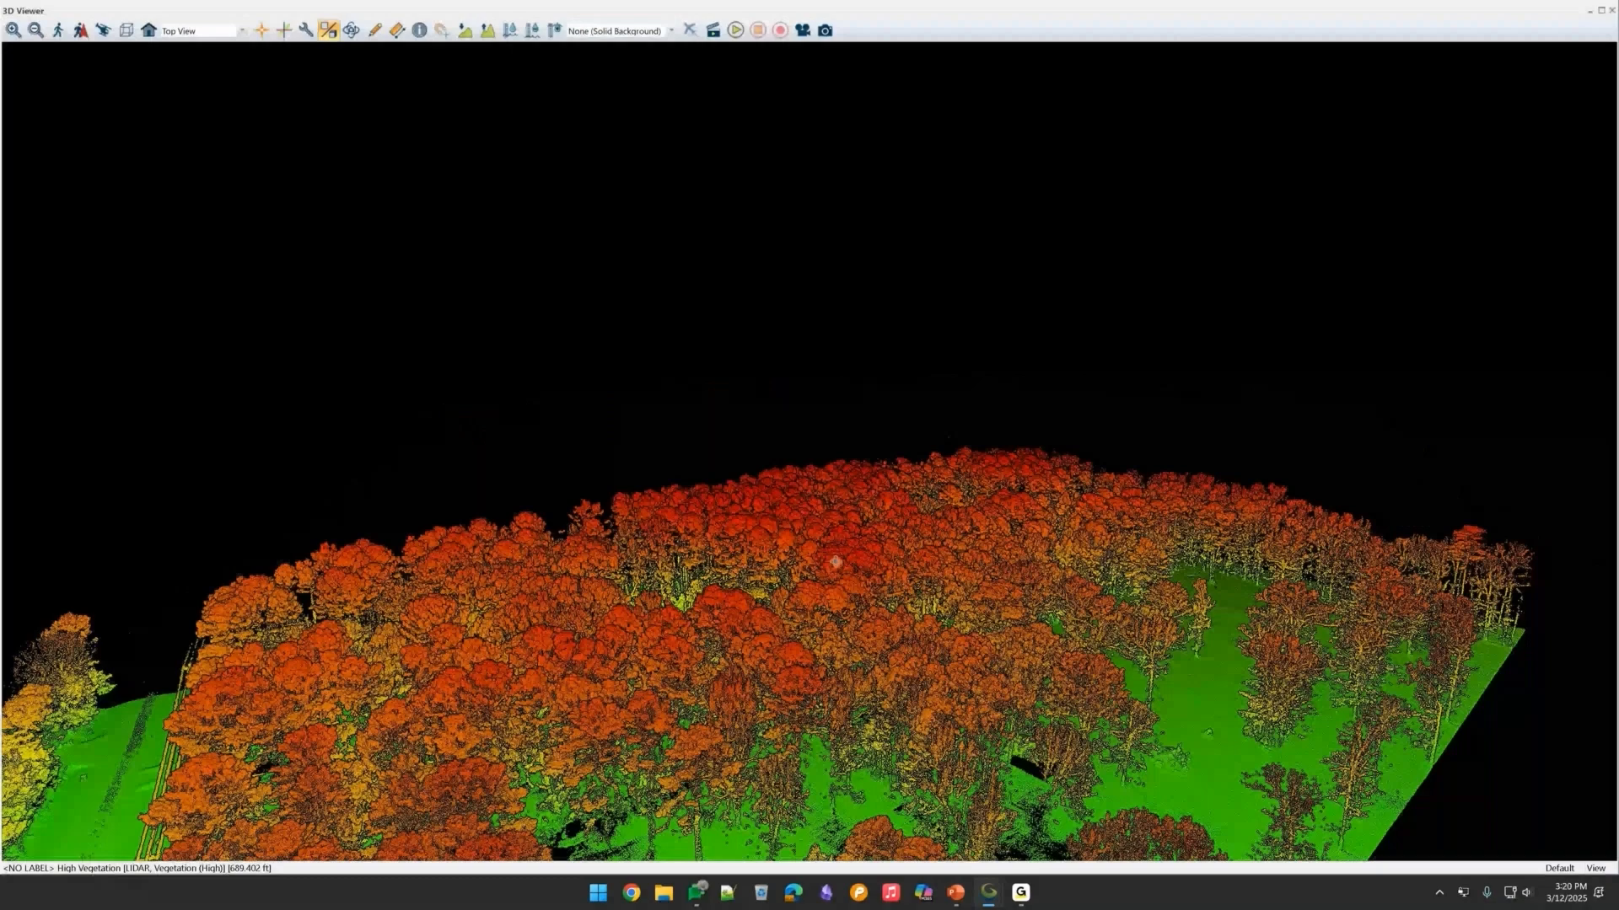
pyautogui.moveTo(834, 561); pyautogui.dragTo(831, 600)
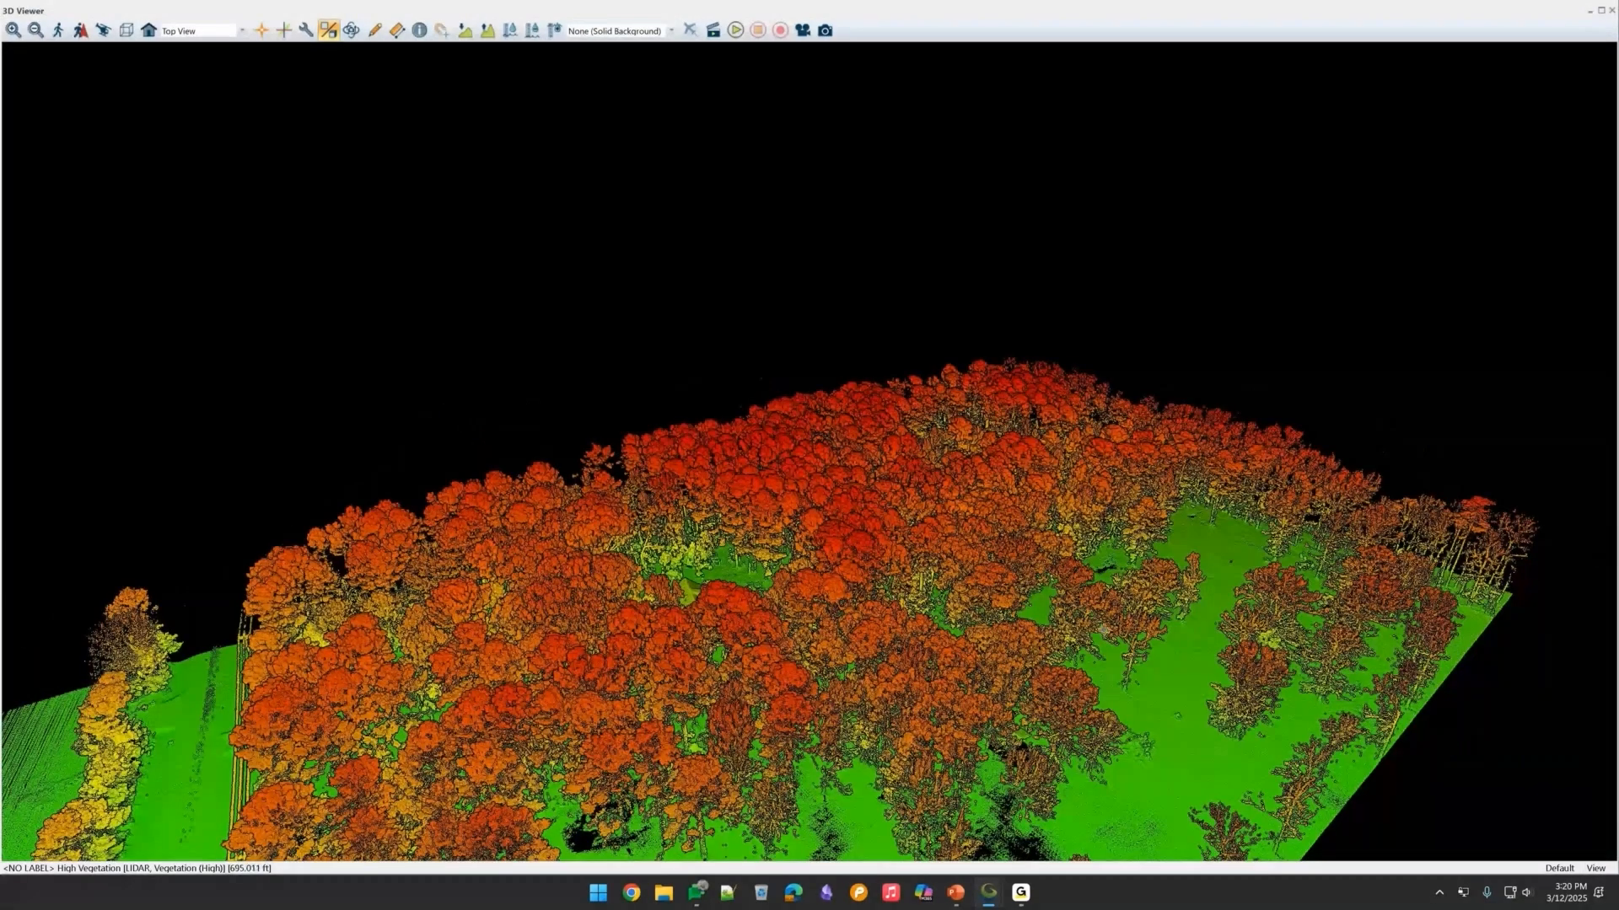
pyautogui.moveTo(1104, 630); pyautogui.dragTo(552, 628)
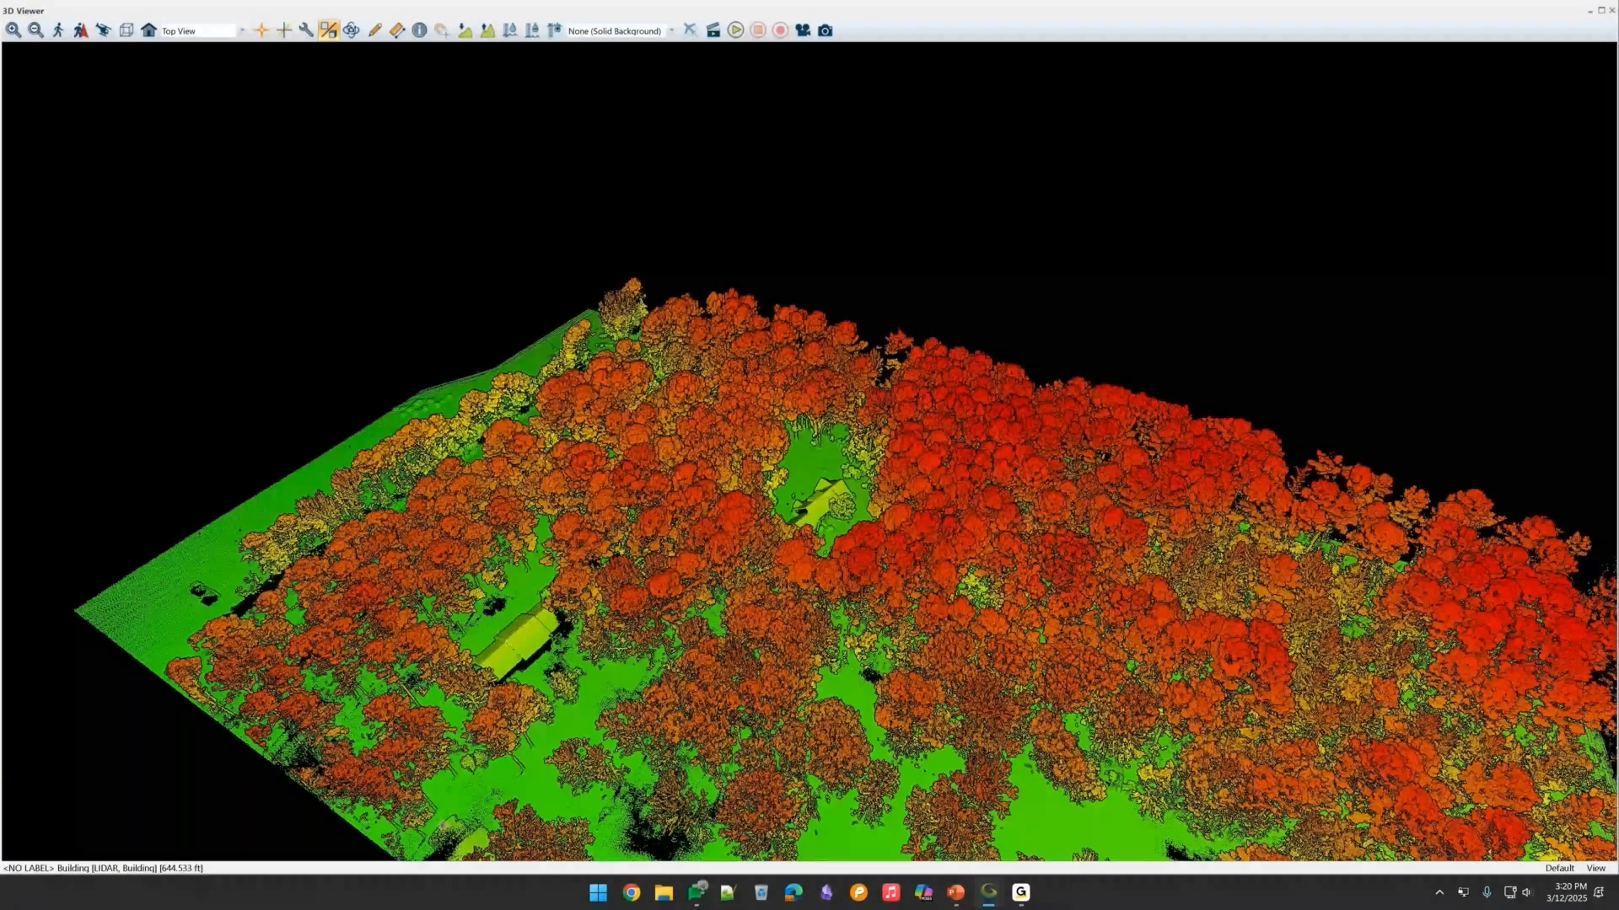
pyautogui.moveTo(552, 628); pyautogui.dragTo(851, 546)
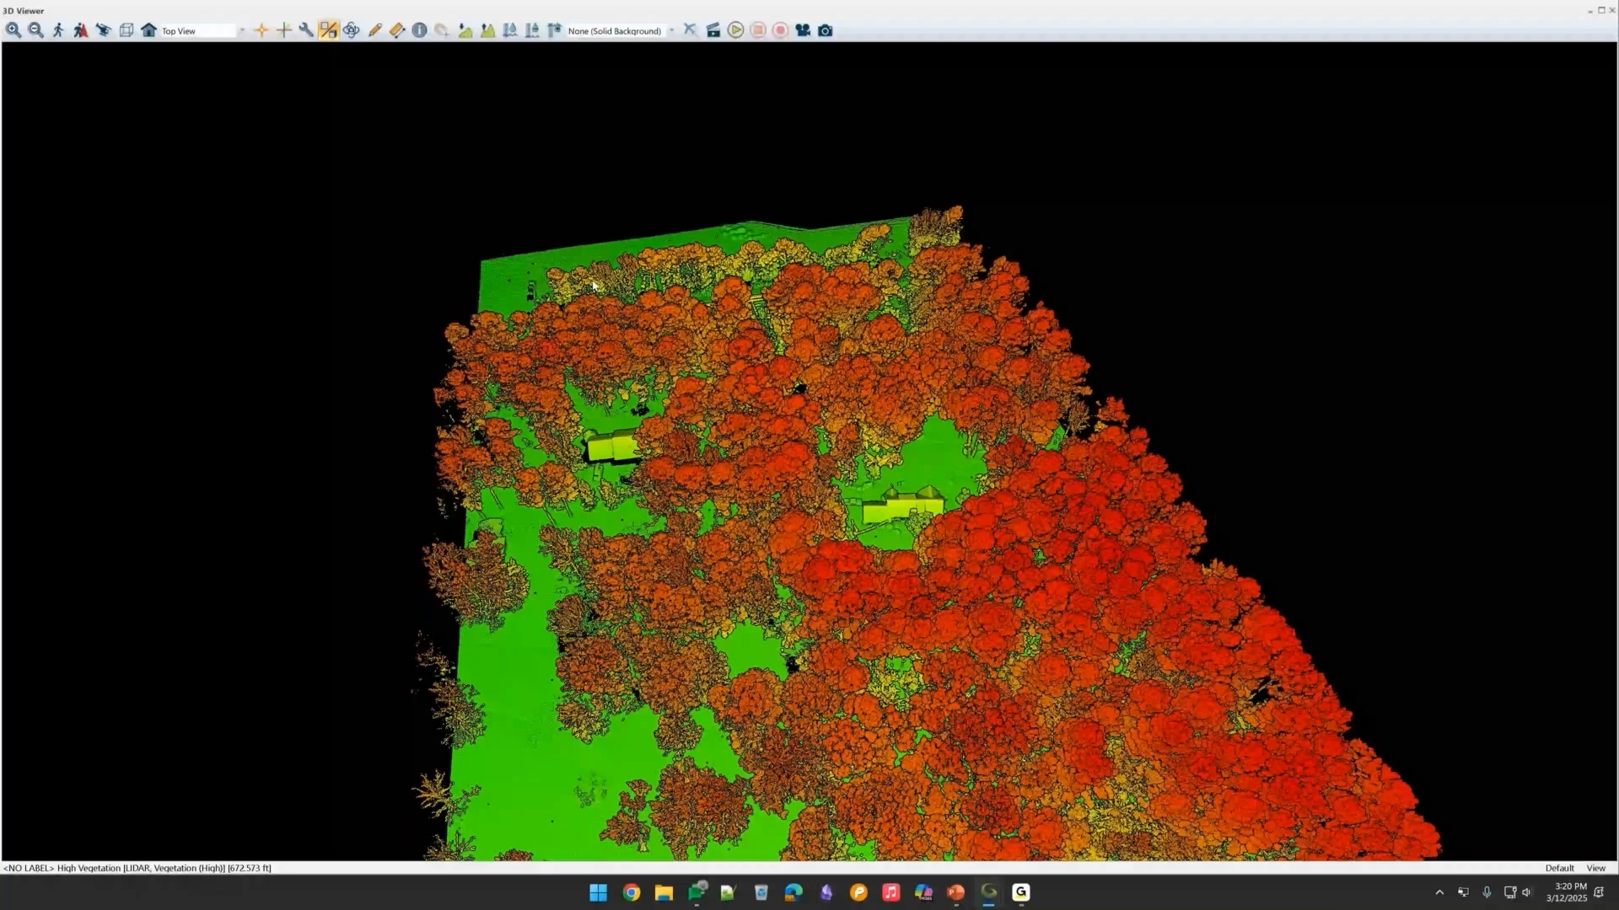
pyautogui.moveTo(593, 287); pyautogui.dragTo(673, 522)
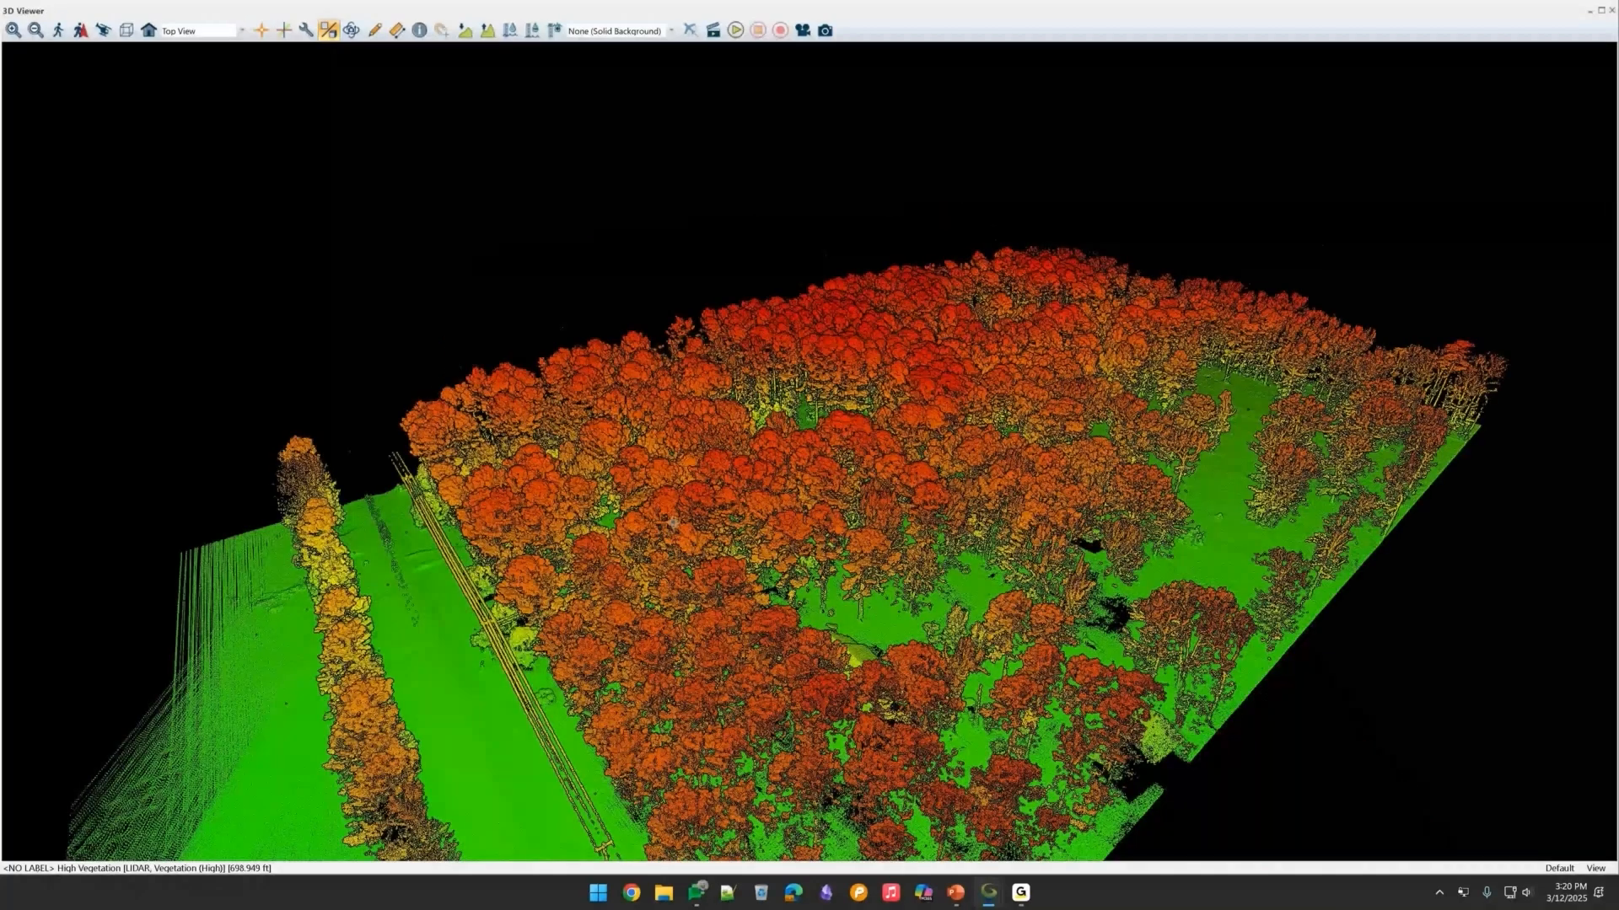
pyautogui.moveTo(673, 523); pyautogui.dragTo(544, 867)
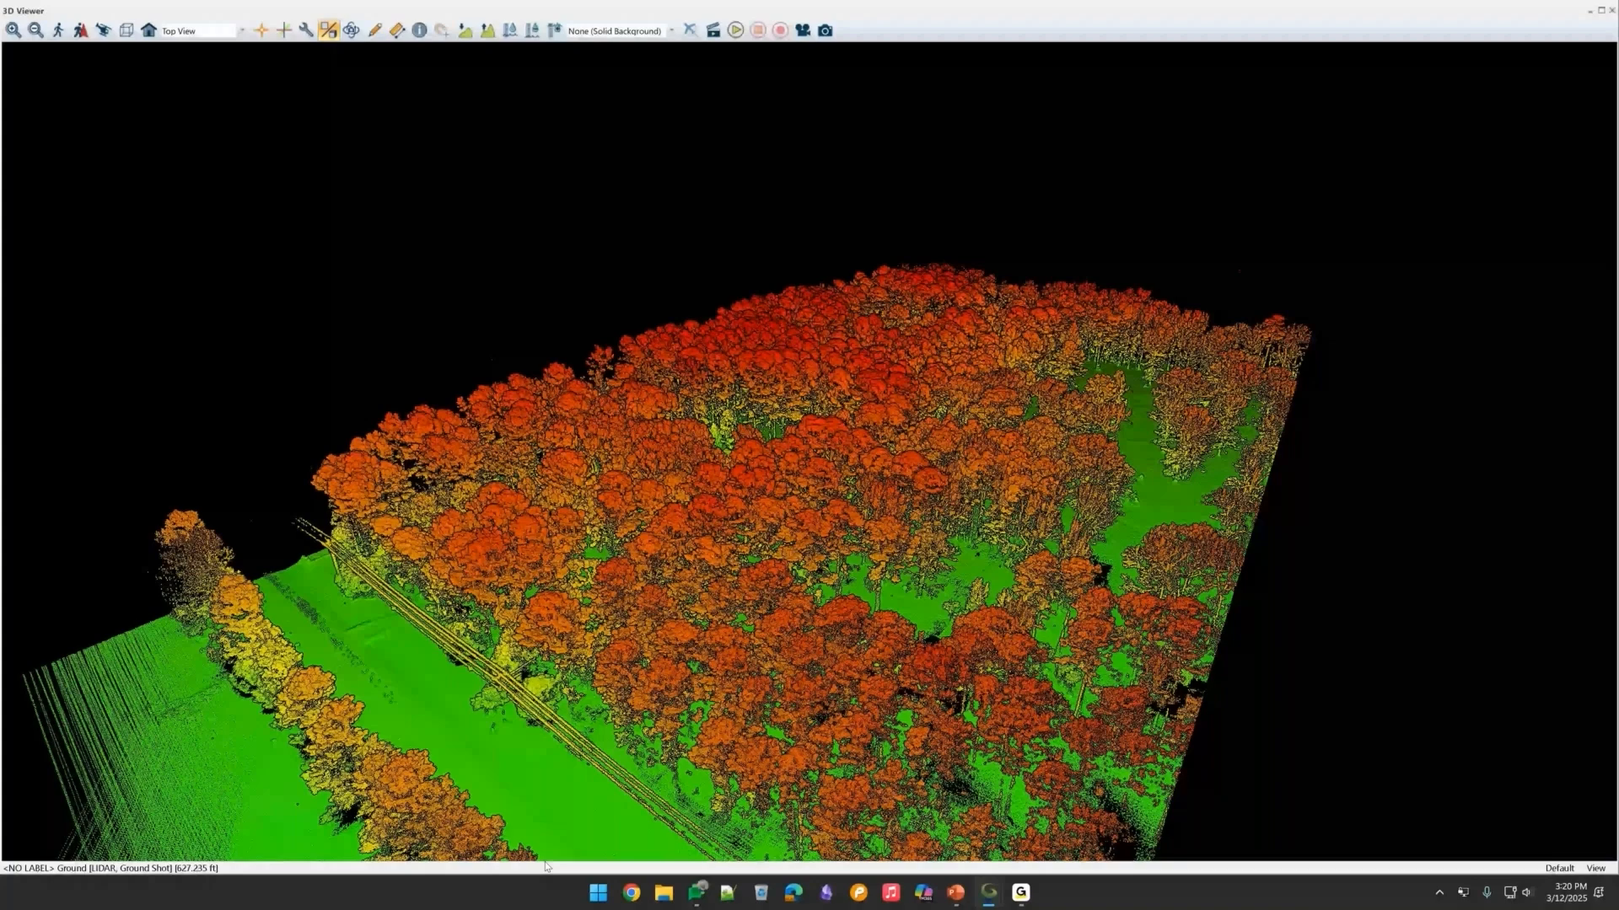
pyautogui.moveTo(544, 866); pyautogui.dragTo(700, 751)
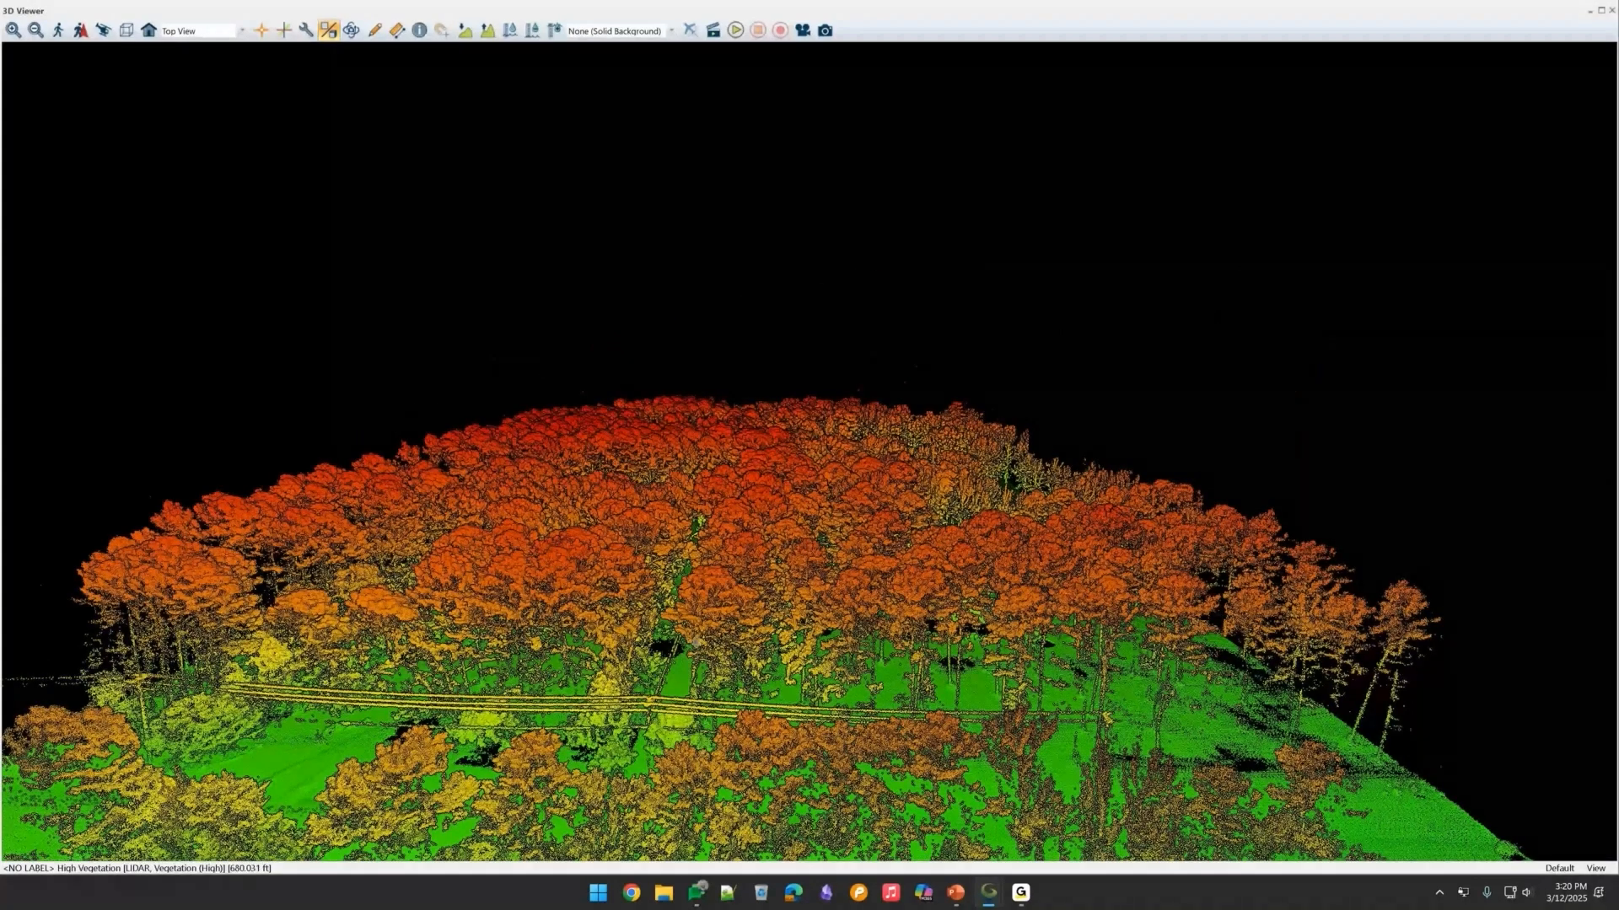
pyautogui.moveTo(696, 643); pyautogui.dragTo(715, 575)
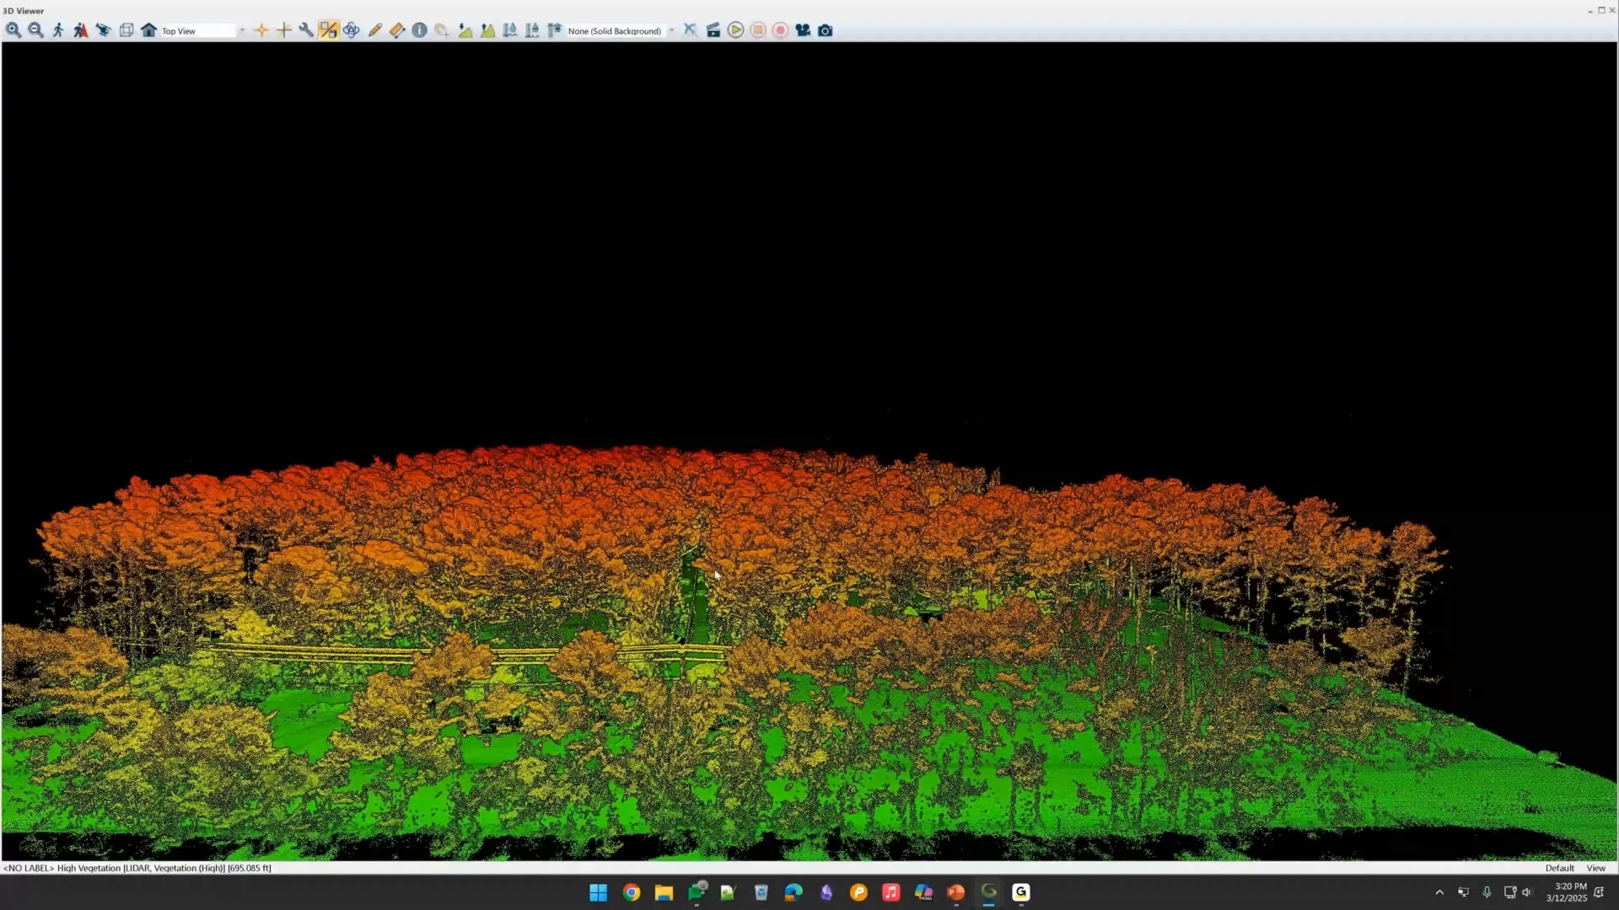
pyautogui.moveTo(715, 575); pyautogui.dragTo(306, 647)
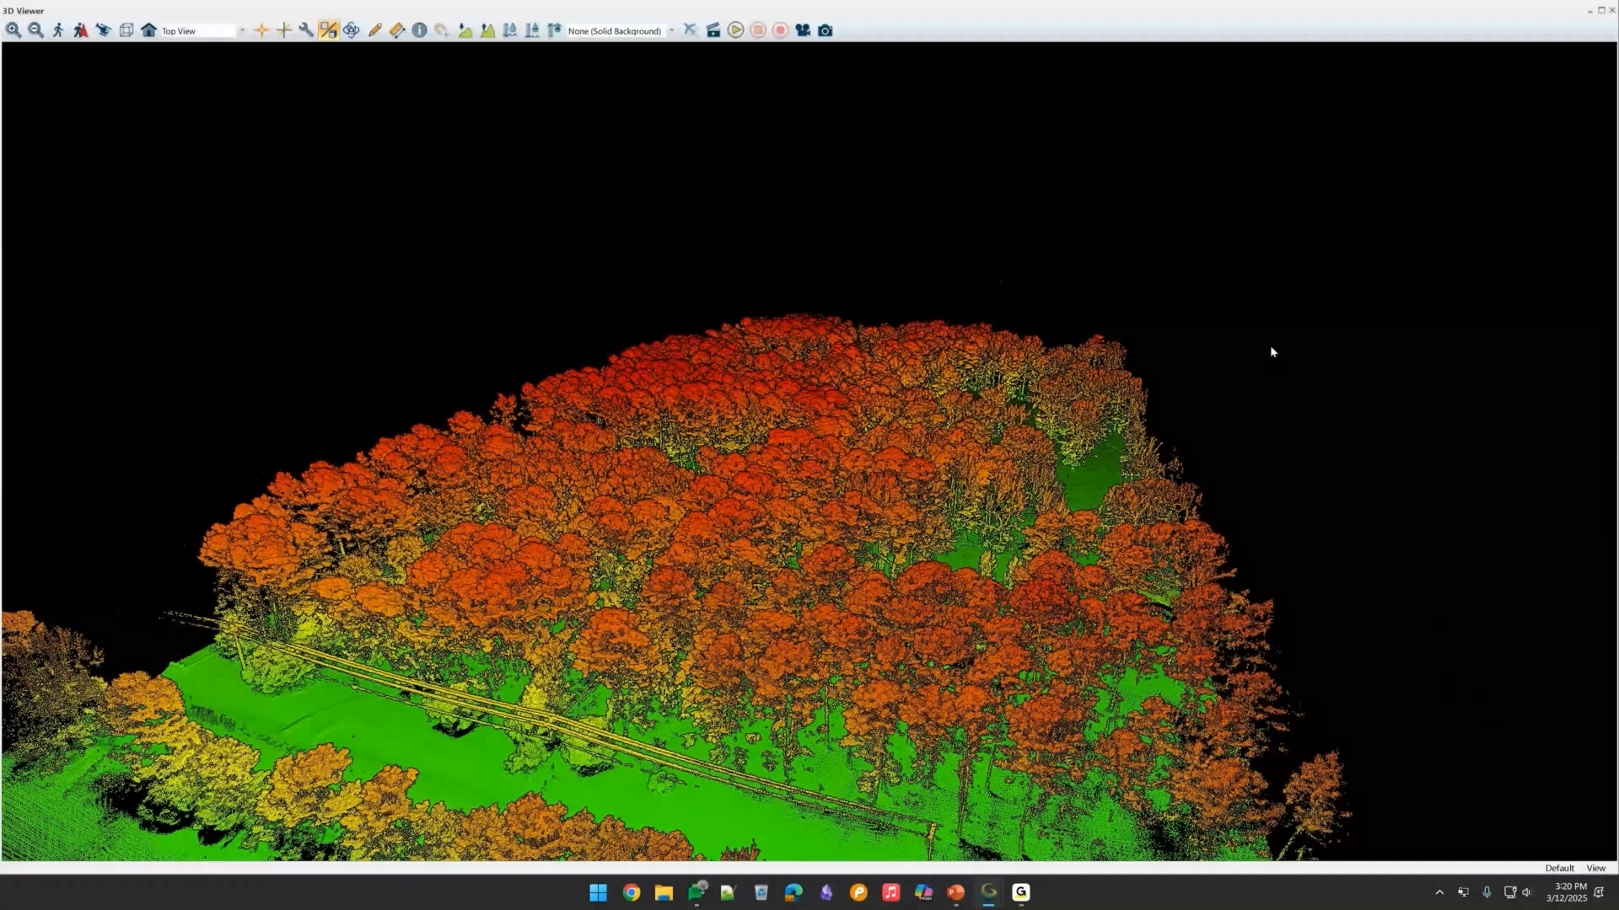
pyautogui.click(1611, 12)
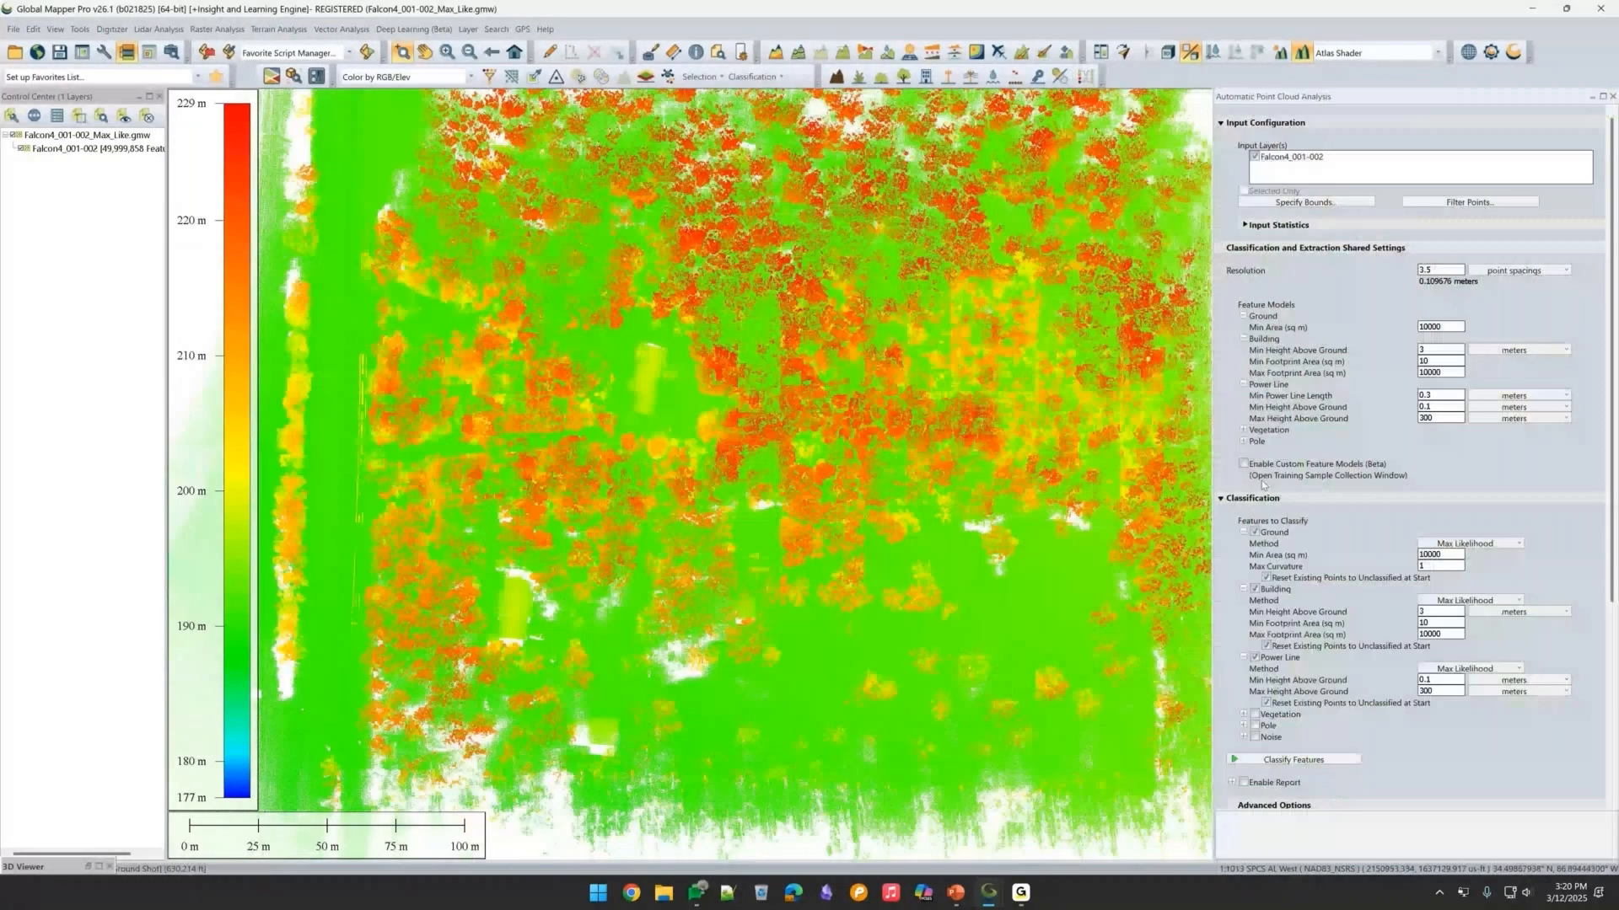
# Collapse the Ground and Building classification settings and review the Power Line settings with the Max Likelihood method.
pyautogui.click(1243, 532)
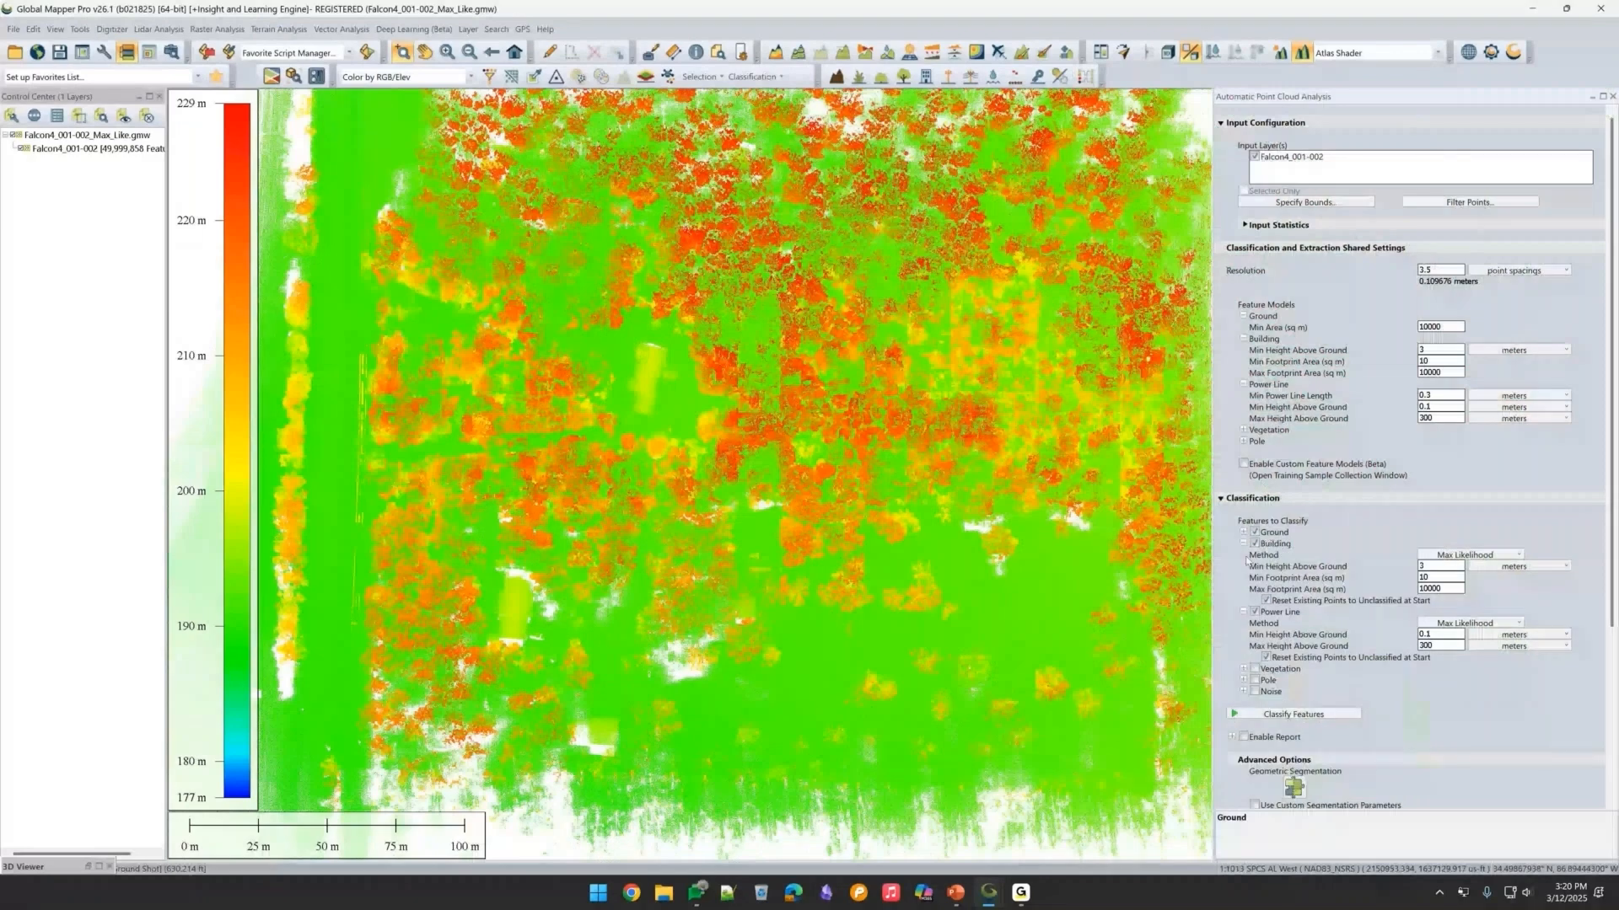
pyautogui.click(1242, 544)
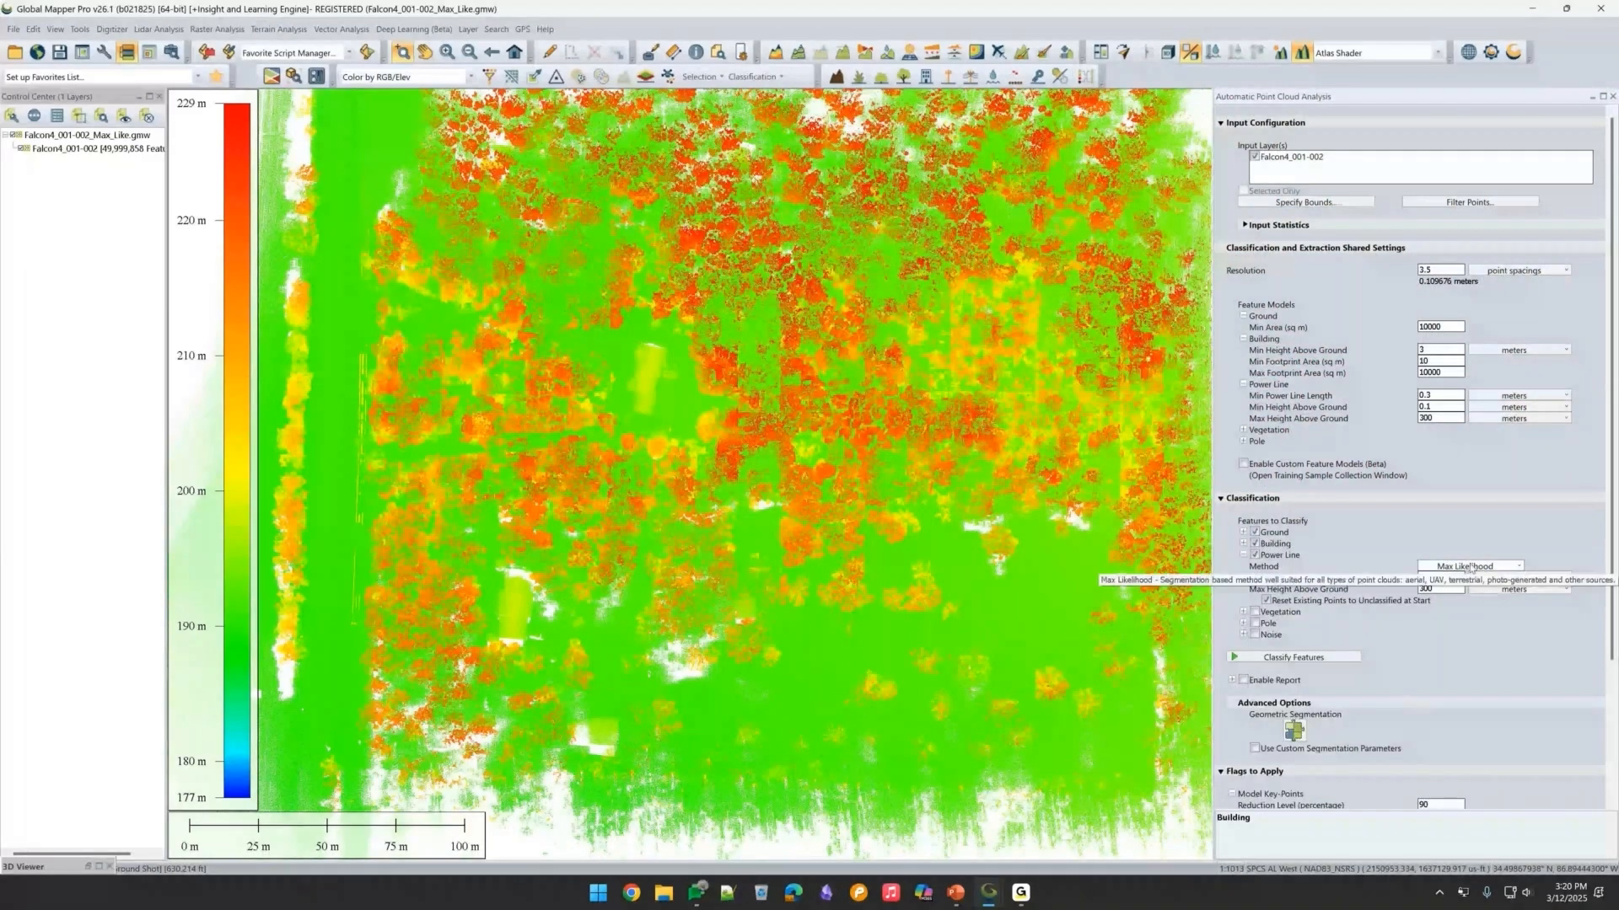
pyautogui.click(1334, 569)
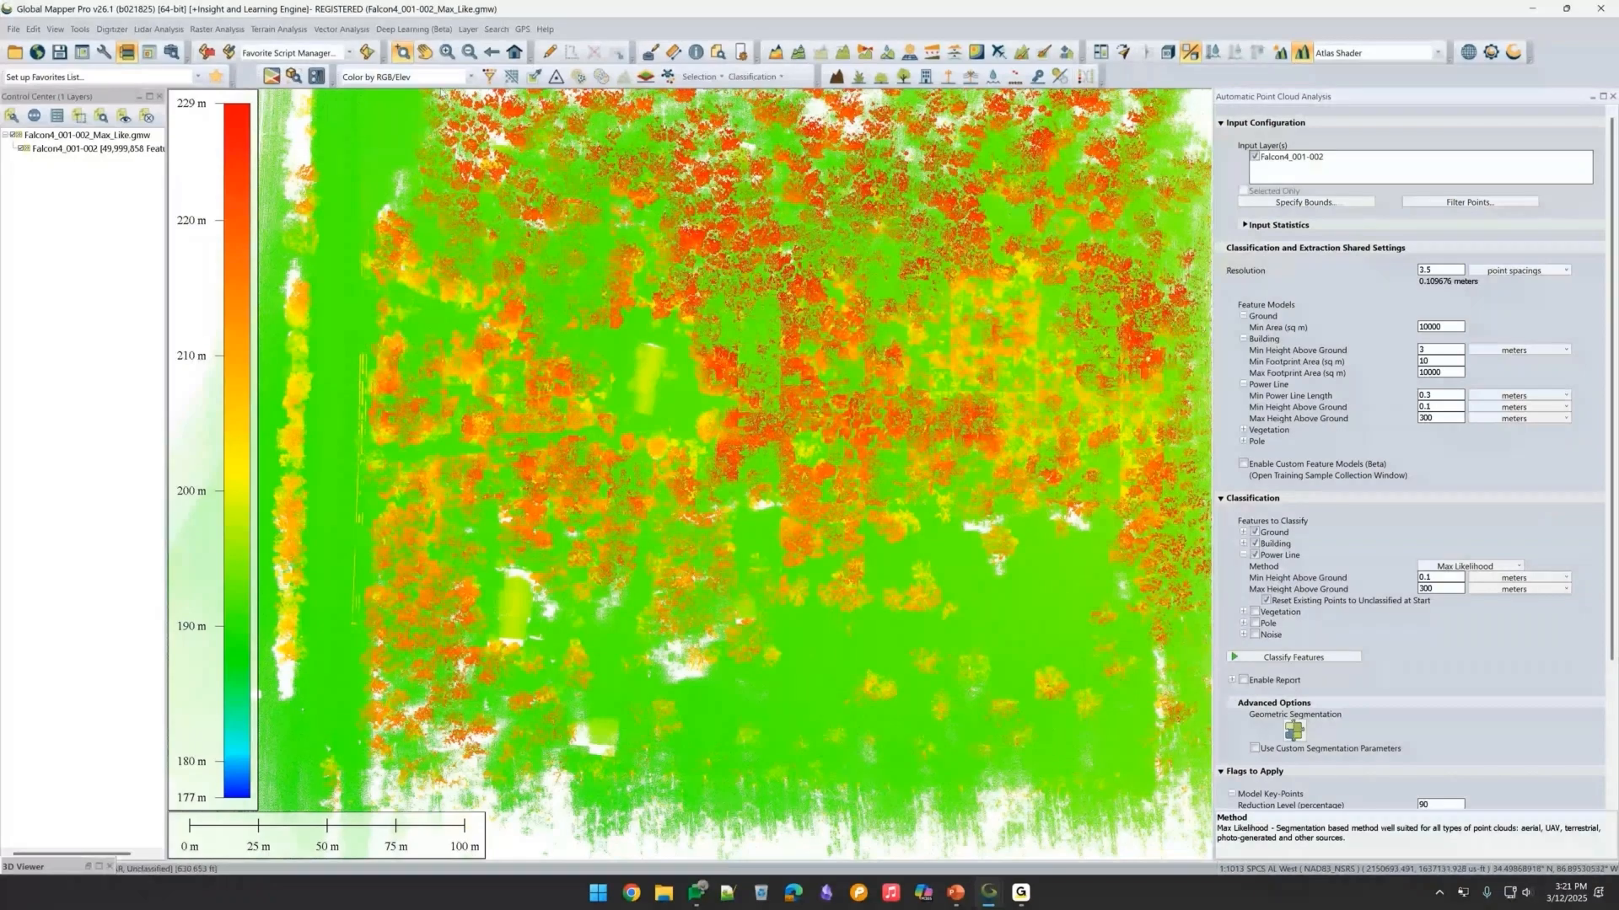
# Color the point cloud by classification and inspect the buildings, then zoom to the area between the power lines and the house.
pyautogui.click(421, 77)
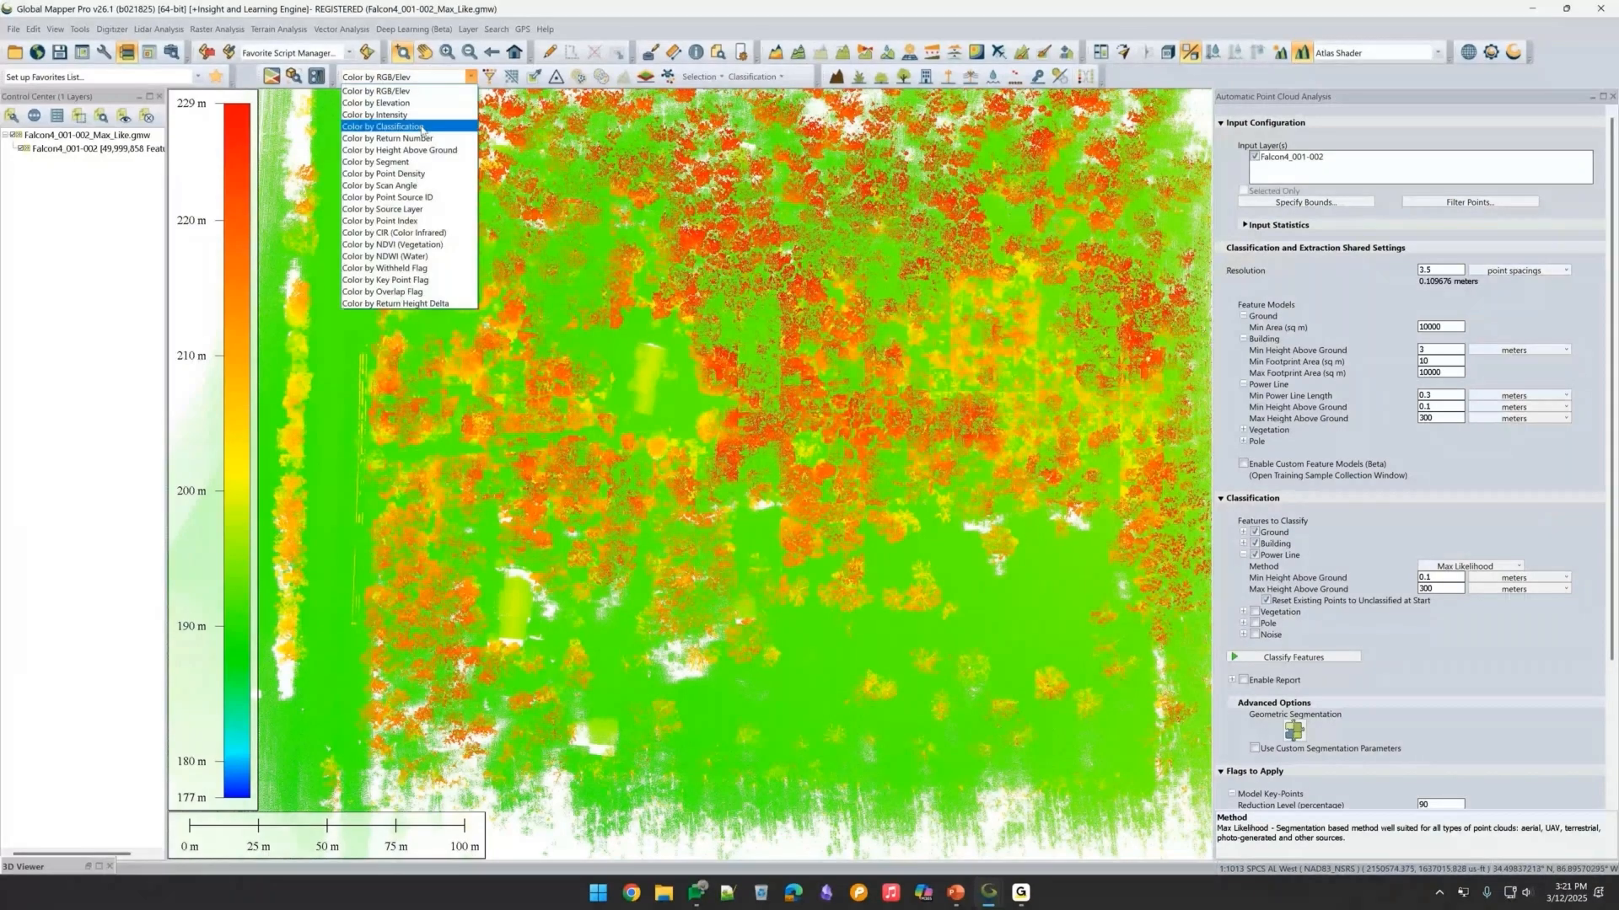
pyautogui.click(423, 126)
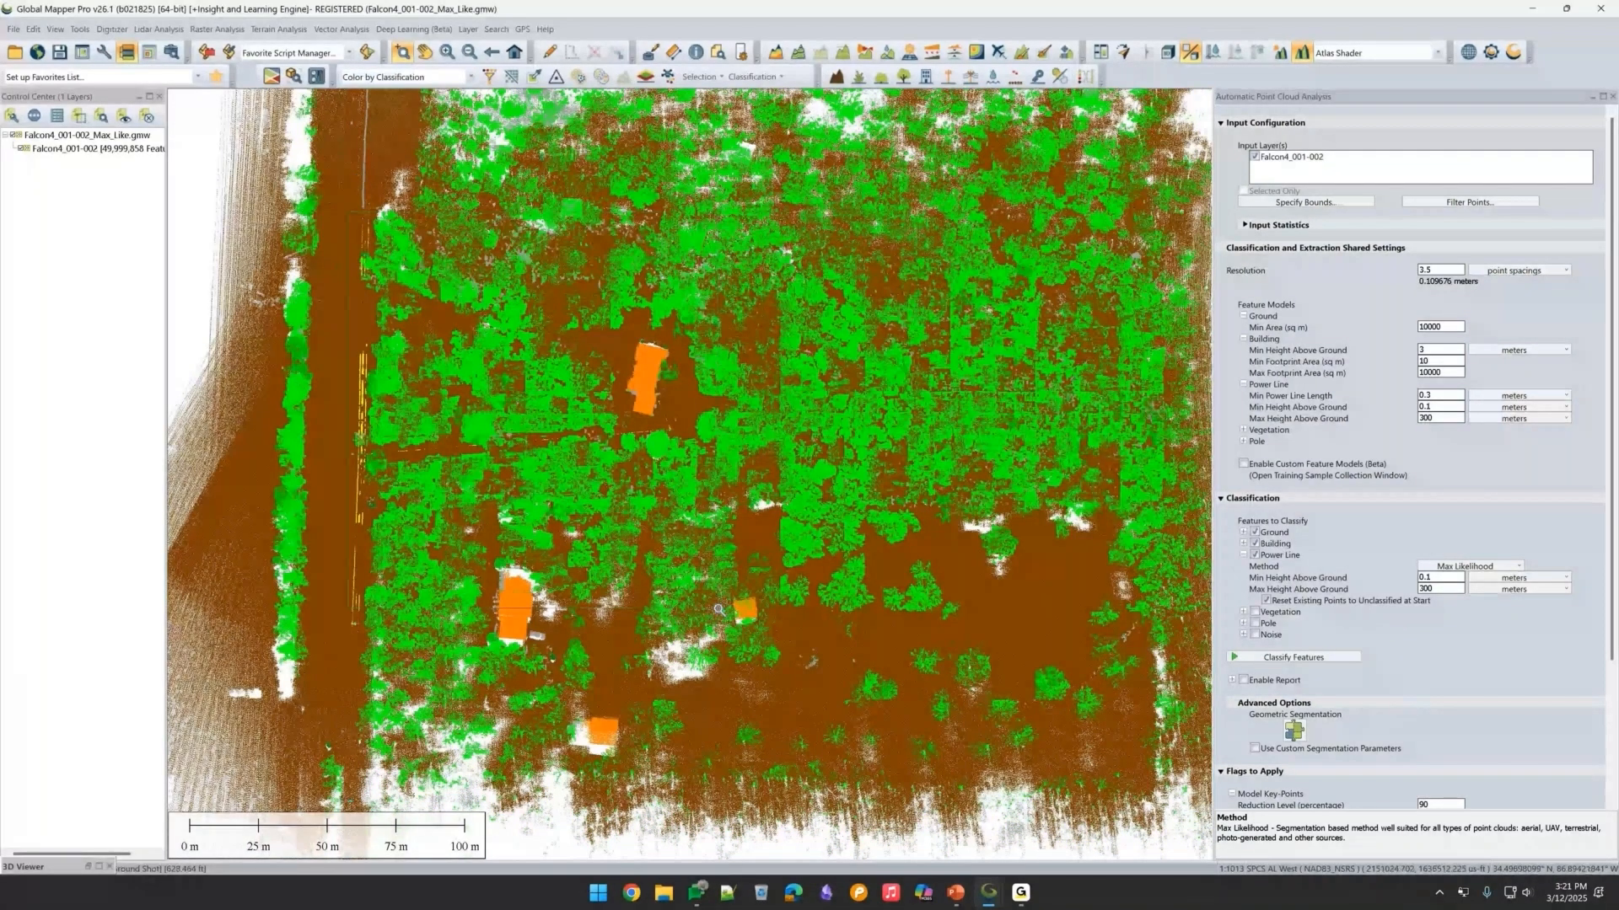
pyautogui.scroll(2, 718, 609)
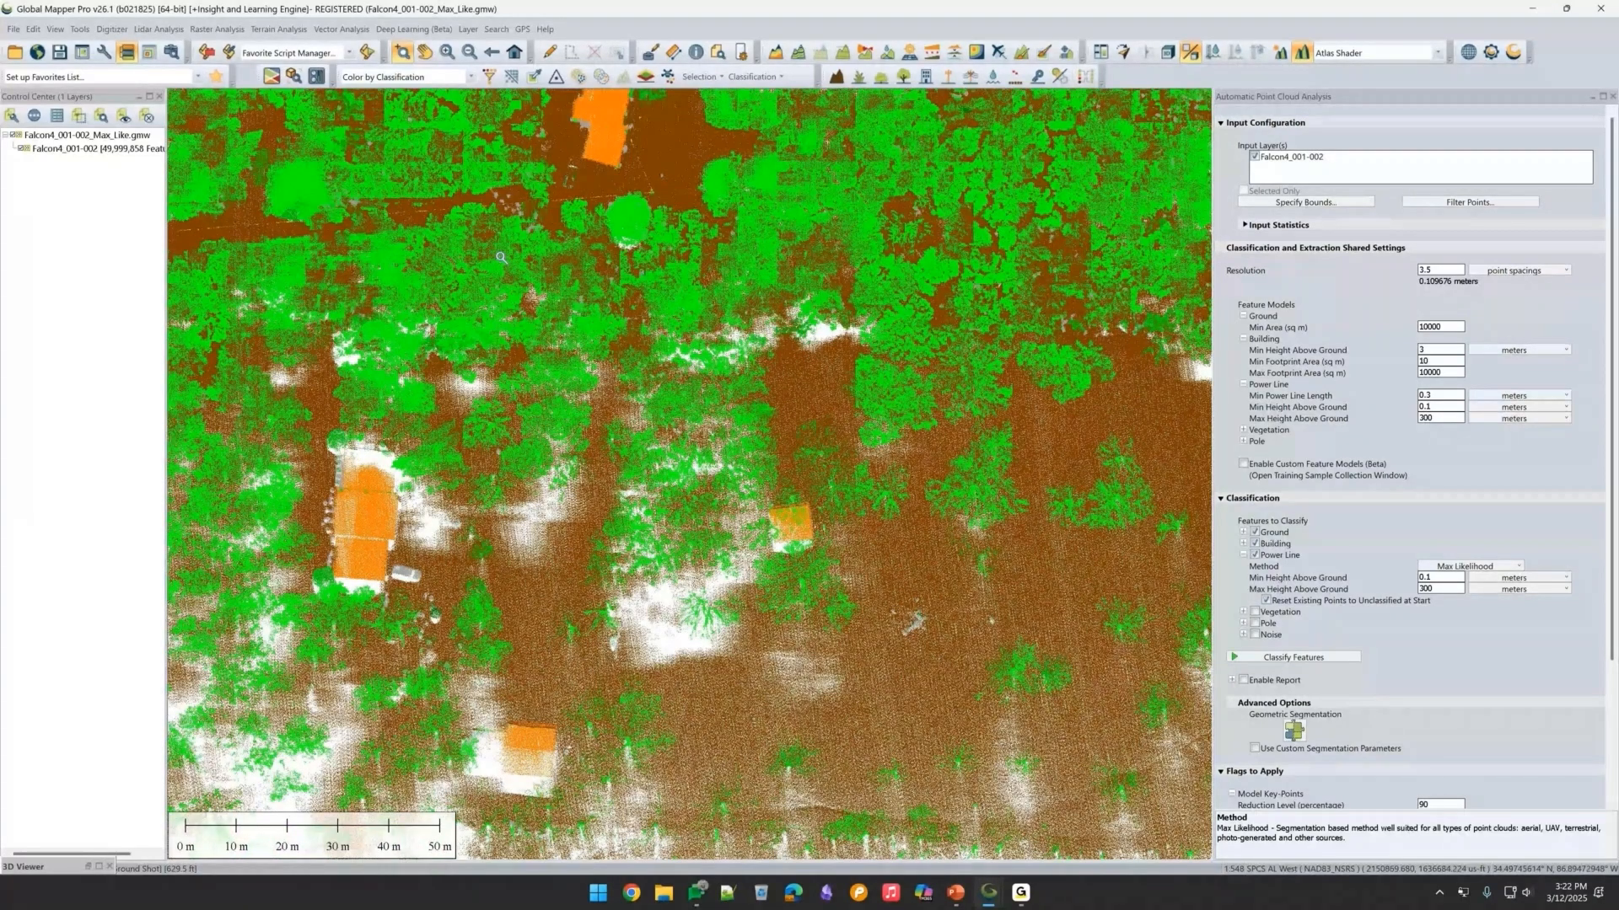
pyautogui.moveTo(501, 257); pyautogui.dragTo(886, 628)
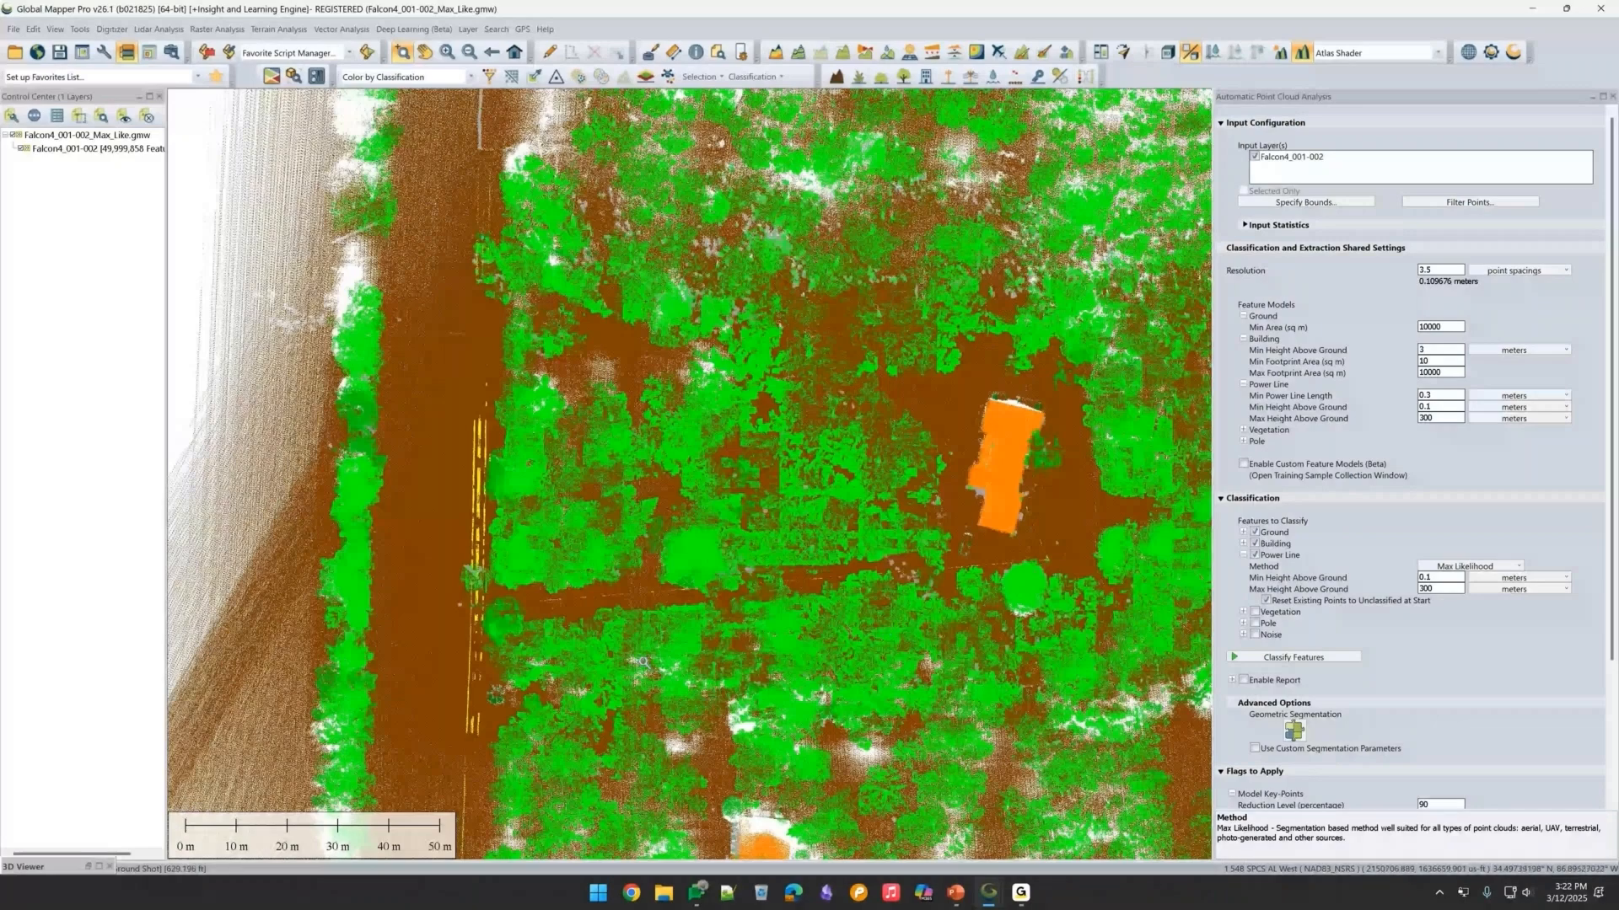
pyautogui.moveTo(643, 663); pyautogui.dragTo(531, 585)
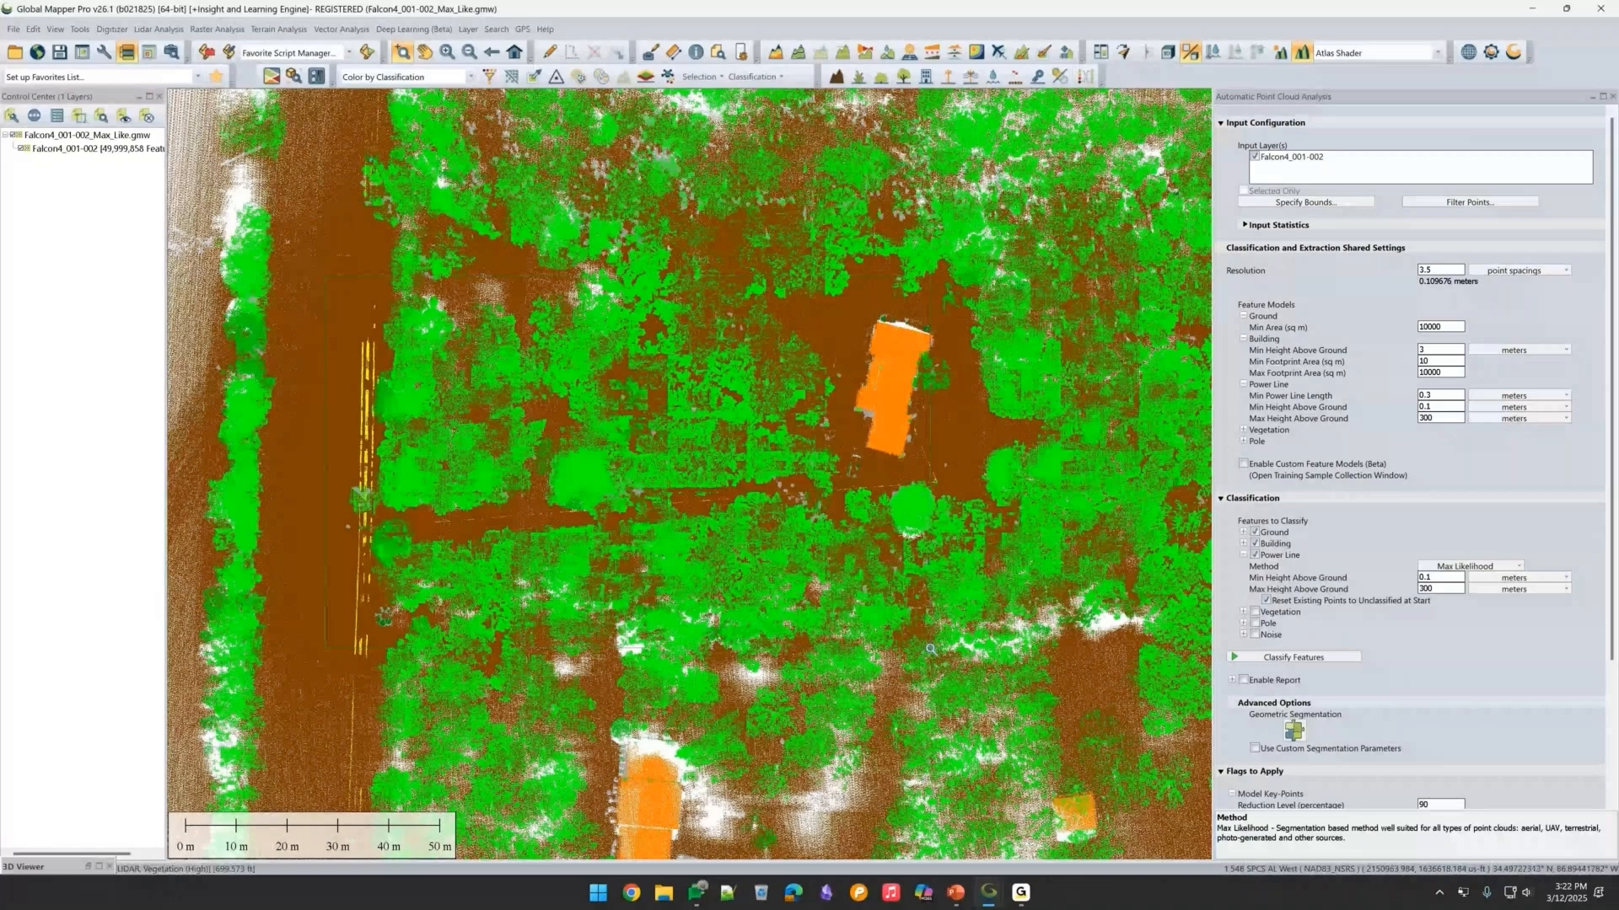
pyautogui.moveTo(931, 649); pyautogui.dragTo(326, 243)
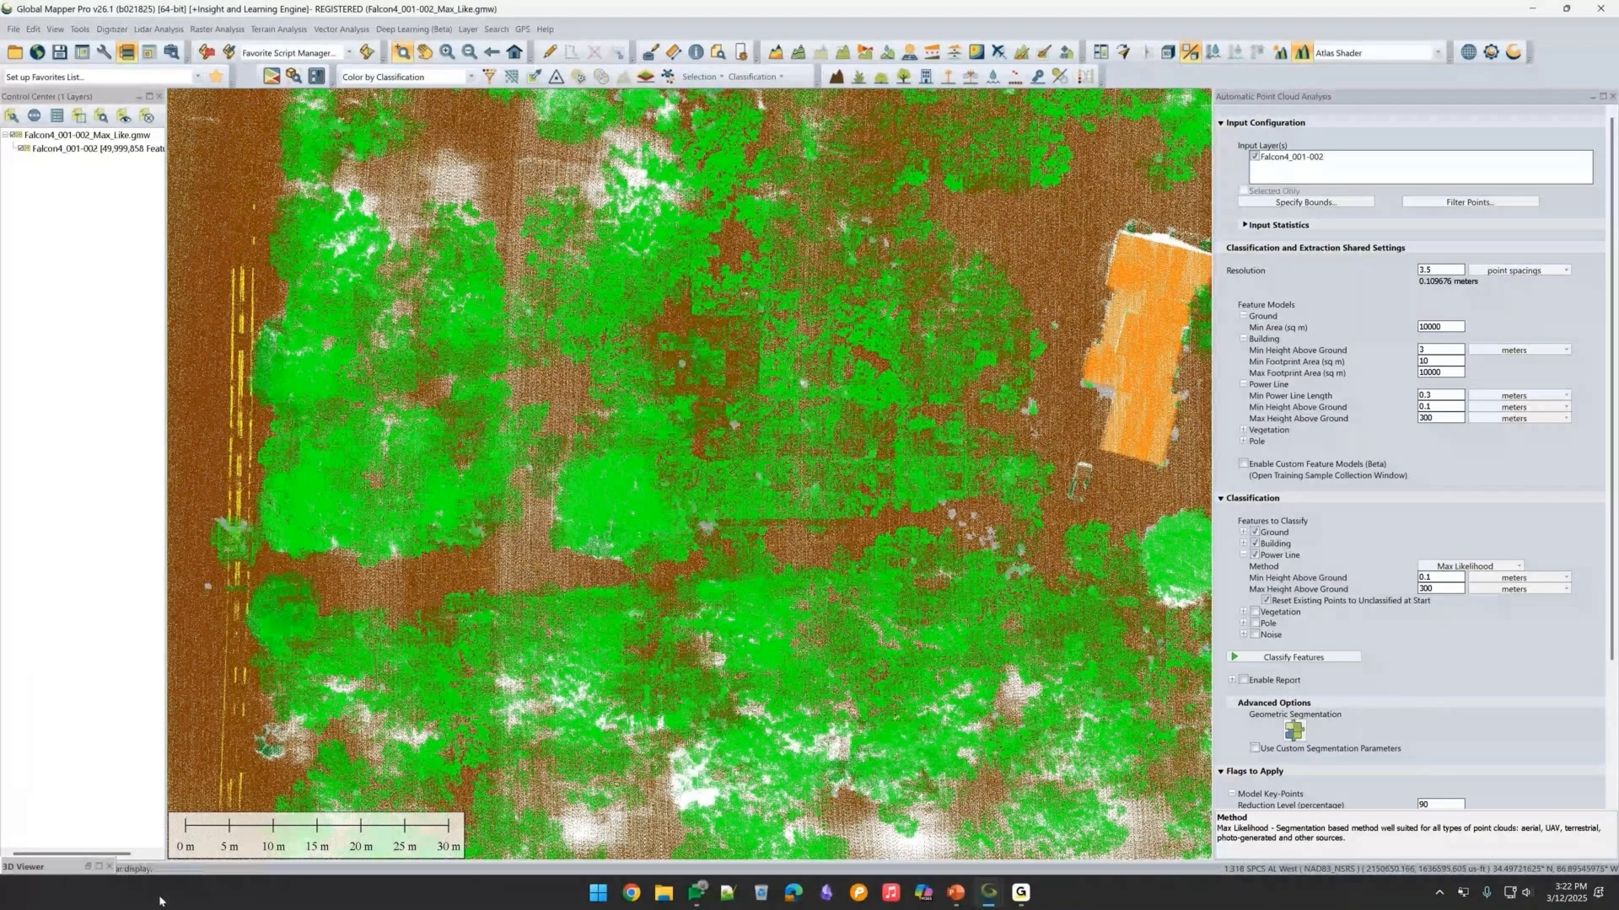
# Enlarge the 3D view and switch it to the saved To Road view toward the power lines.
pyautogui.click(98, 866)
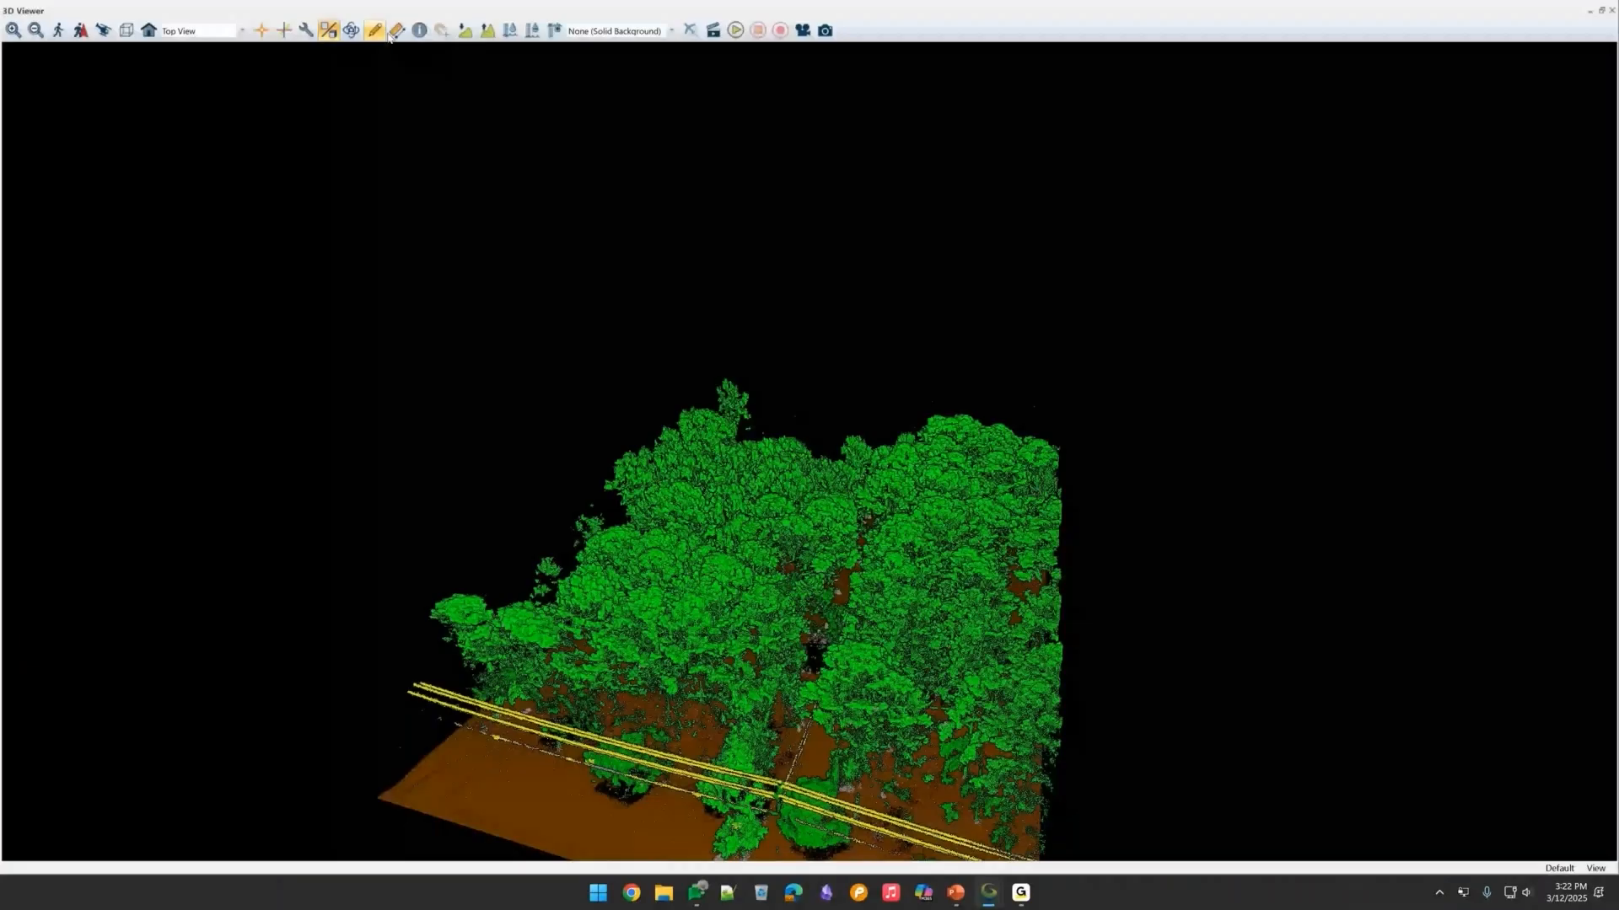
pyautogui.click(242, 31)
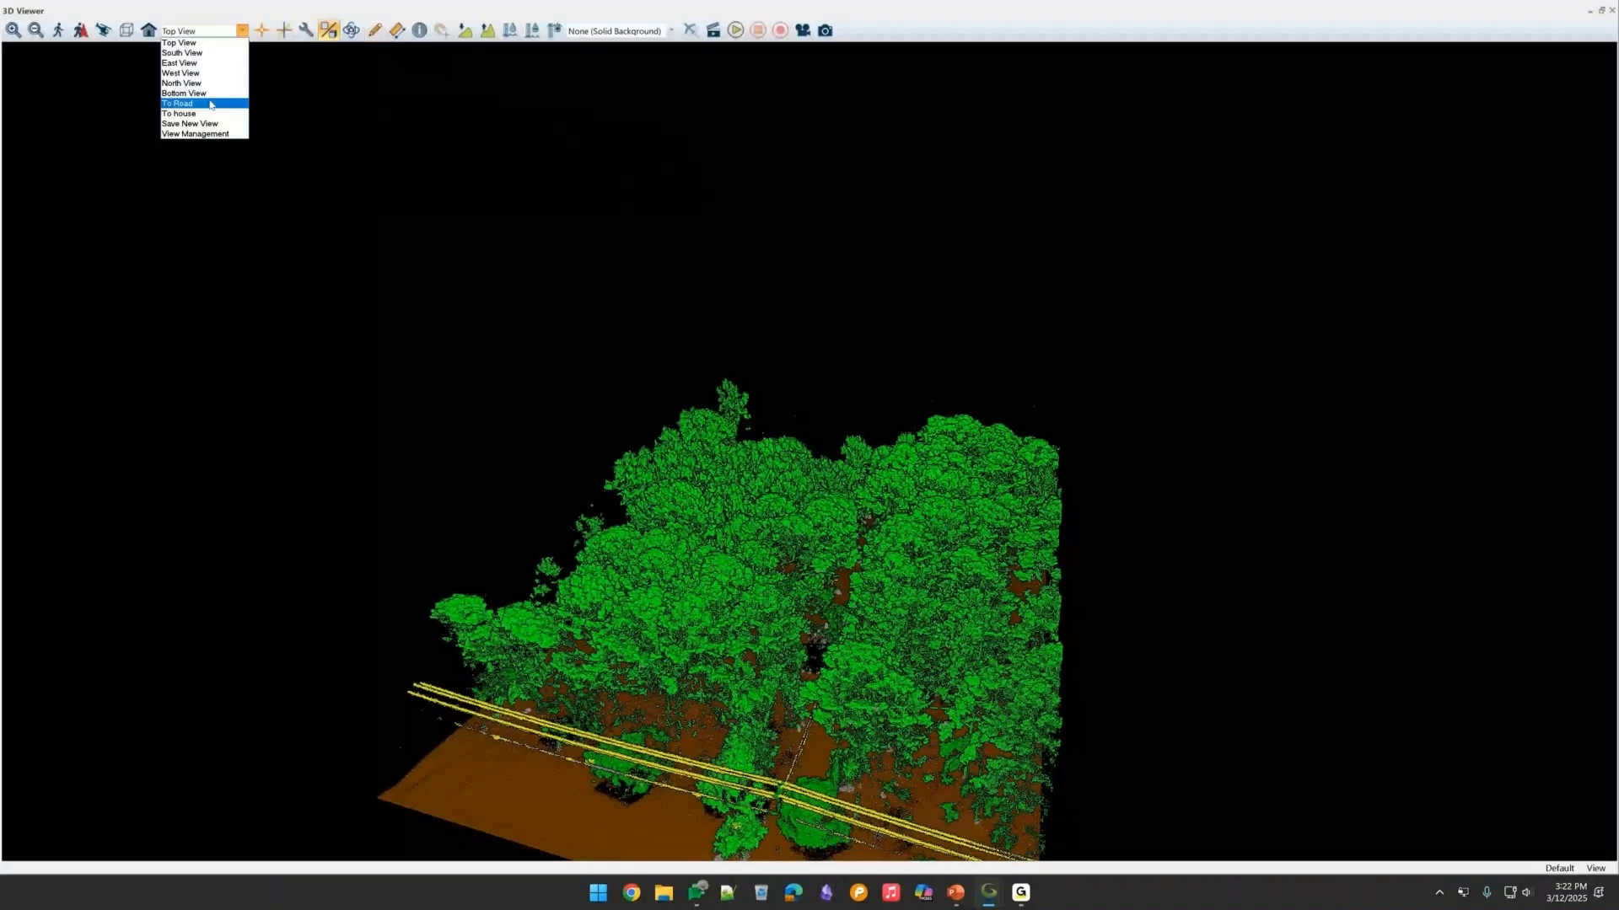
pyautogui.click(211, 104)
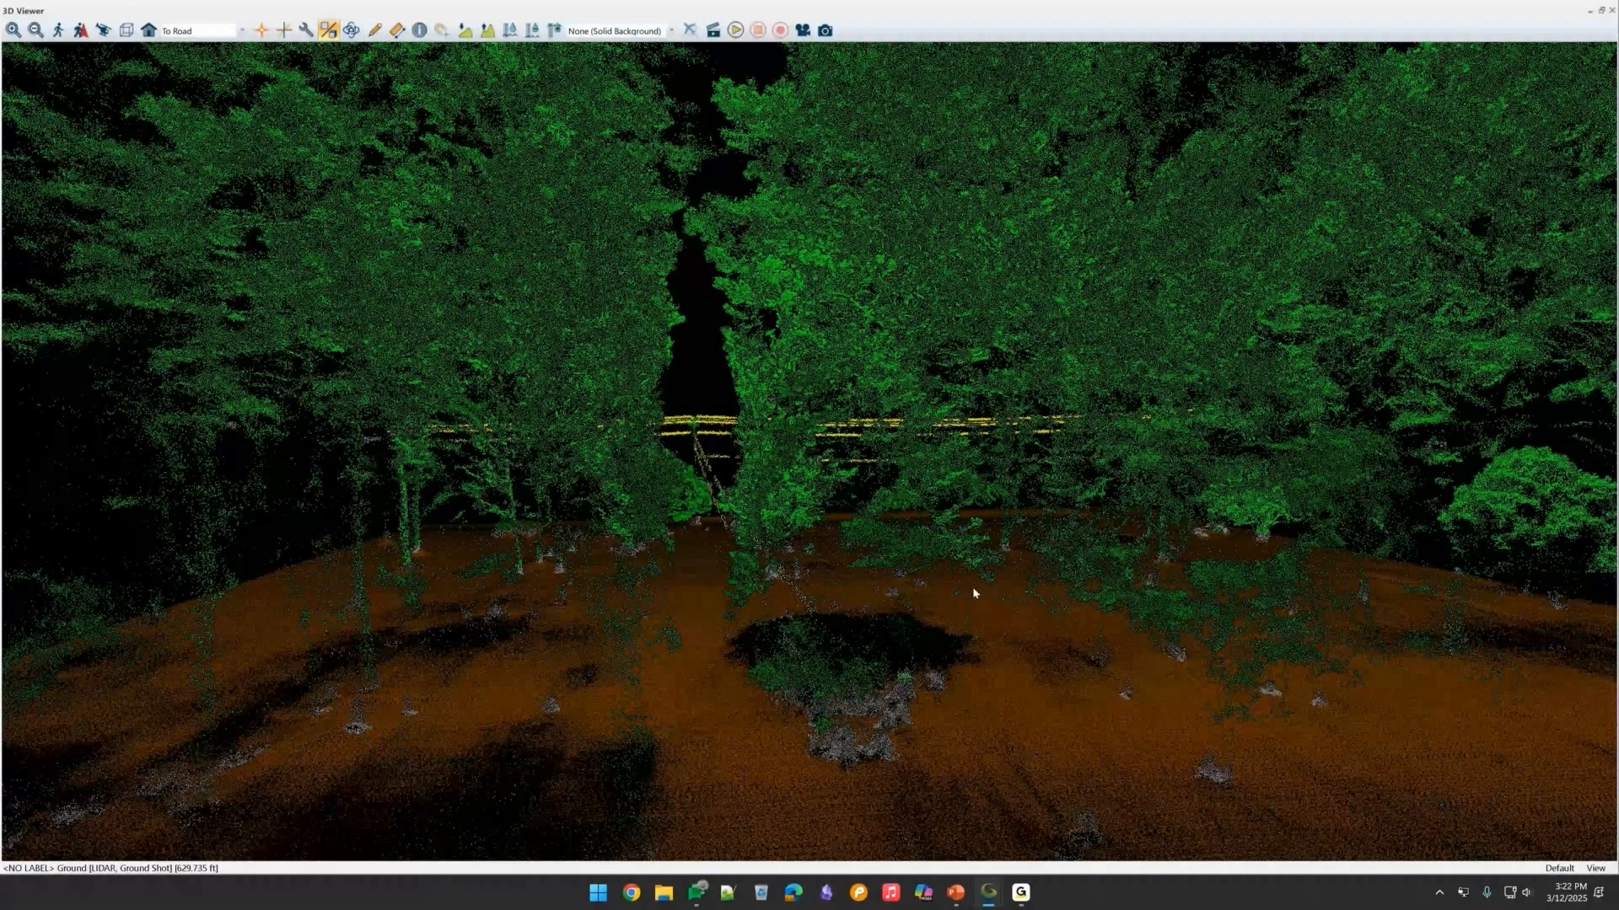
# Switch to the saved To house view and examine the classified power lines and surrounding trees from several angles.
pyautogui.moveTo(973, 588); pyautogui.dragTo(970, 588)
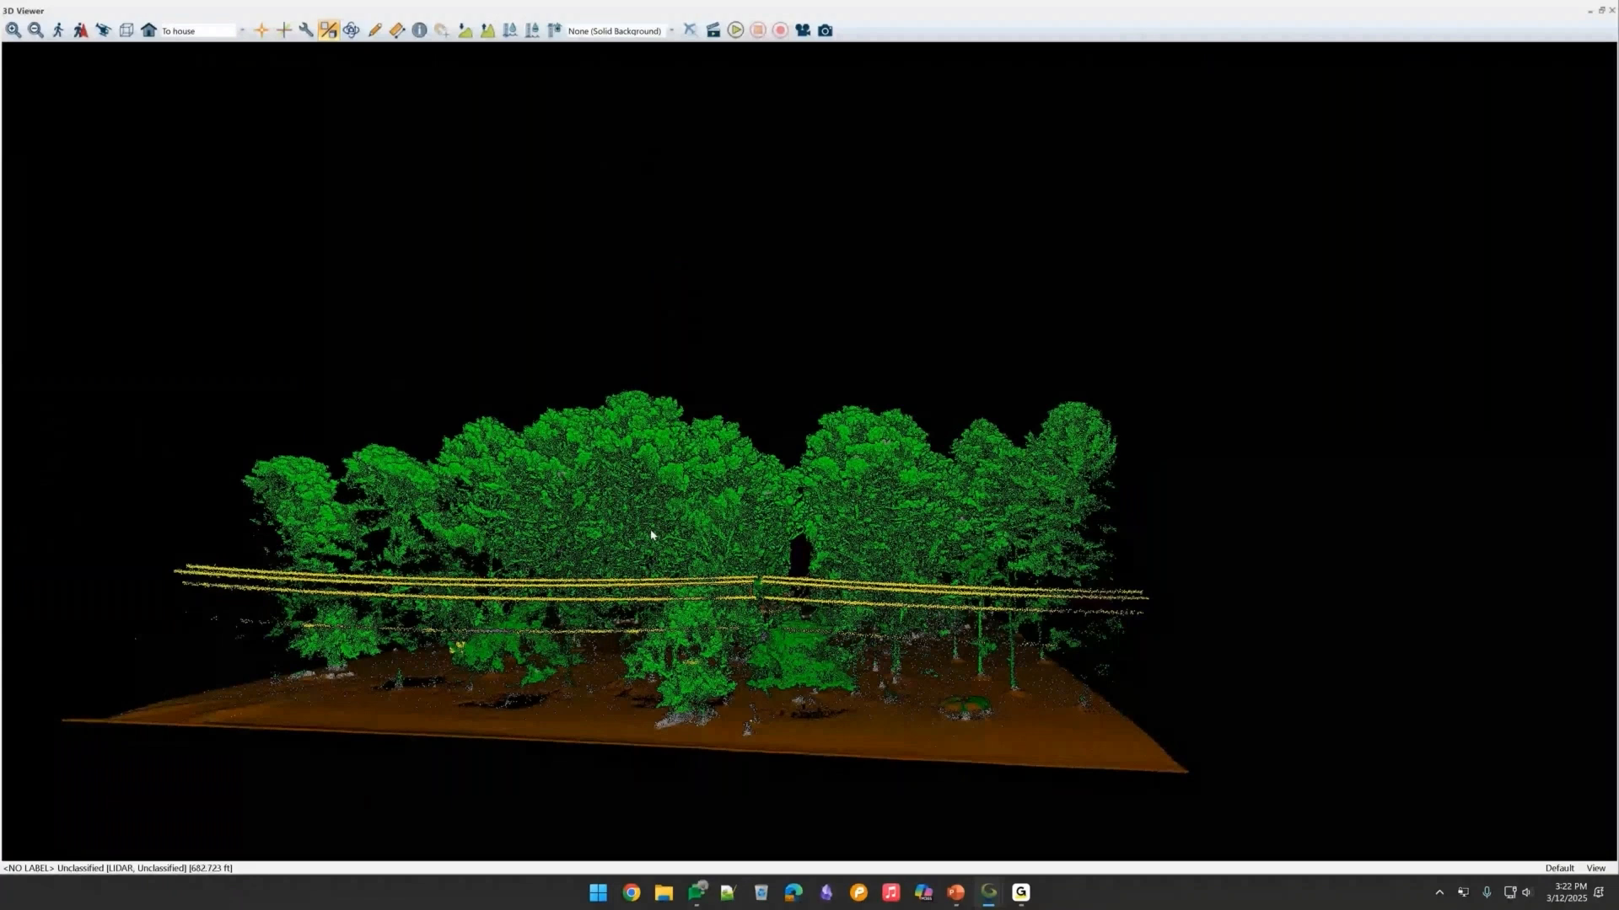
pyautogui.moveTo(651, 534); pyautogui.dragTo(780, 577)
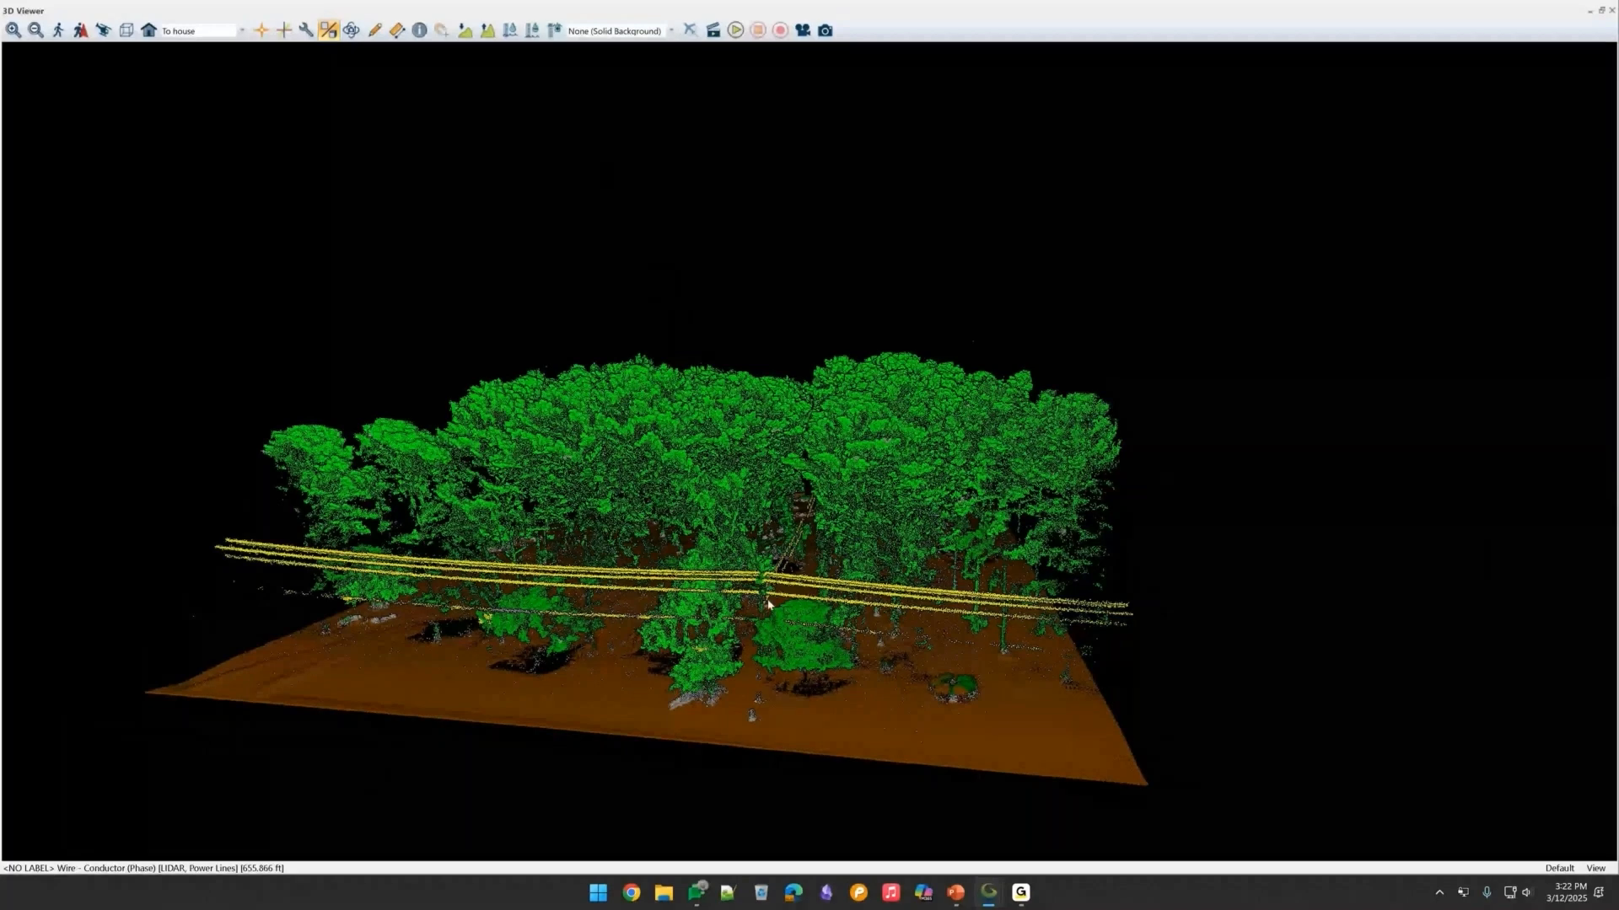
pyautogui.scroll(2, 768, 604)
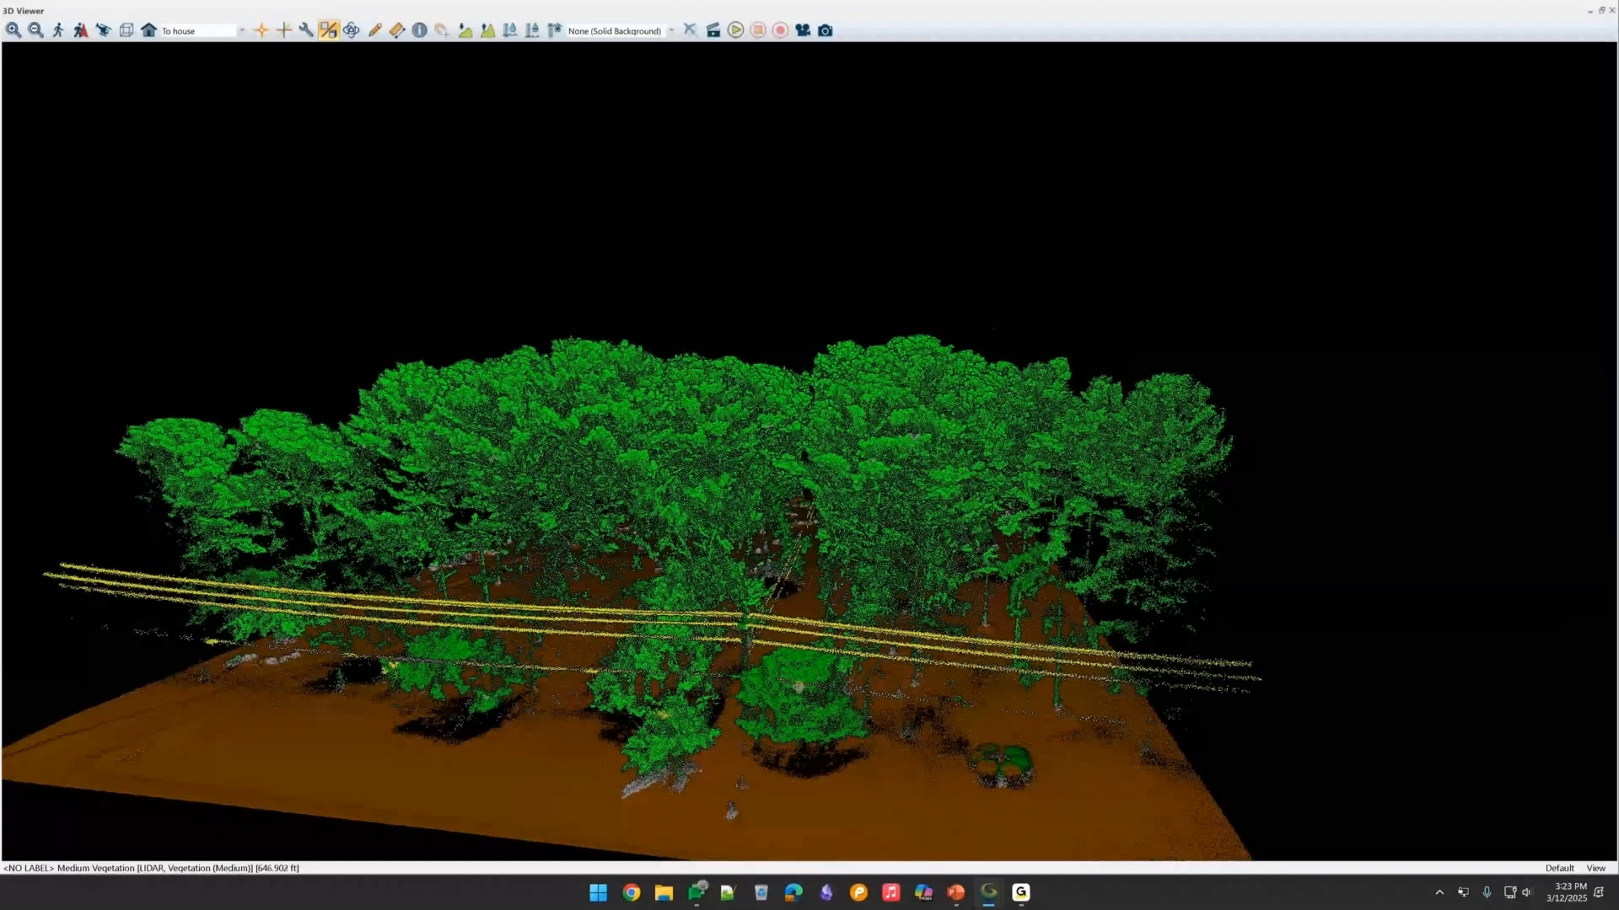
pyautogui.moveTo(799, 688); pyautogui.dragTo(590, 681)
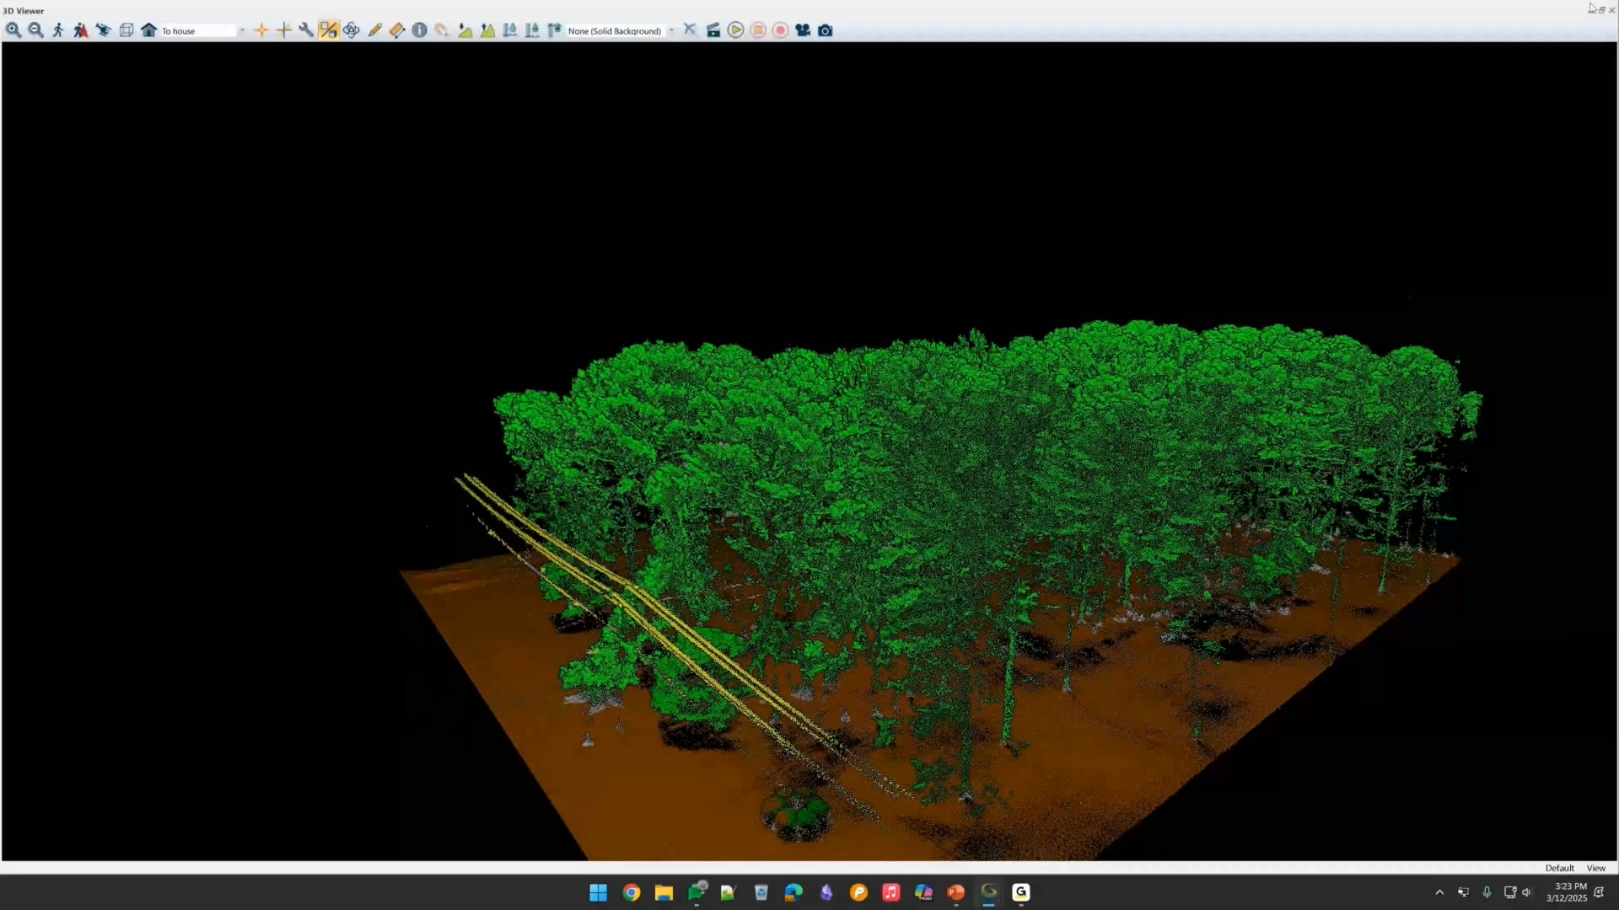
# Put away the enlarged 3D view and expand the Enable Report settings of the point cloud classification.
pyautogui.click(1590, 9)
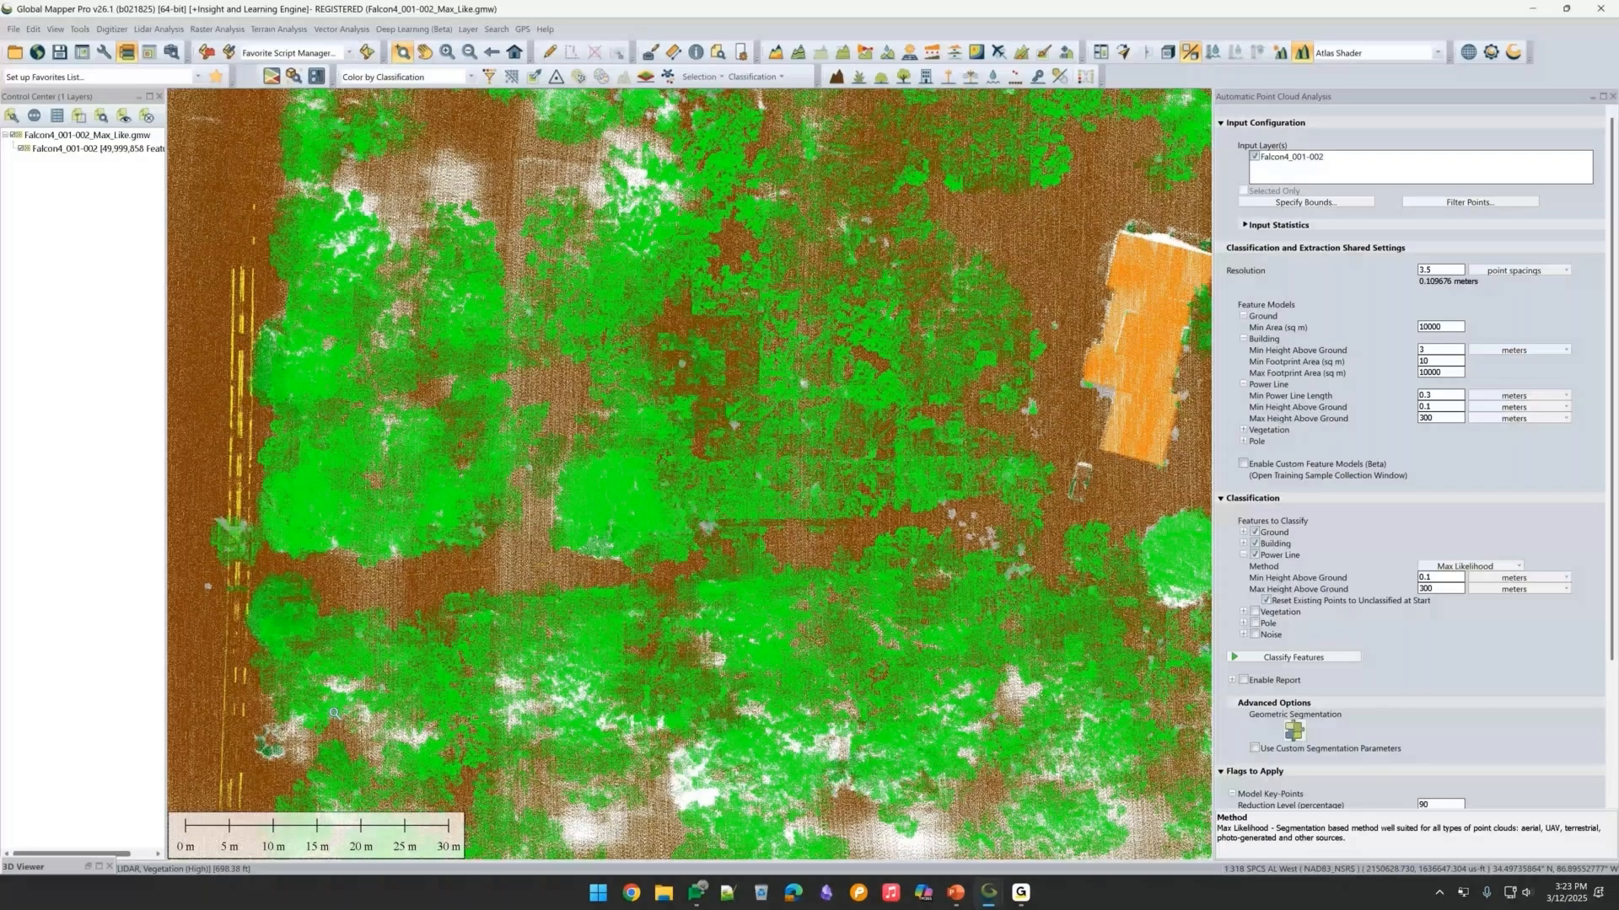
pyautogui.click(1232, 679)
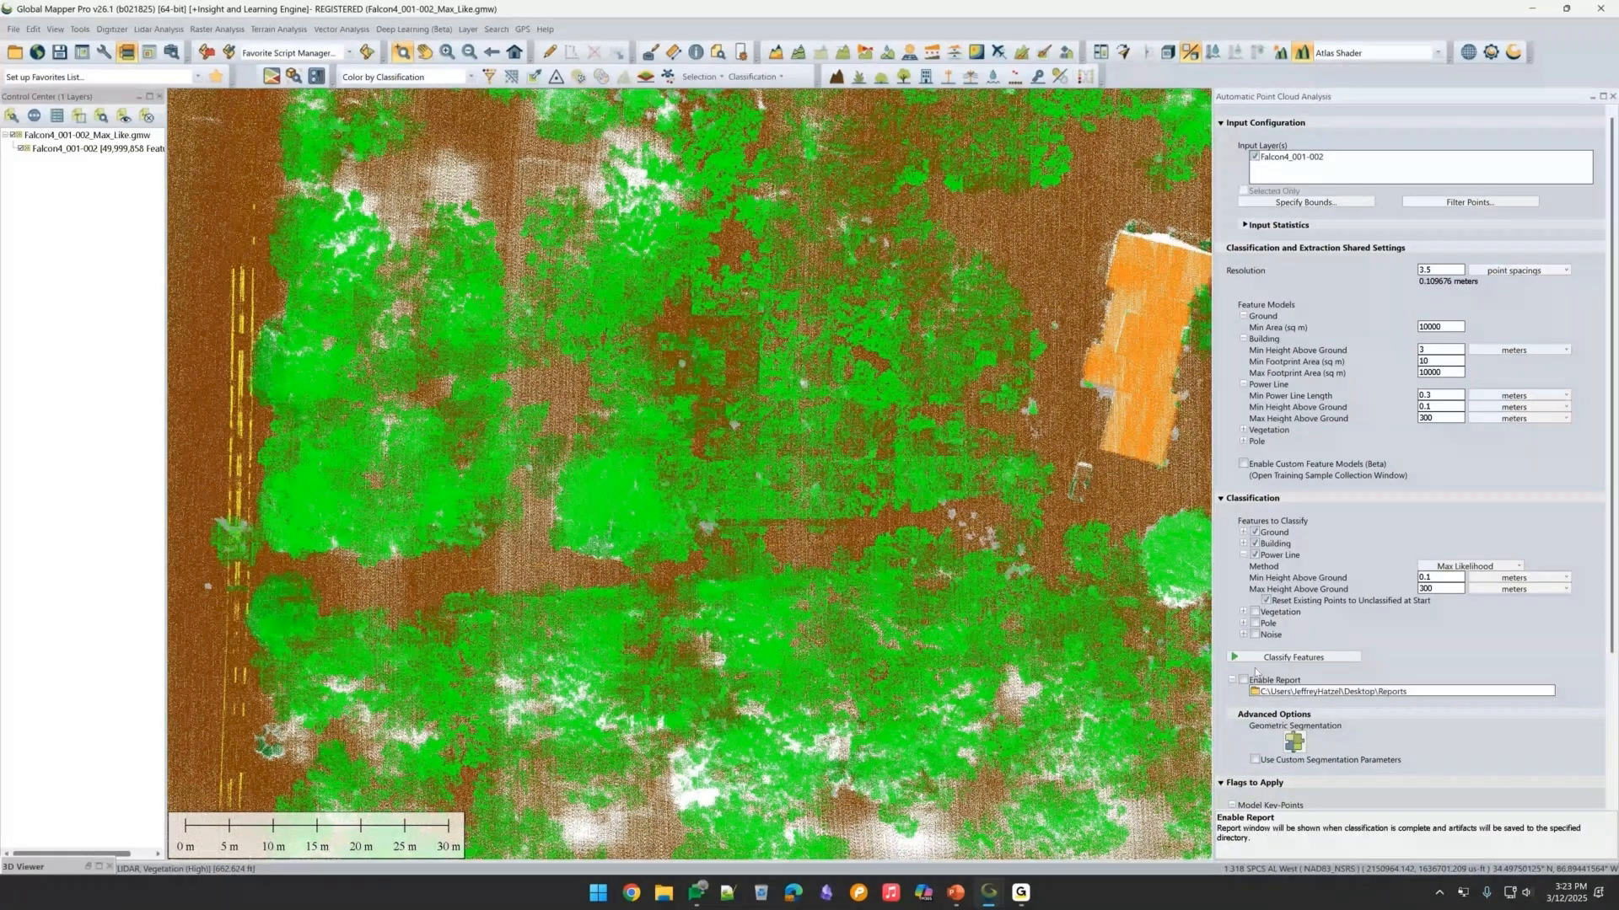
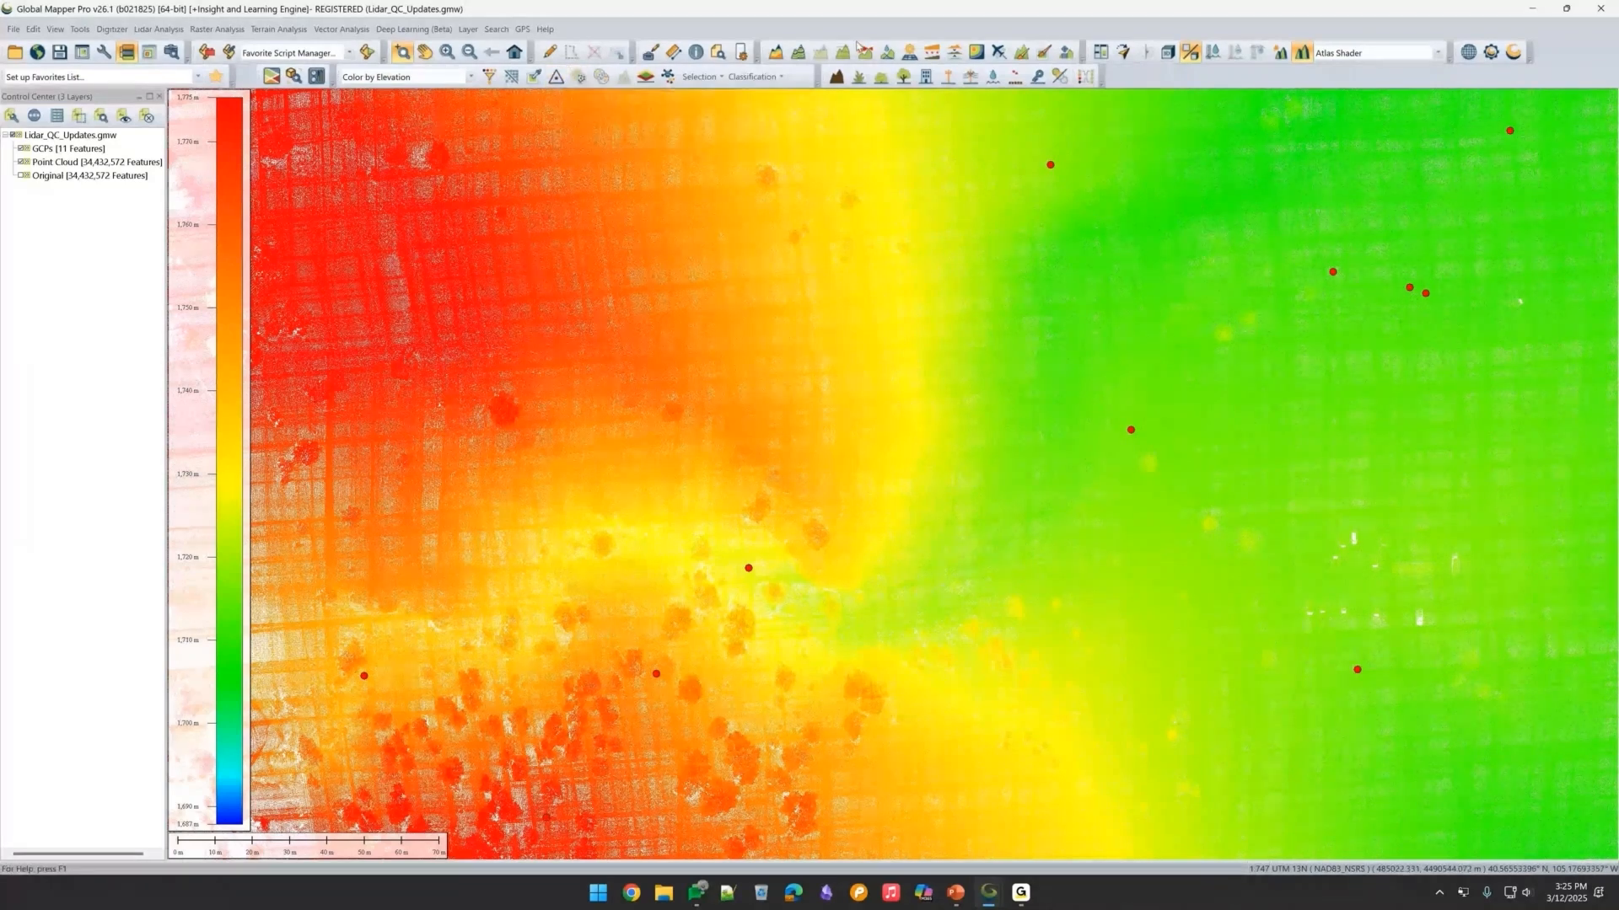
# Inspect the northern control point's feature information in the GCPs layer, checking its elevation and elevation difference attributes.
pyautogui.click(696, 52)
pyautogui.click(1050, 165)
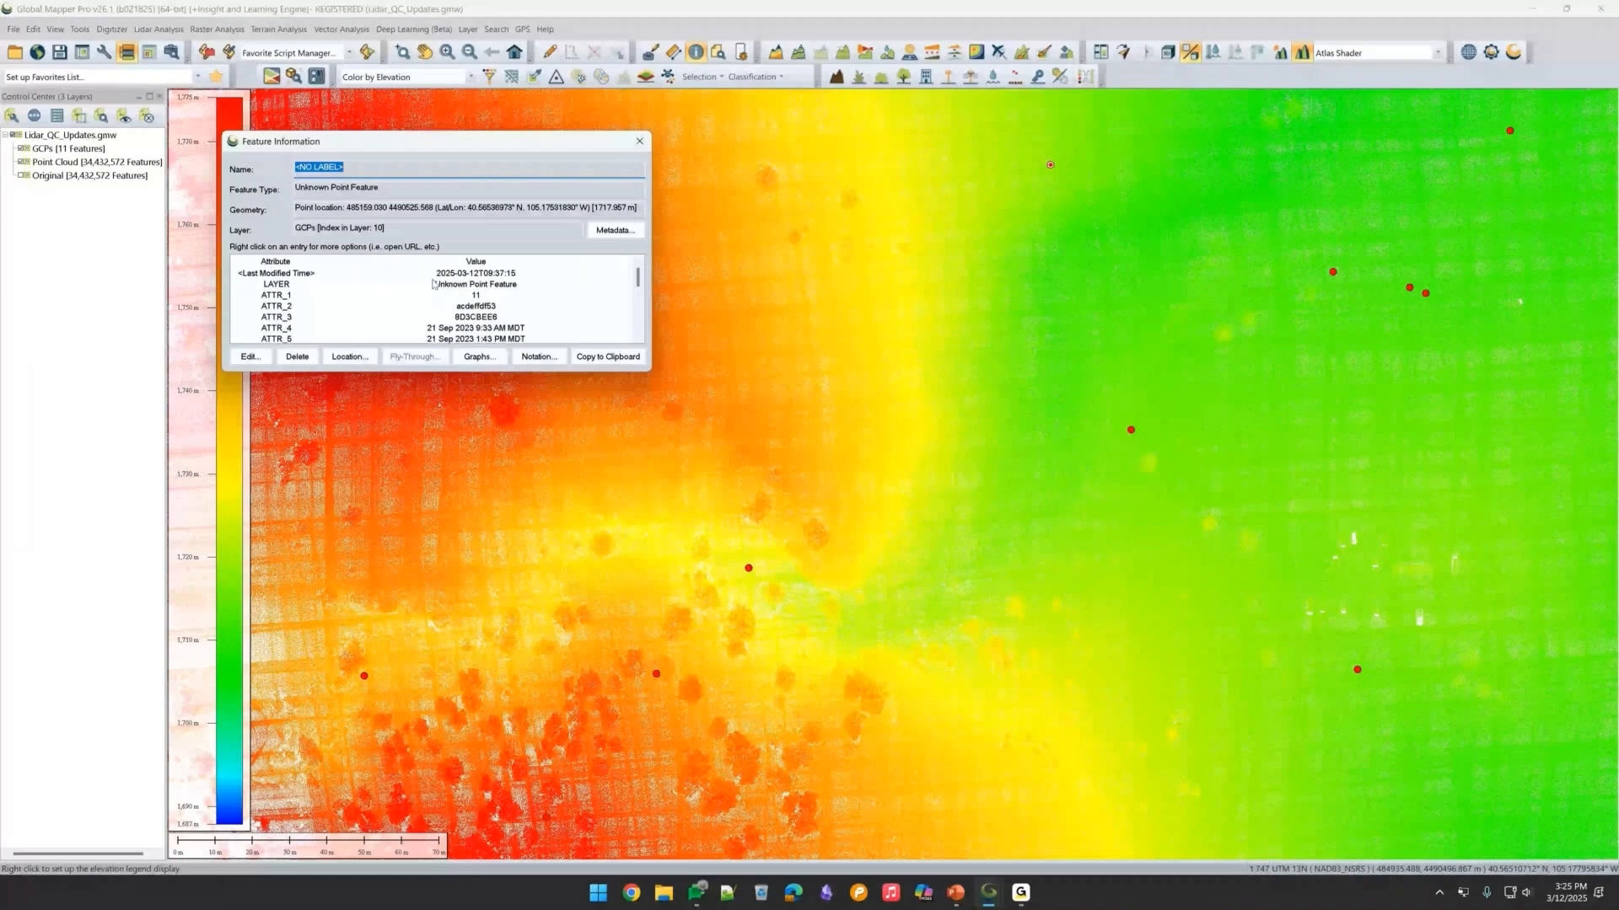
pyautogui.scroll(-5, 433, 284)
pyautogui.click(279, 297)
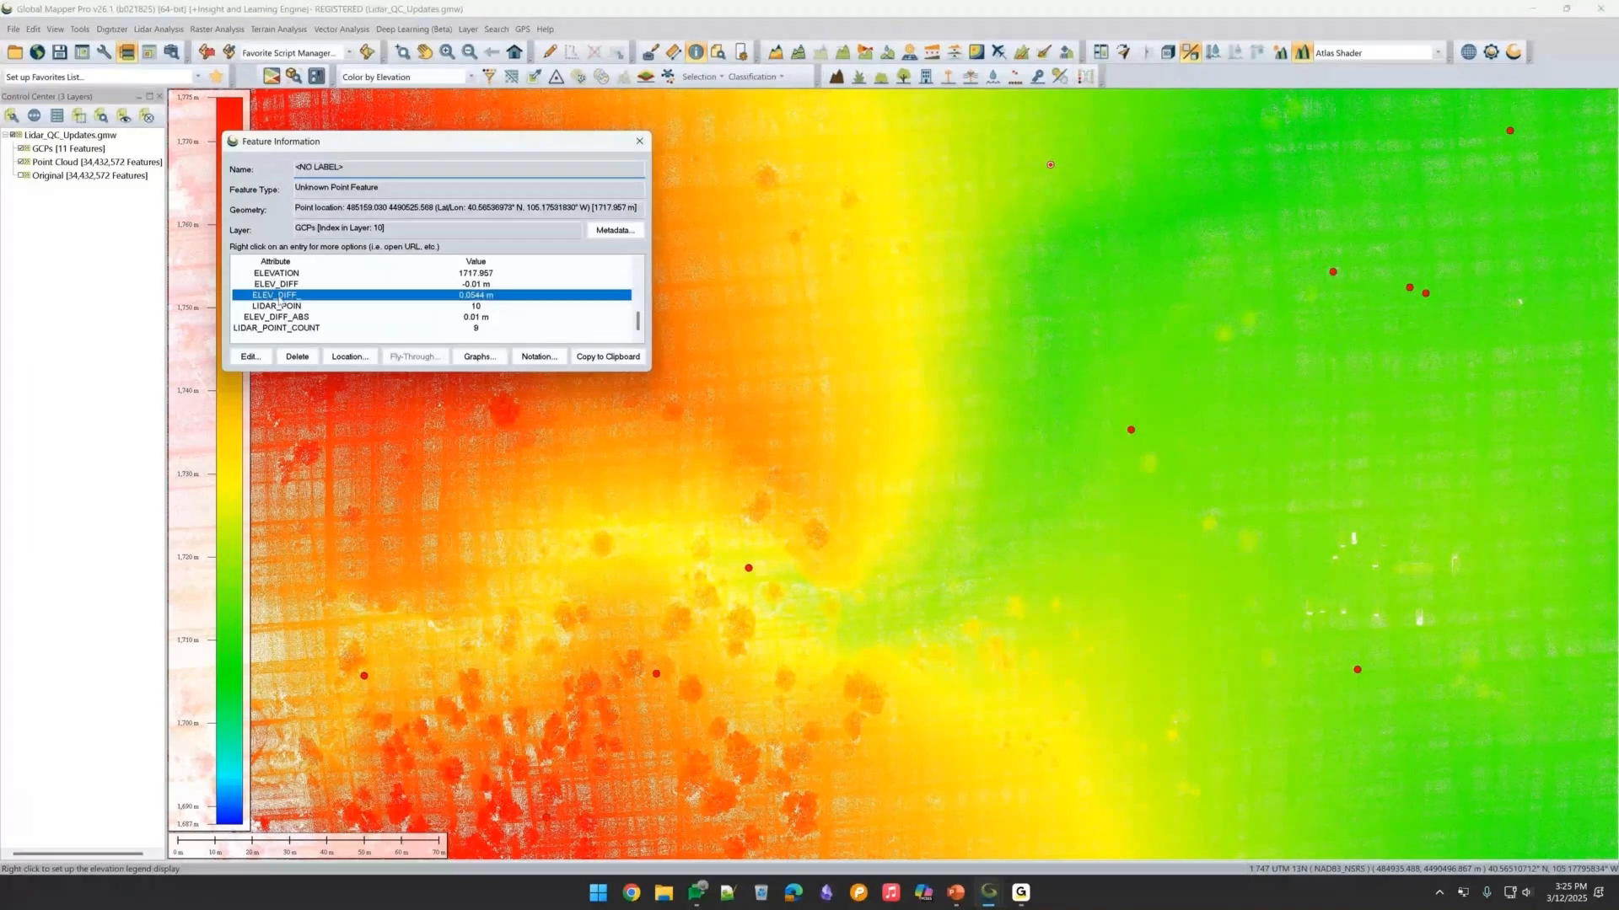
pyautogui.click(472, 273)
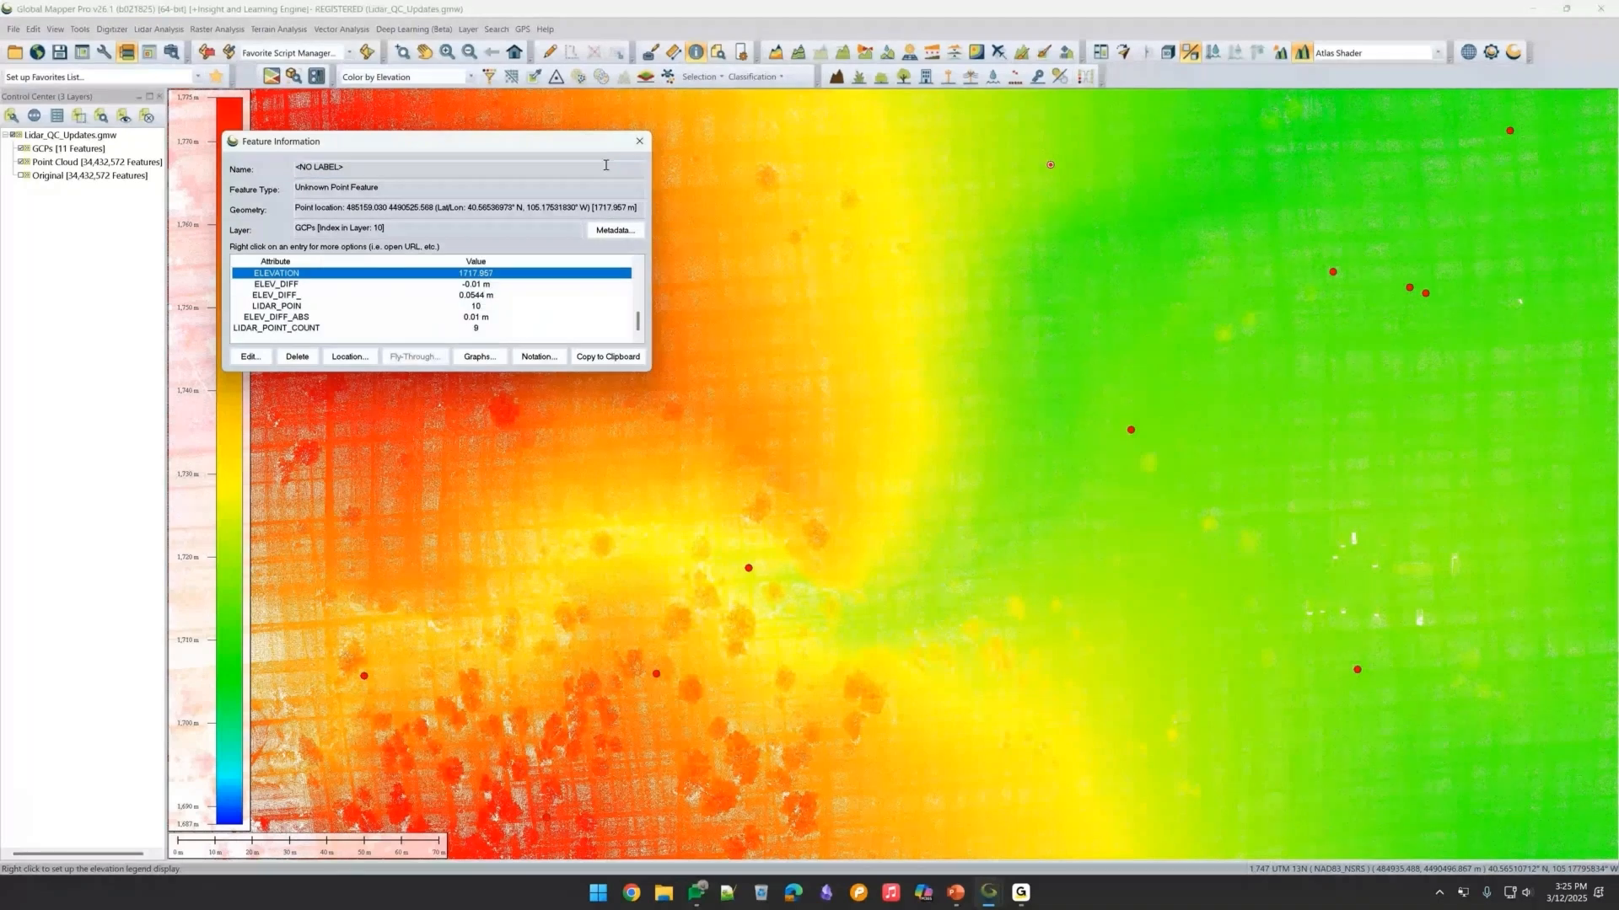
pyautogui.press('Escape')
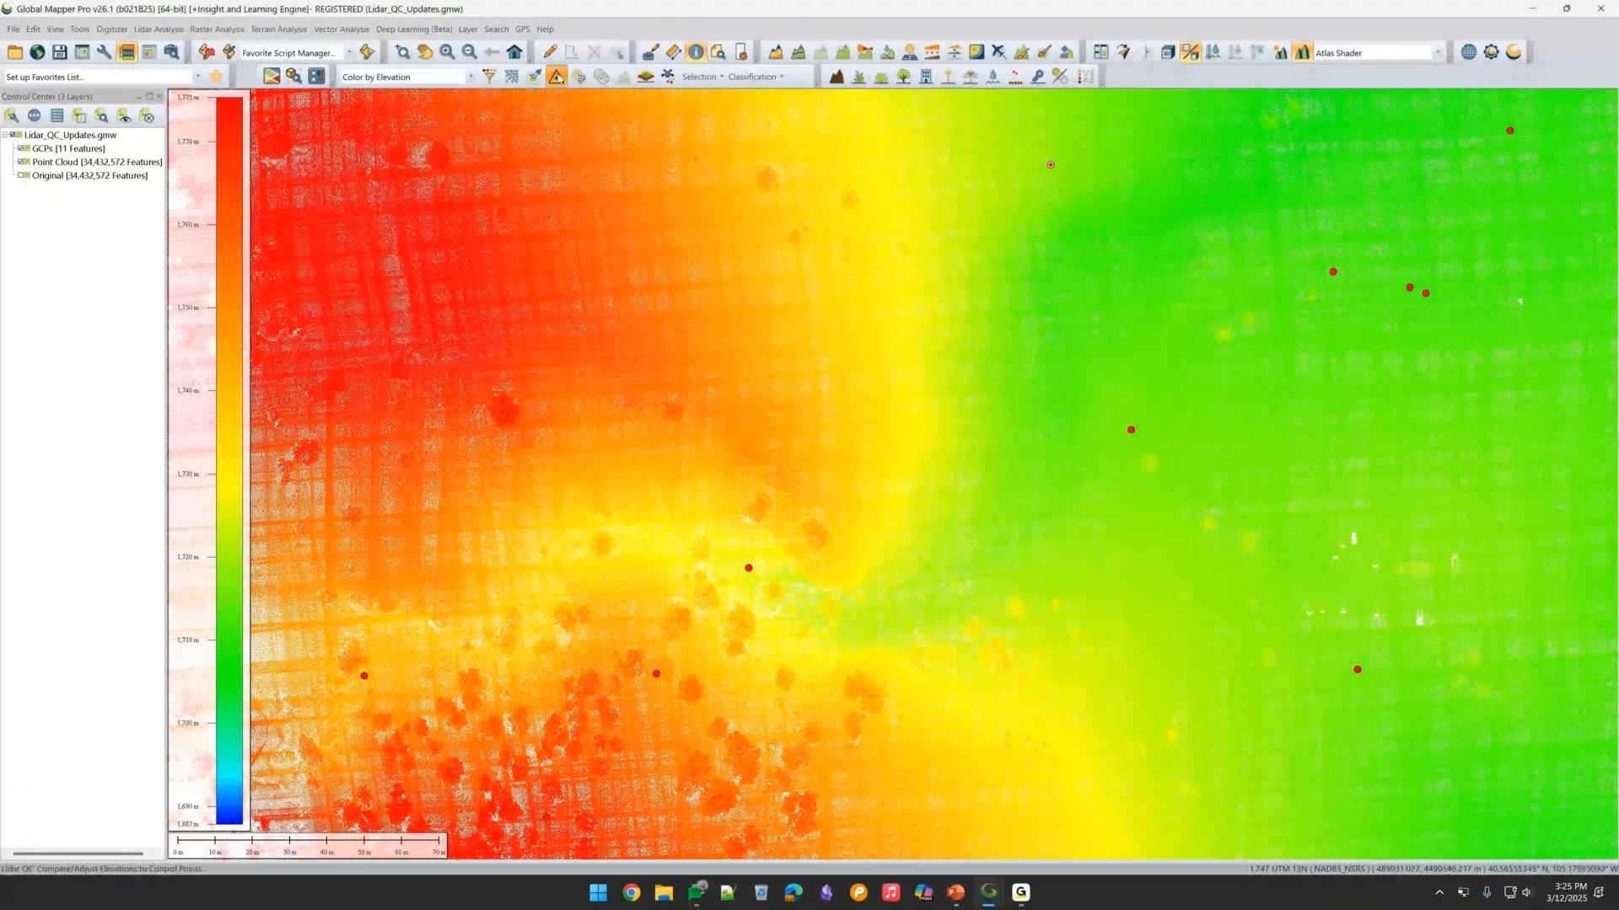
# Compare the Point Cloud layer to the selected control point within 5 point spacings, using at most 9 returns, and review the match information.
pyautogui.click(557, 77)
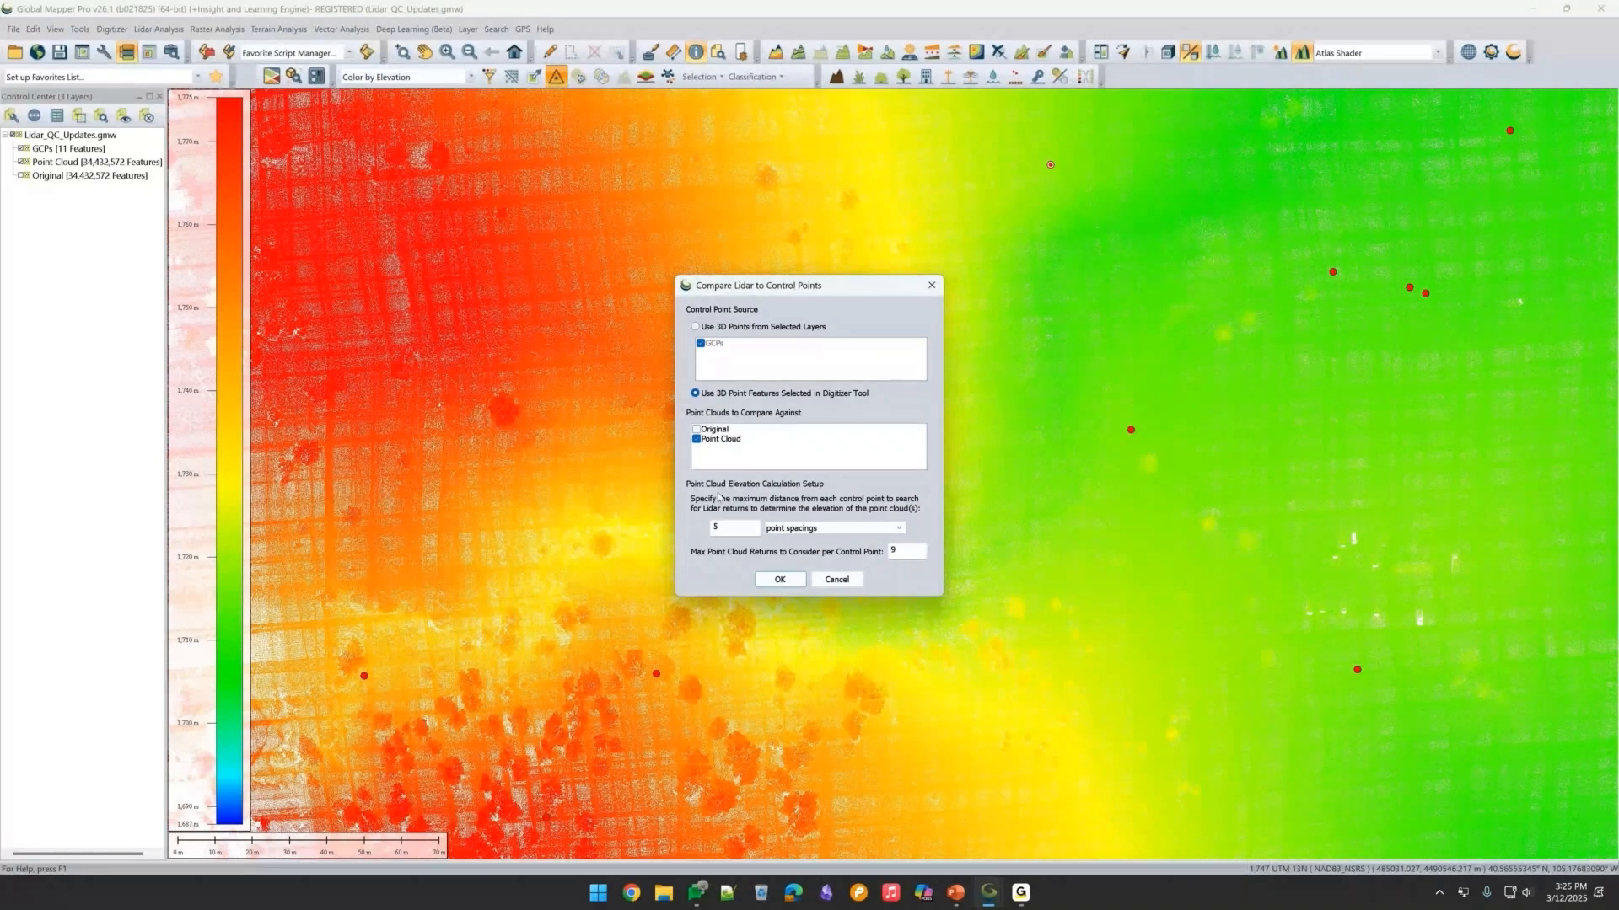
pyautogui.click(780, 580)
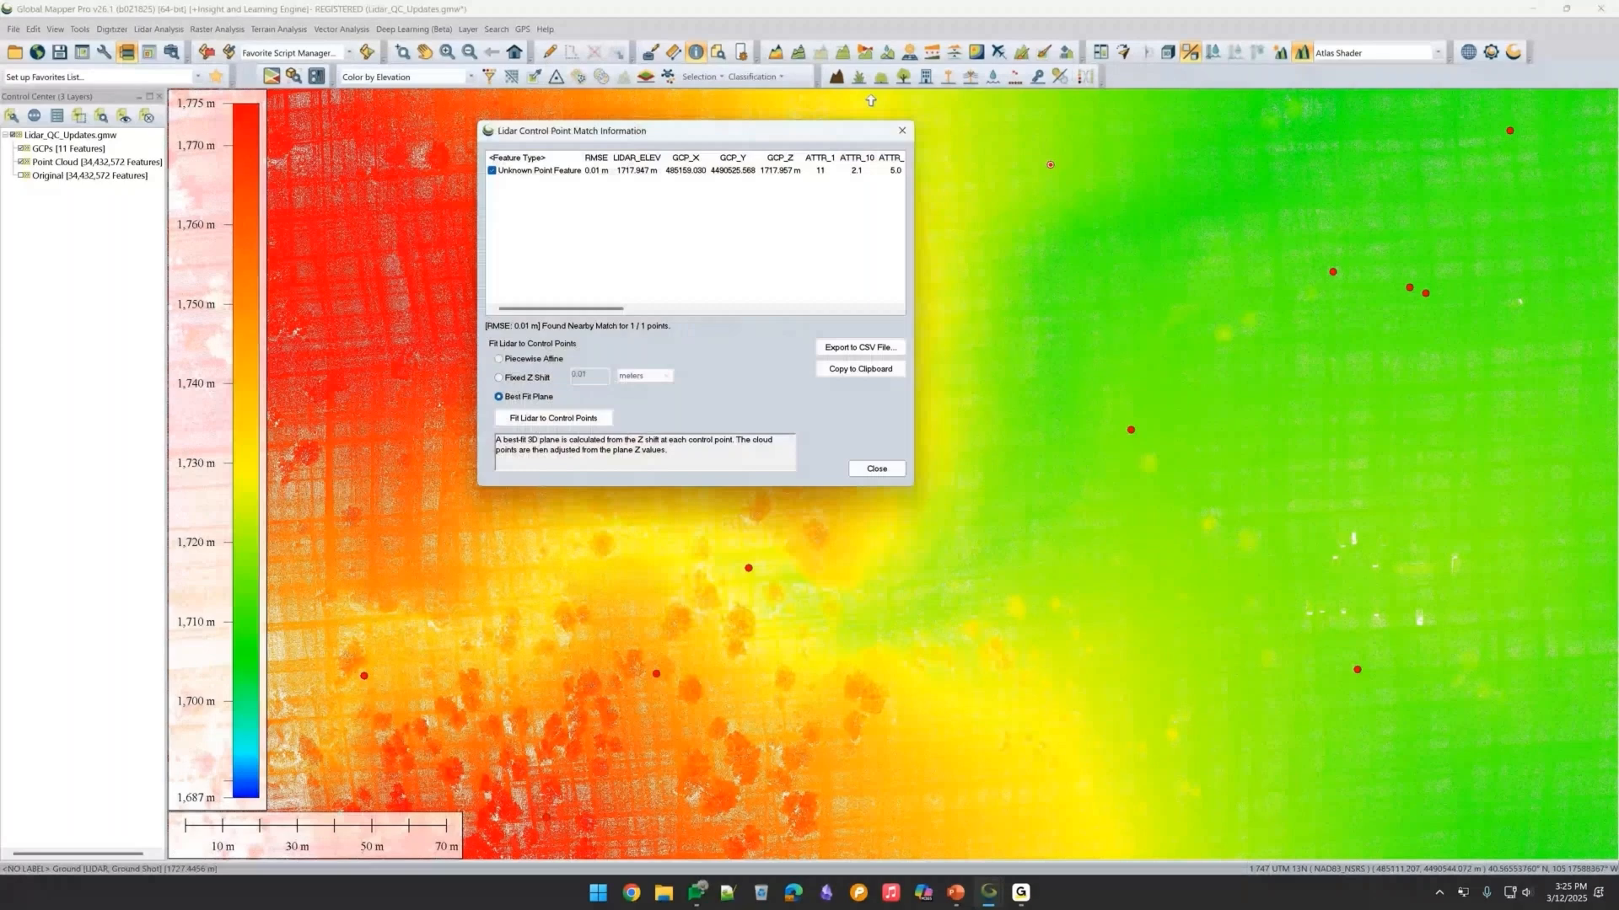
pyautogui.click(902, 131)
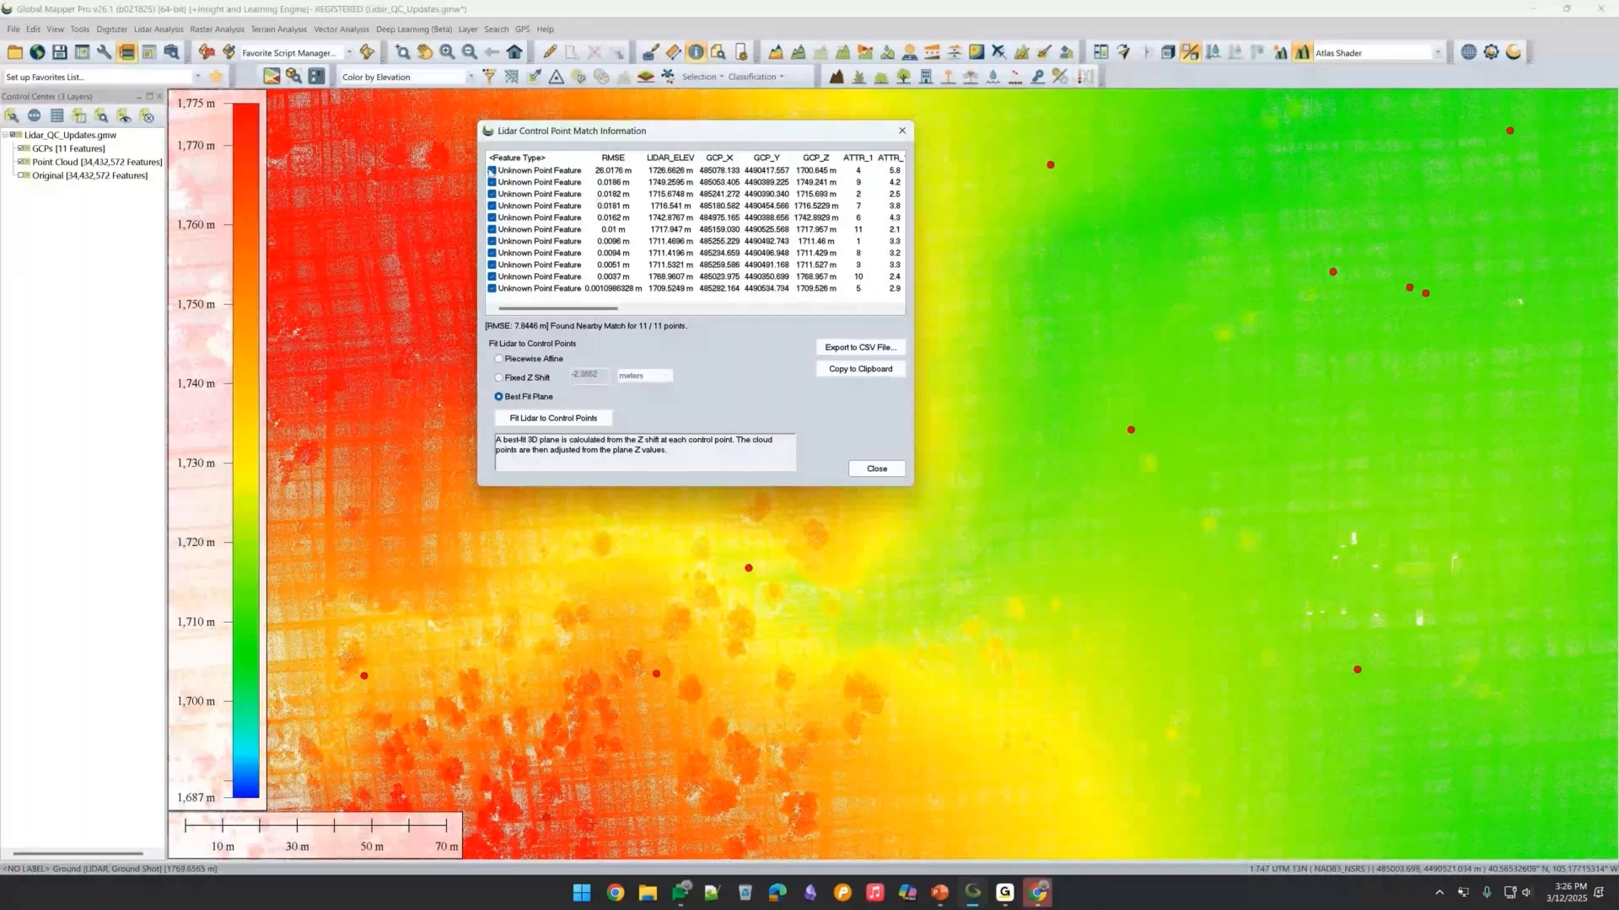
# Exclude the control point with the 26.0176 m RMSE from the lidar match and keep the other control points included.
pyautogui.click(491, 171)
pyautogui.click(492, 194)
pyautogui.click(492, 183)
pyautogui.click(493, 193)
pyautogui.click(493, 182)
pyautogui.click(622, 171)
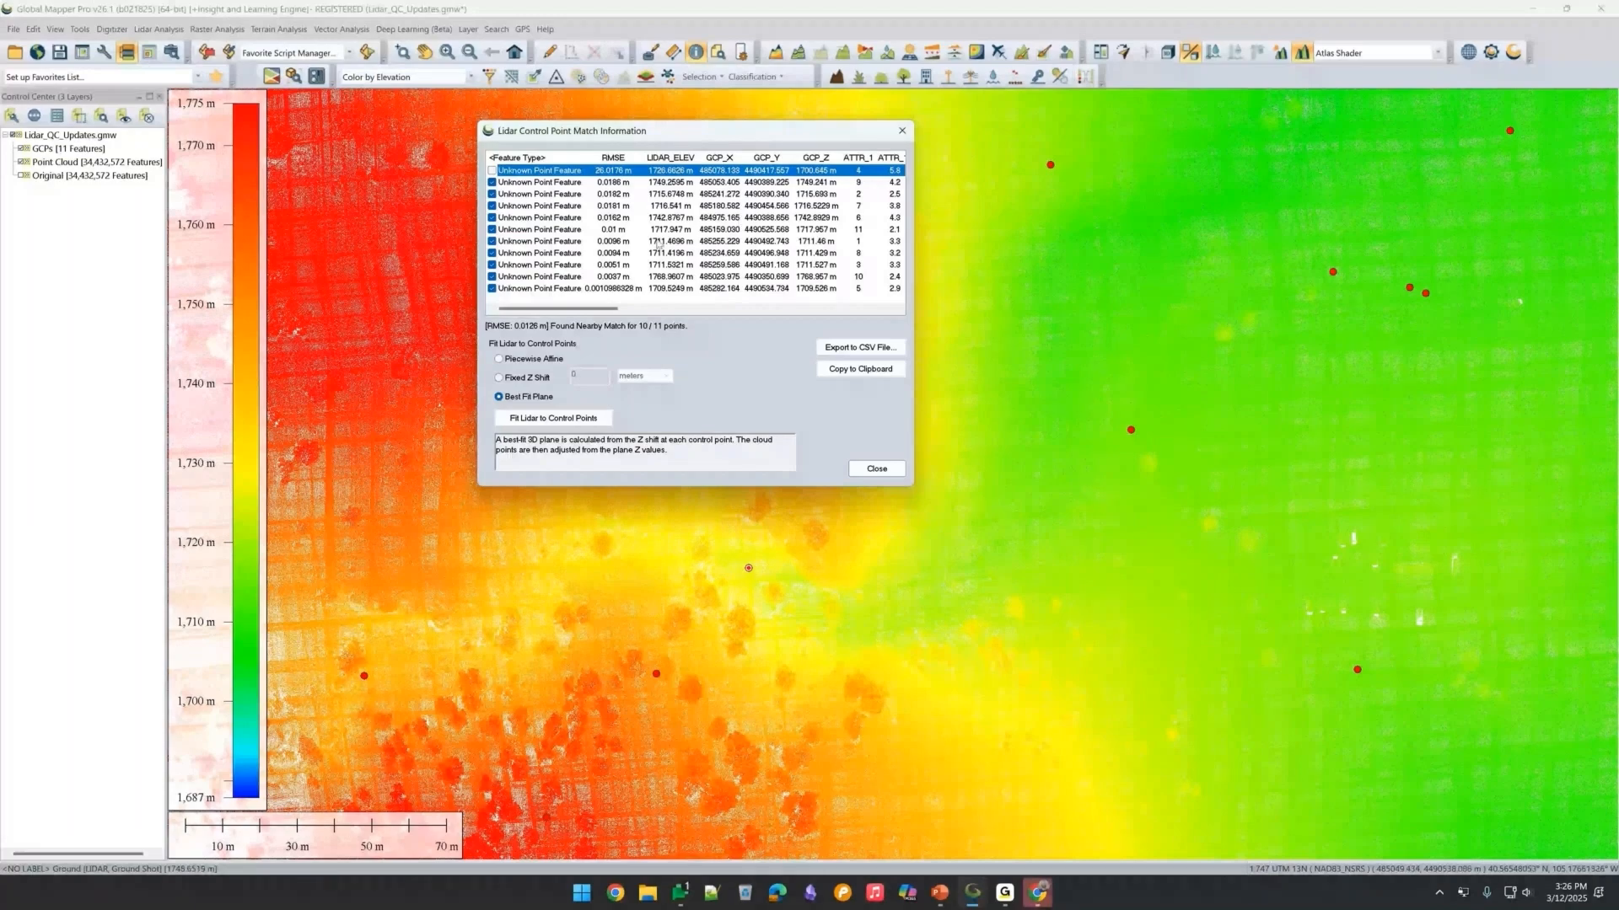
# Fit the lidar elevations to the included control points with the Best Fit Plane method and close the match information.
pyautogui.click(601, 419)
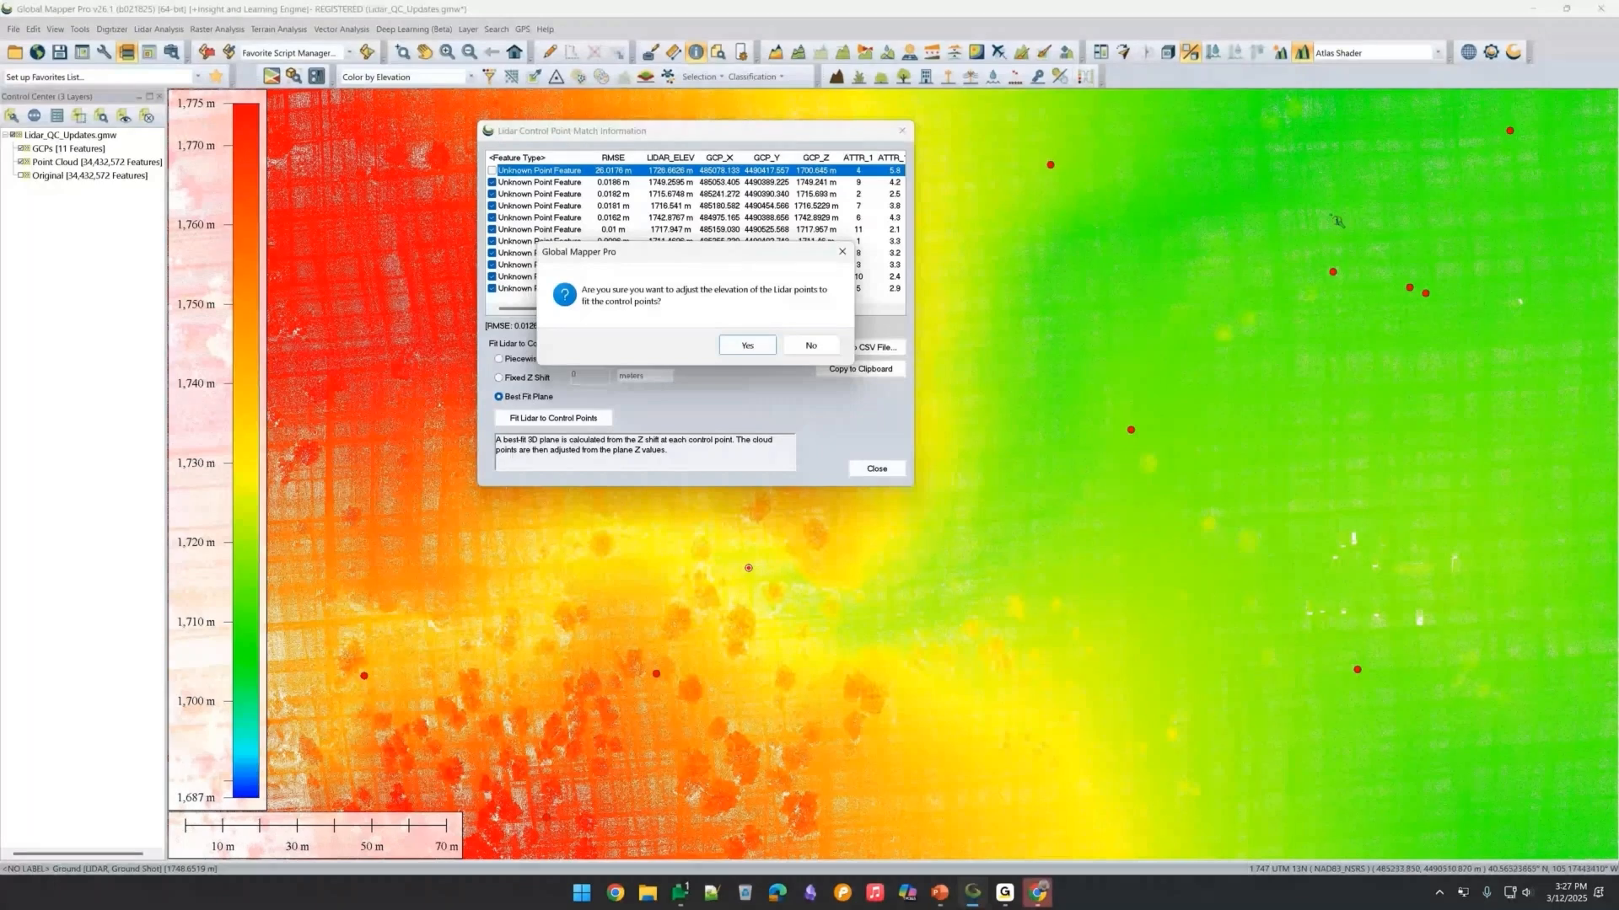
pyautogui.click(774, 354)
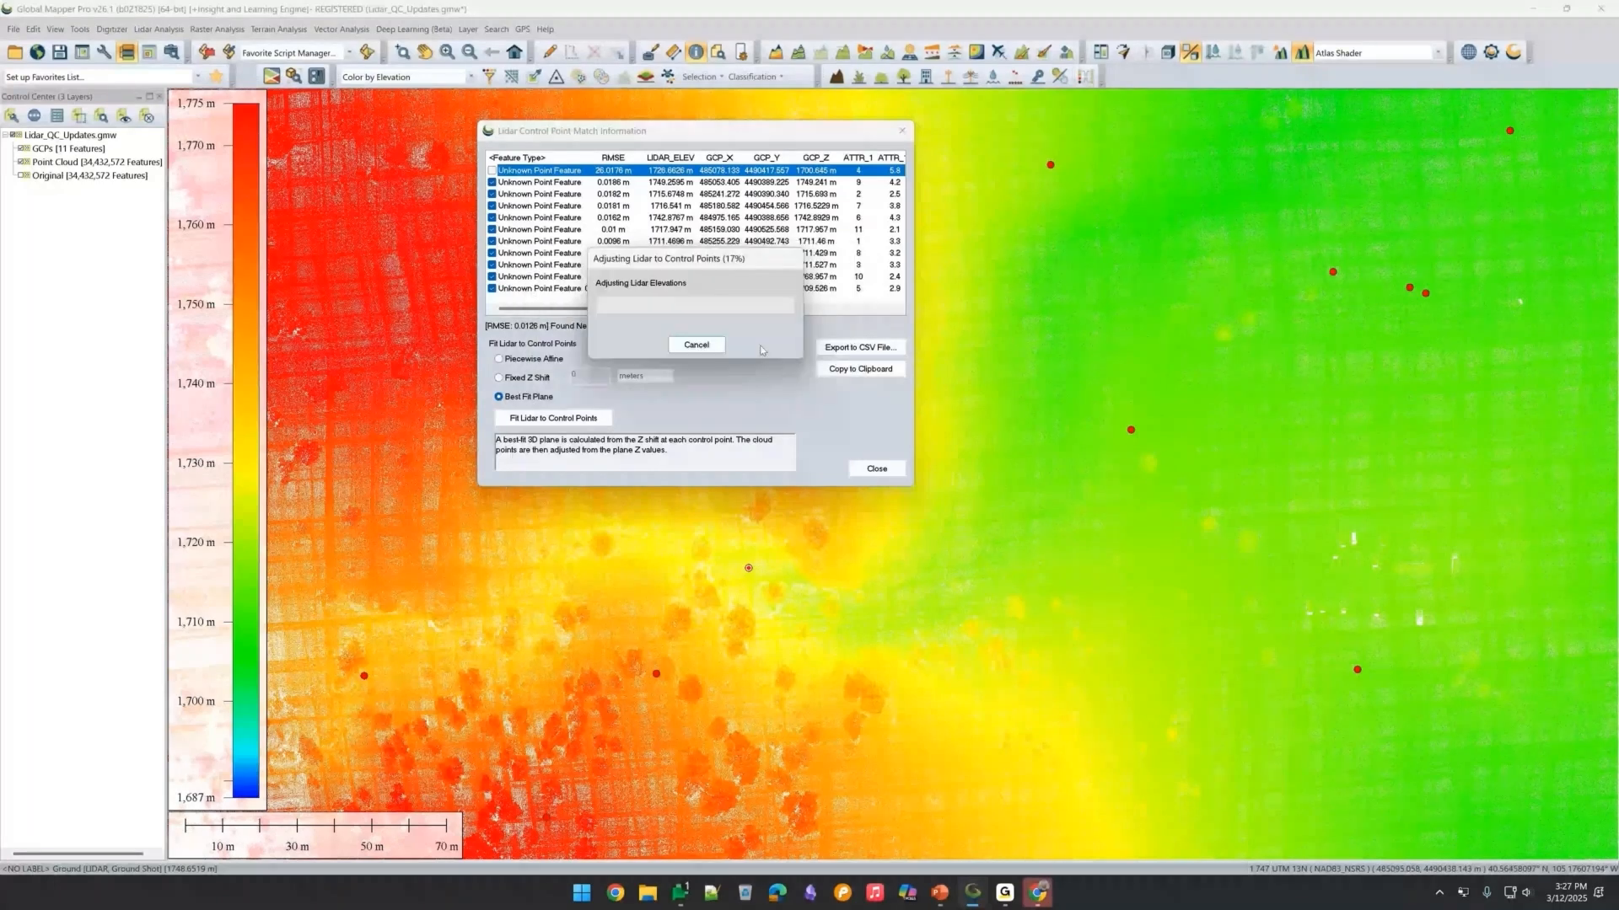
pyautogui.click(796, 346)
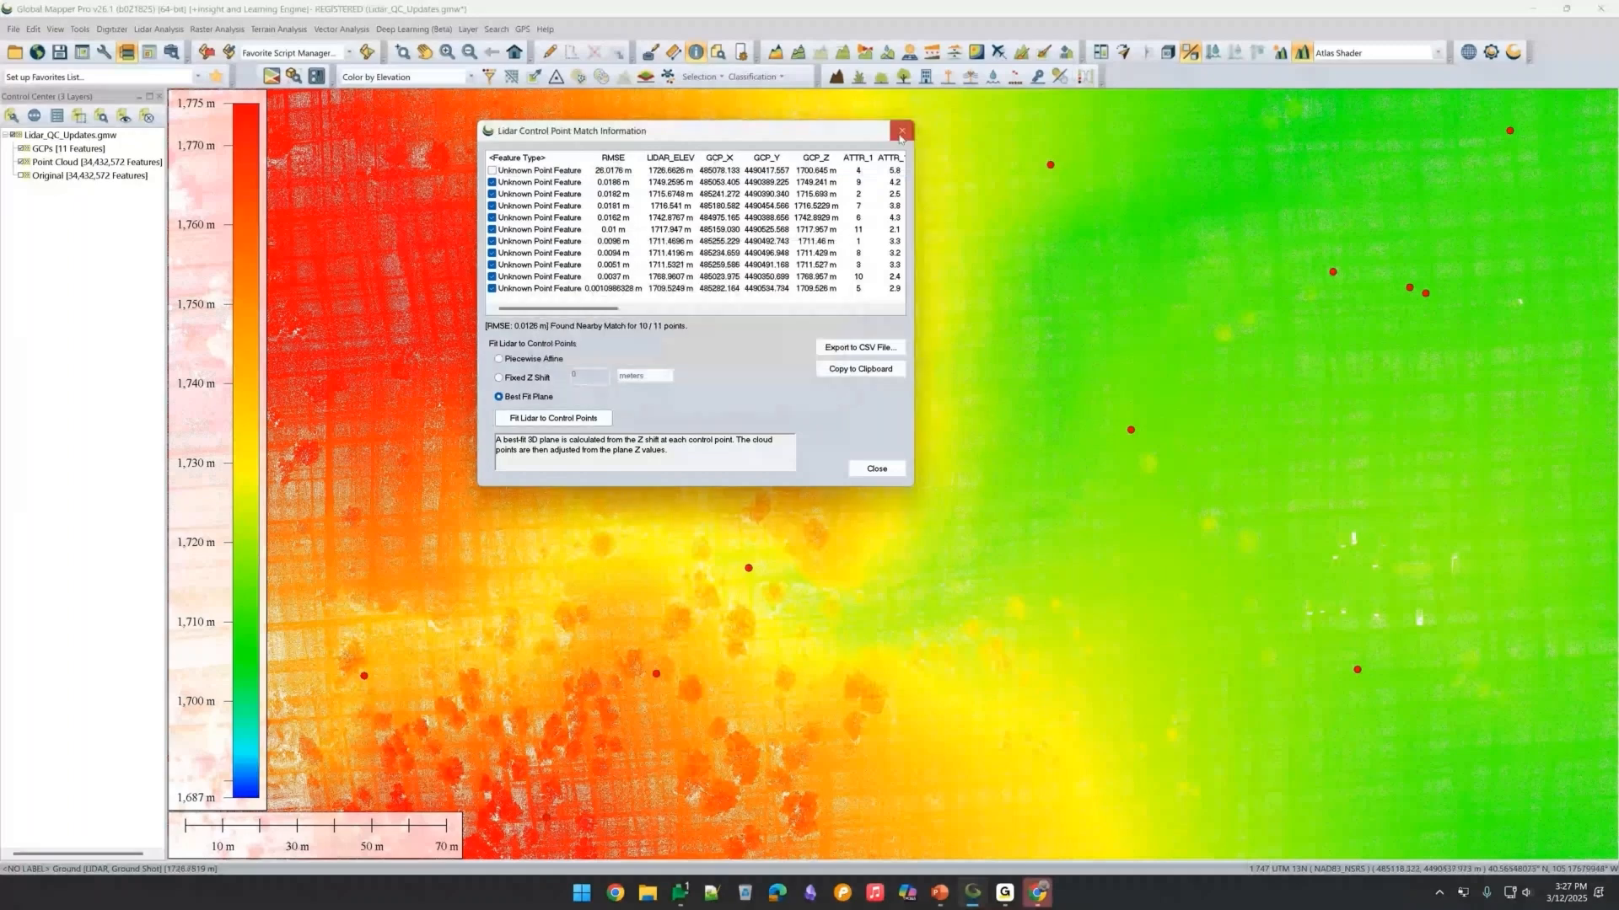
pyautogui.click(901, 133)
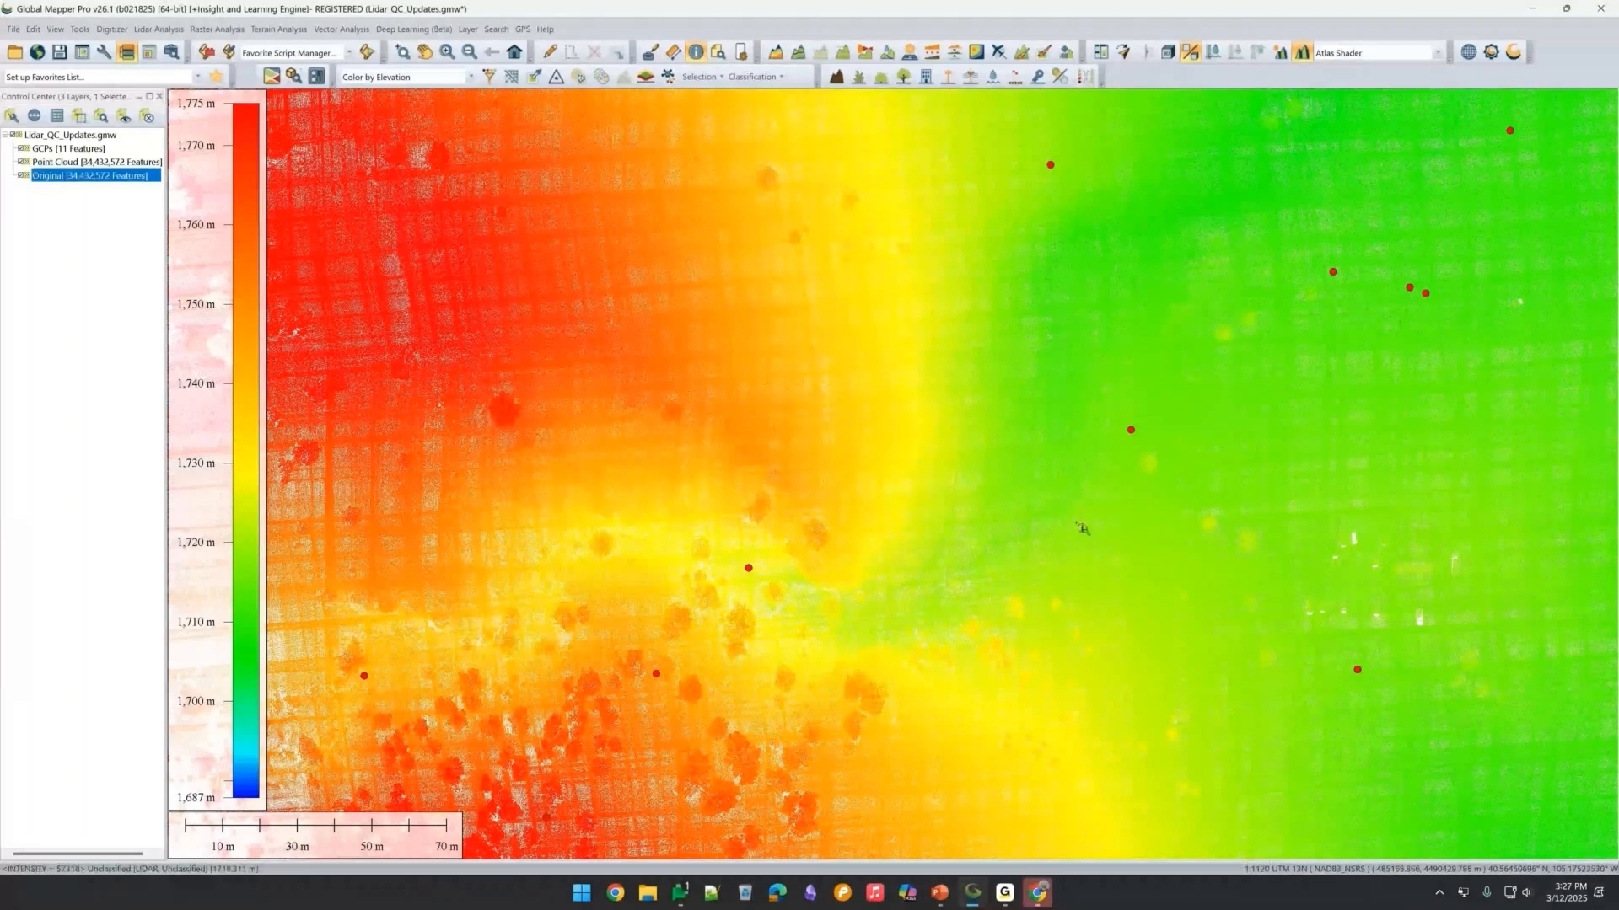
# Cut a north-south path profile about 5.3 m long through the raised object just northeast of the southeastern control point and enlarge the profile.
pyautogui.scroll(-2, 1081, 529)
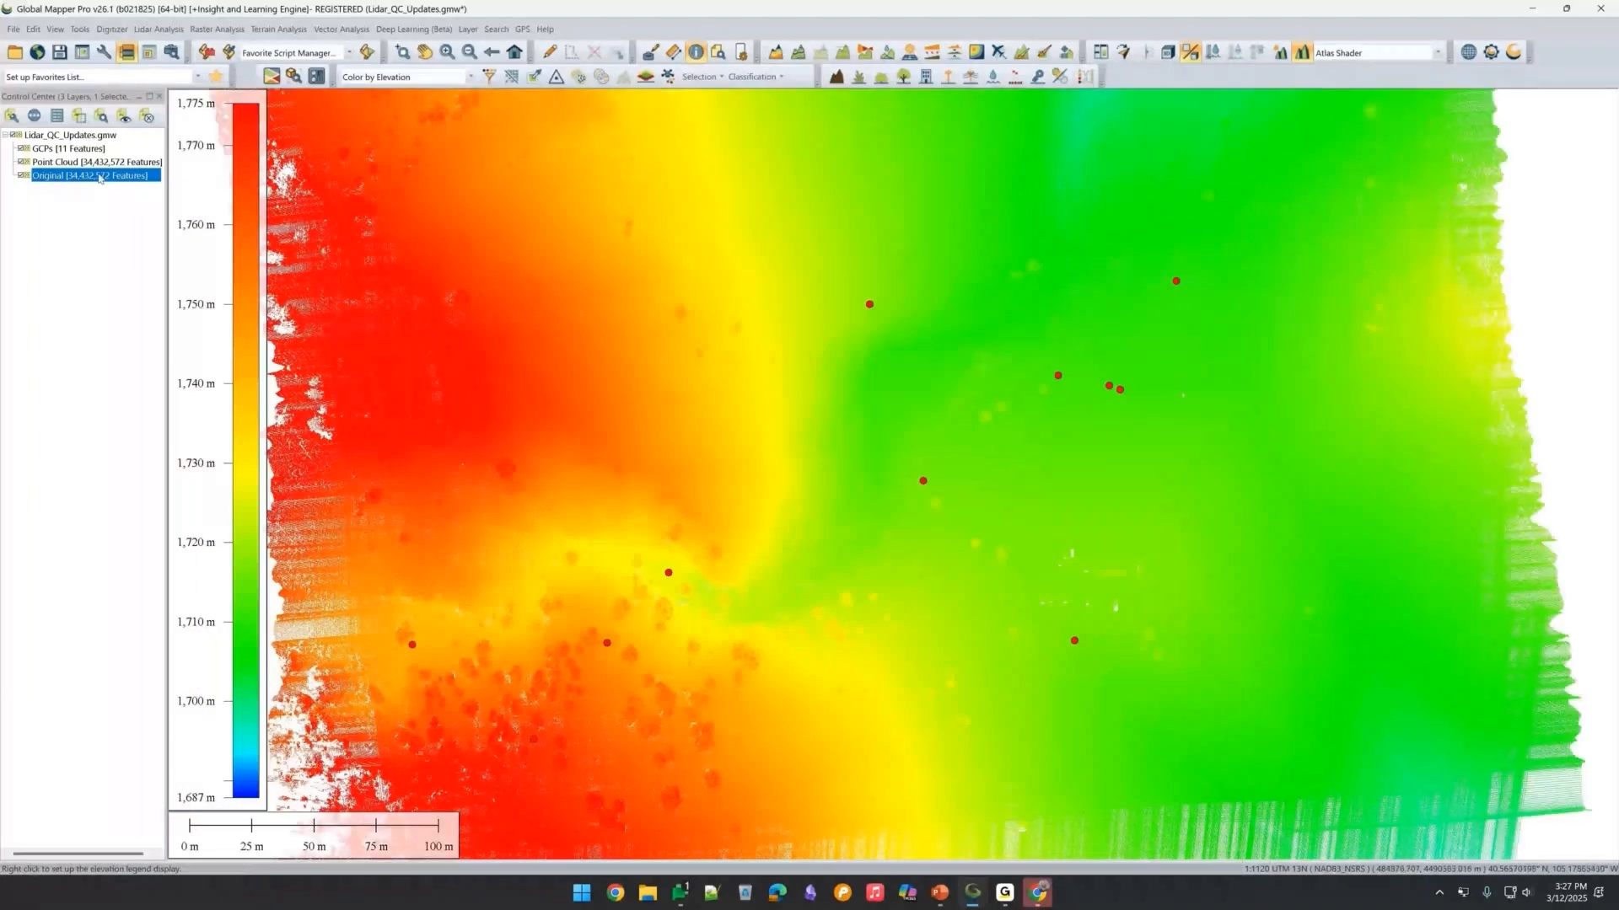
pyautogui.scroll(2, 1109, 595)
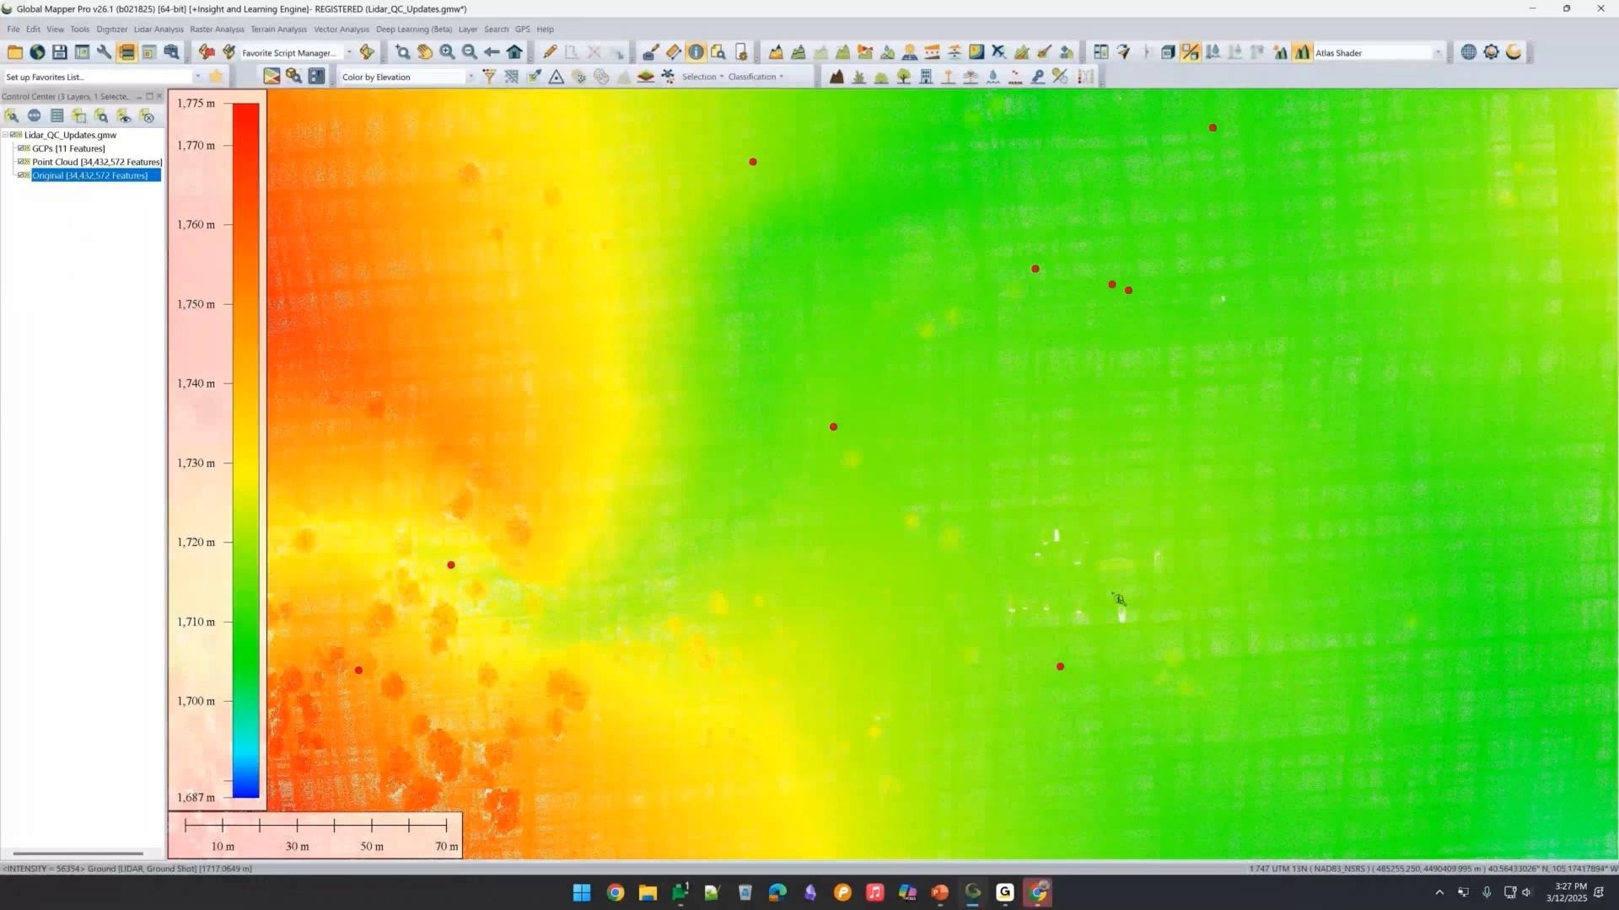
pyautogui.hotkey('alt', 'p')
pyautogui.click(1117, 558)
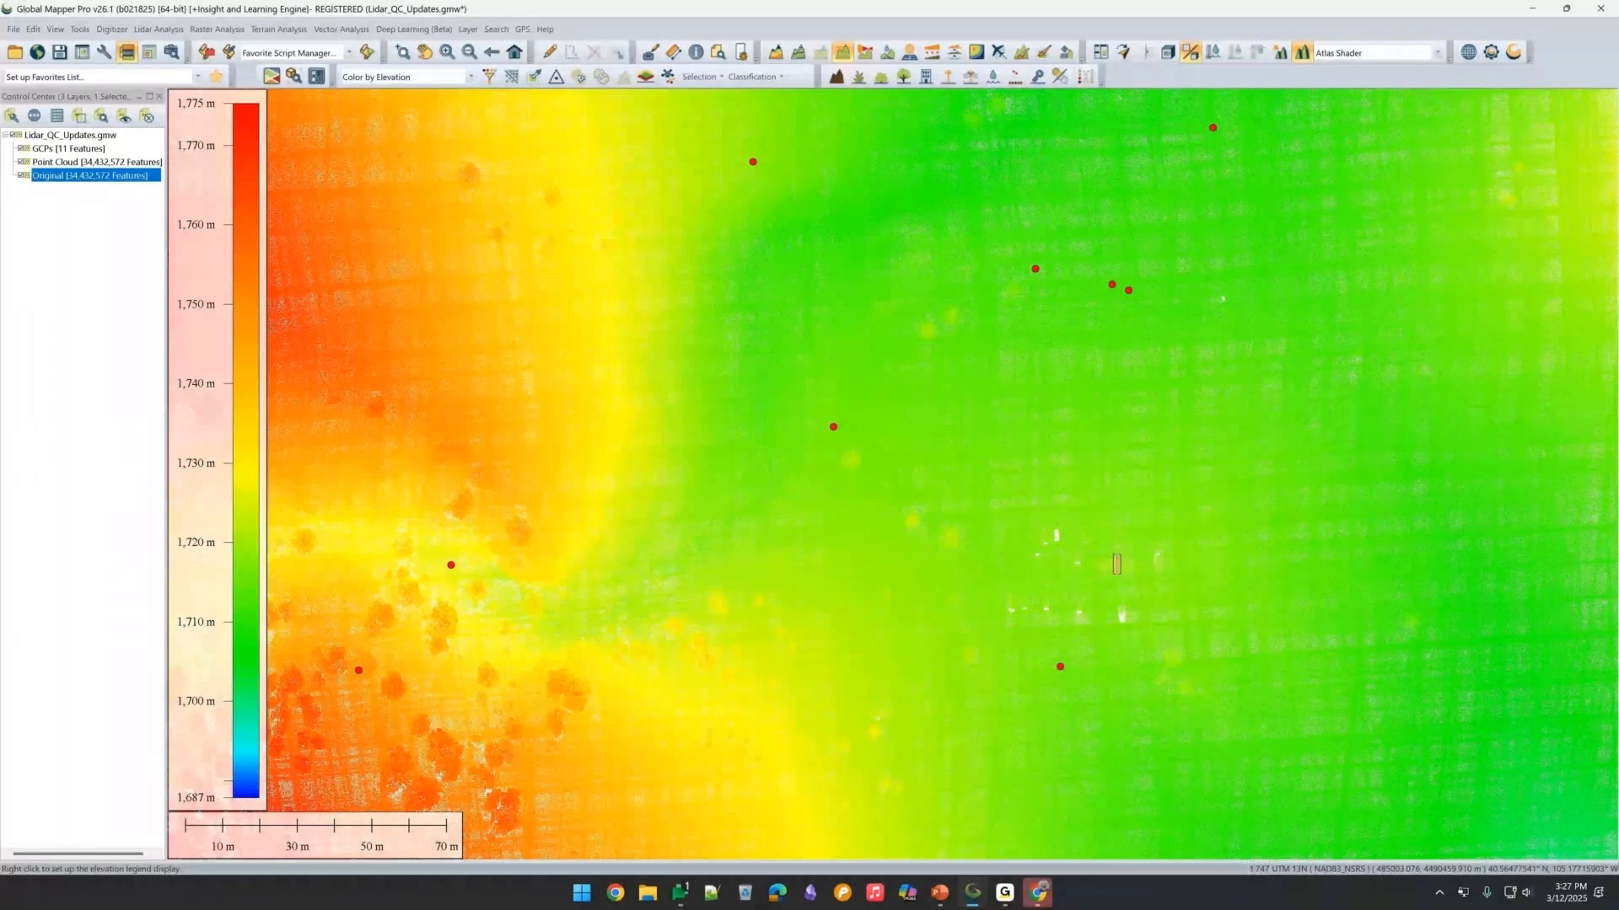
pyautogui.click(1117, 565)
pyautogui.click(1505, 86)
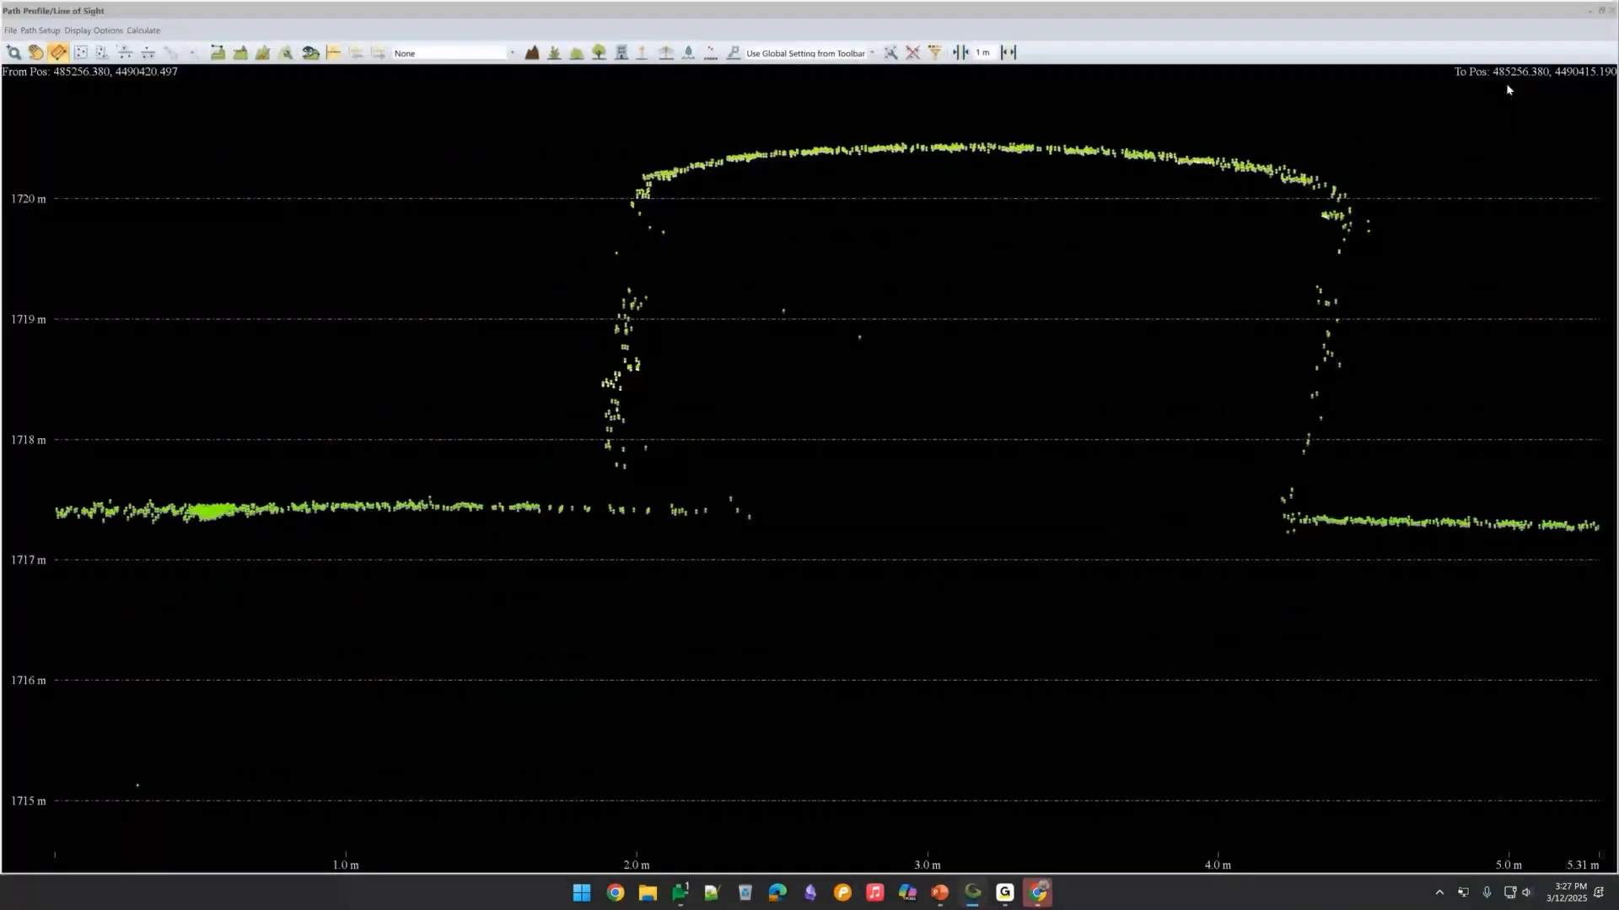
# Examine the top surface of the profiled object up close to compare the original and adjusted returns, then put the profile away.
pyautogui.scroll(1, 1076, 131)
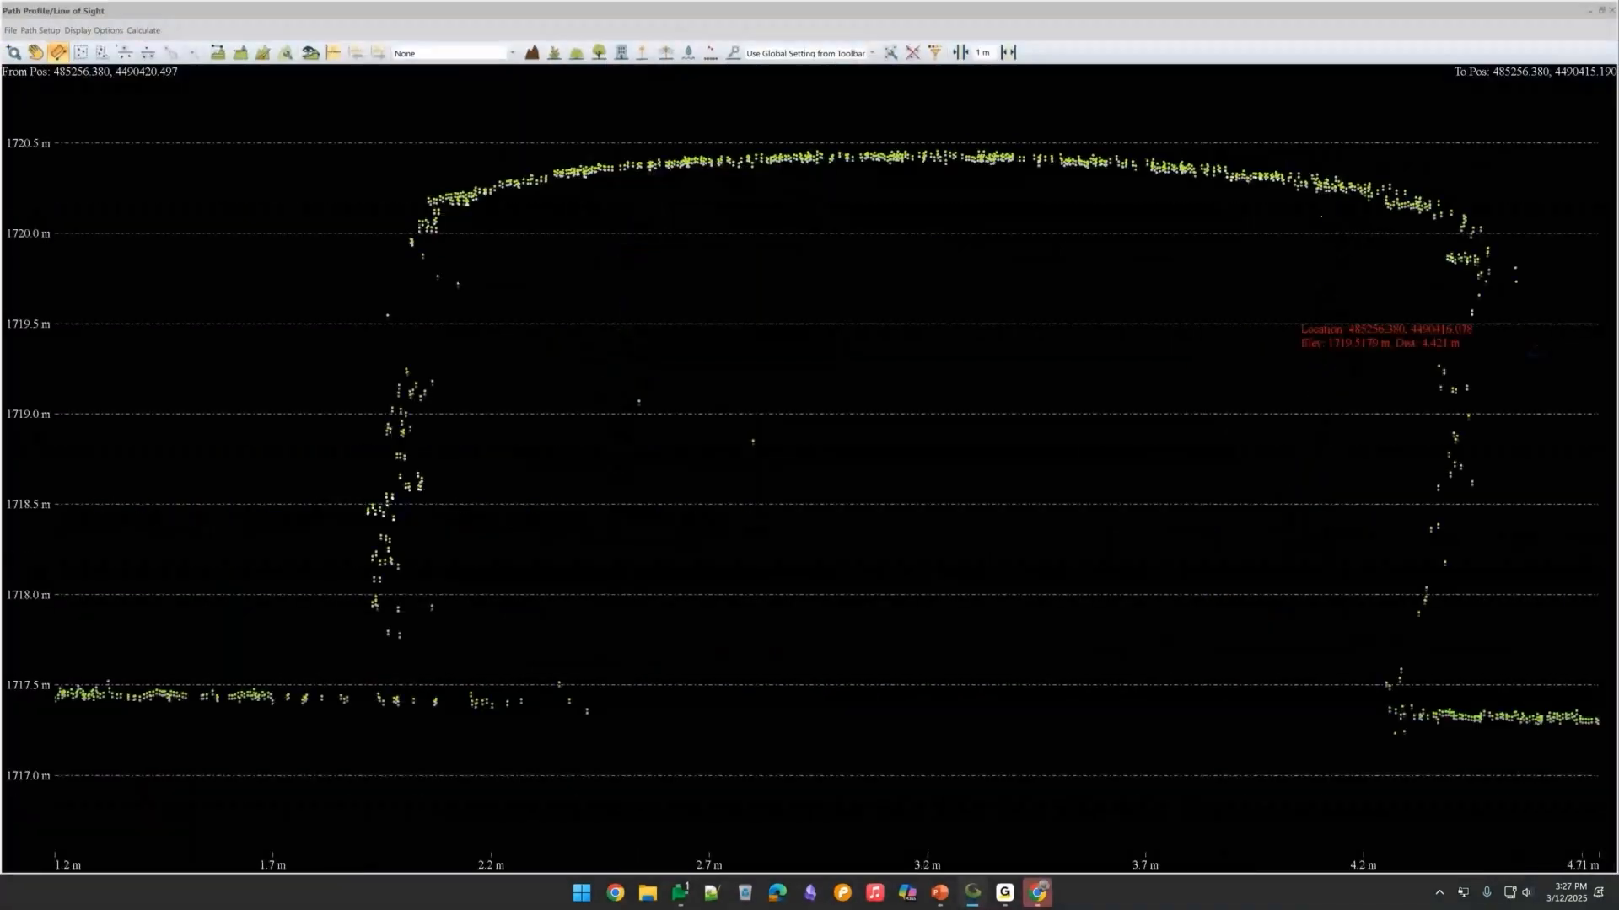
pyautogui.scroll(1, 881, 135)
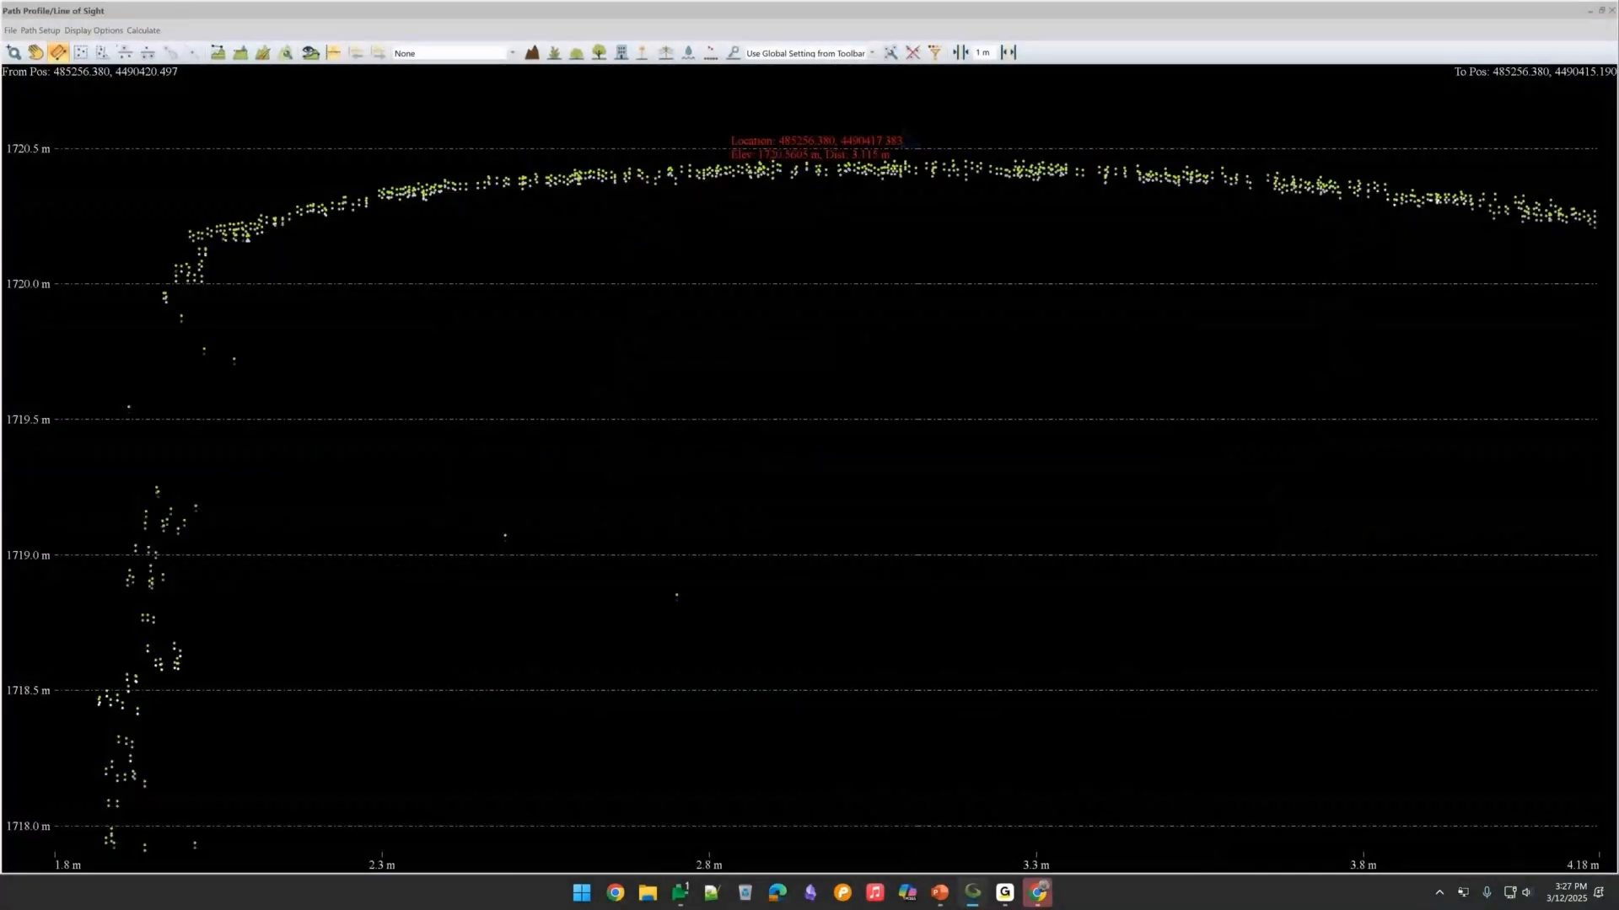
pyautogui.scroll(2, 906, 136)
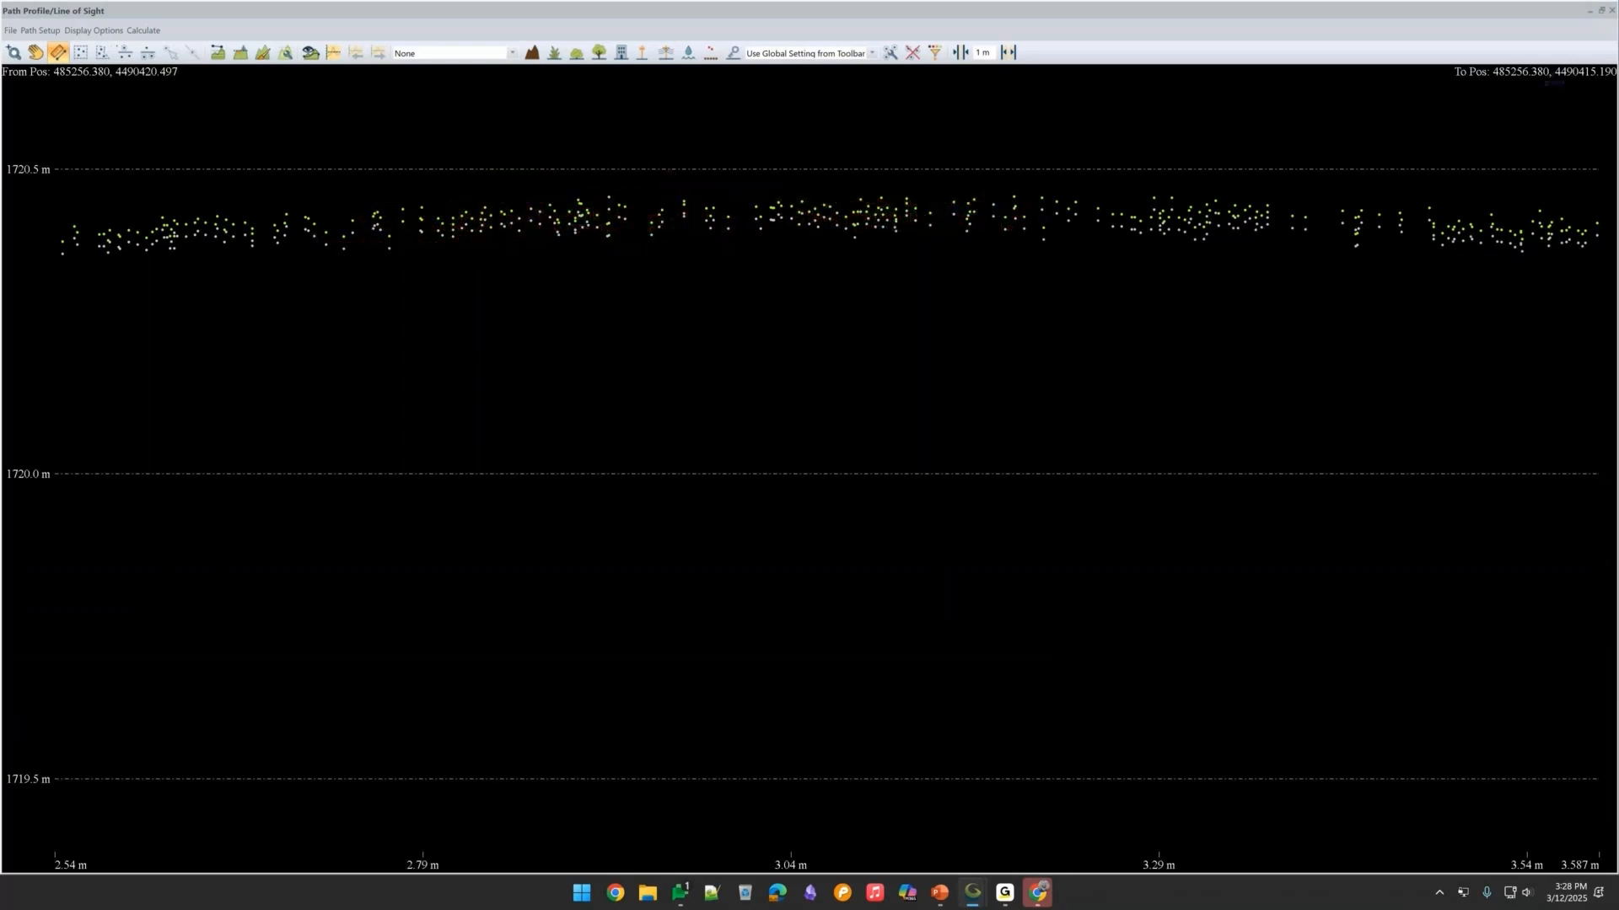
pyautogui.click(1590, 11)
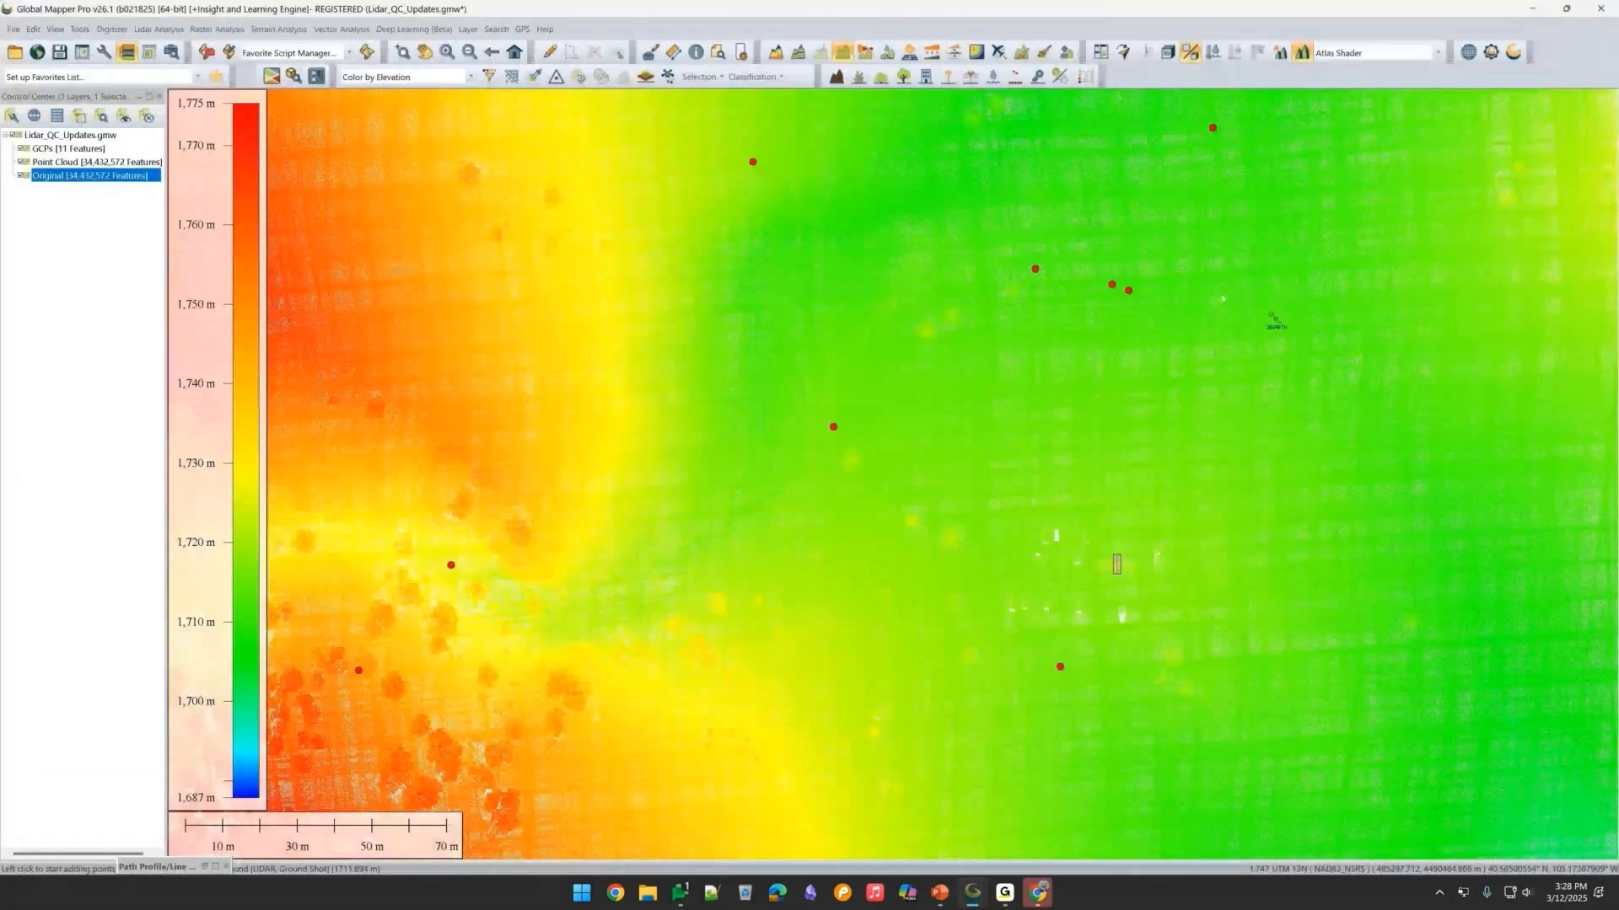
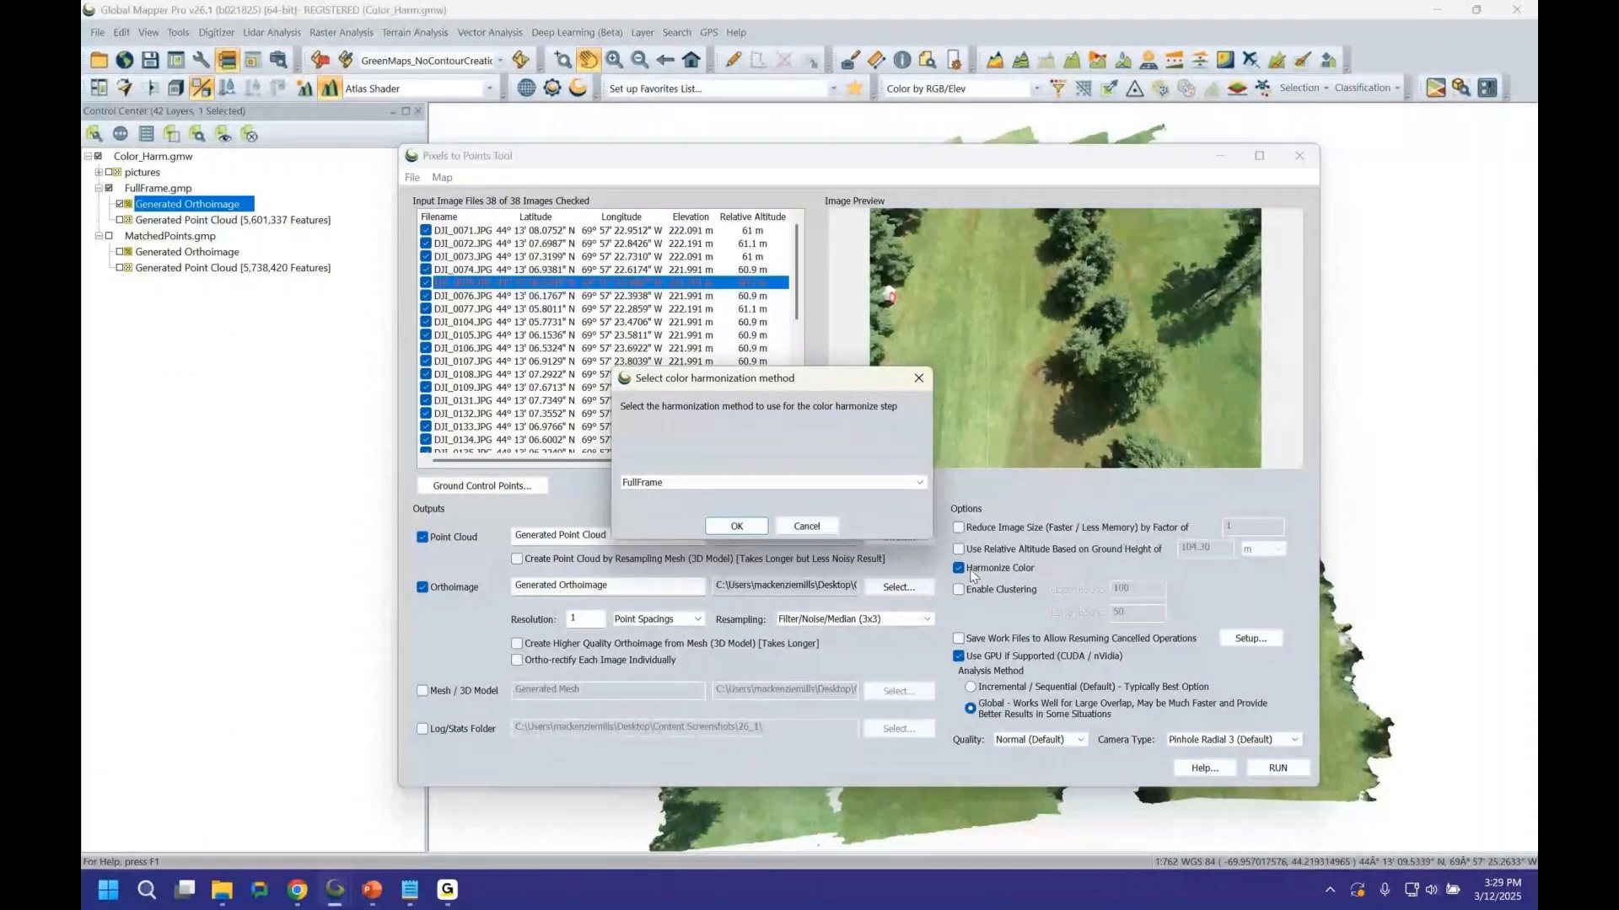
# Review the FullFrame, Matched Points and VLD Segment color harmonization methods for the Pixels to Points processing.
pyautogui.moveTo(776, 390); pyautogui.dragTo(890, 407)
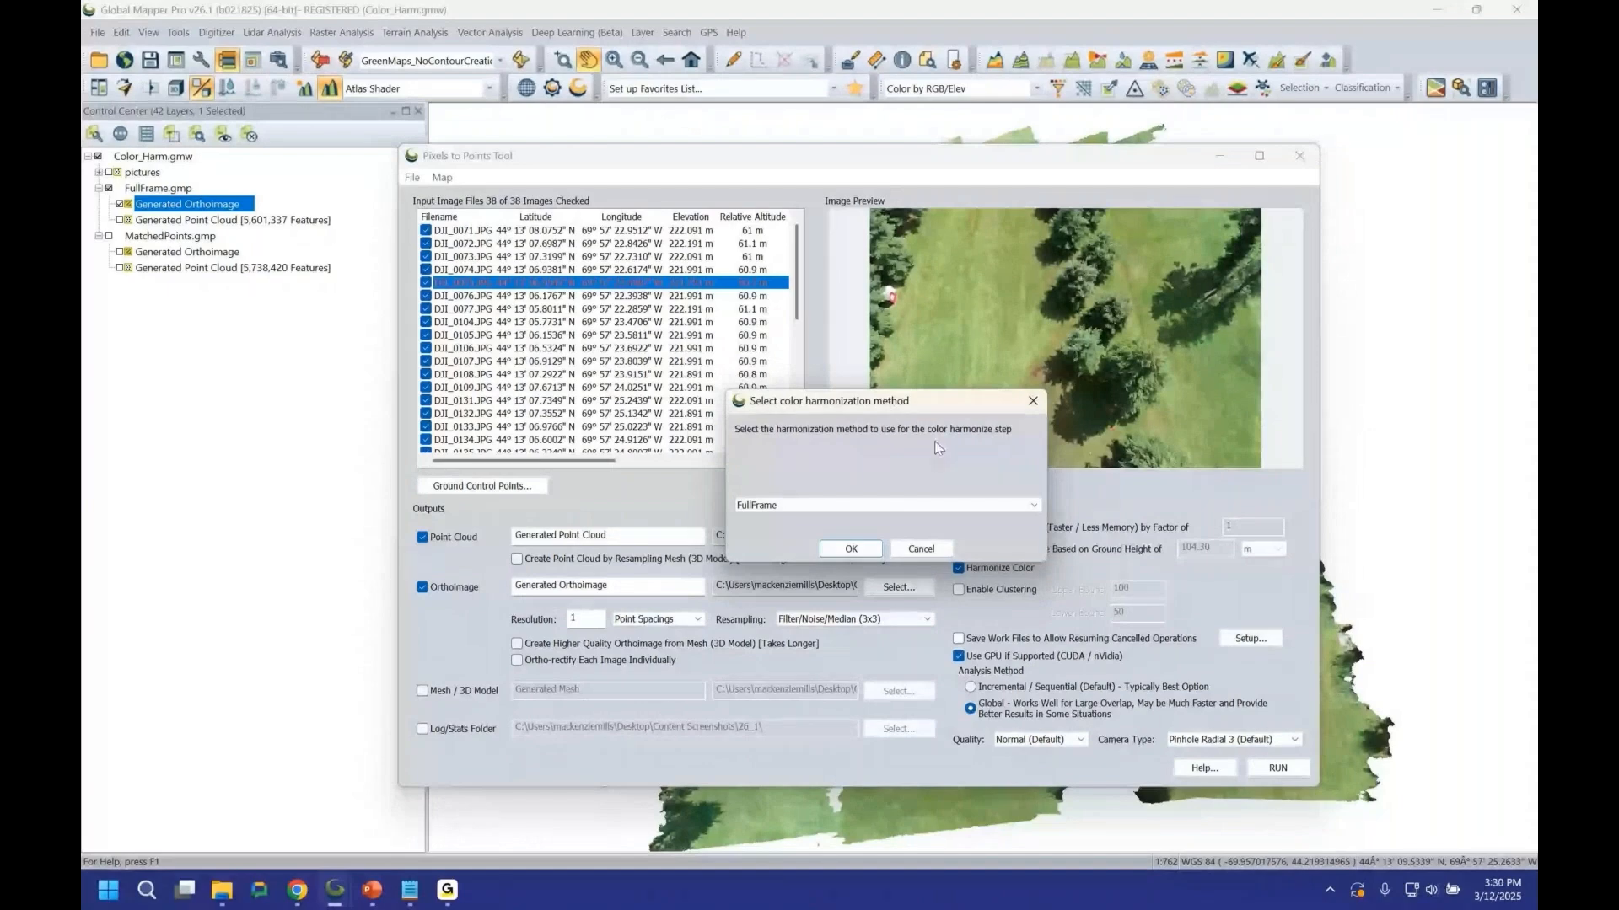
pyautogui.click(989, 510)
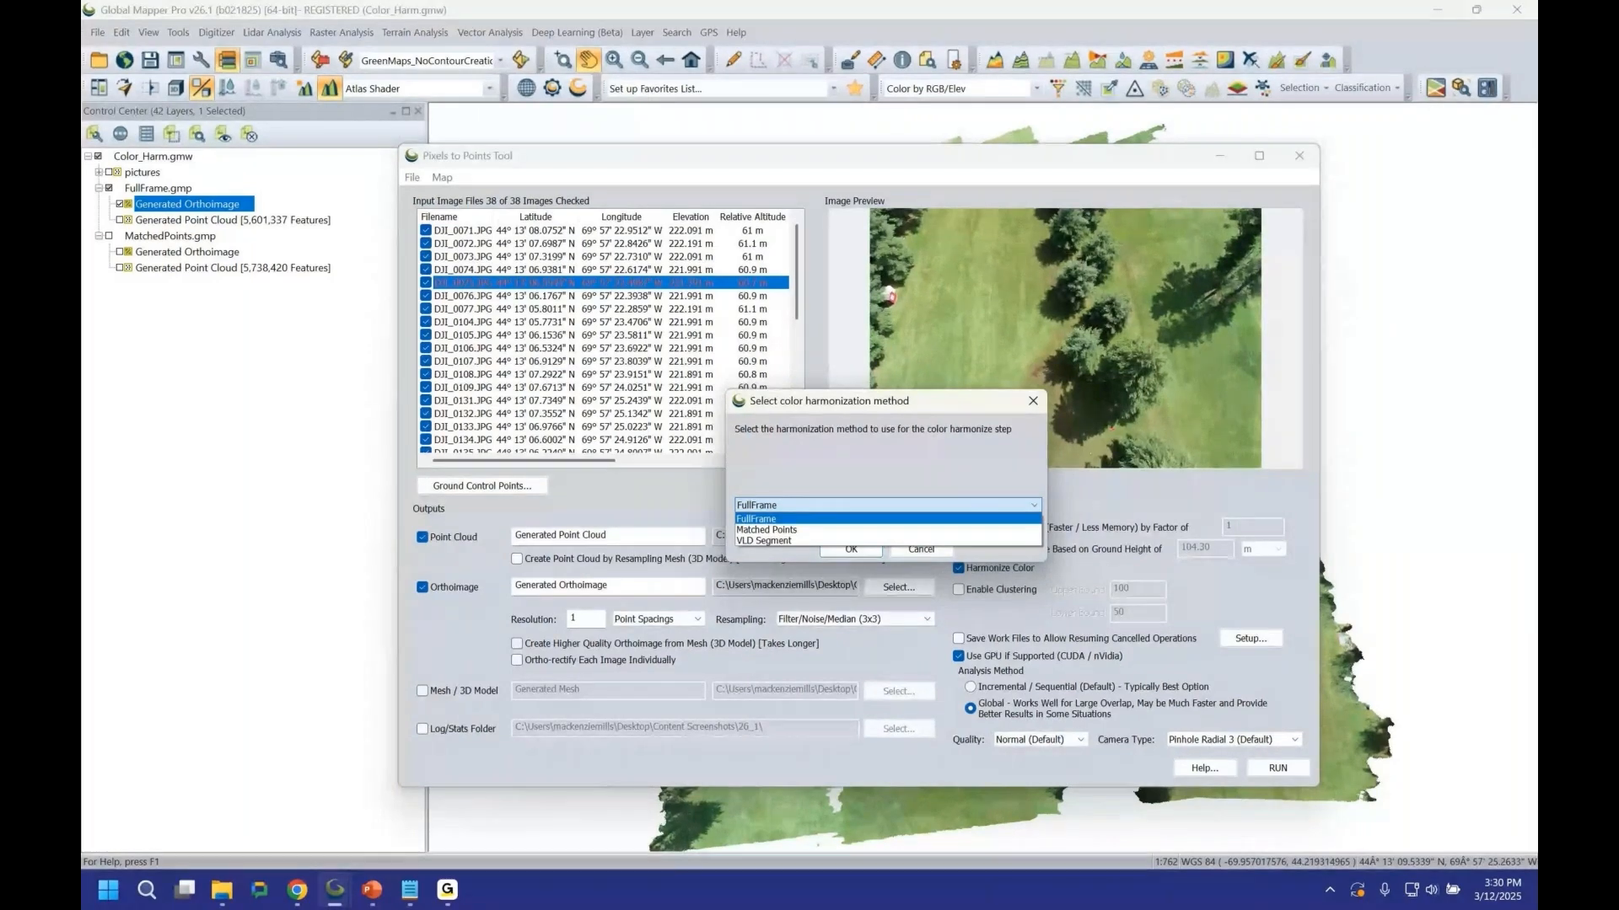
pyautogui.click(865, 405)
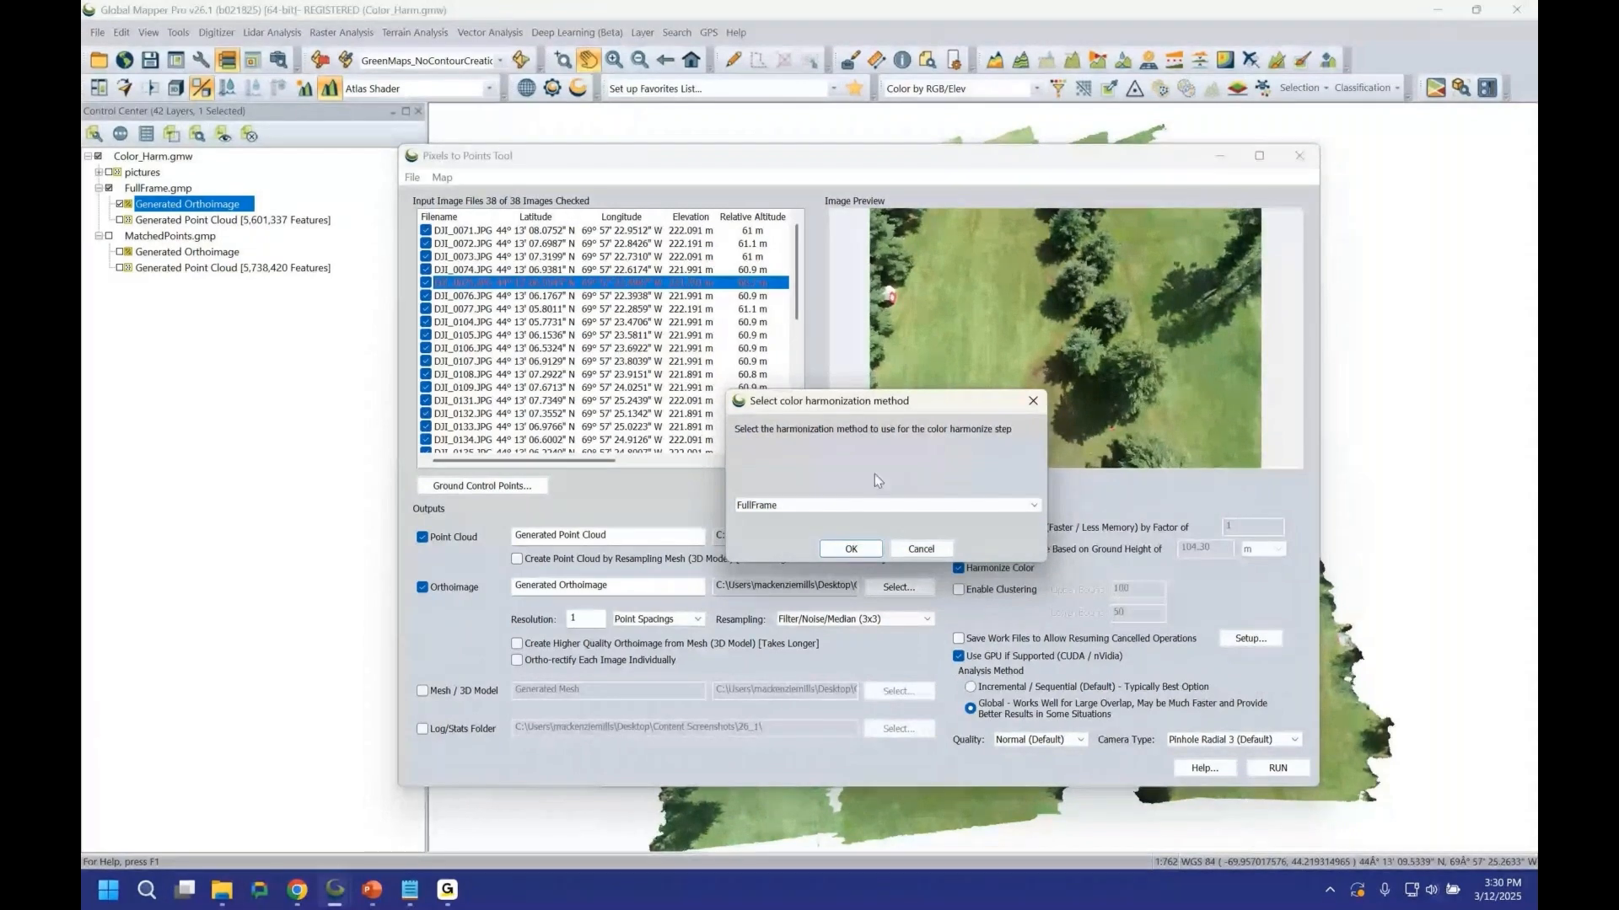
pyautogui.click(879, 504)
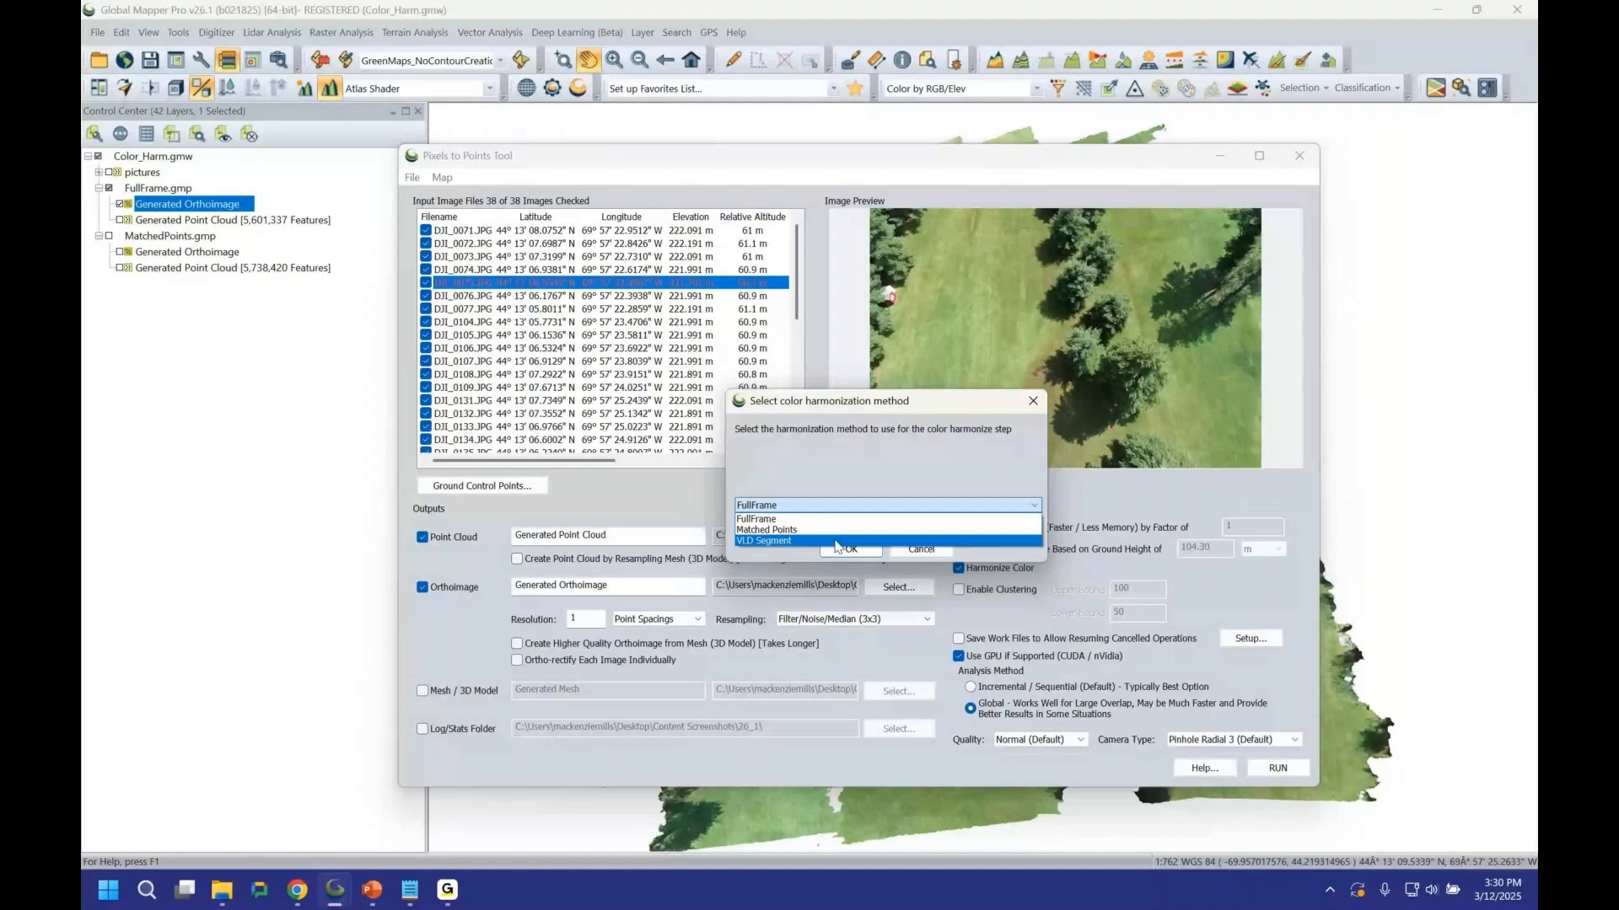
pyautogui.click(892, 451)
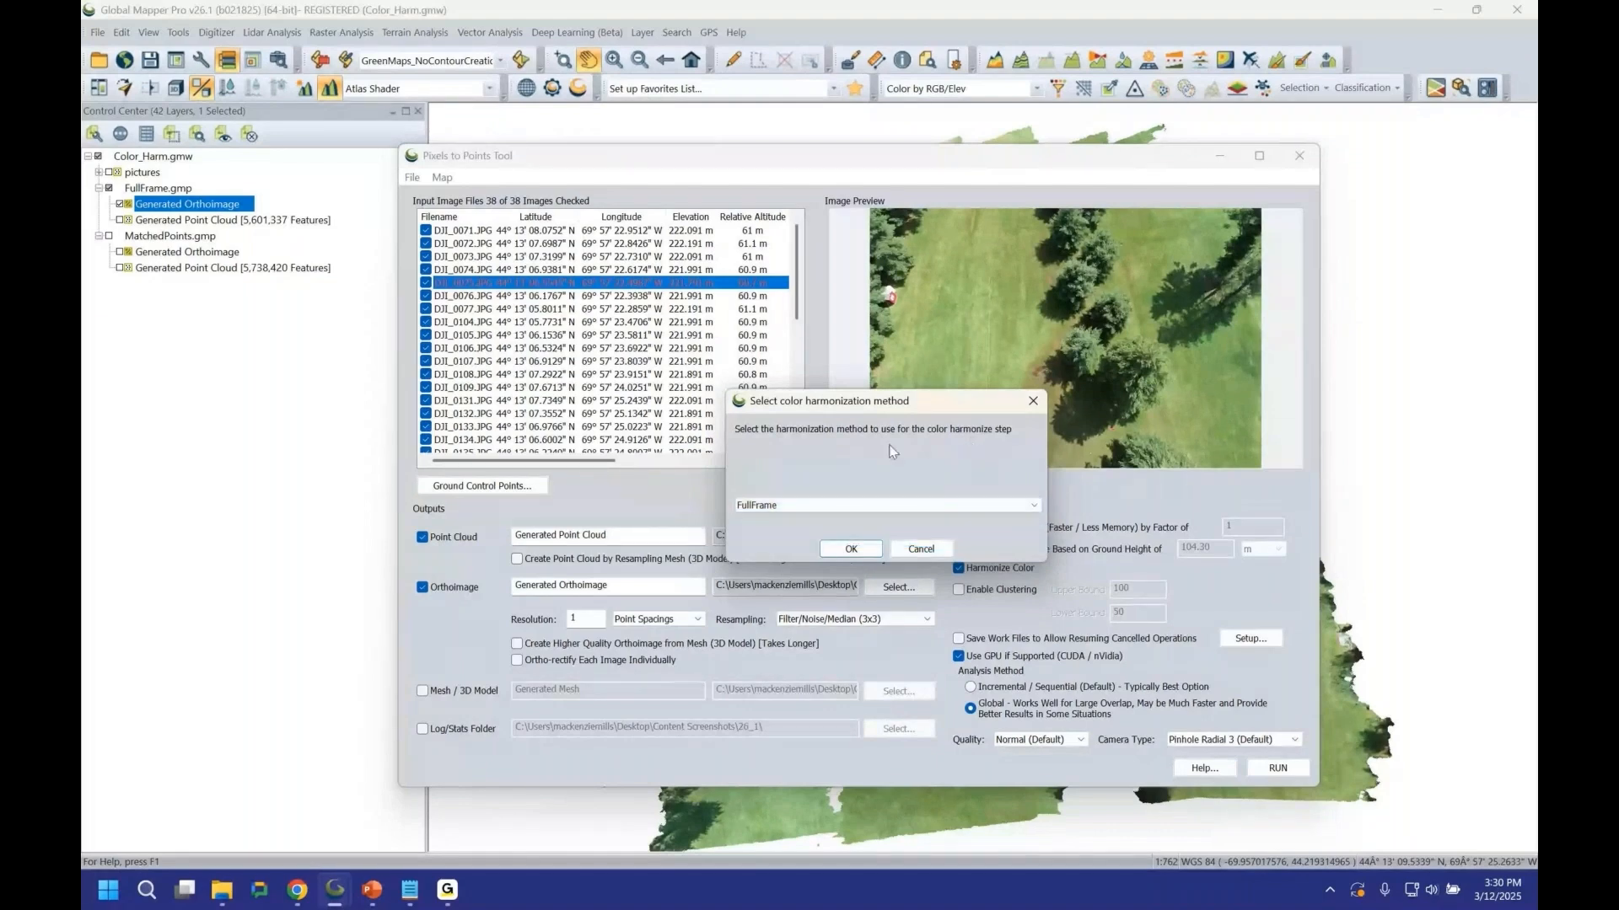
pyautogui.click(825, 506)
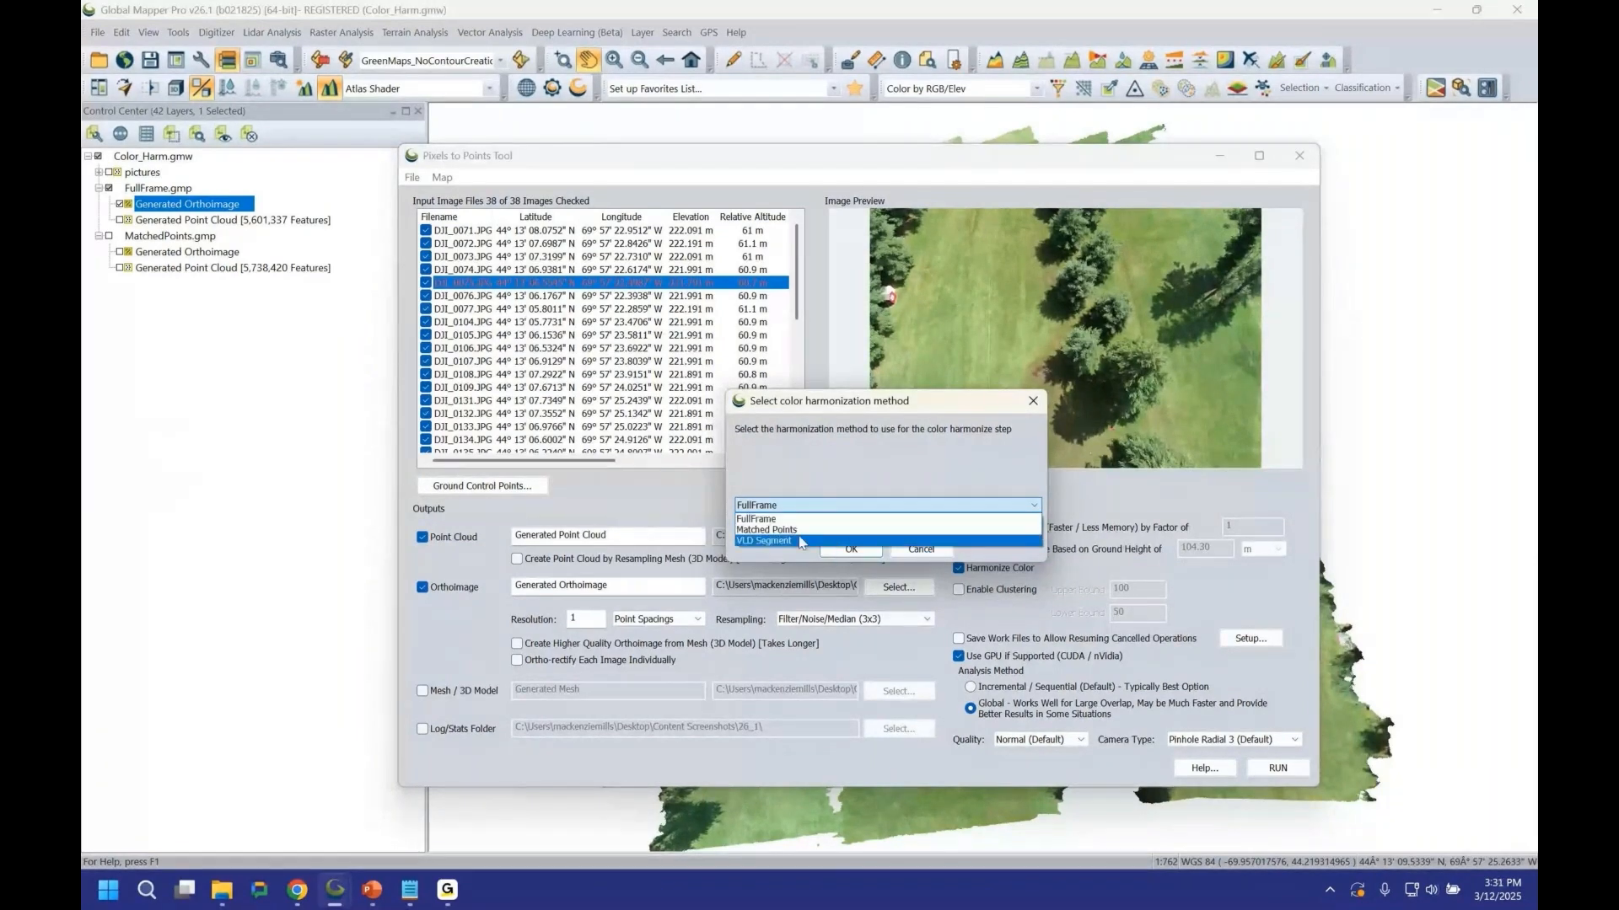
pyautogui.click(799, 541)
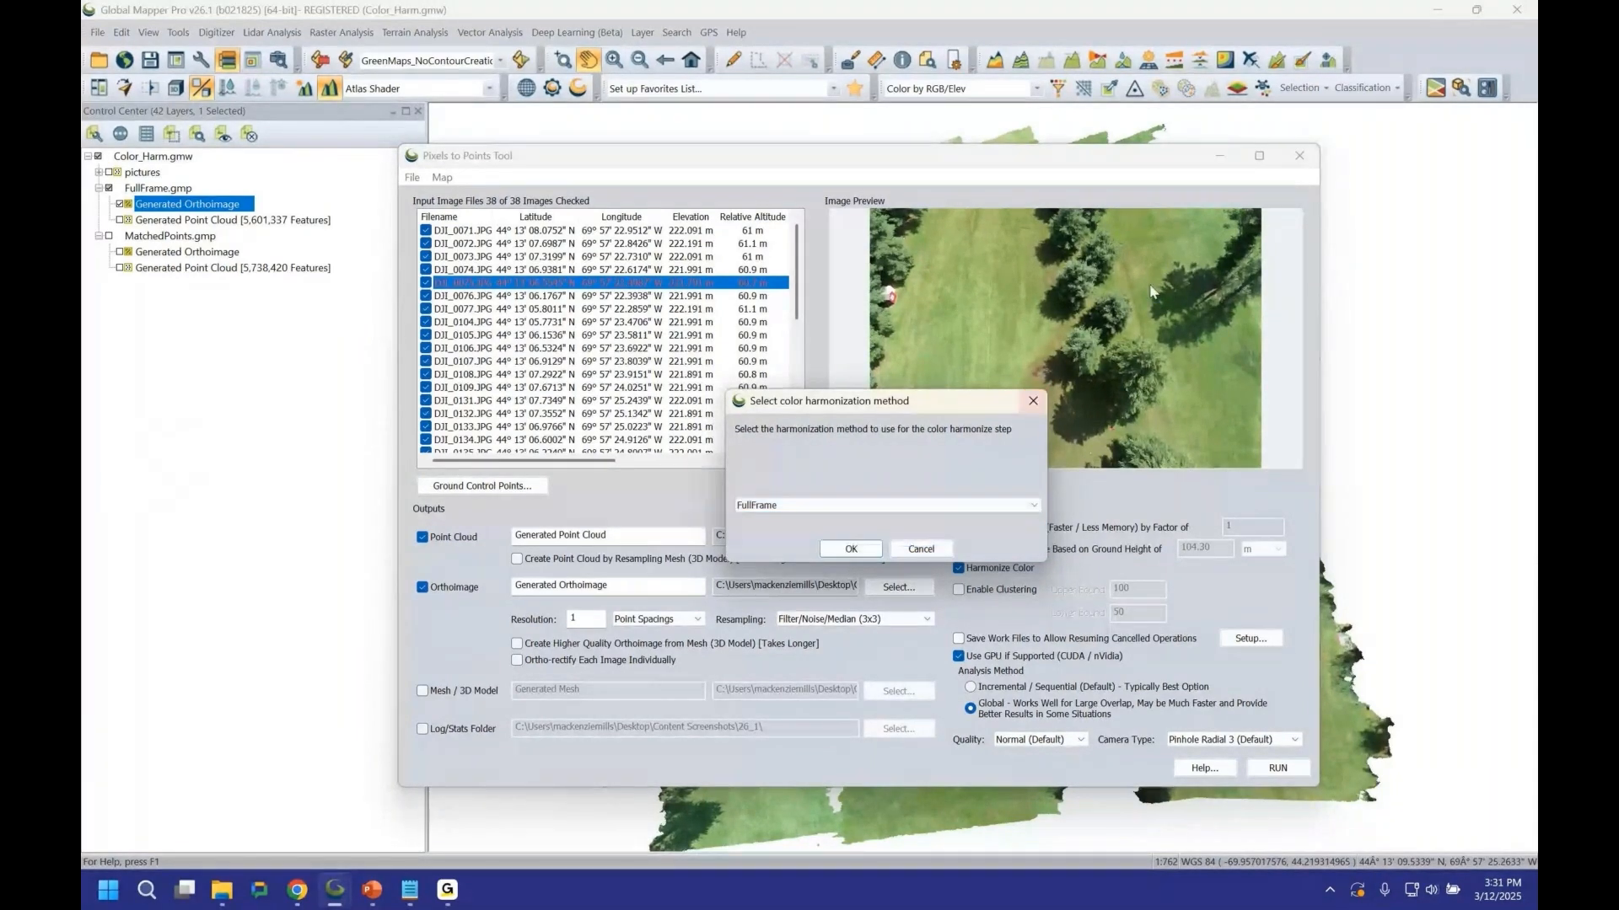
# Put the Pixels to Points tool away and compare the MatchedPoints orthoimage with the FullFrame orthoimage by alternating its visibility.
pyautogui.click(1032, 401)
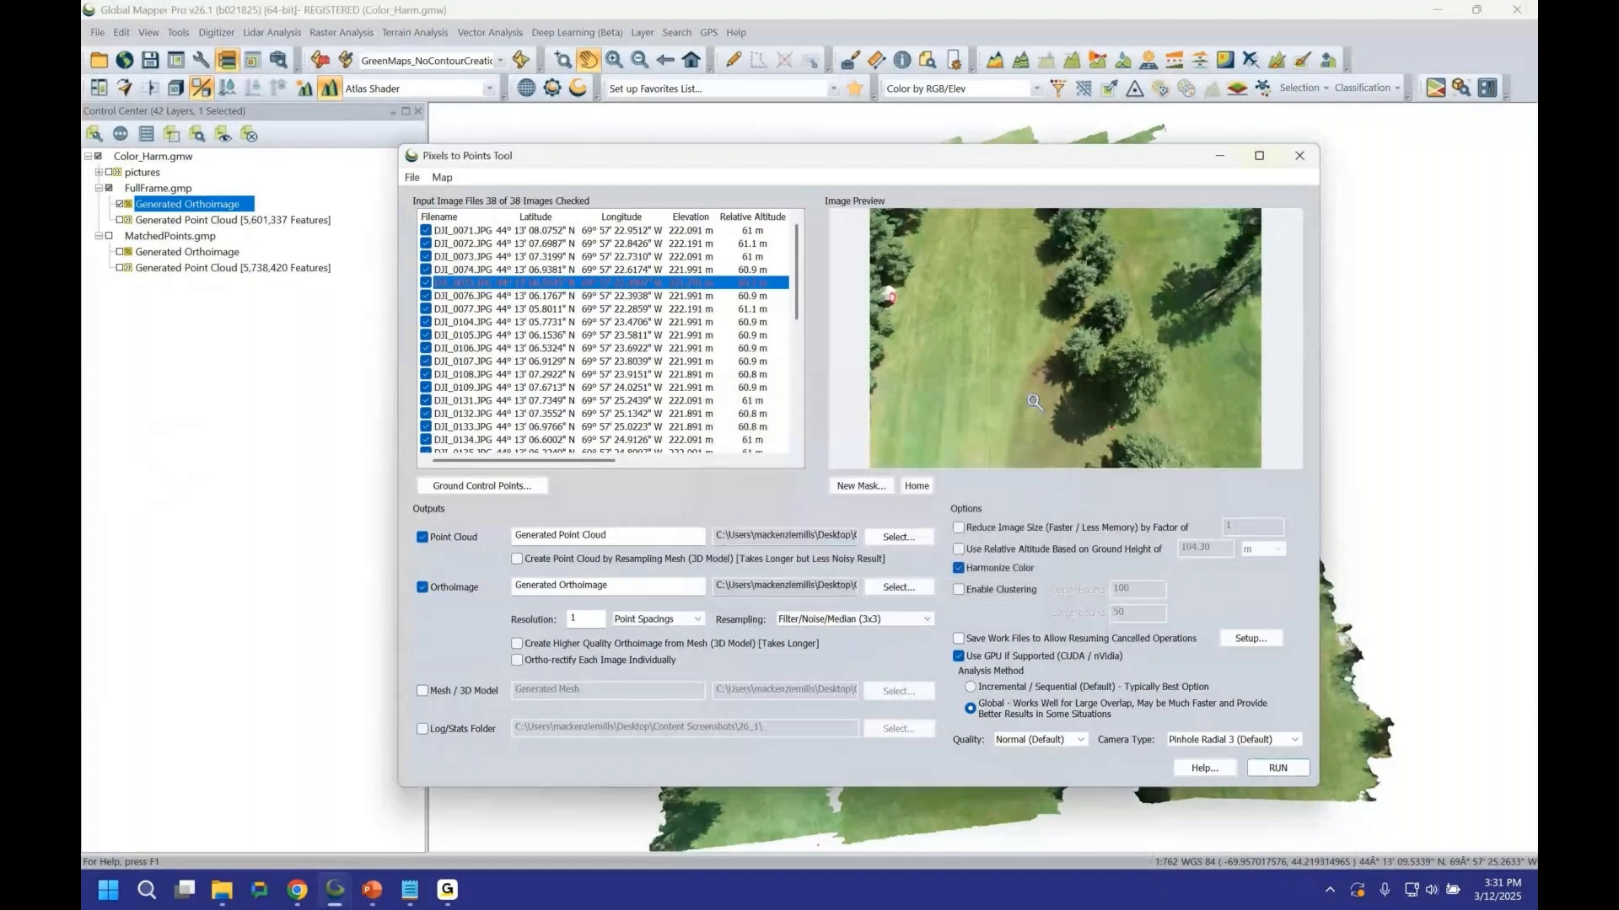
pyautogui.click(1224, 158)
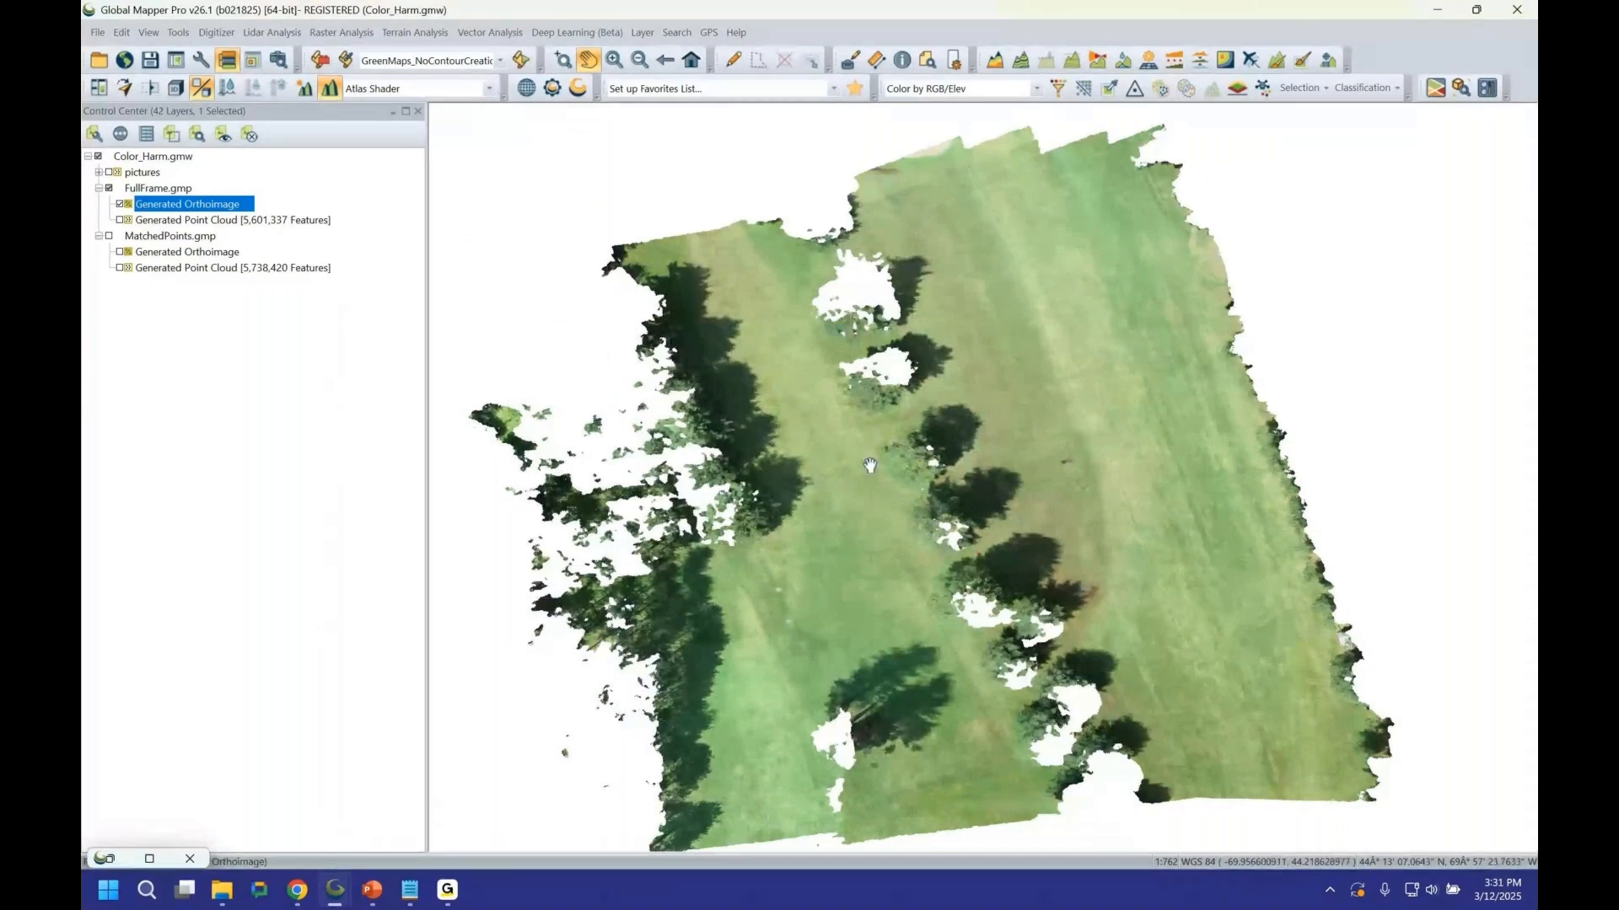
pyautogui.click(120, 253)
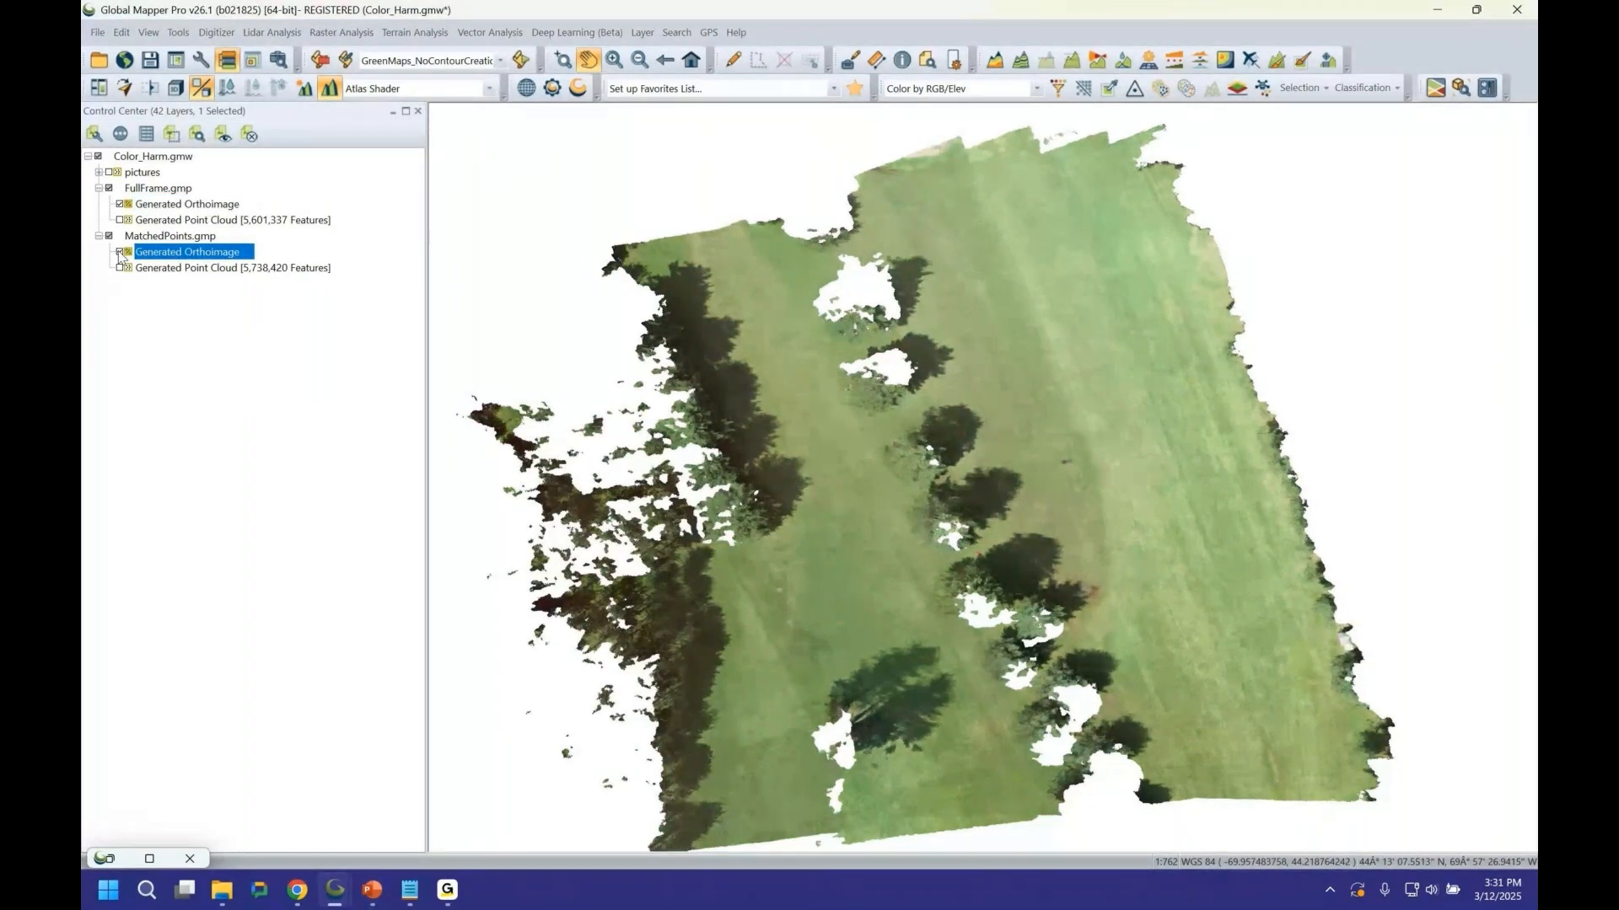
pyautogui.click(120, 253)
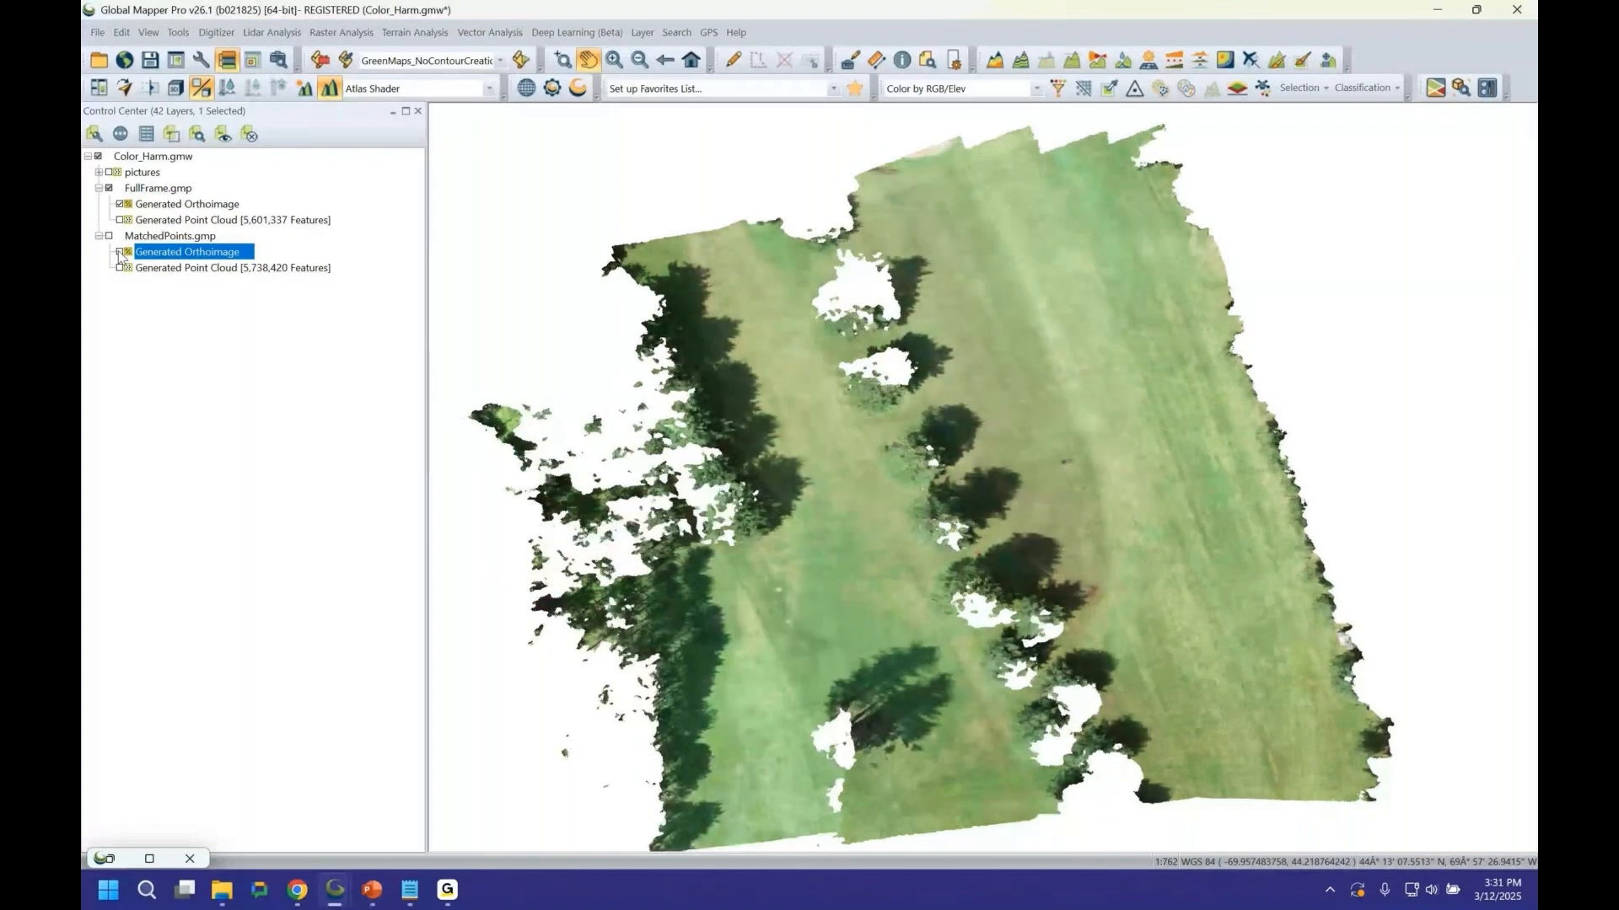
pyautogui.click(120, 253)
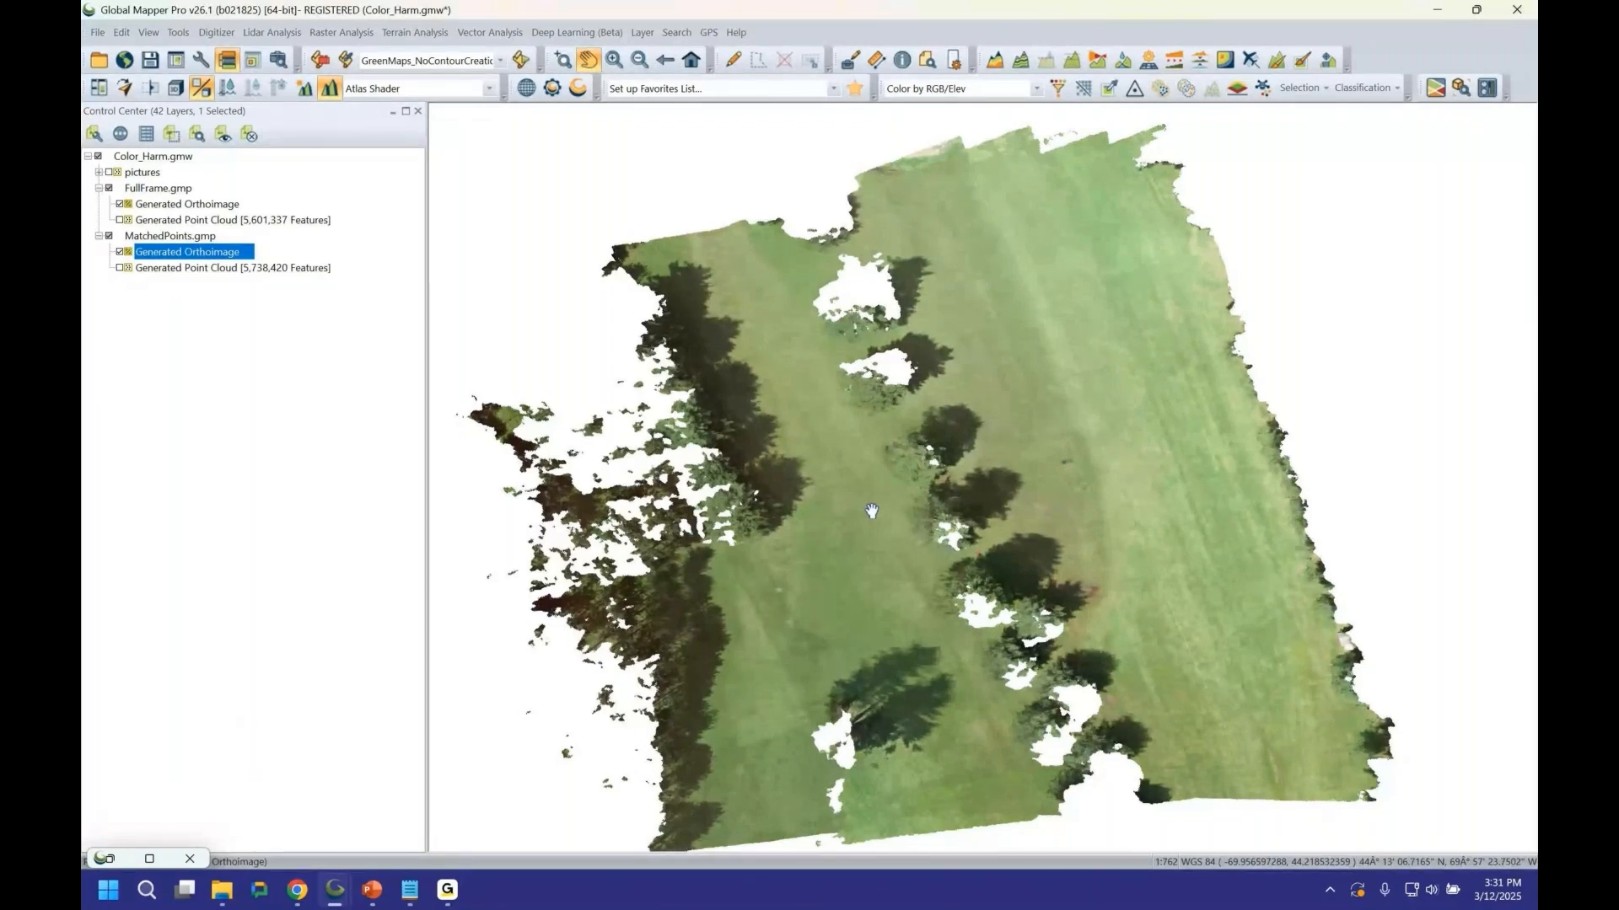
pyautogui.click(118, 252)
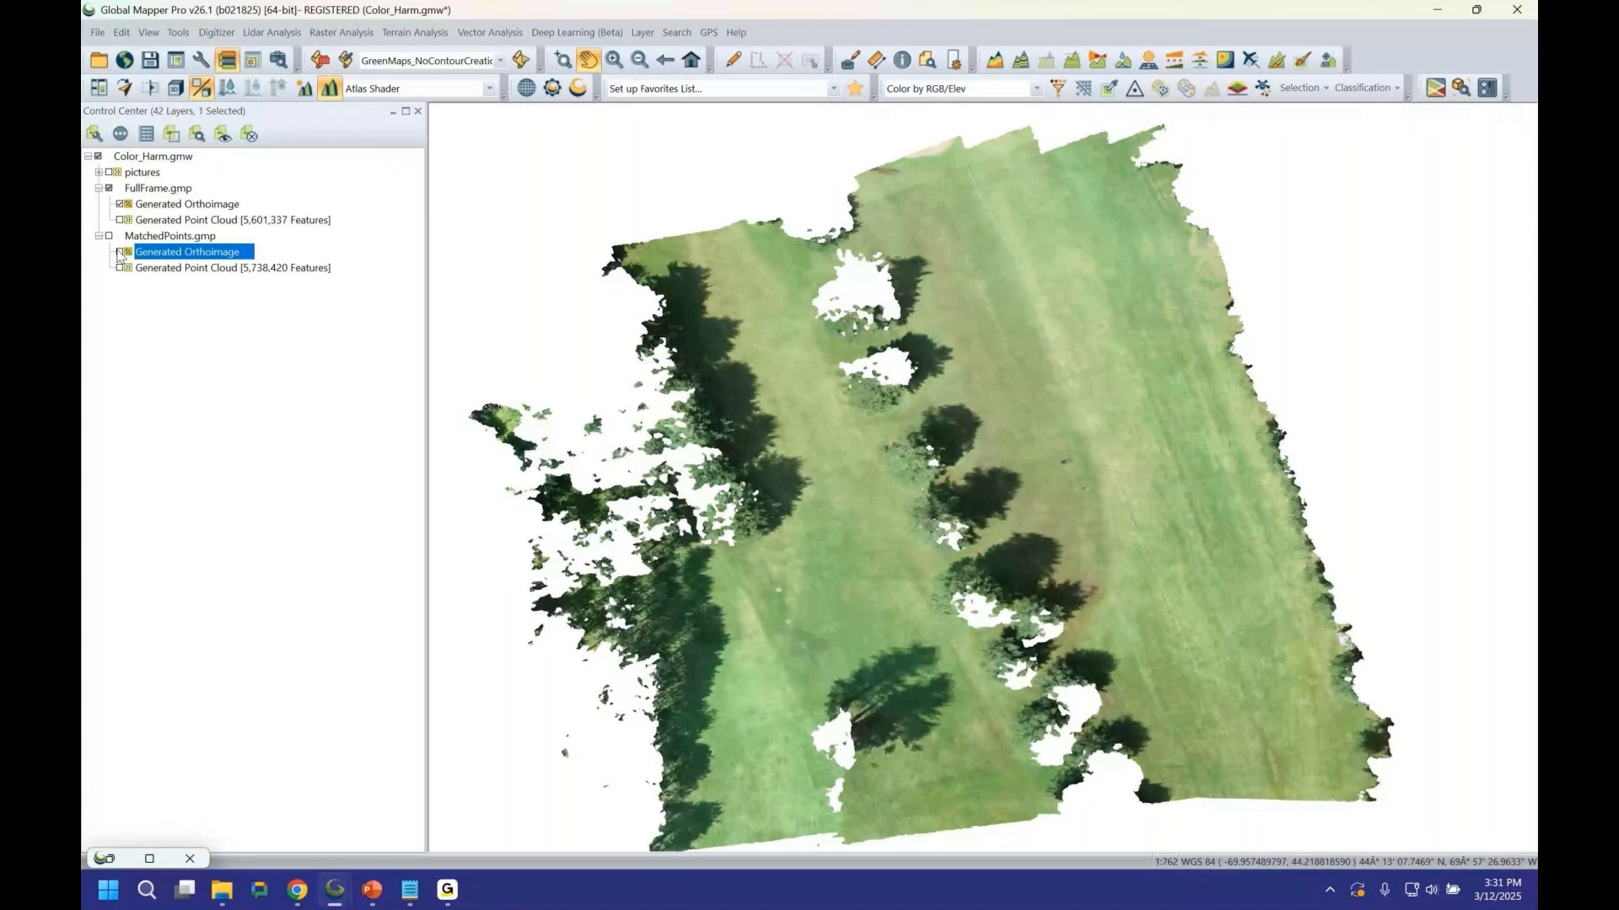
pyautogui.click(119, 253)
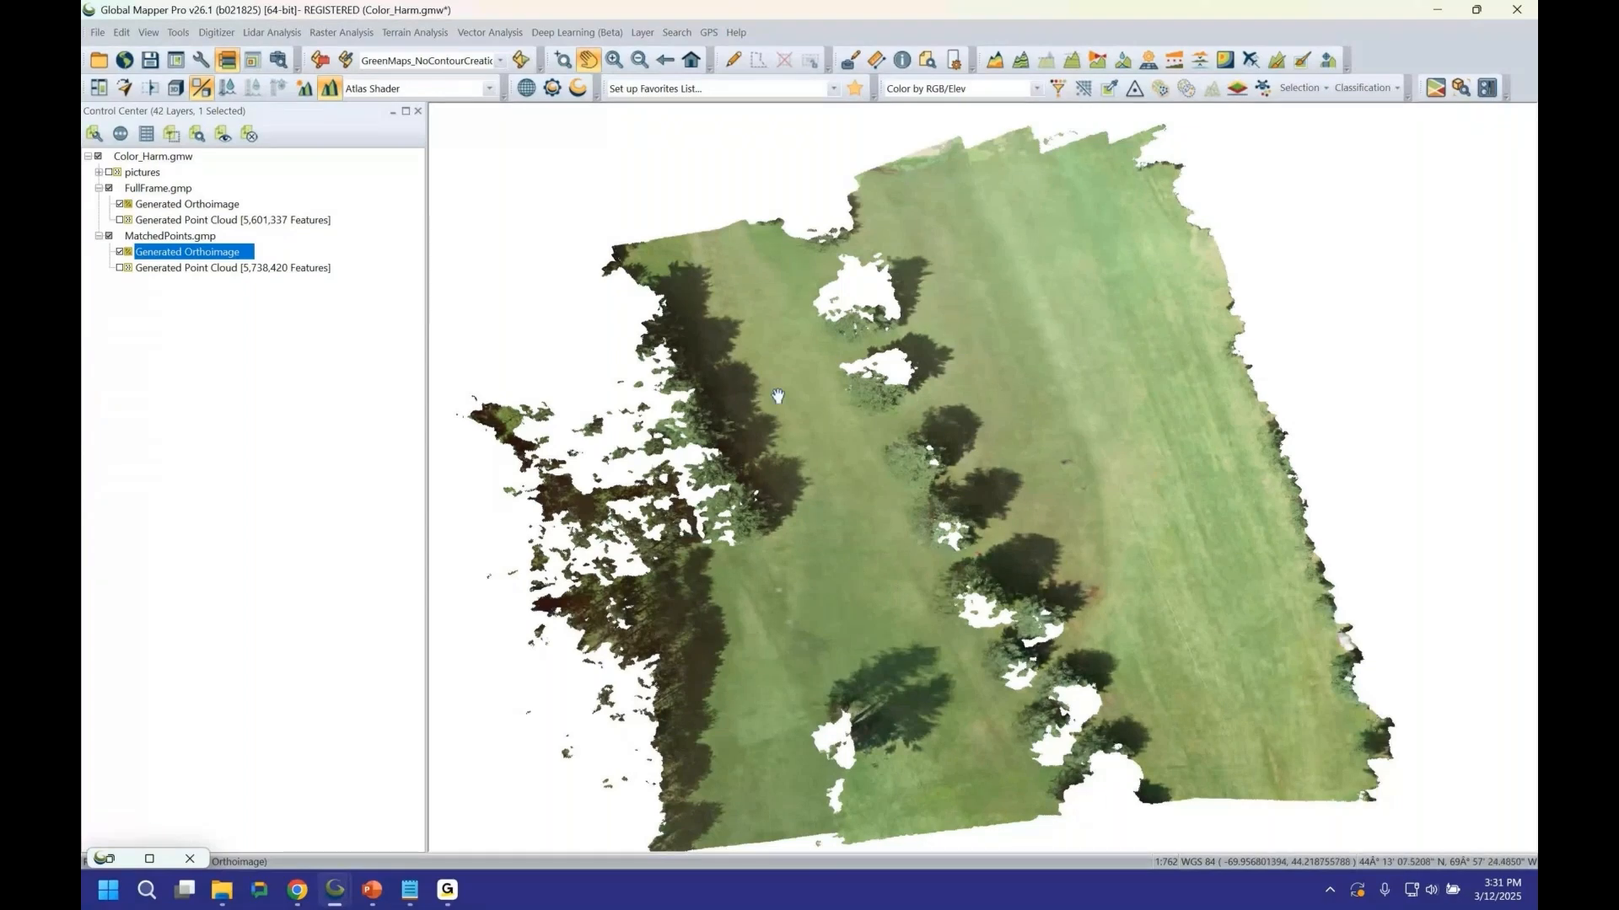
pyautogui.click(119, 253)
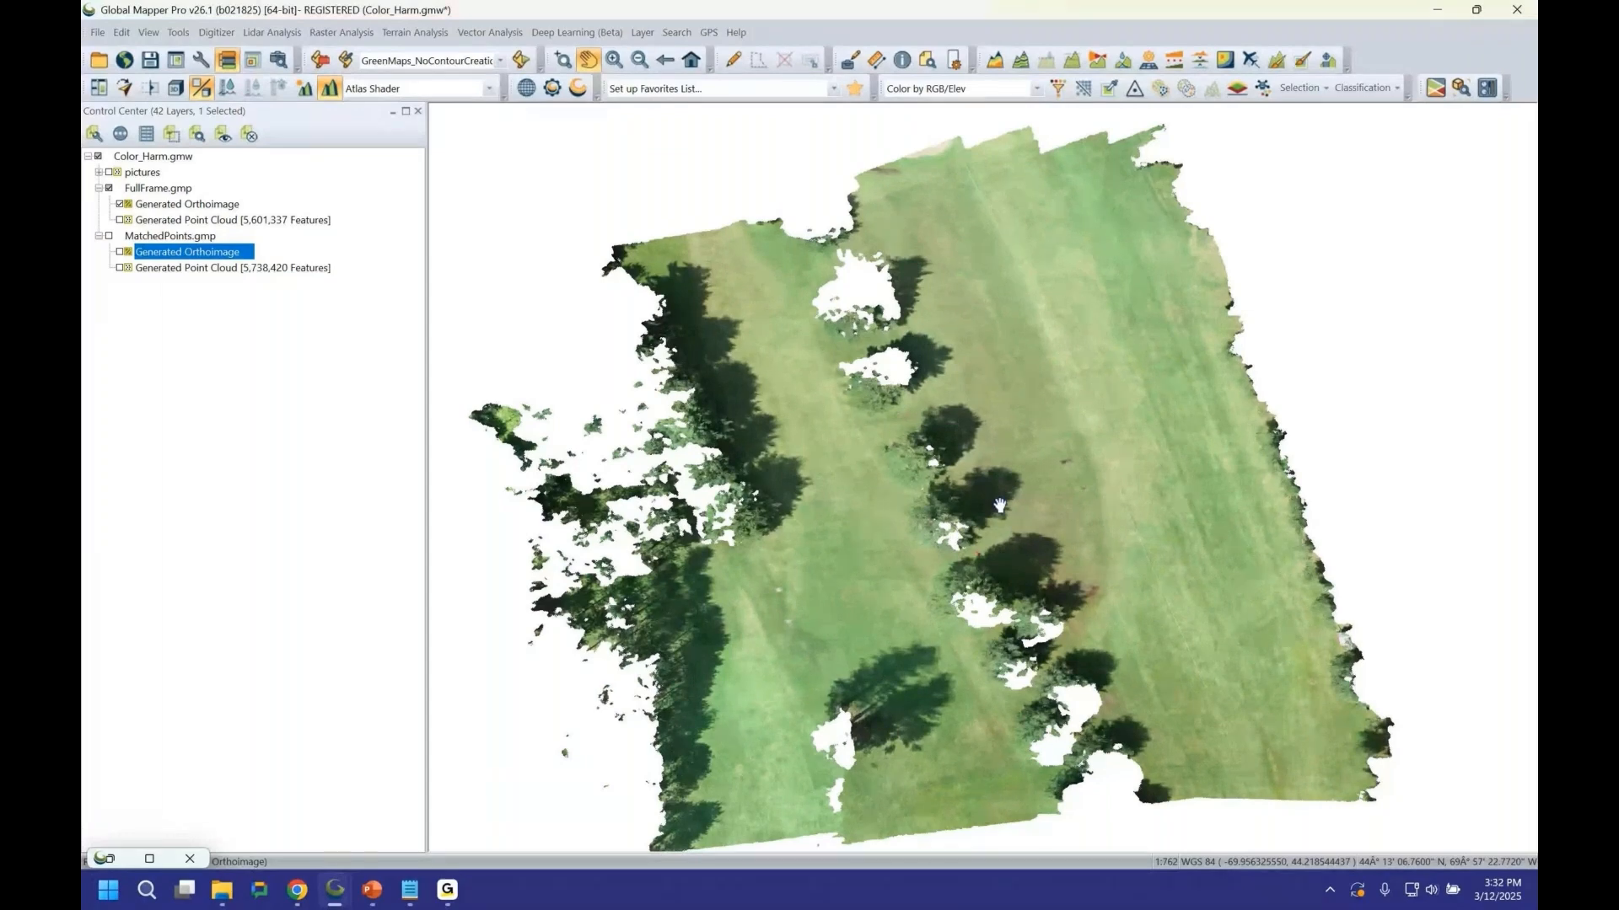
# Display only the MatchedPoints generated point cloud, hiding the FullFrame orthoimage, and examine its harmonized colors up close.
pyautogui.click(119, 268)
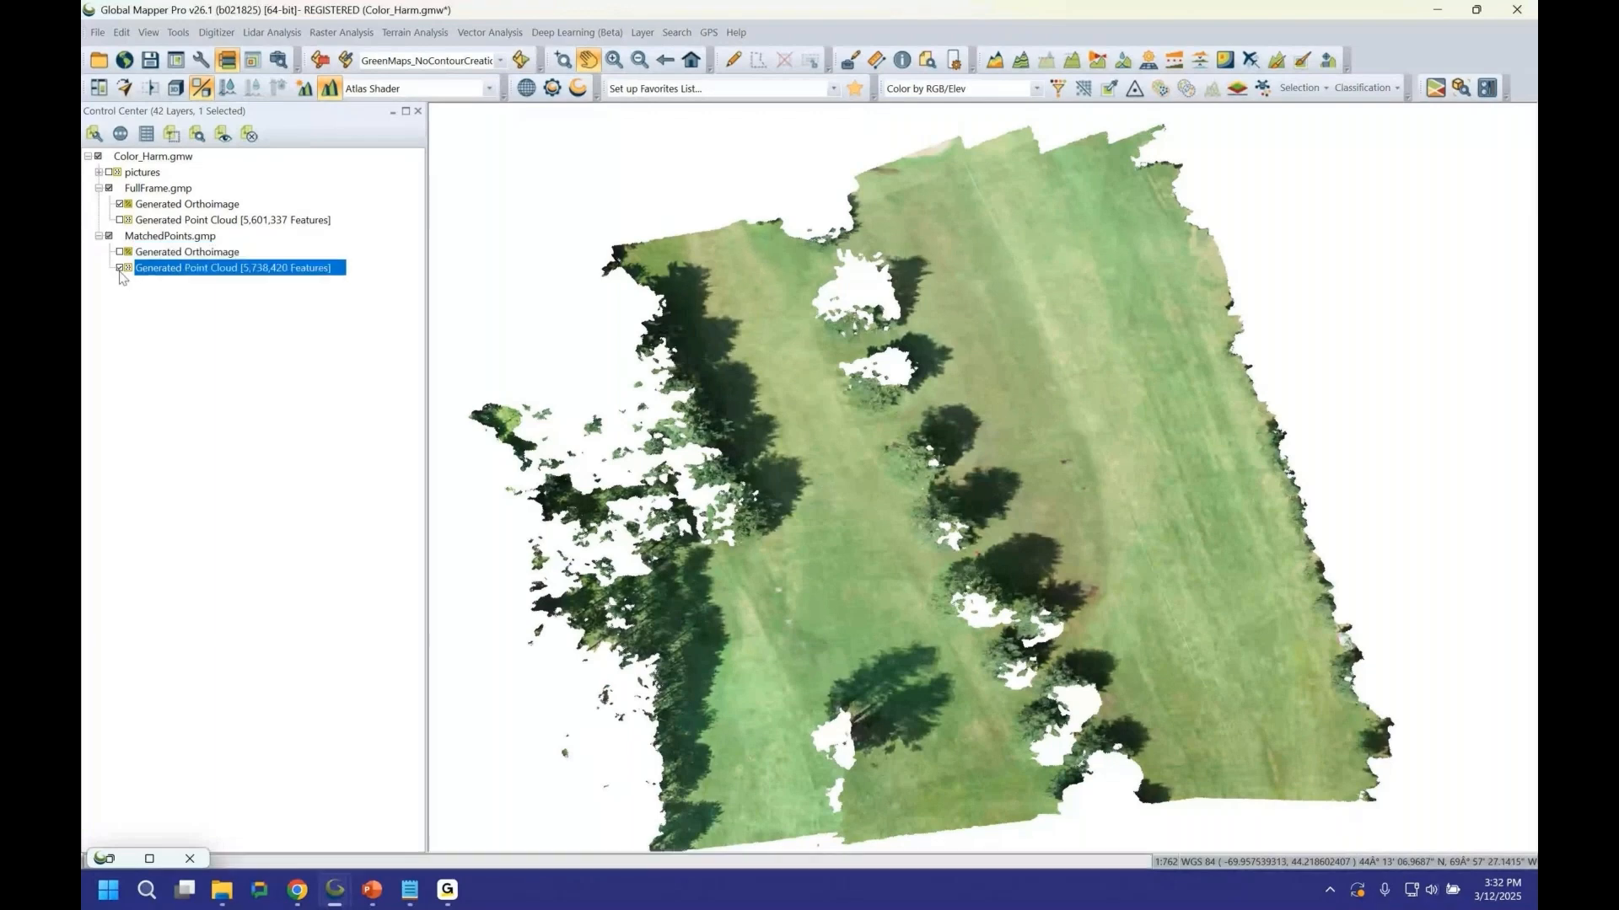
pyautogui.click(120, 204)
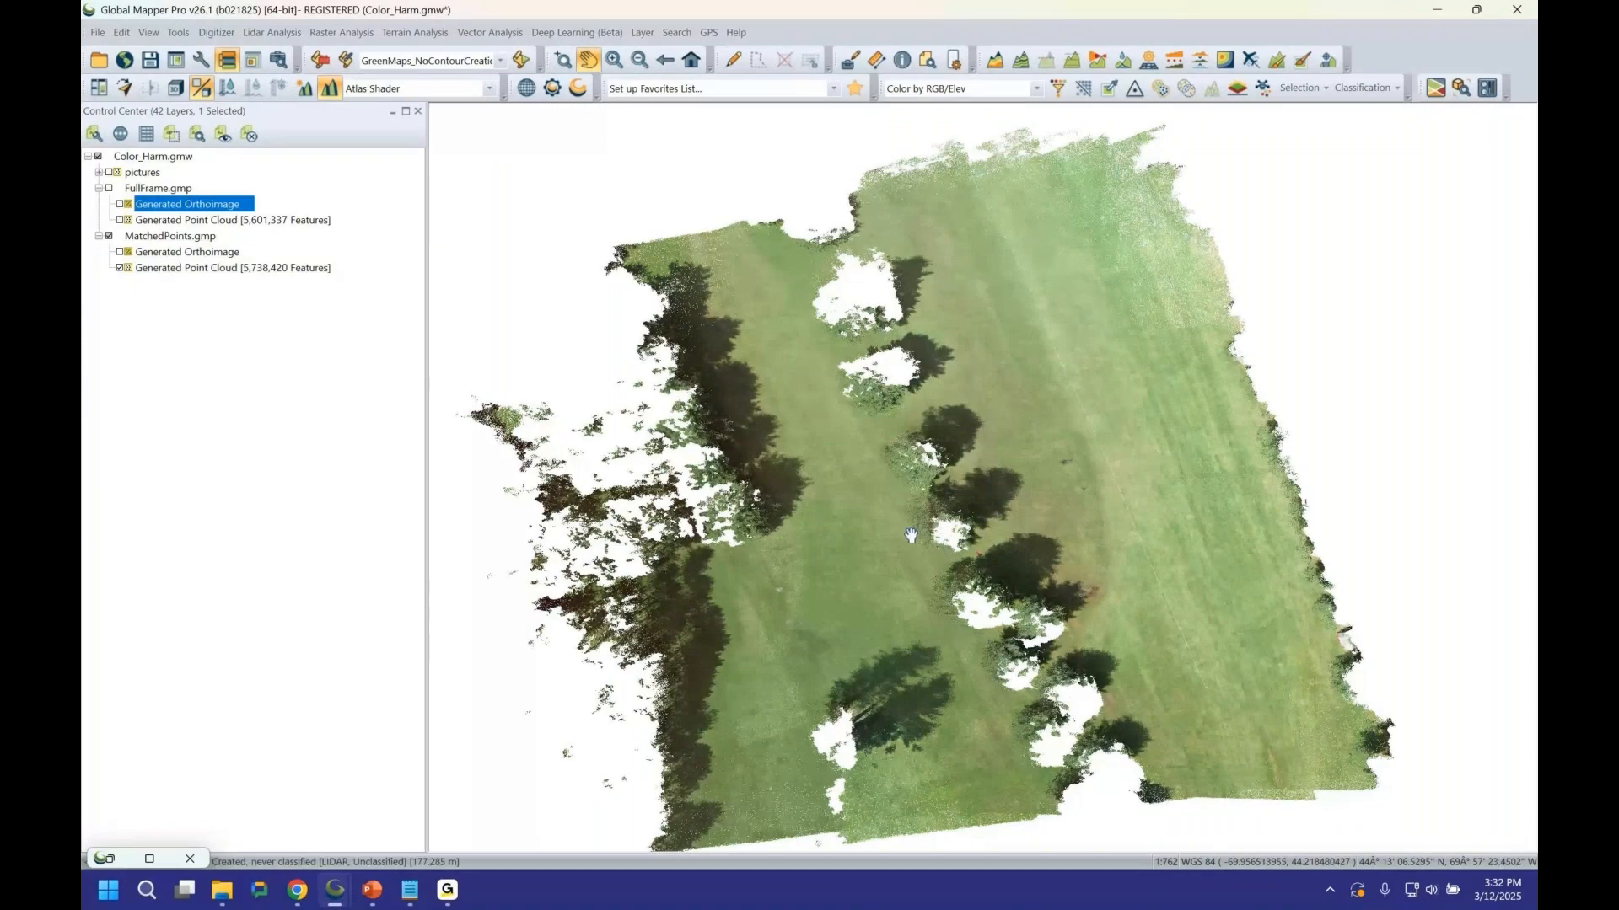
pyautogui.scroll(3, 912, 536)
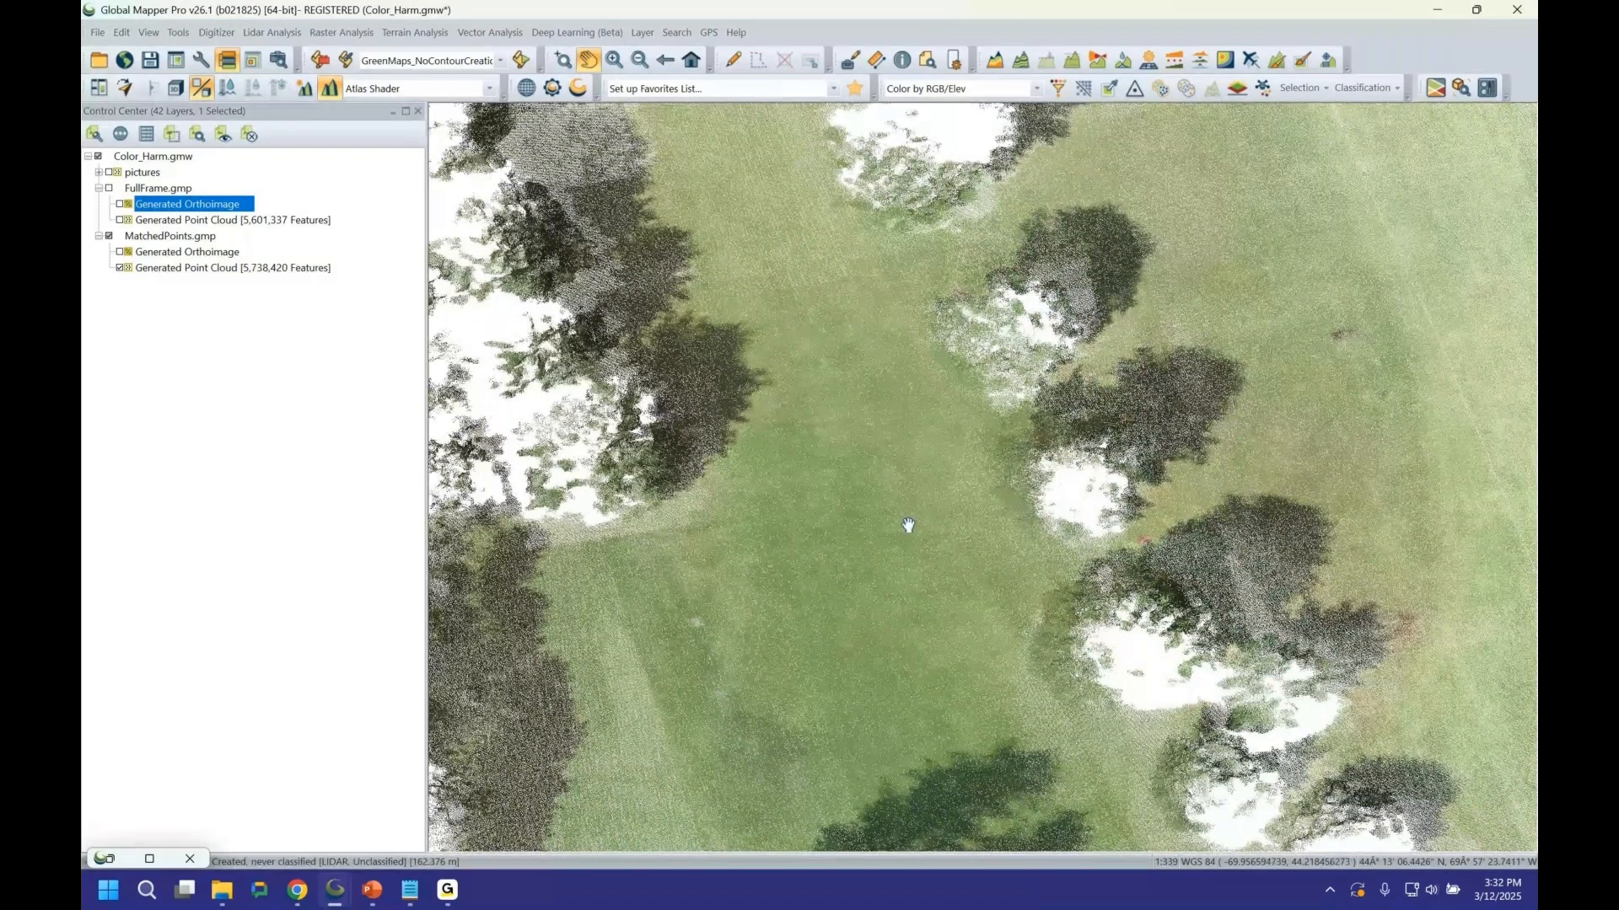
pyautogui.scroll(-3, 977, 509)
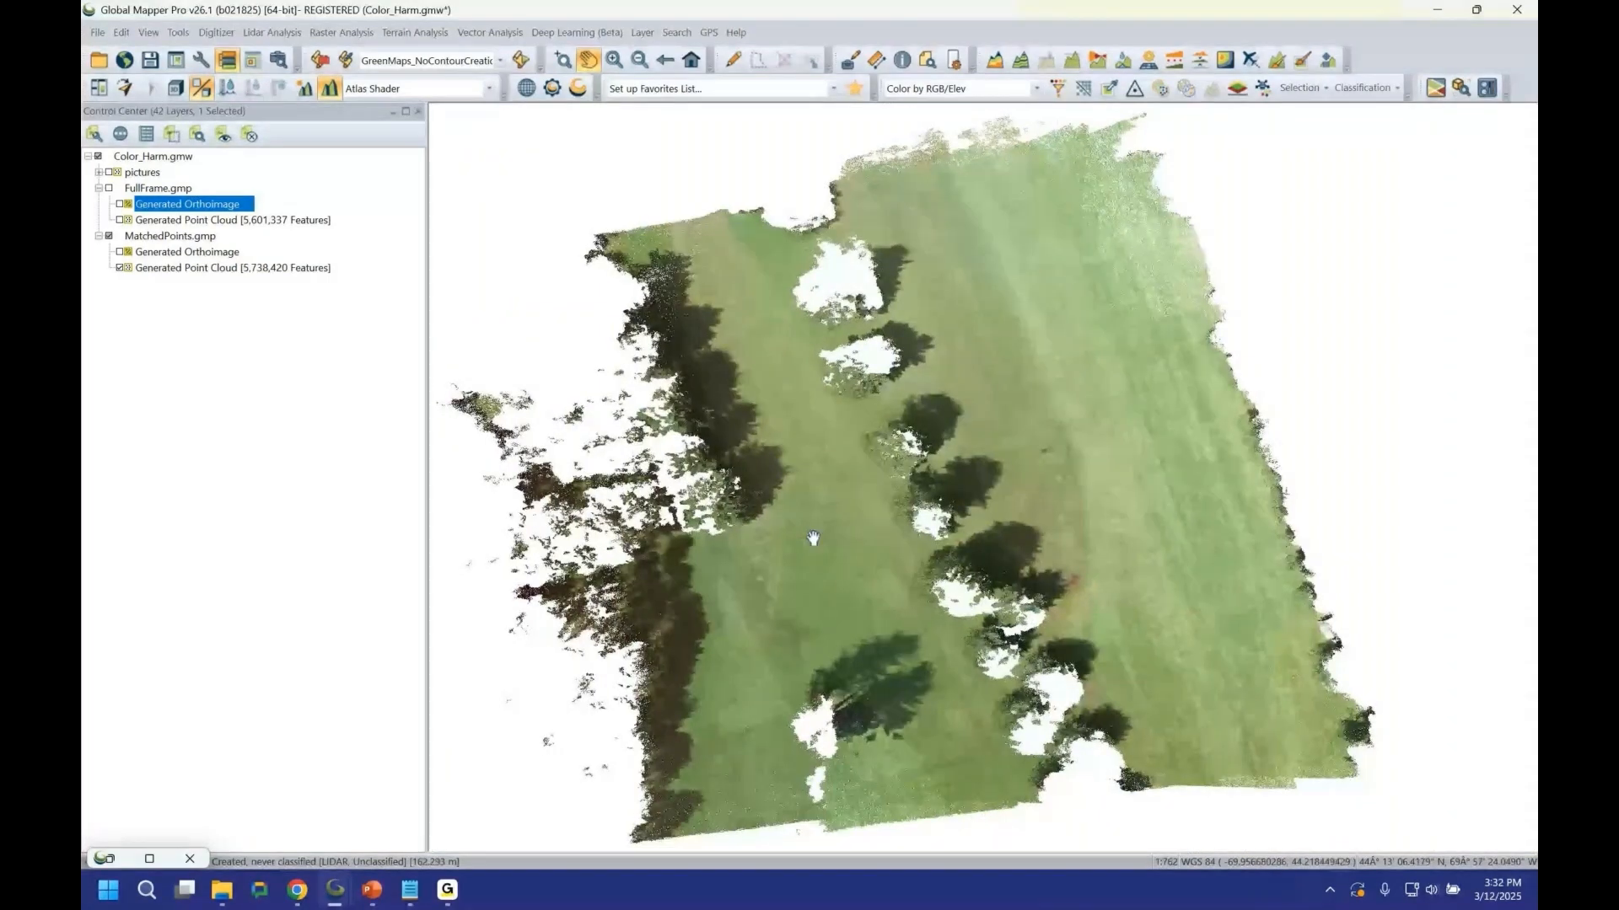
pyautogui.click(104, 858)
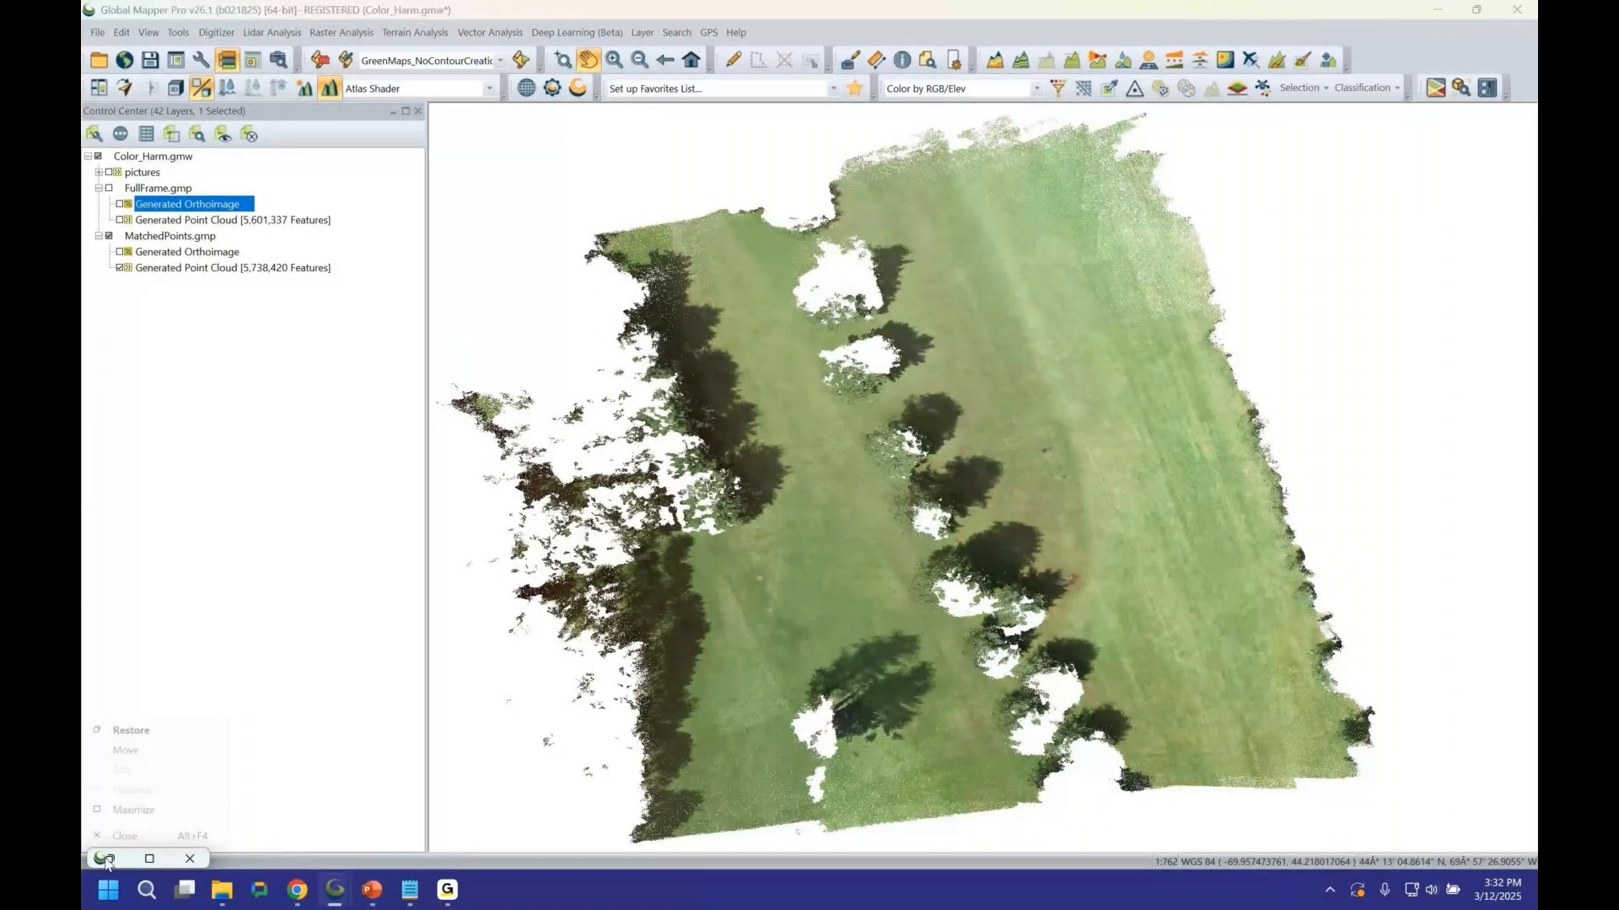
pyautogui.hotkey('alt', 'Tab')
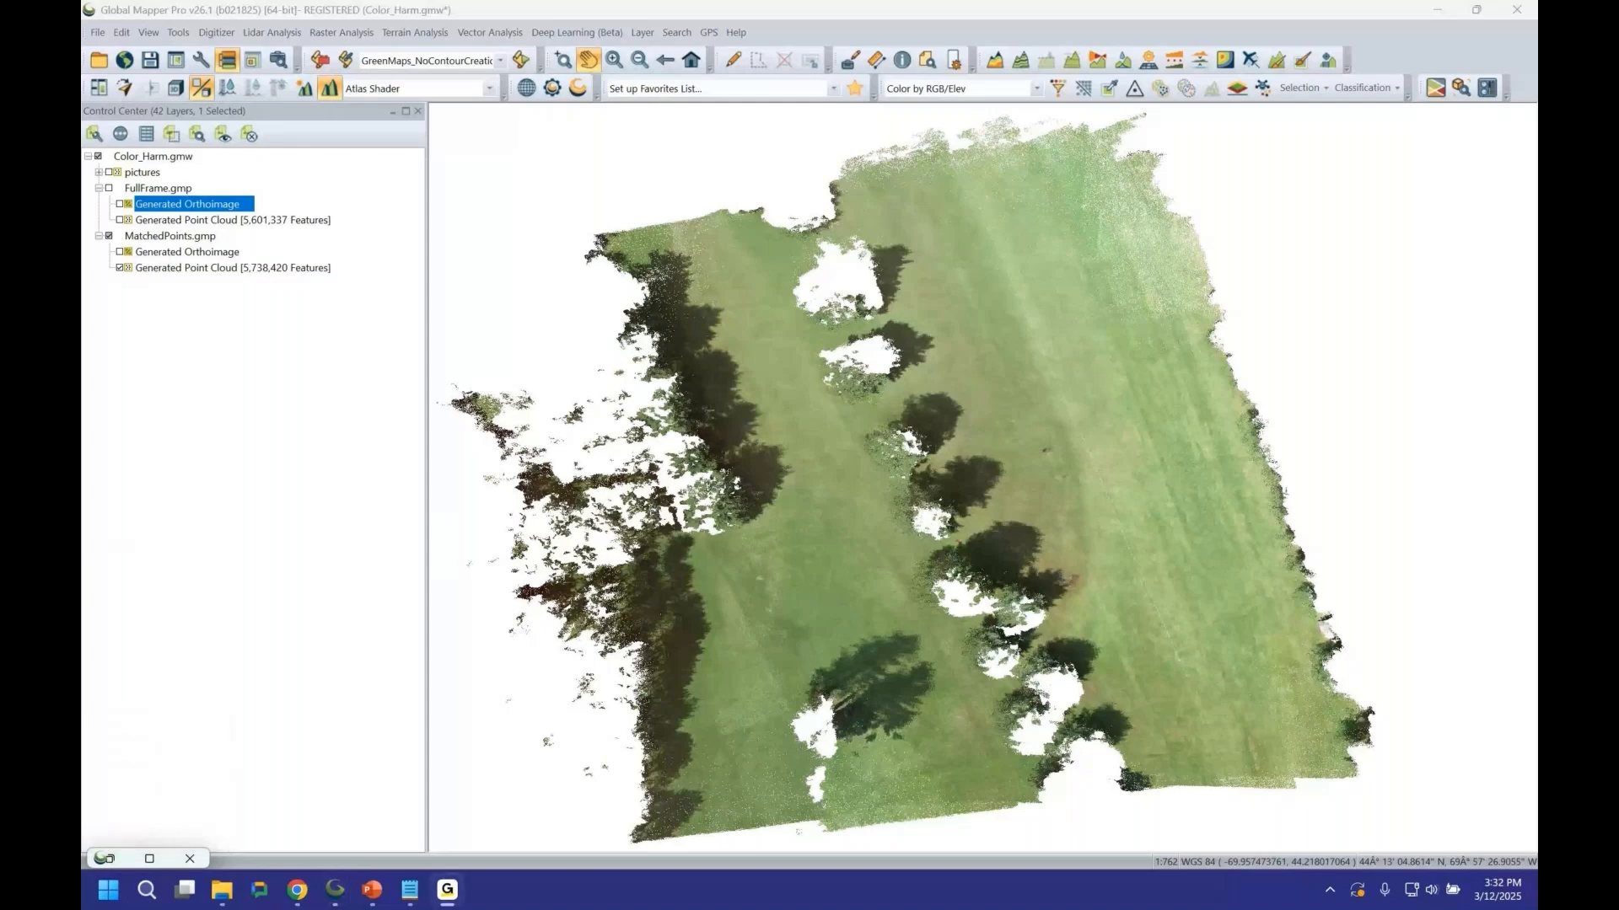
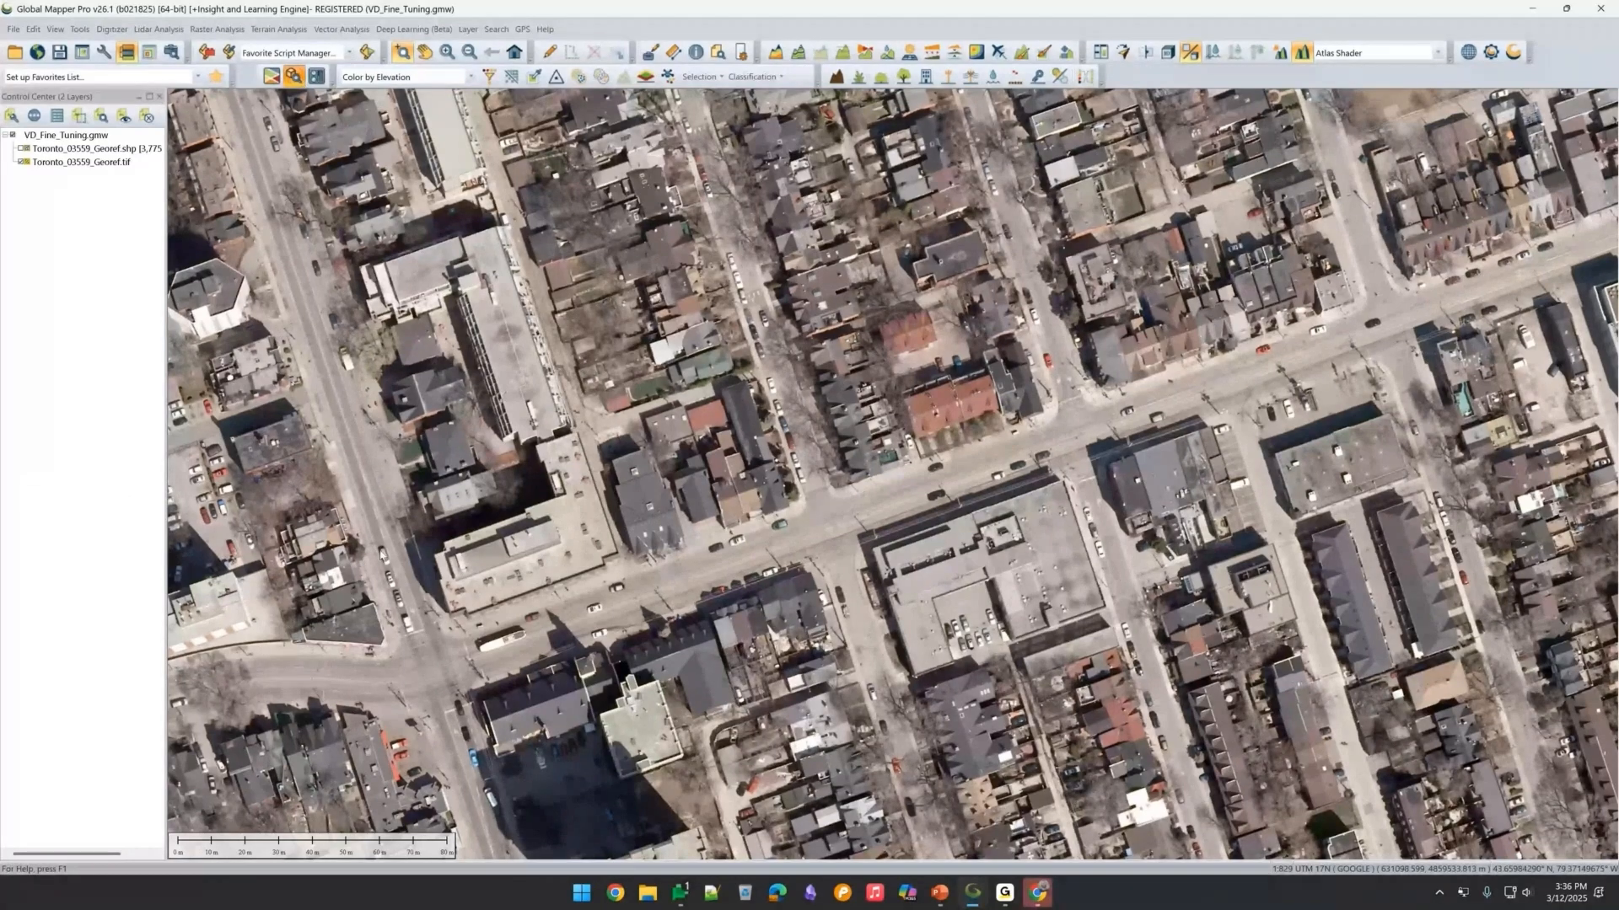
# Review the Aerial/Satellite Vehicle Detection settings, close them, and display the Toronto_03559_Georef.shp vehicle boxes across the wider area.
pyautogui.click(294, 77)
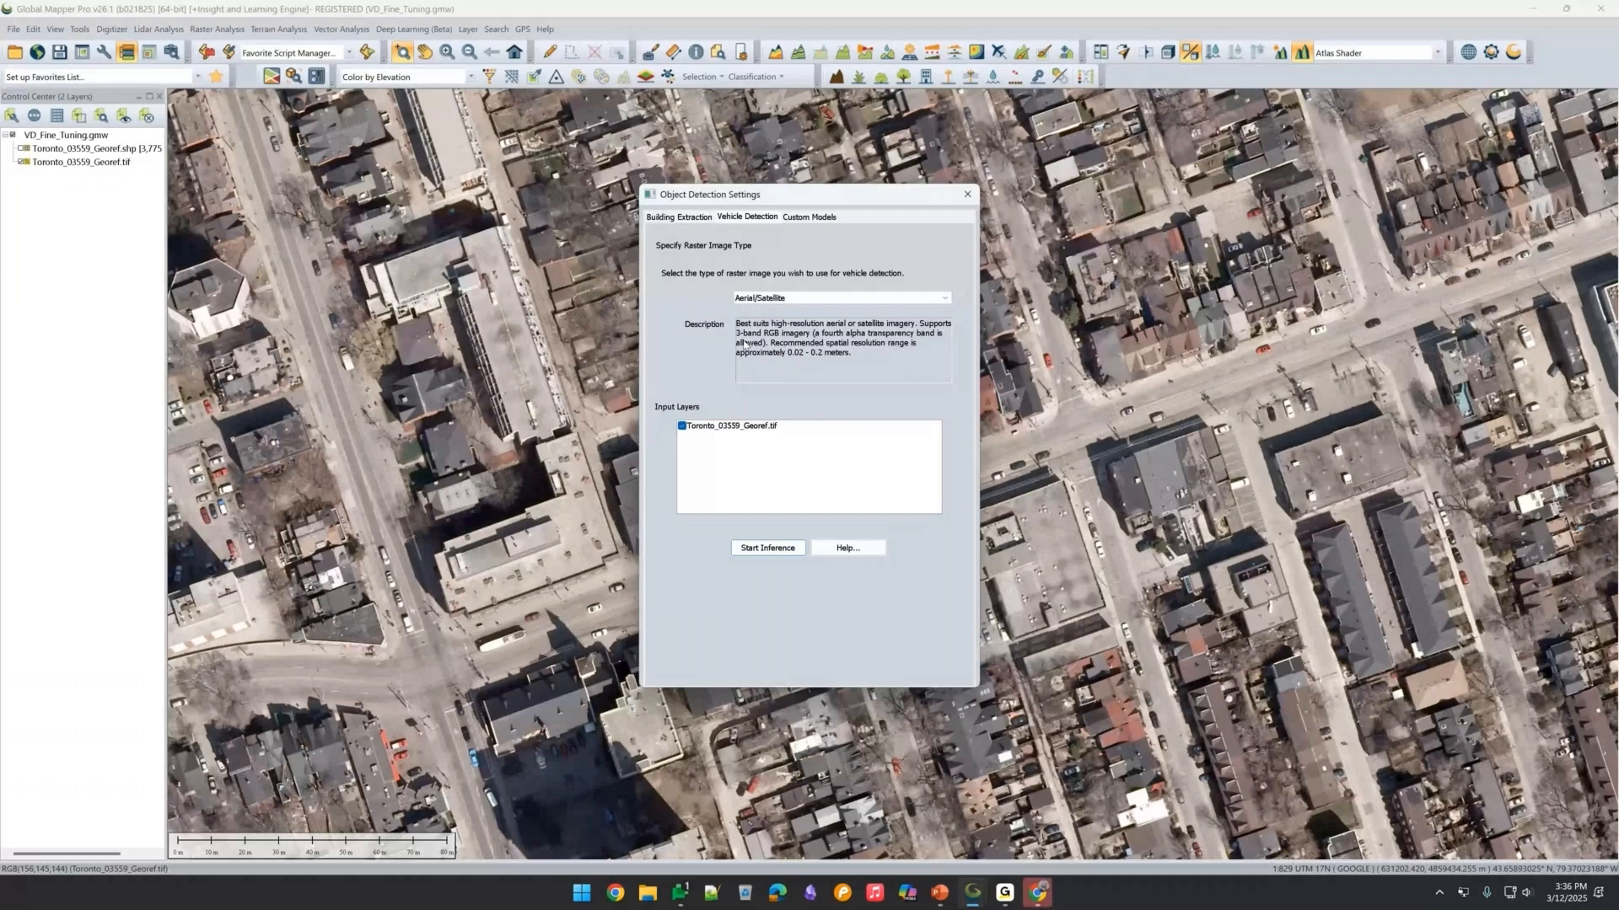
pyautogui.click(958, 199)
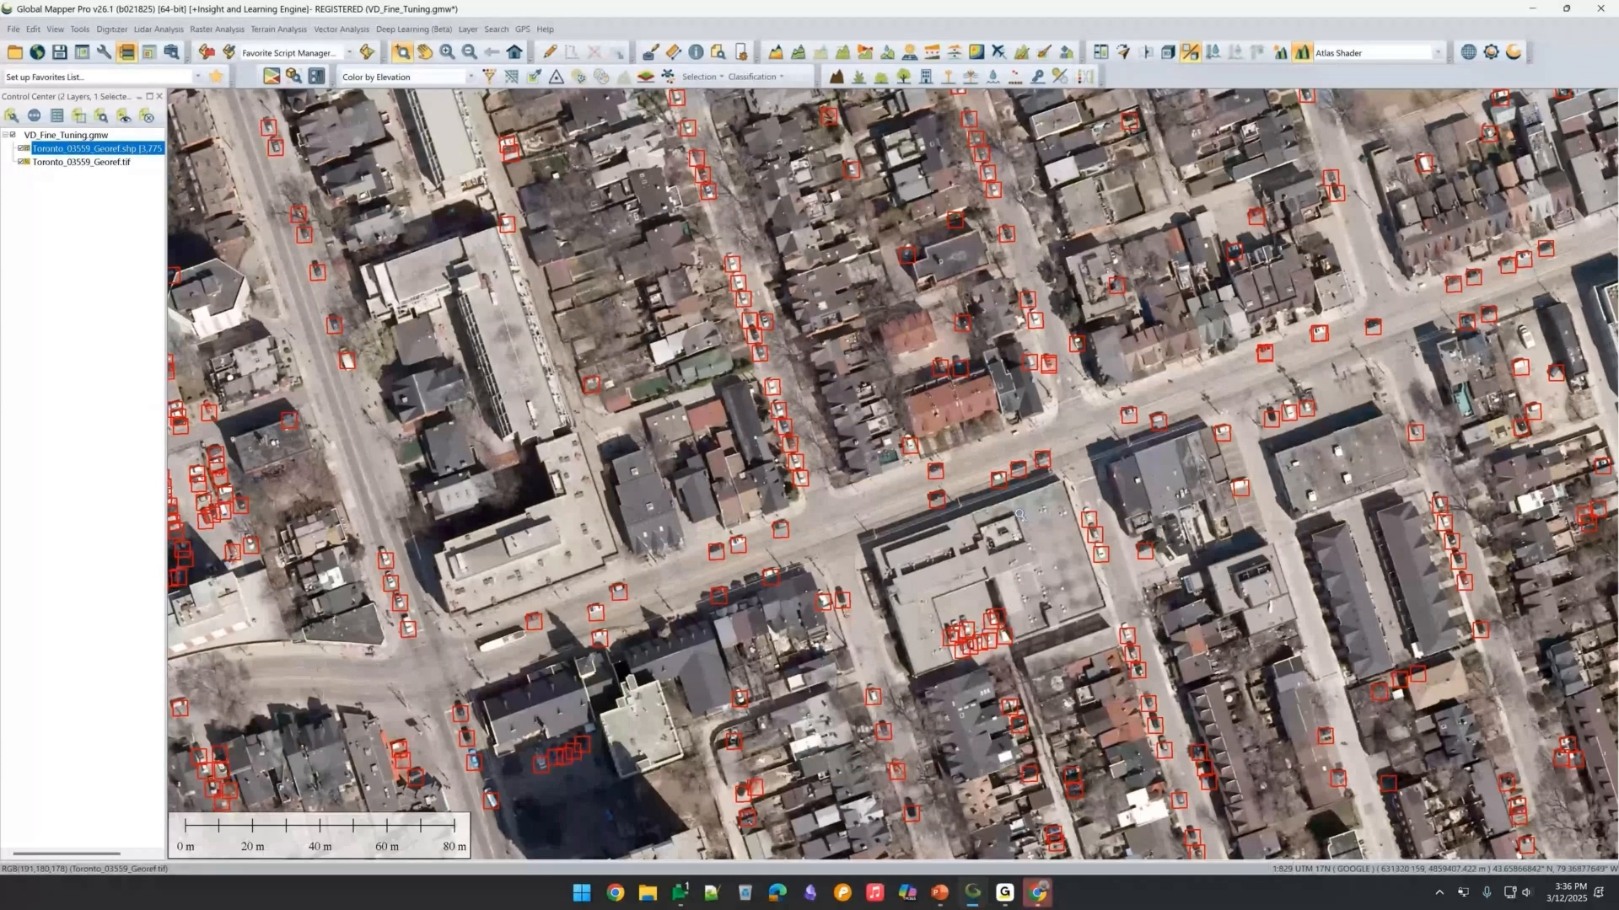
pyautogui.scroll(-3, 1019, 513)
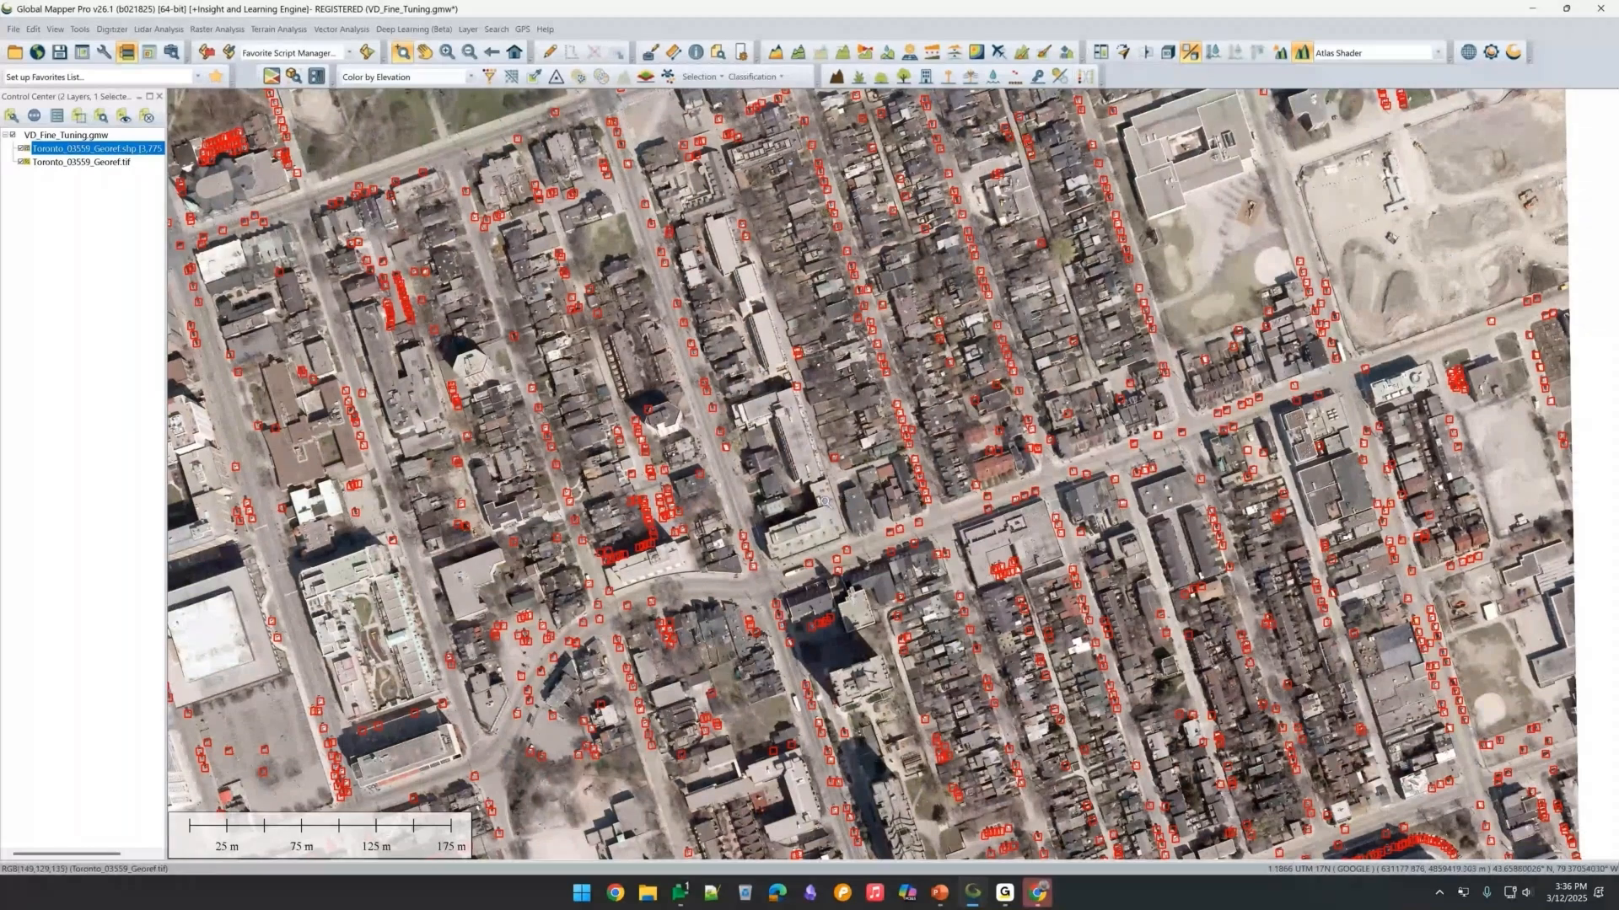
# Set up a fine-tuning experiment named Test for the Vehicle Detection (3 Bands) task and read the batch size guidance.
pyautogui.click(1060, 76)
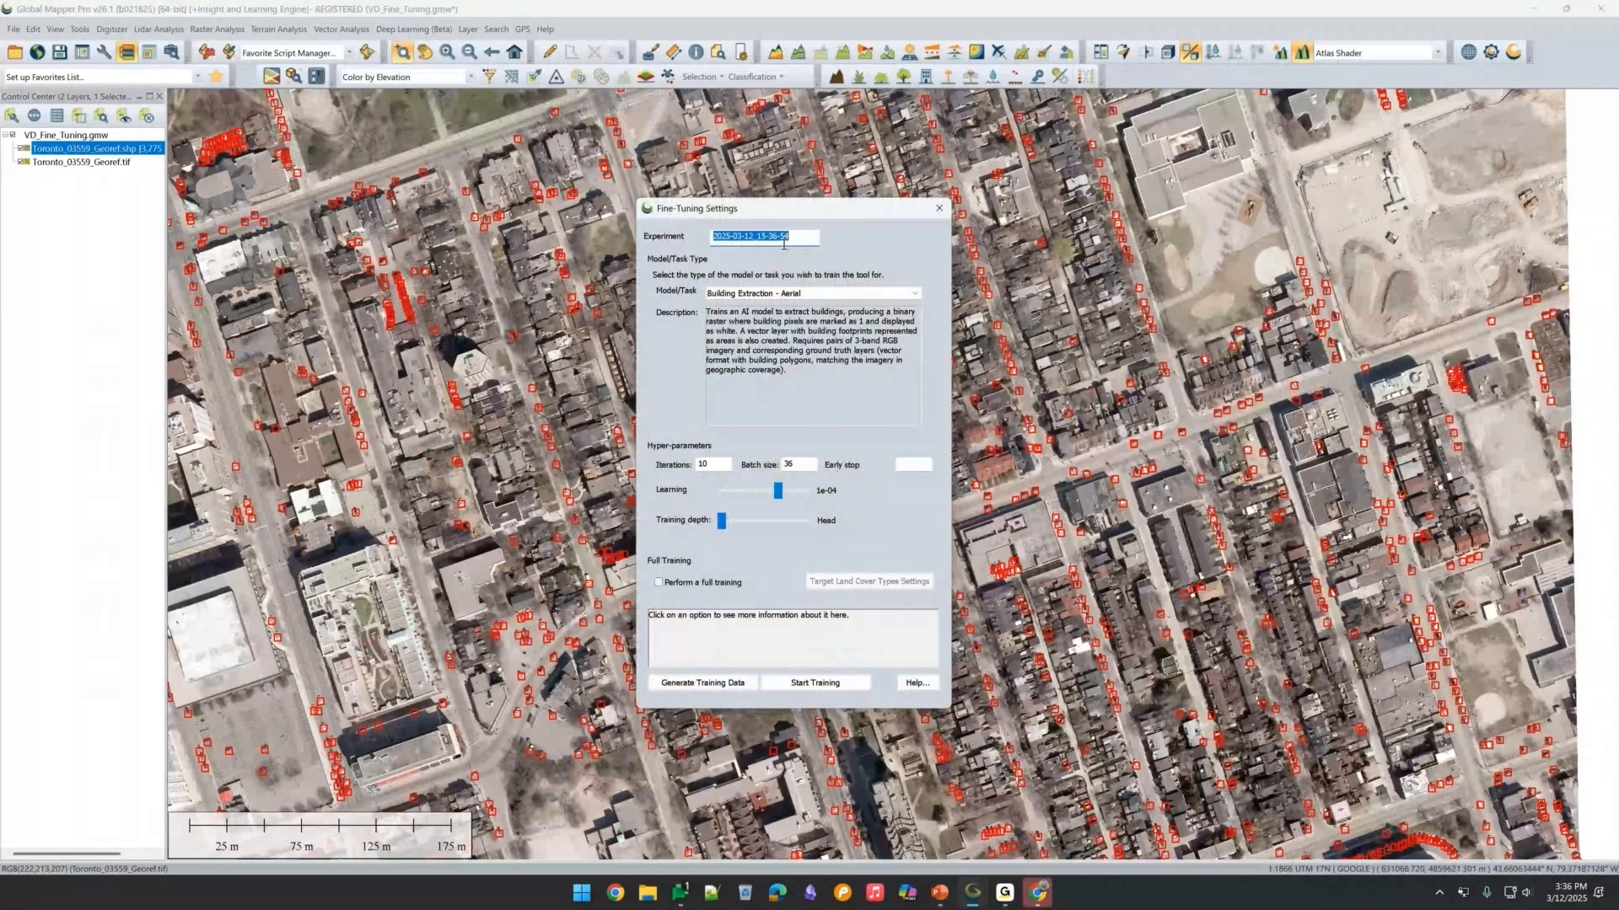
pyautogui.write('Test')
pyautogui.click(792, 293)
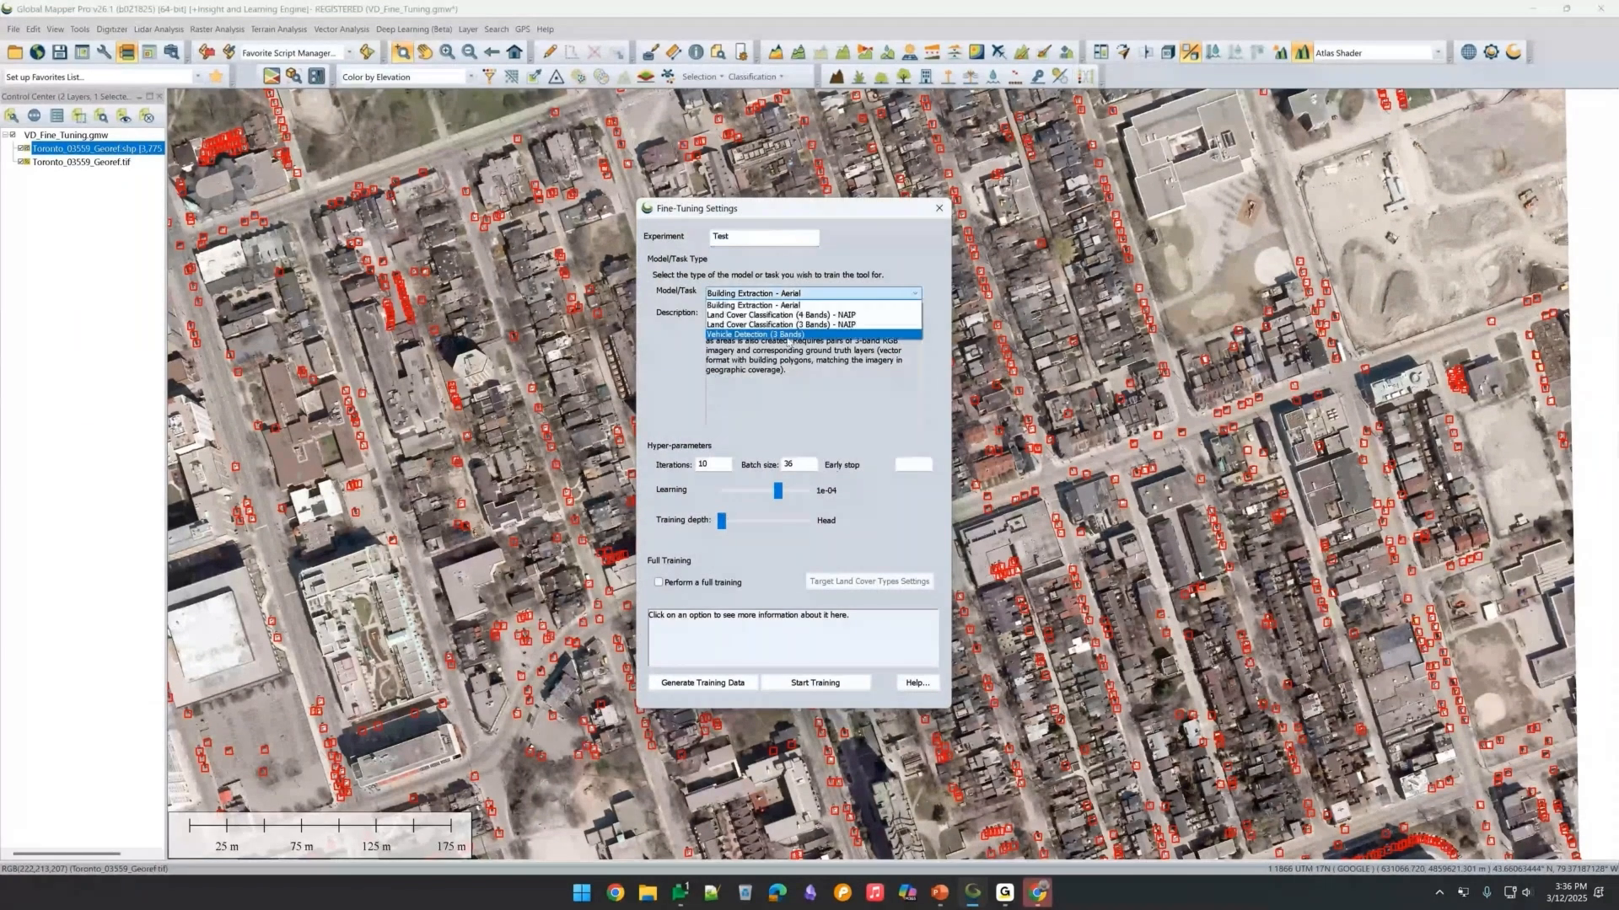
pyautogui.click(790, 336)
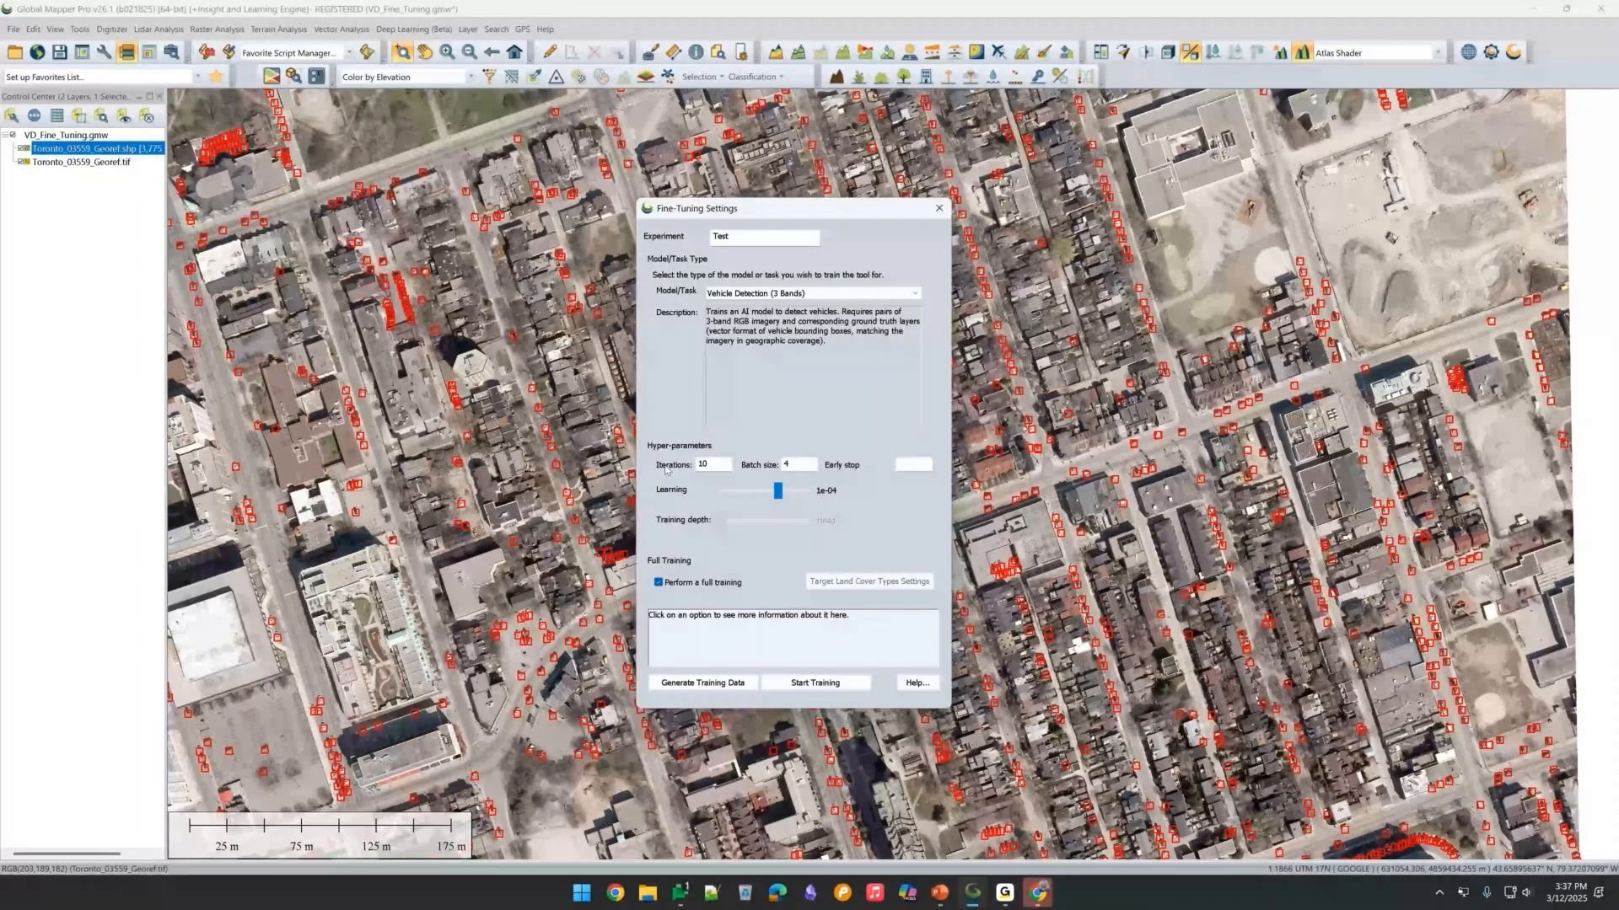
pyautogui.click(791, 462)
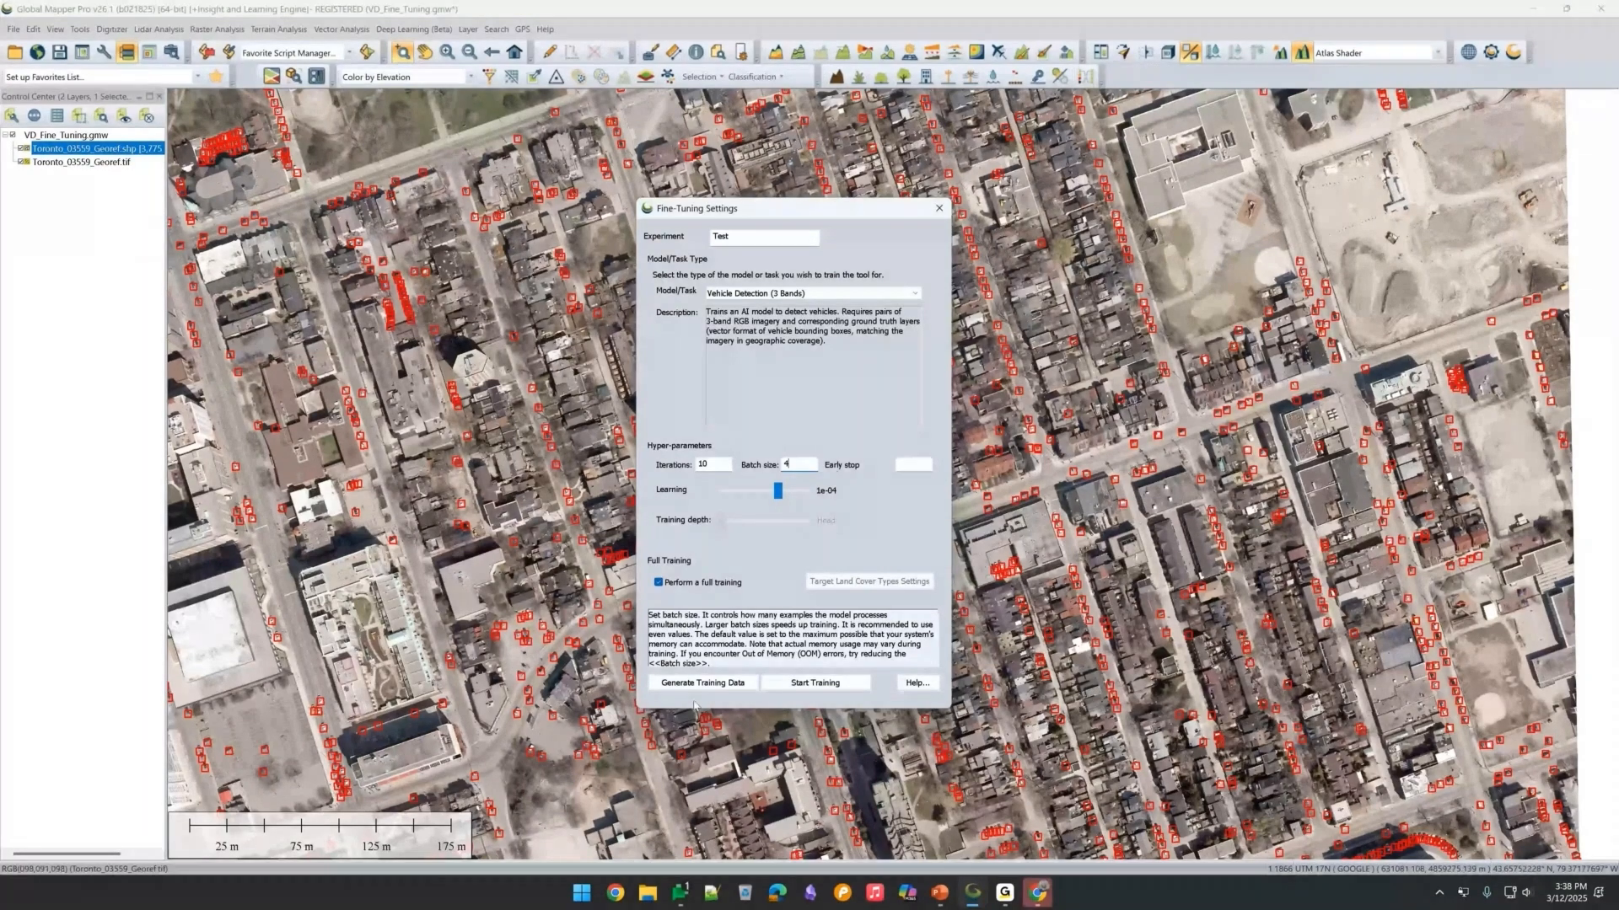
# Start the training to review the raster and ground truth layer selection, cancel it, and close the fine-tuning settings.
pyautogui.click(812, 684)
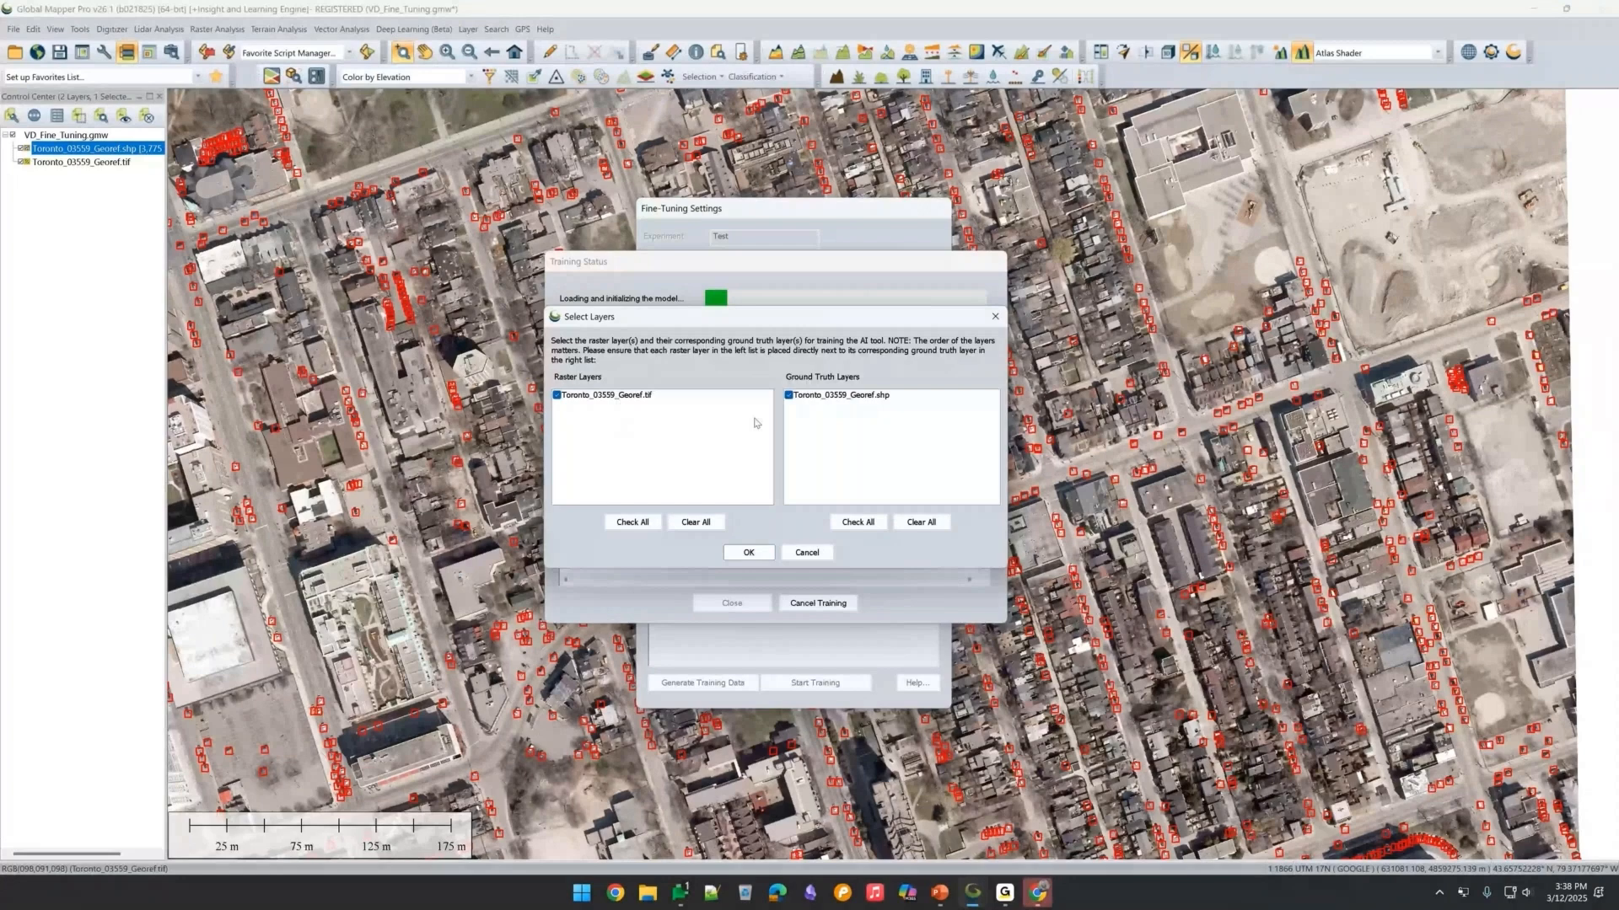
pyautogui.click(807, 553)
pyautogui.click(848, 495)
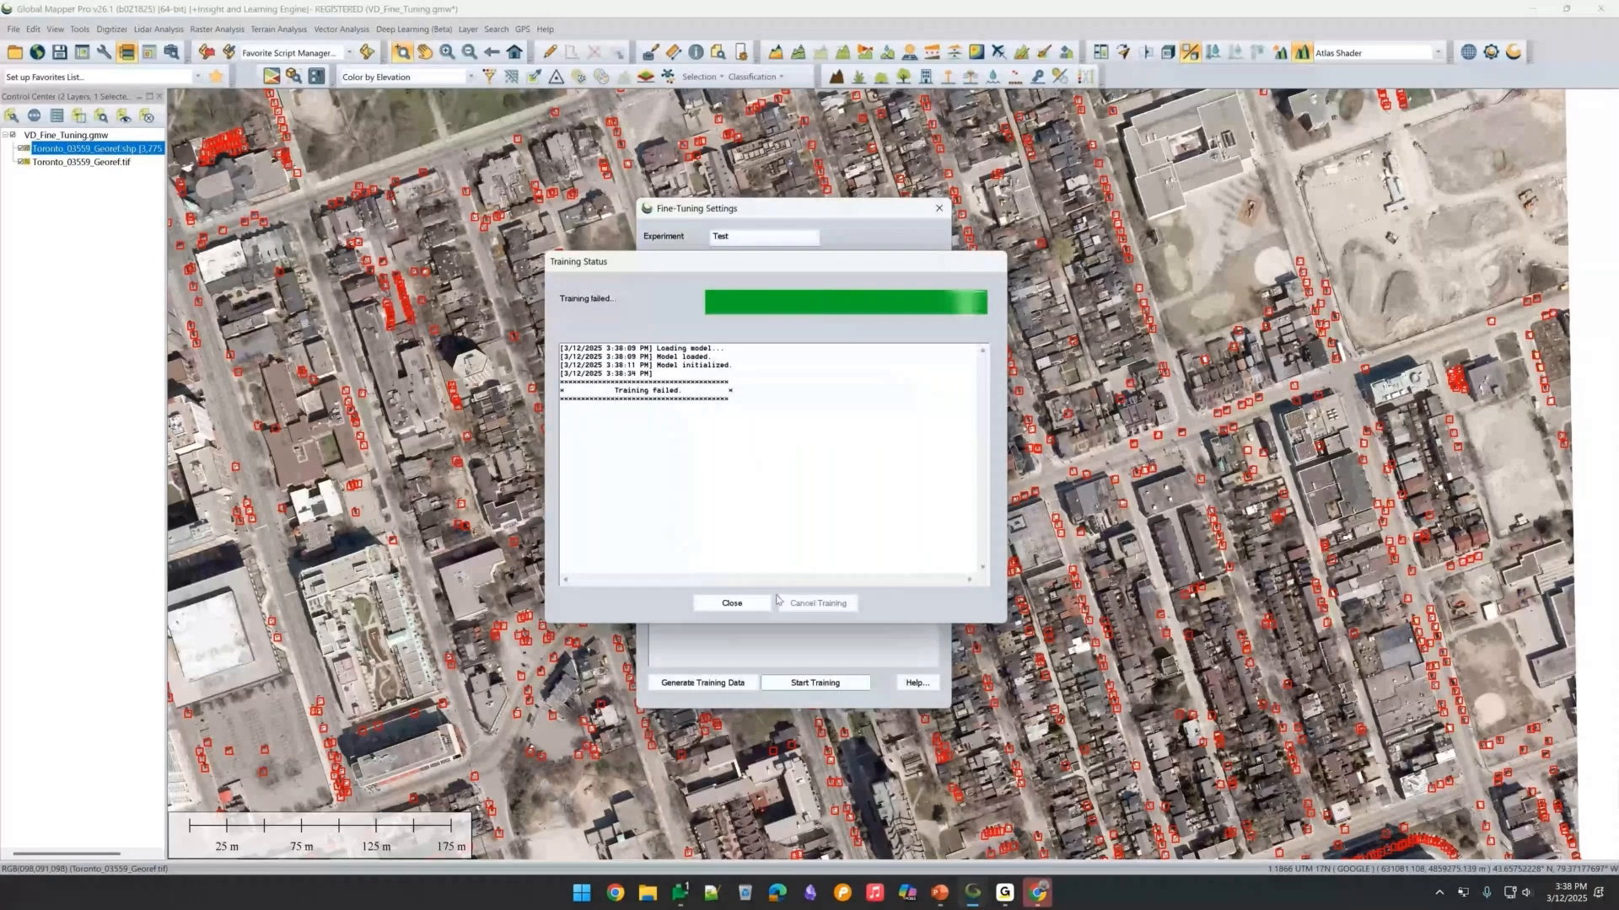
pyautogui.click(747, 603)
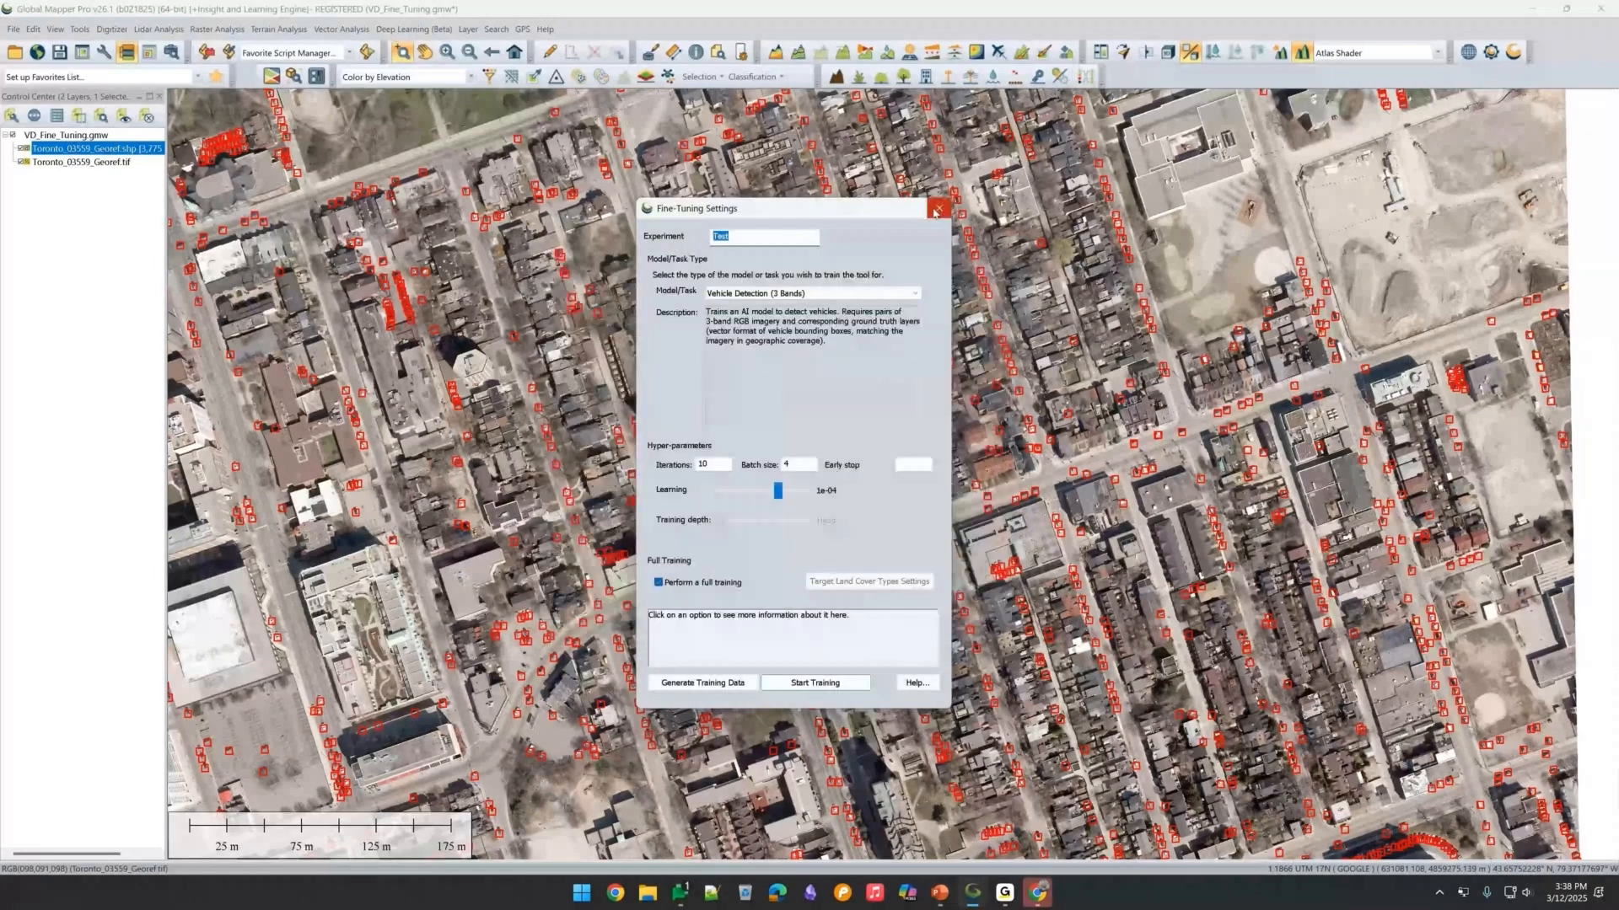
pyautogui.click(940, 209)
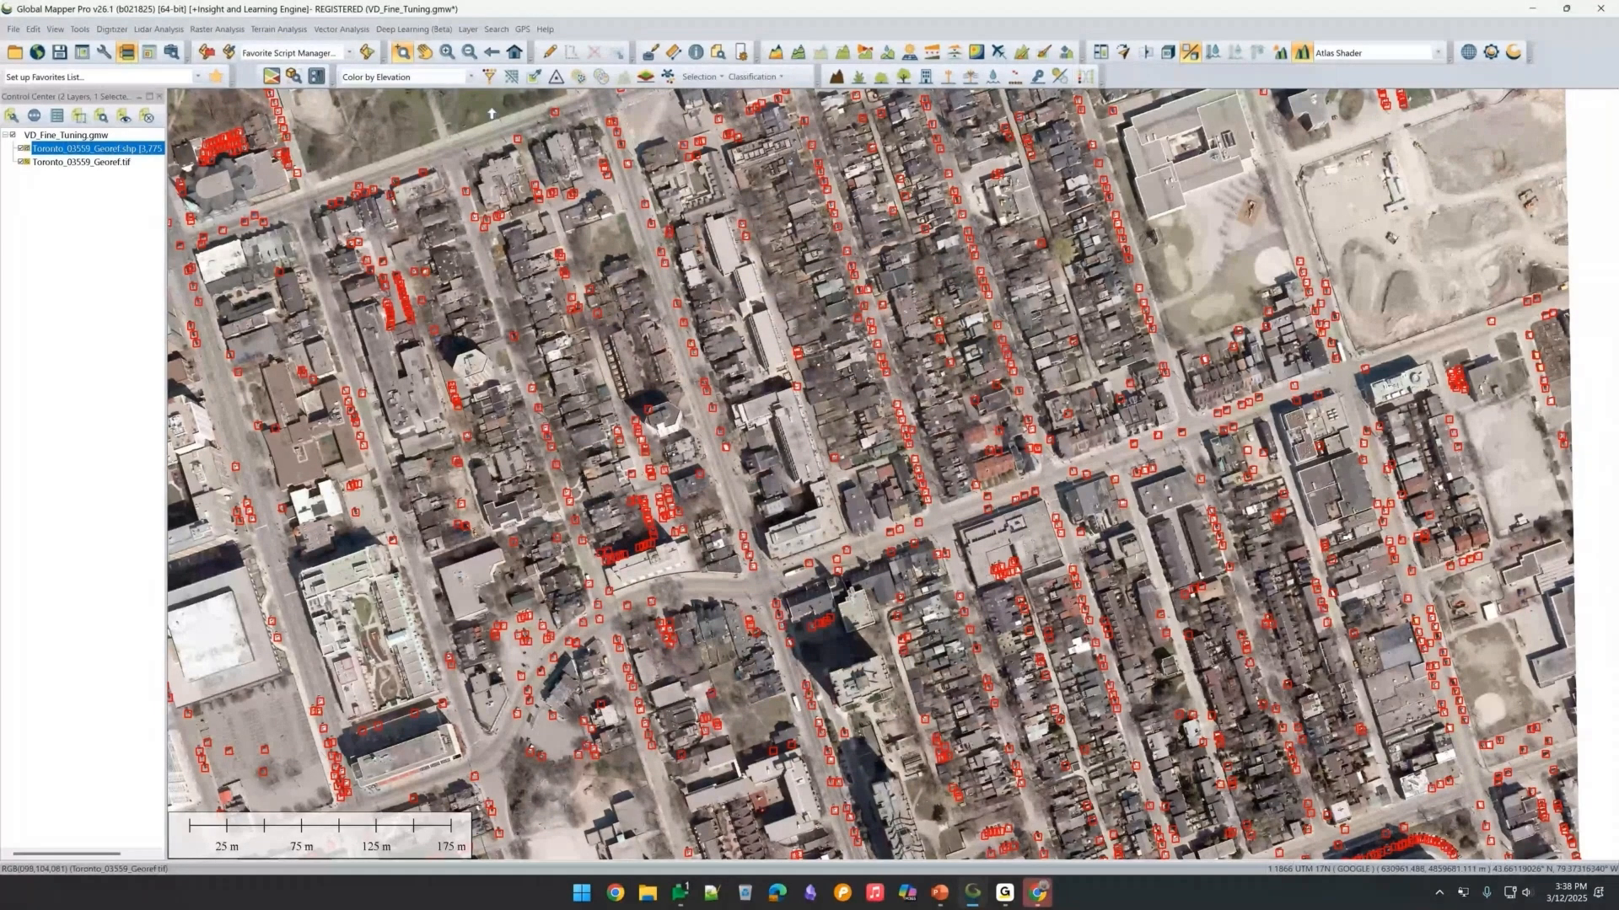
# Review the specifications of the custom BE_bell_testdata model in the object detection settings, then close them.
pyautogui.click(808, 218)
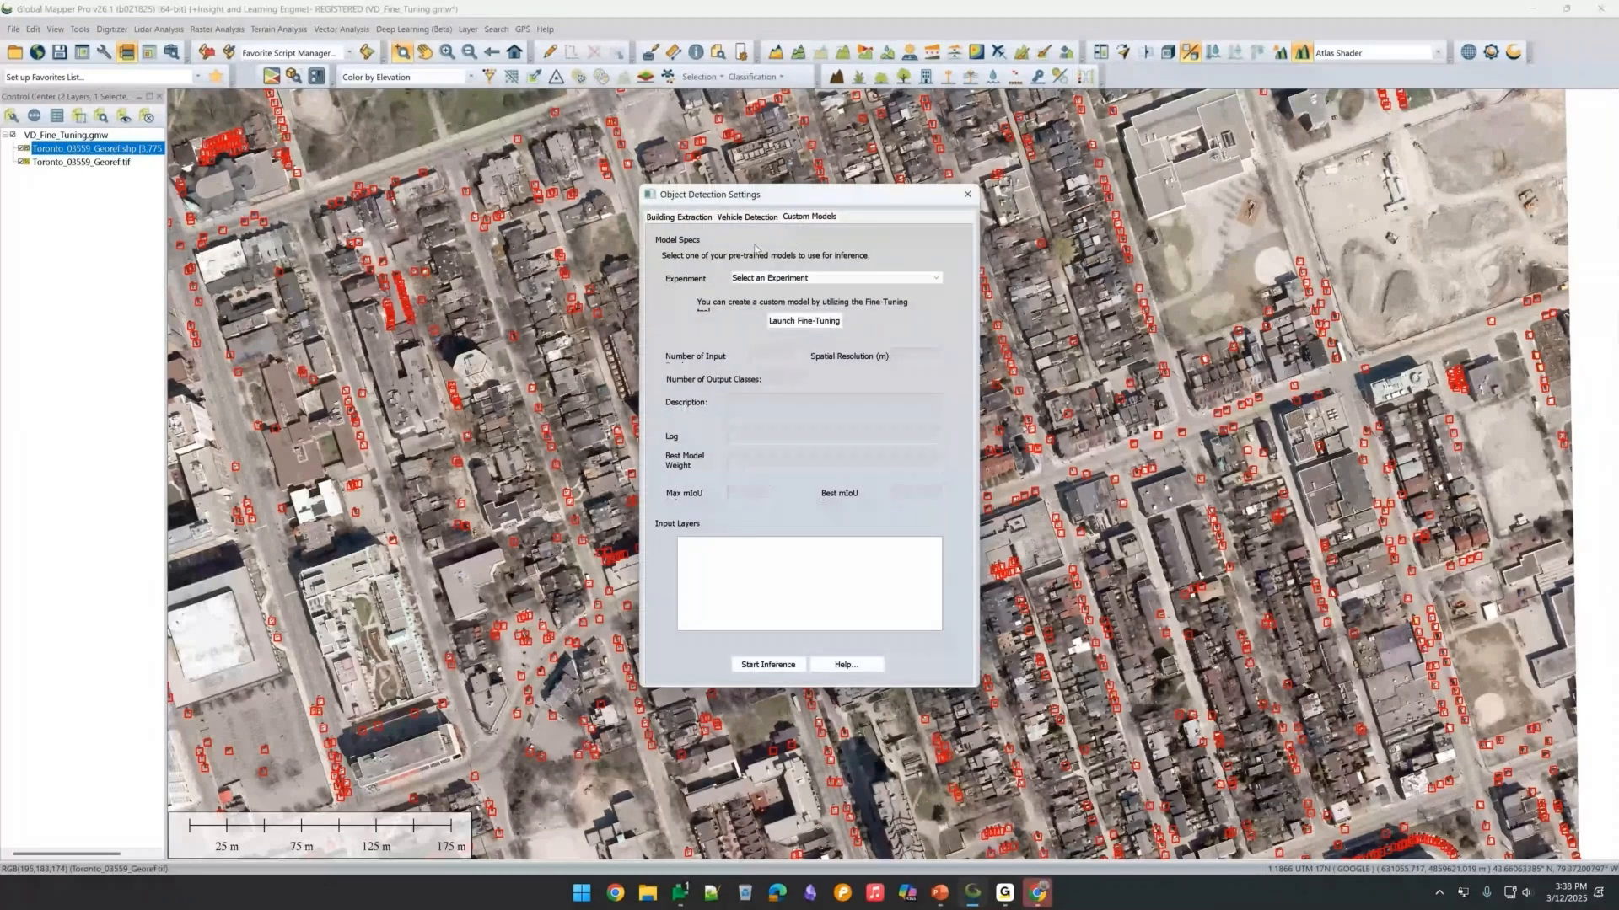
pyautogui.click(805, 277)
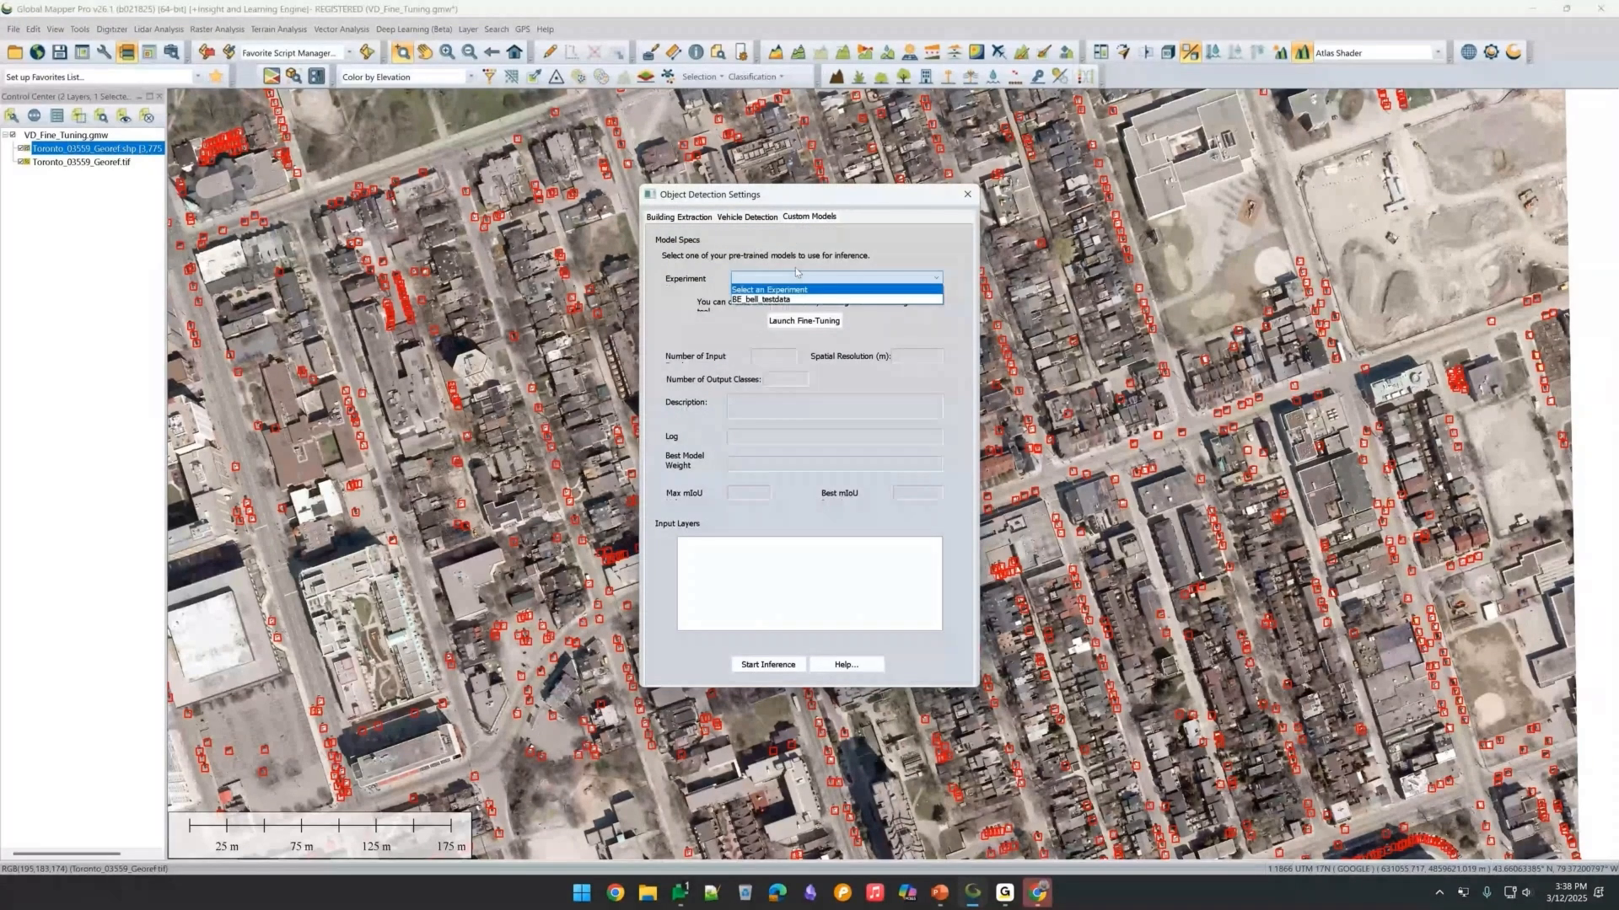
pyautogui.click(761, 299)
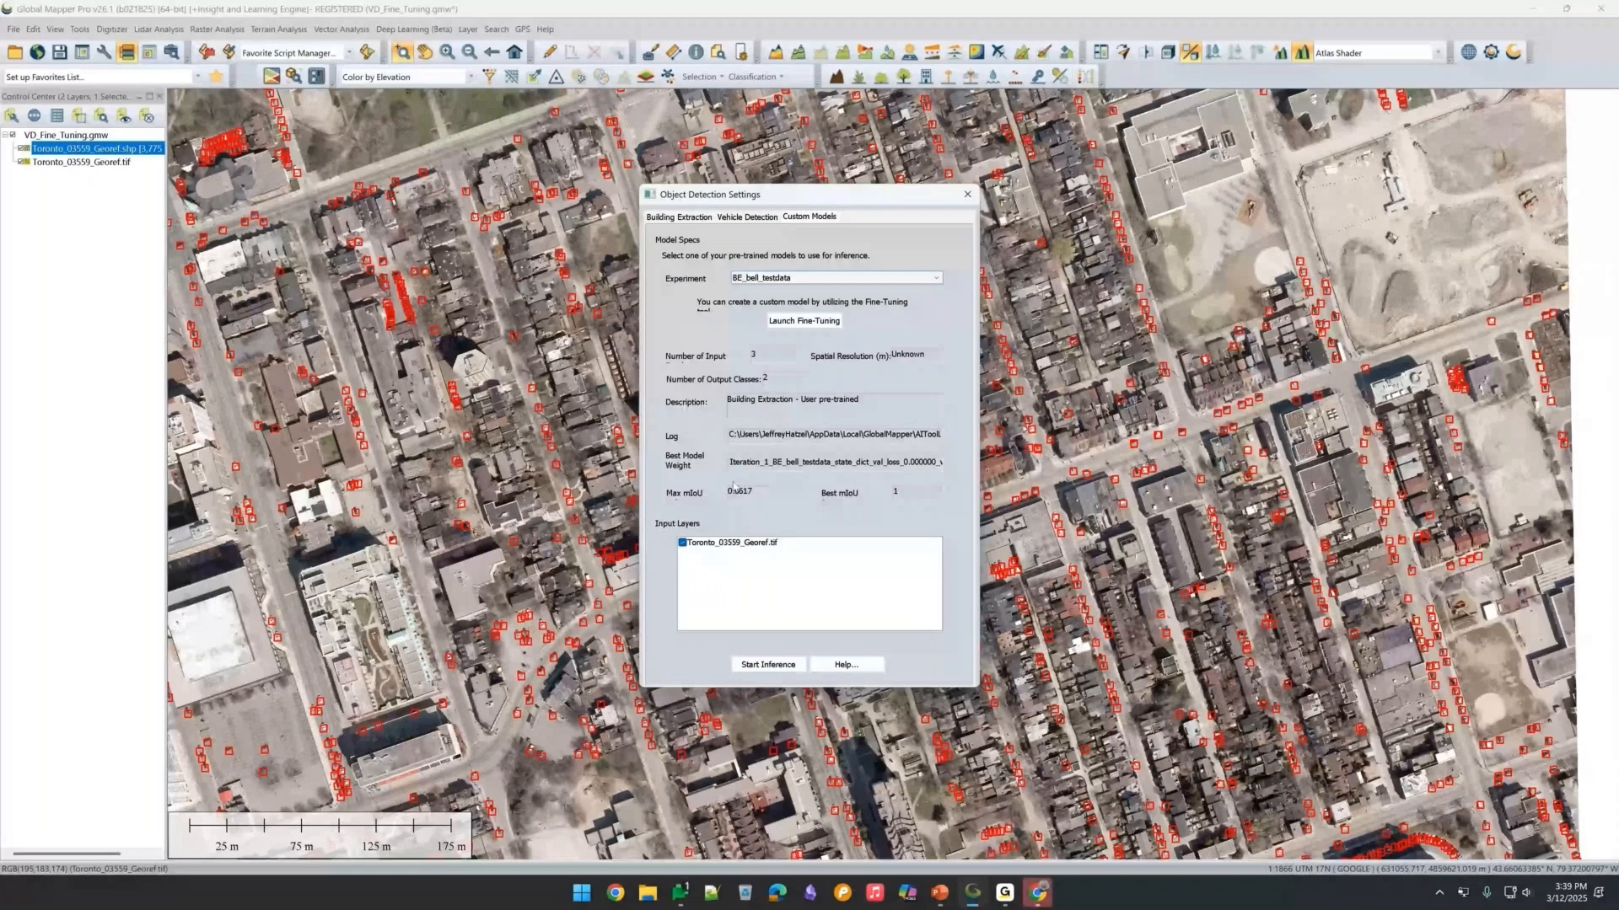
pyautogui.click(967, 197)
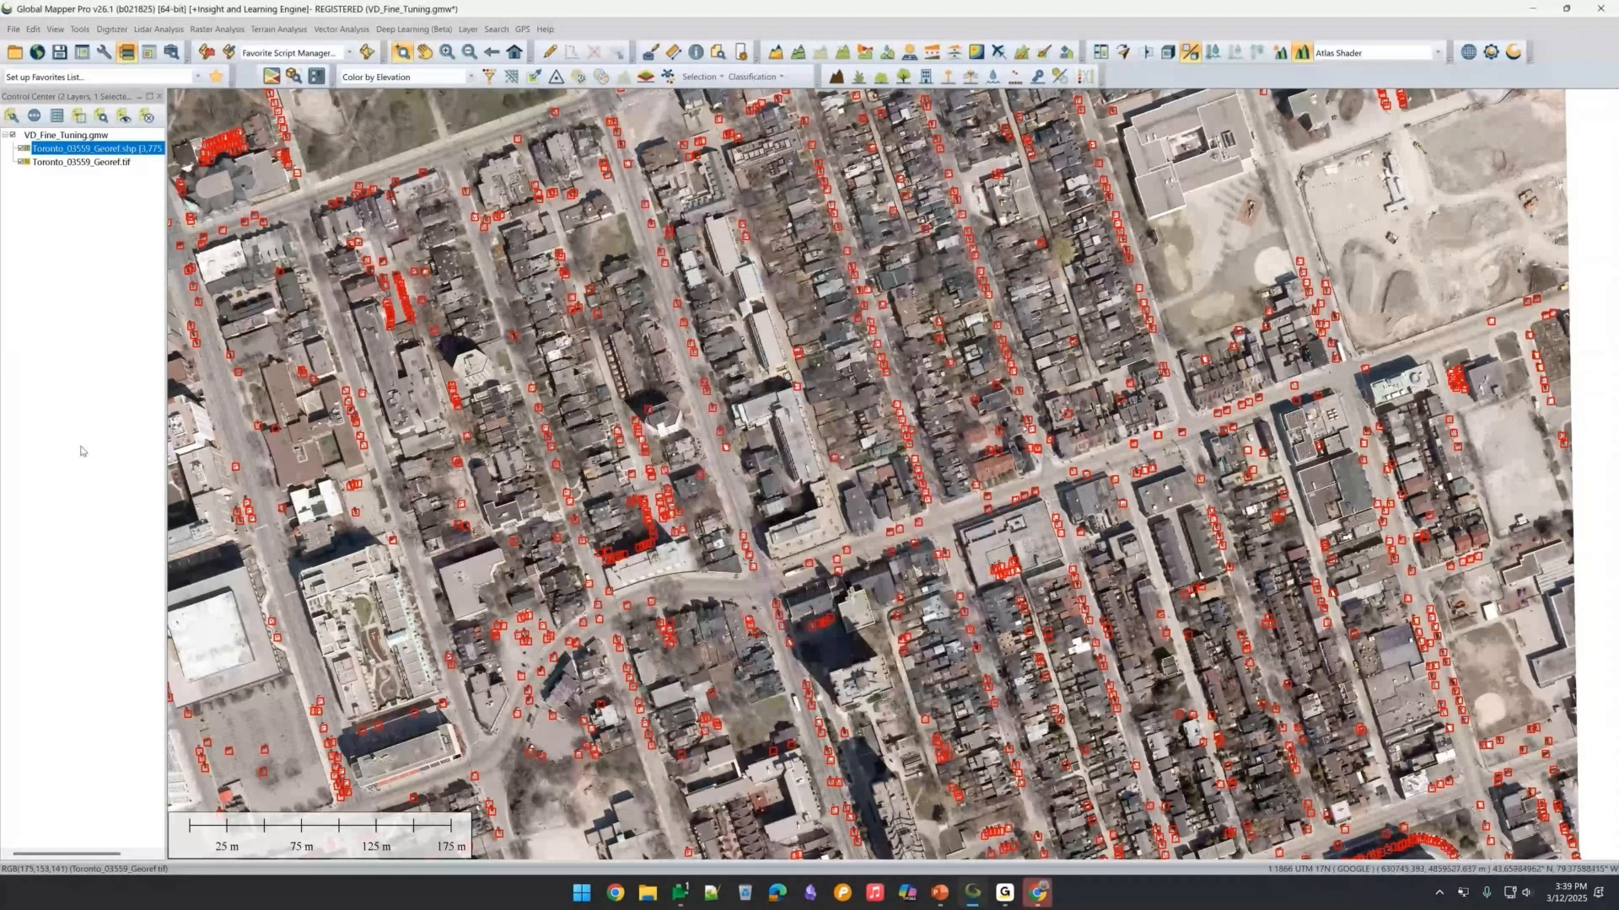
# Hide the Toronto_03559_Georef.shp vehicle boxes and display the built-in and custom models in the Insight and Learning Engine configuration.
pyautogui.click(21, 150)
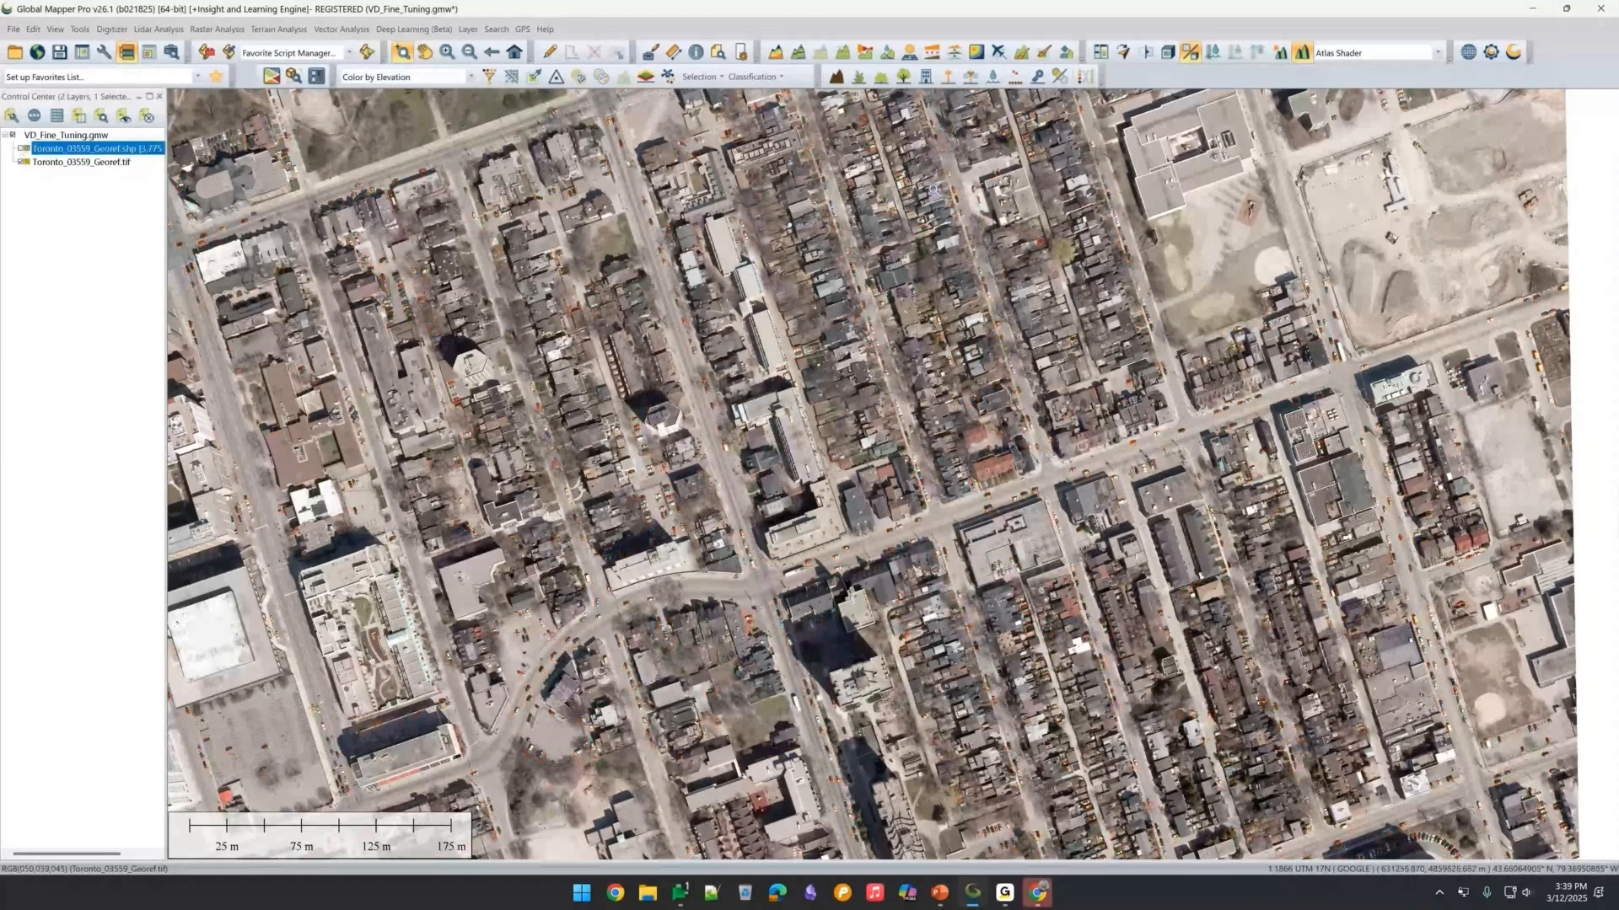
pyautogui.click(103, 52)
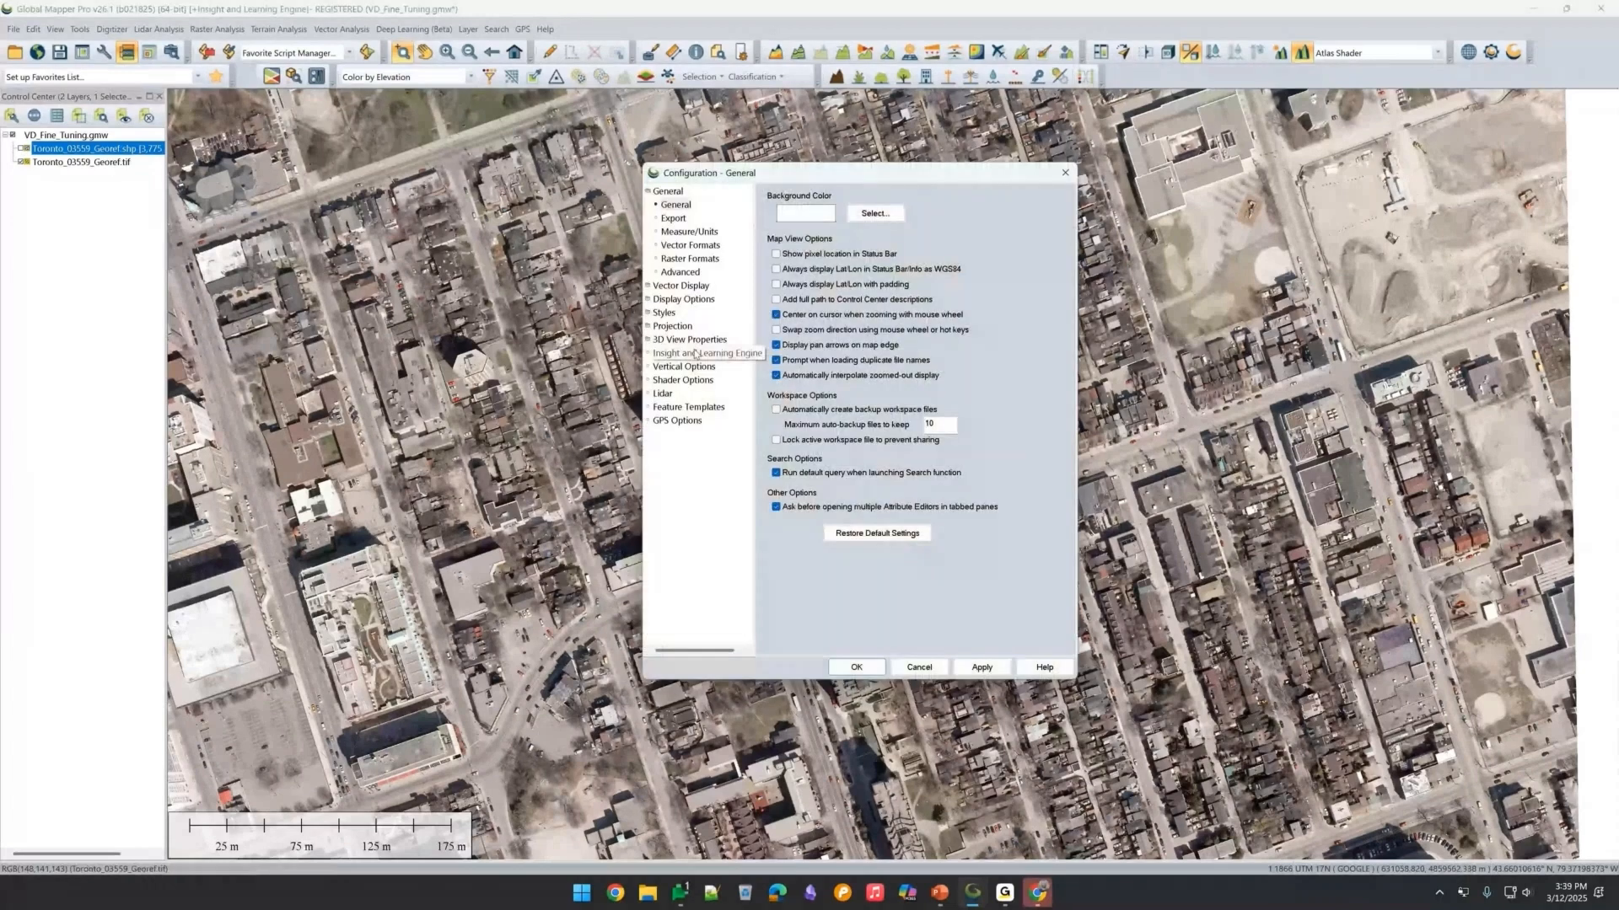
pyautogui.click(695, 354)
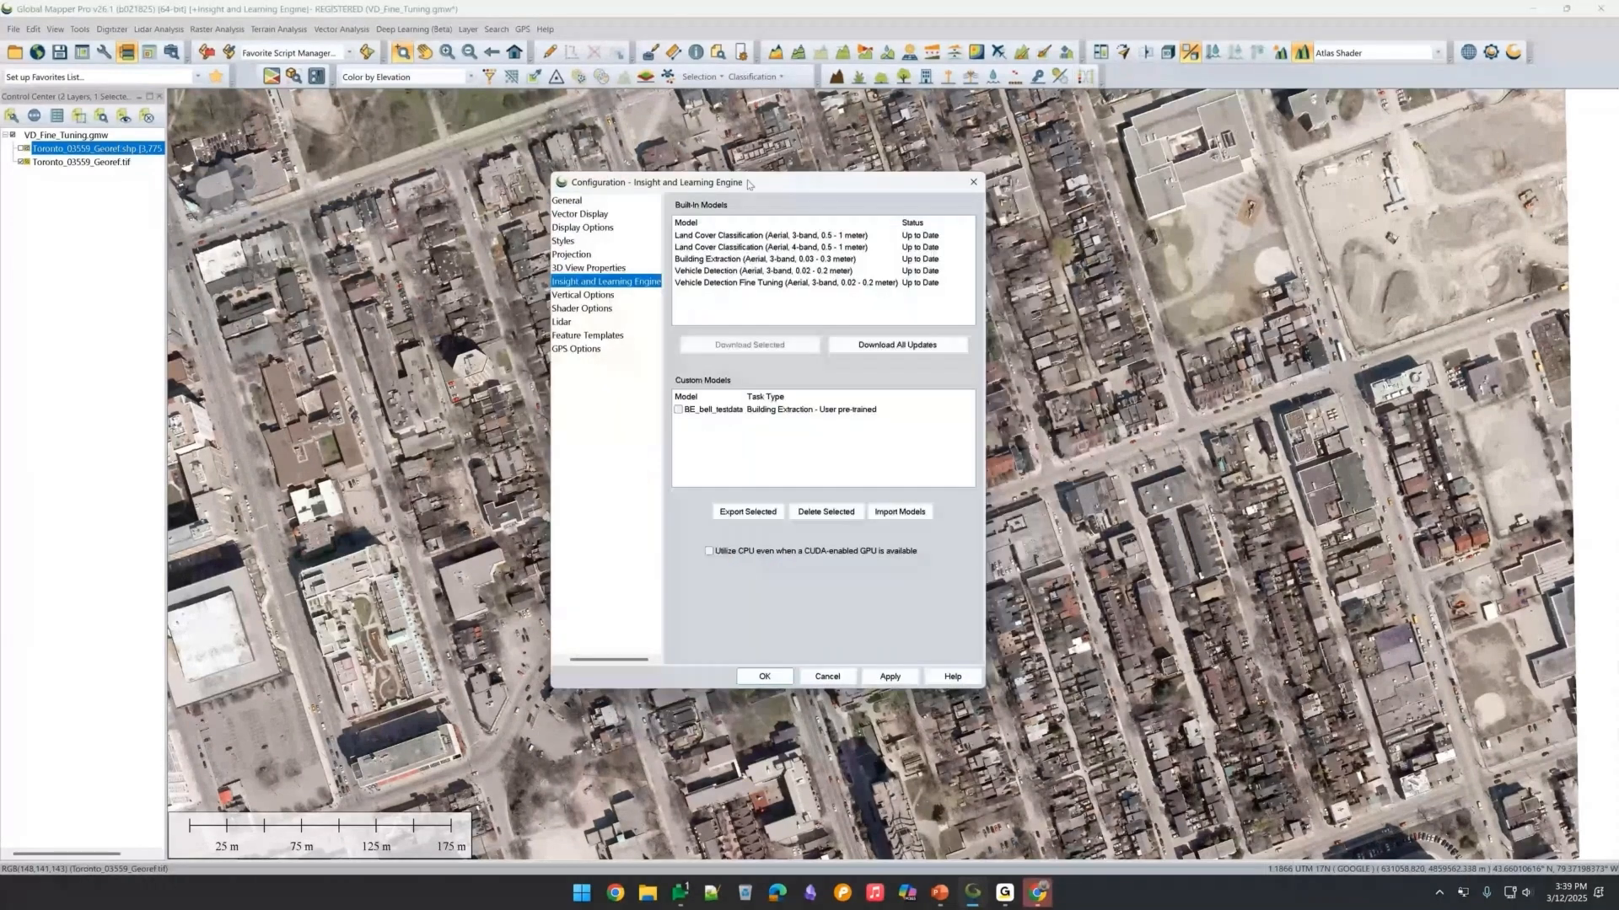
pyautogui.moveTo(748, 186); pyautogui.dragTo(711, 197)
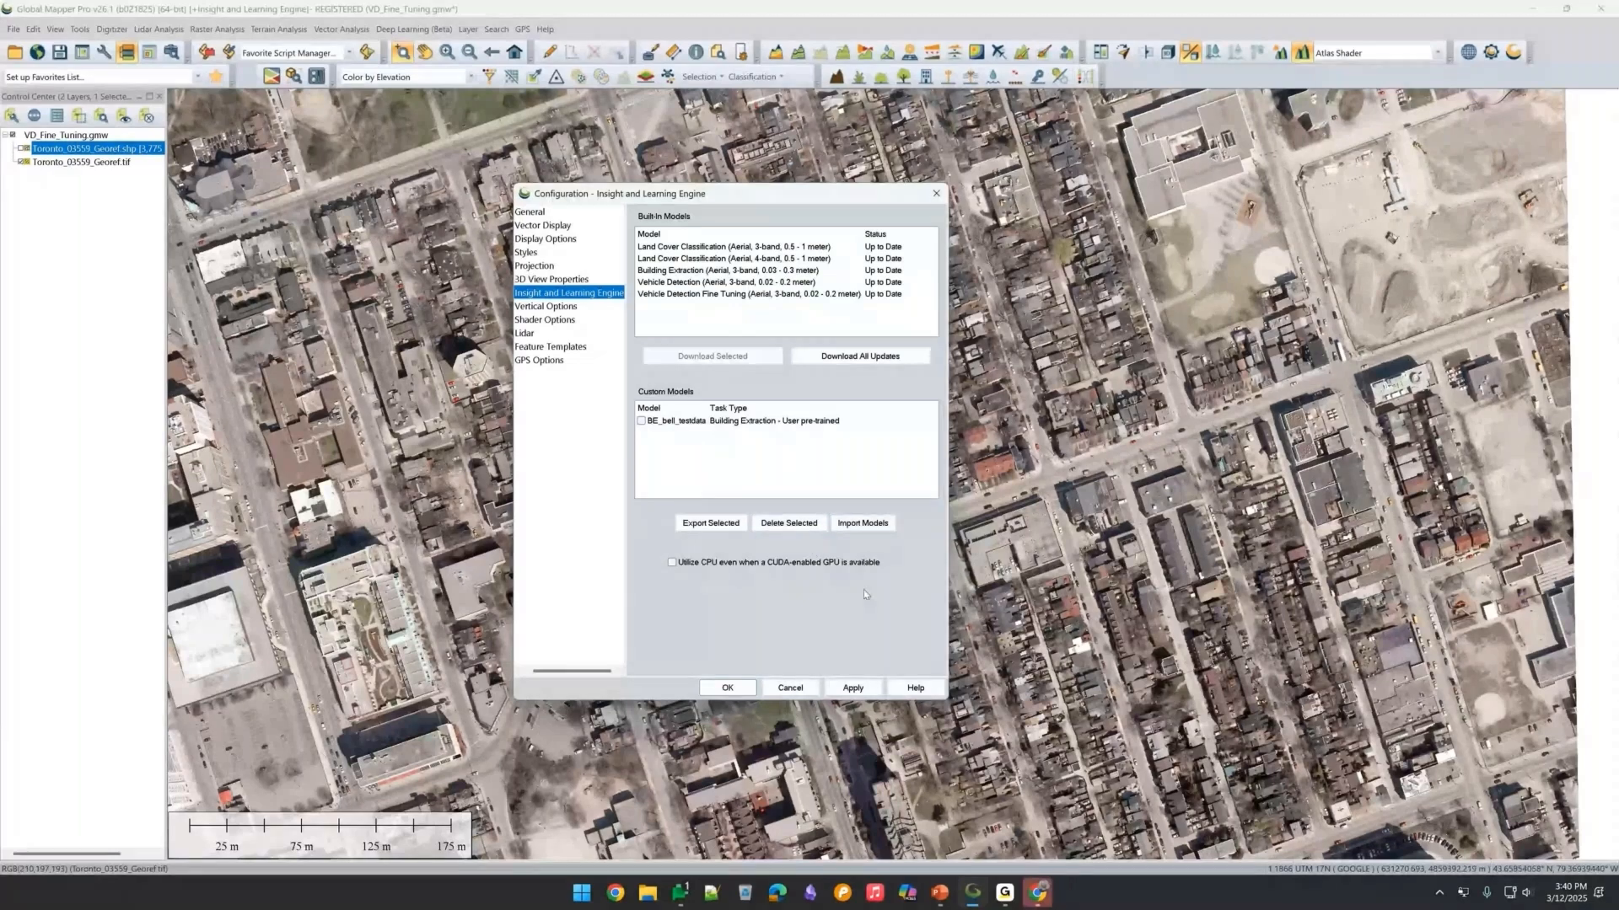
# Import the custom land cover model lcc_regtest_model from the Desktop, then close the configuration.
pyautogui.click(862, 524)
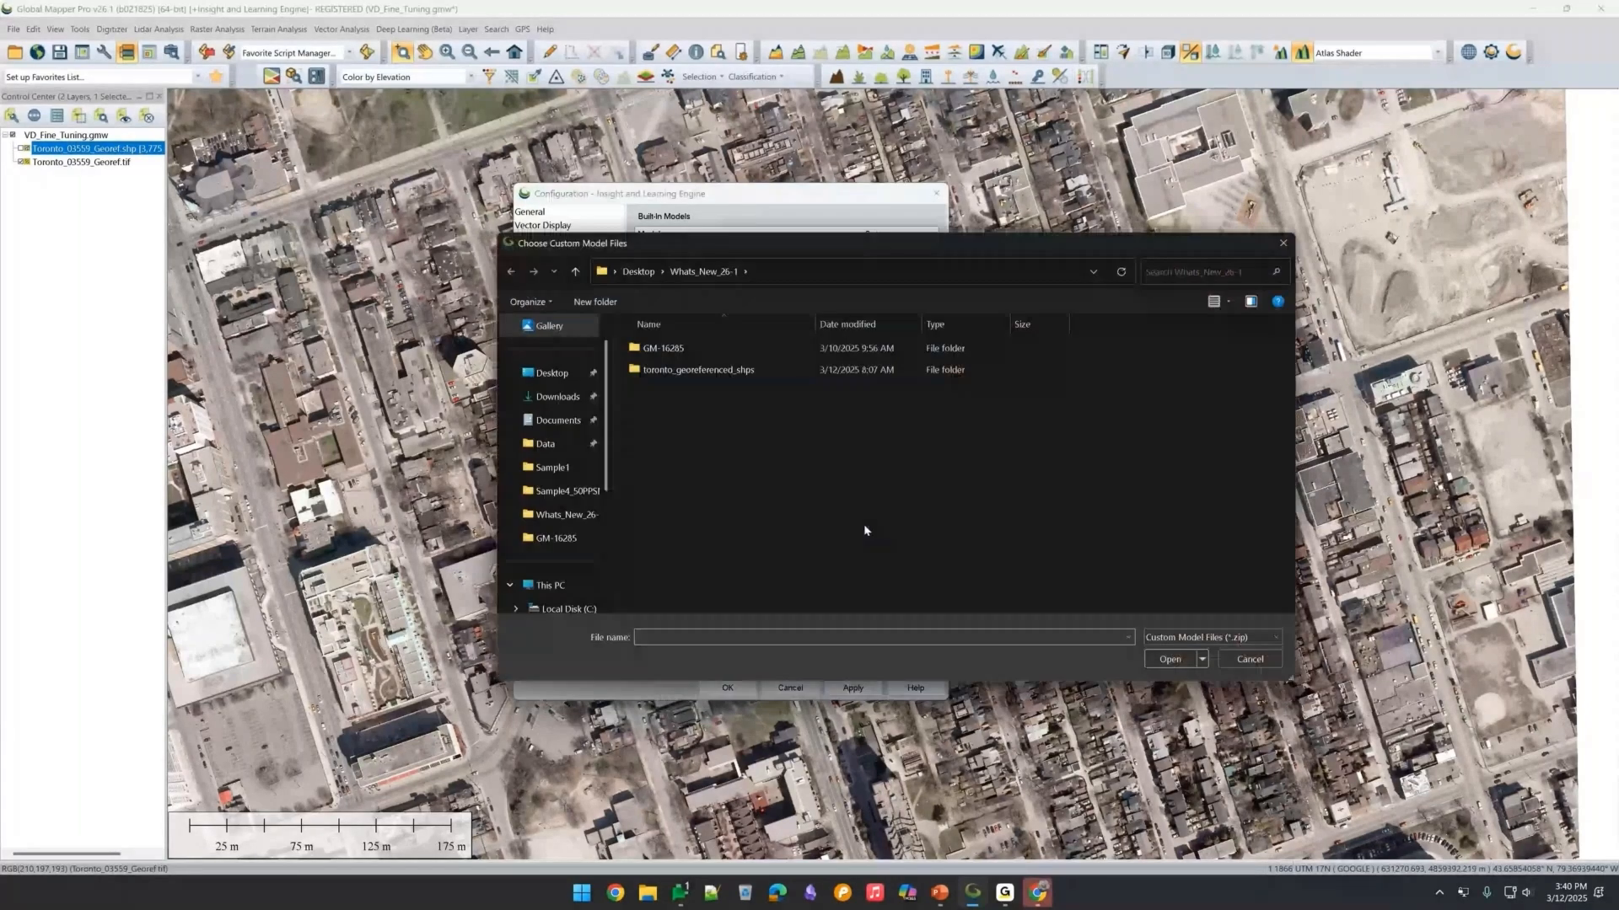
pyautogui.click(540, 376)
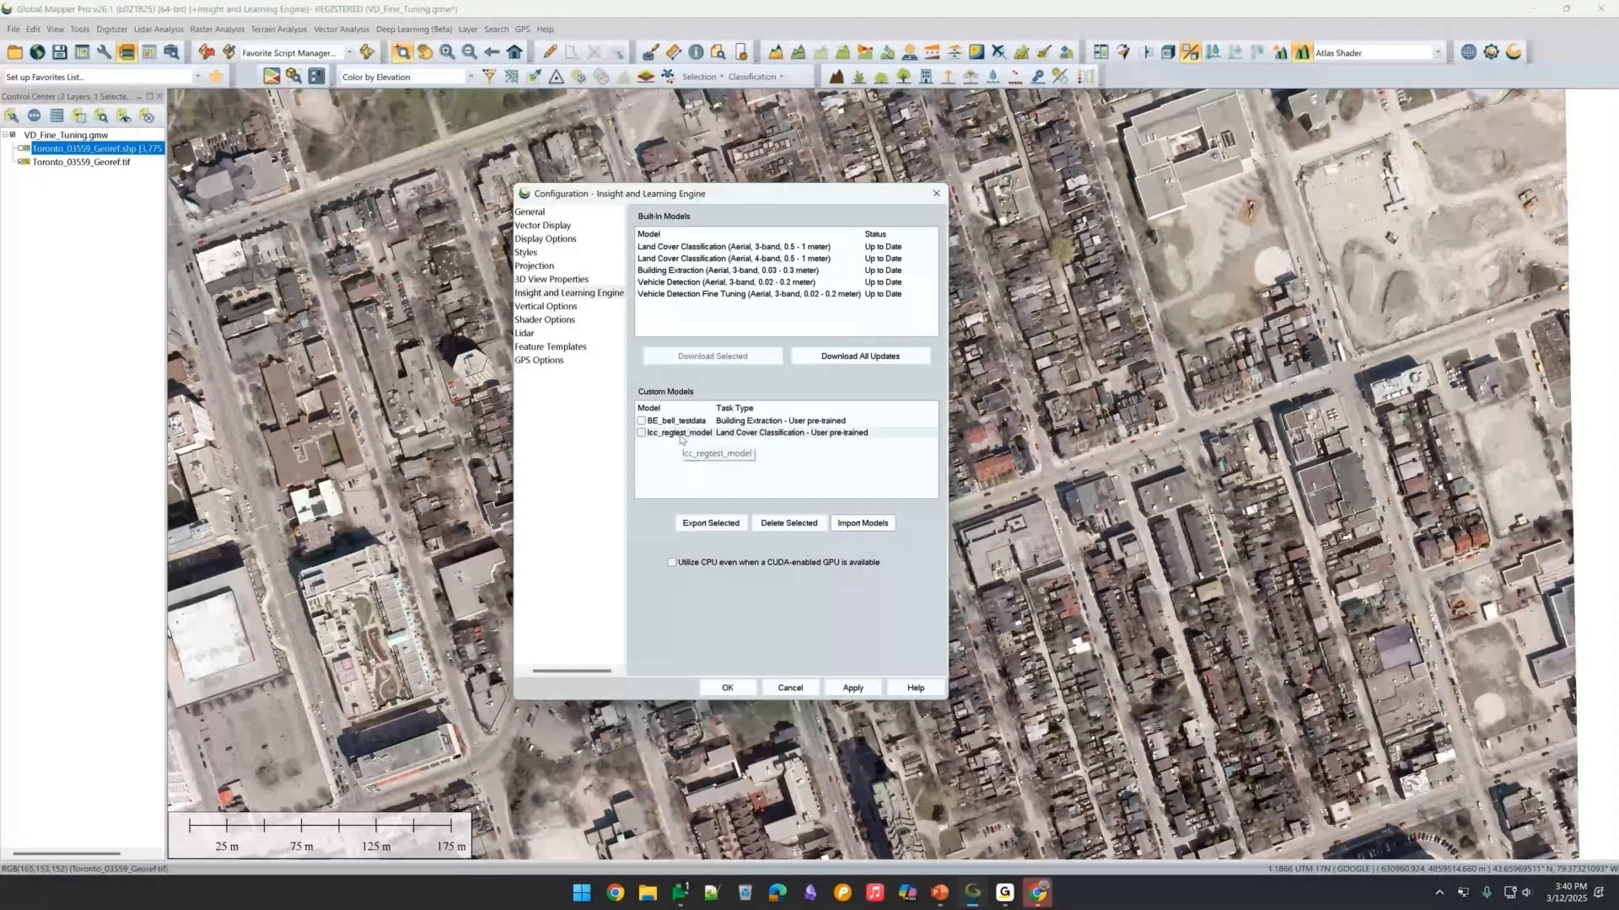
pyautogui.click(936, 194)
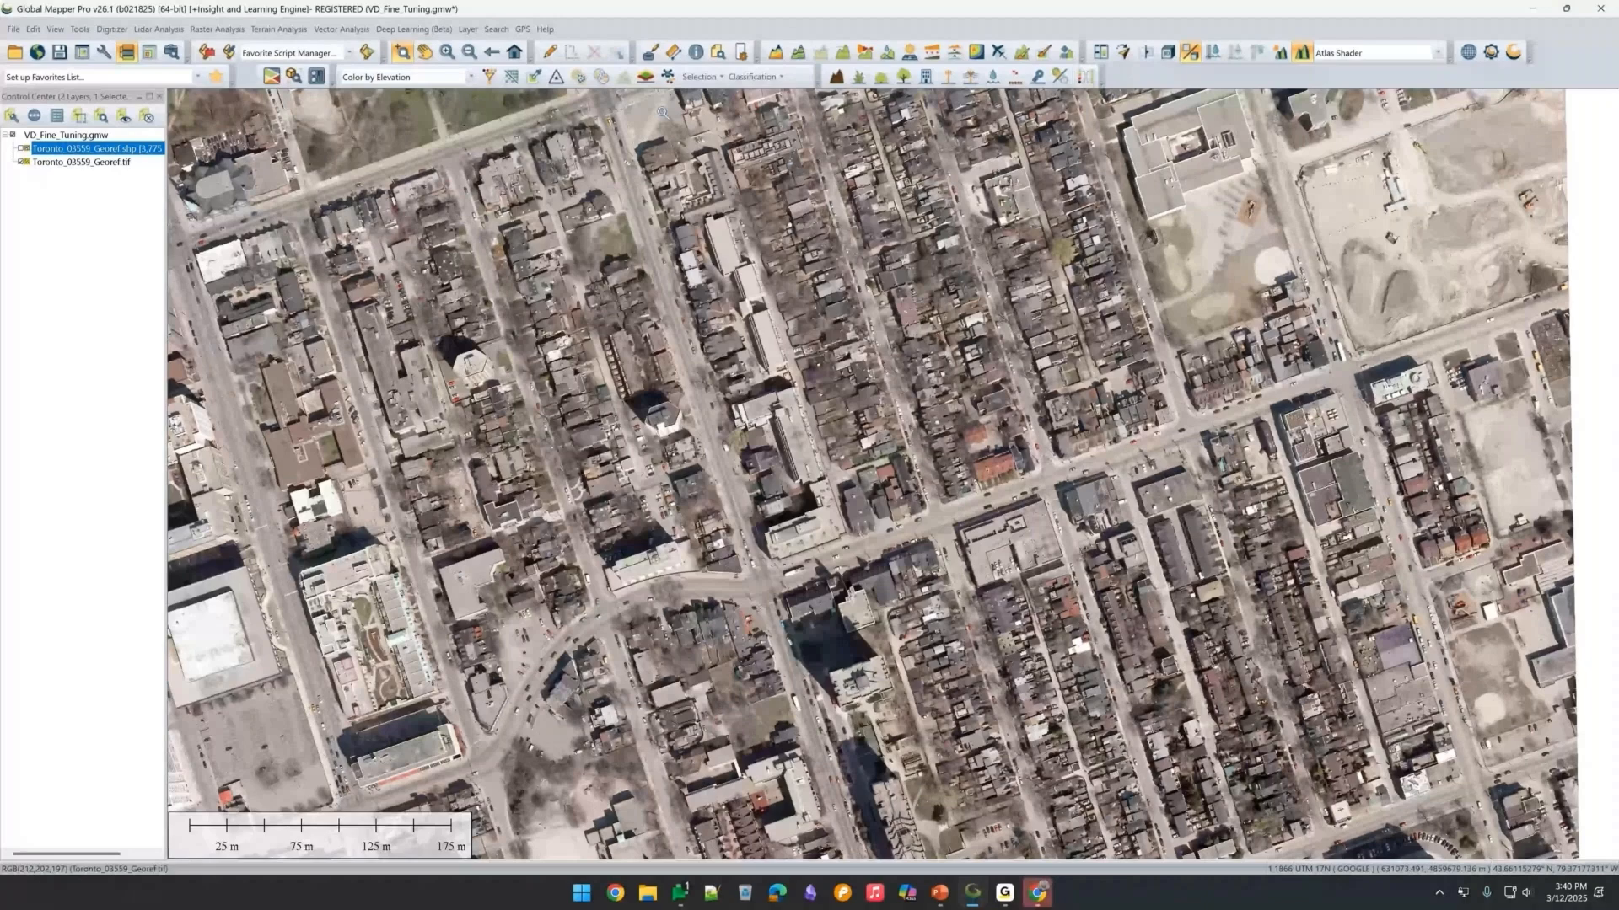
# Check that lcc_regtest_model is offered as a custom experiment in the land cover classification settings, then close them.
pyautogui.click(764, 217)
pyautogui.click(797, 278)
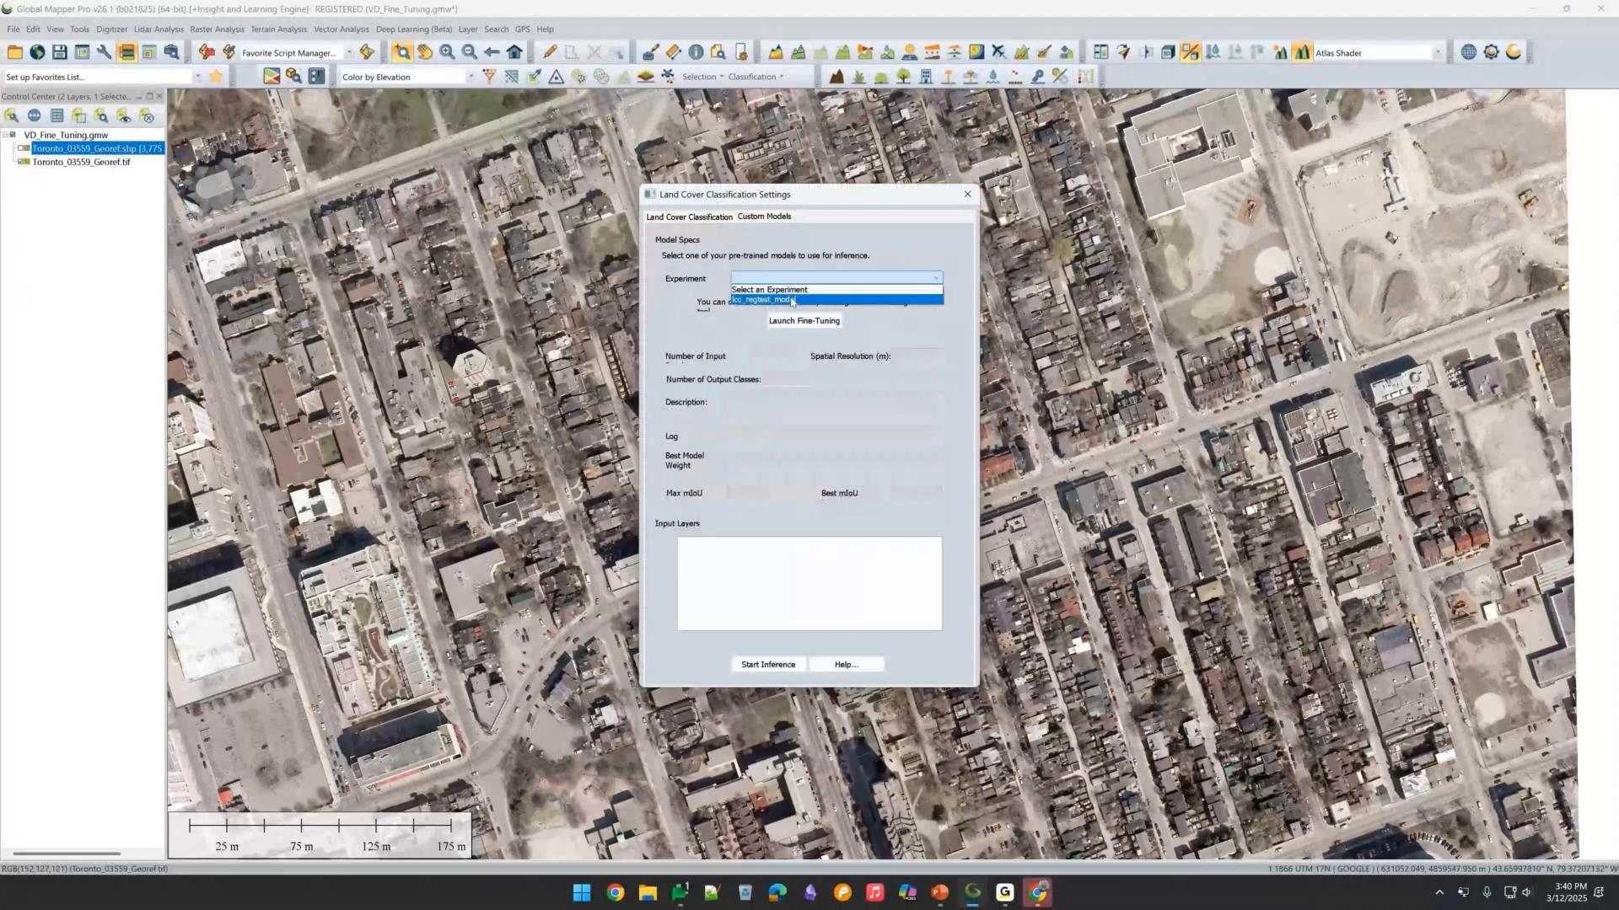
pyautogui.click(790, 301)
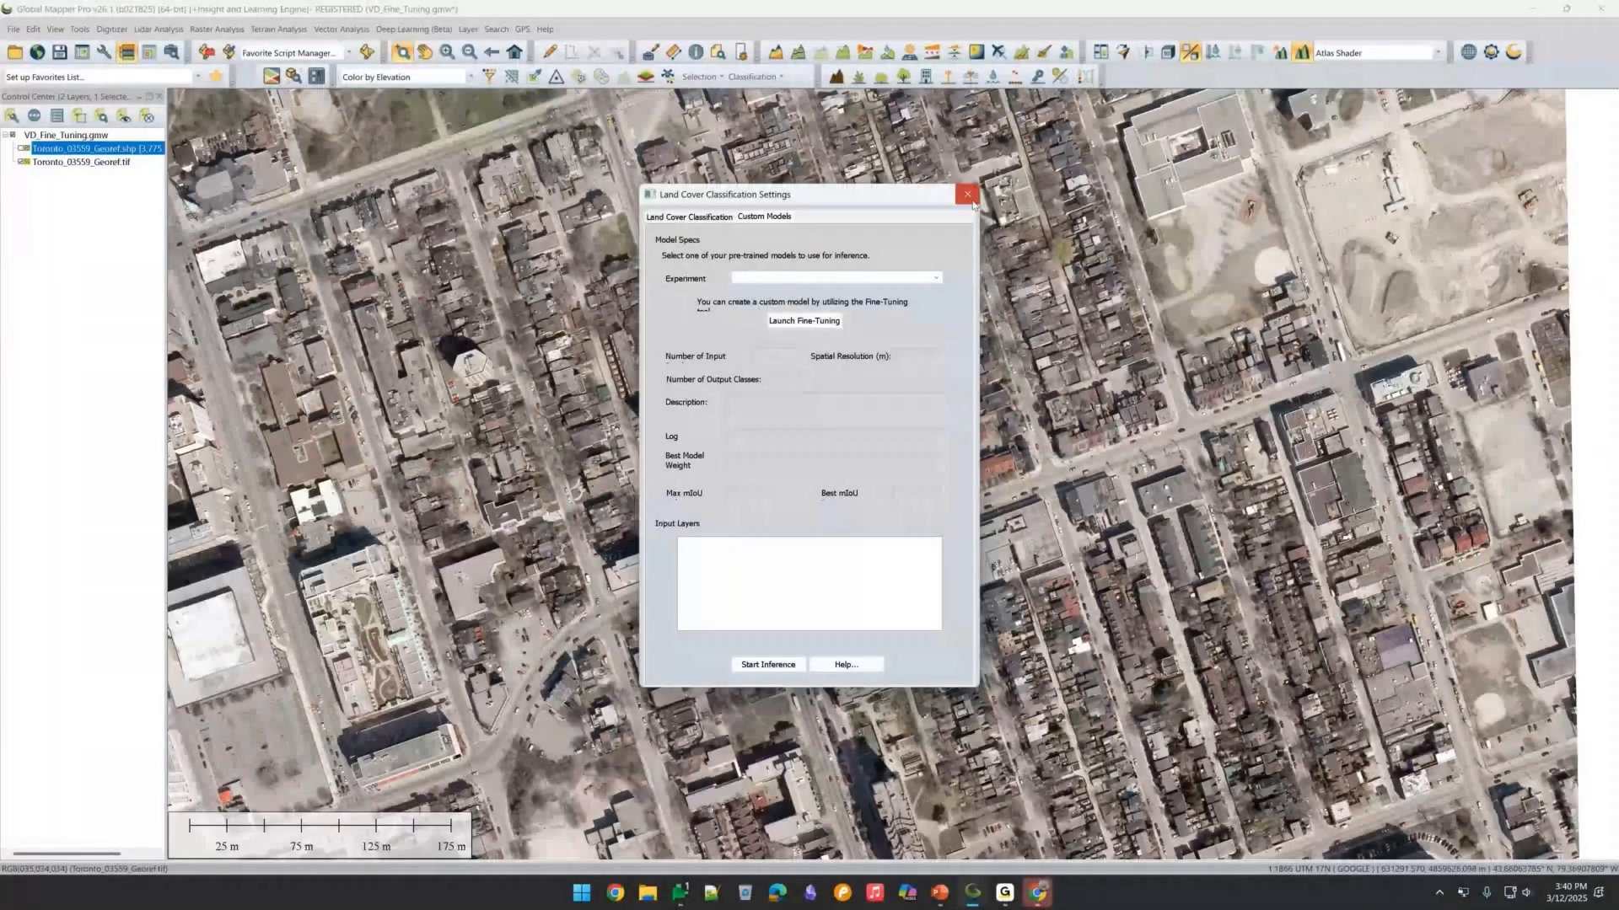
pyautogui.click(967, 195)
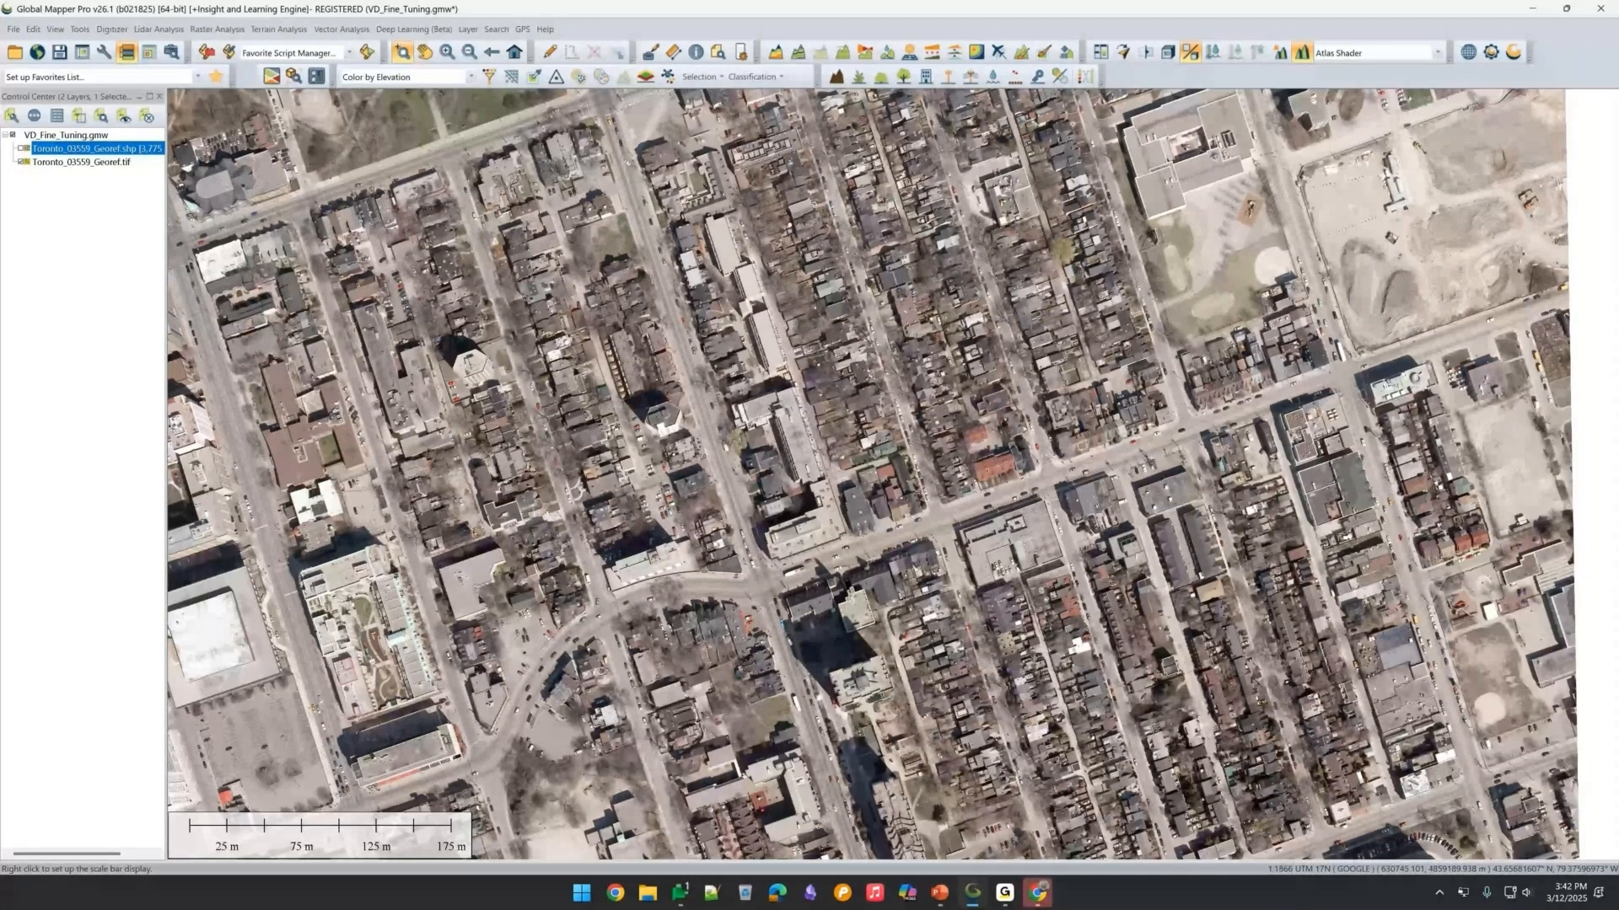
# Review the Aerial NAIP land cover classification settings and the Aerial/Satellite vehicle detection settings, closing each without starting inference.
pyautogui.click(271, 77)
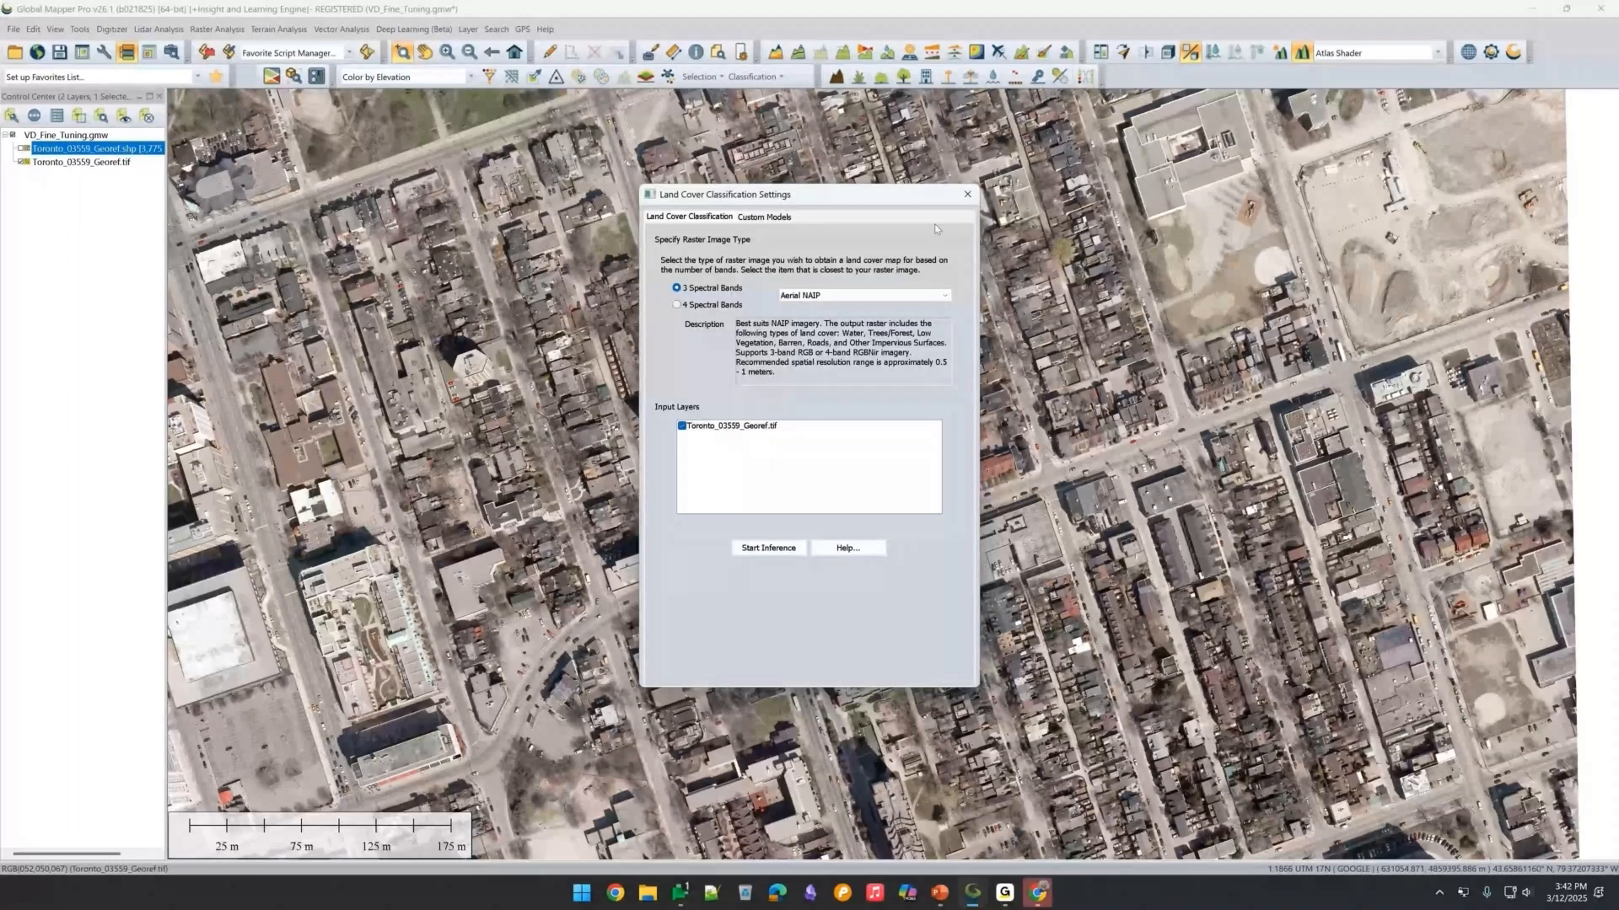
pyautogui.click(967, 195)
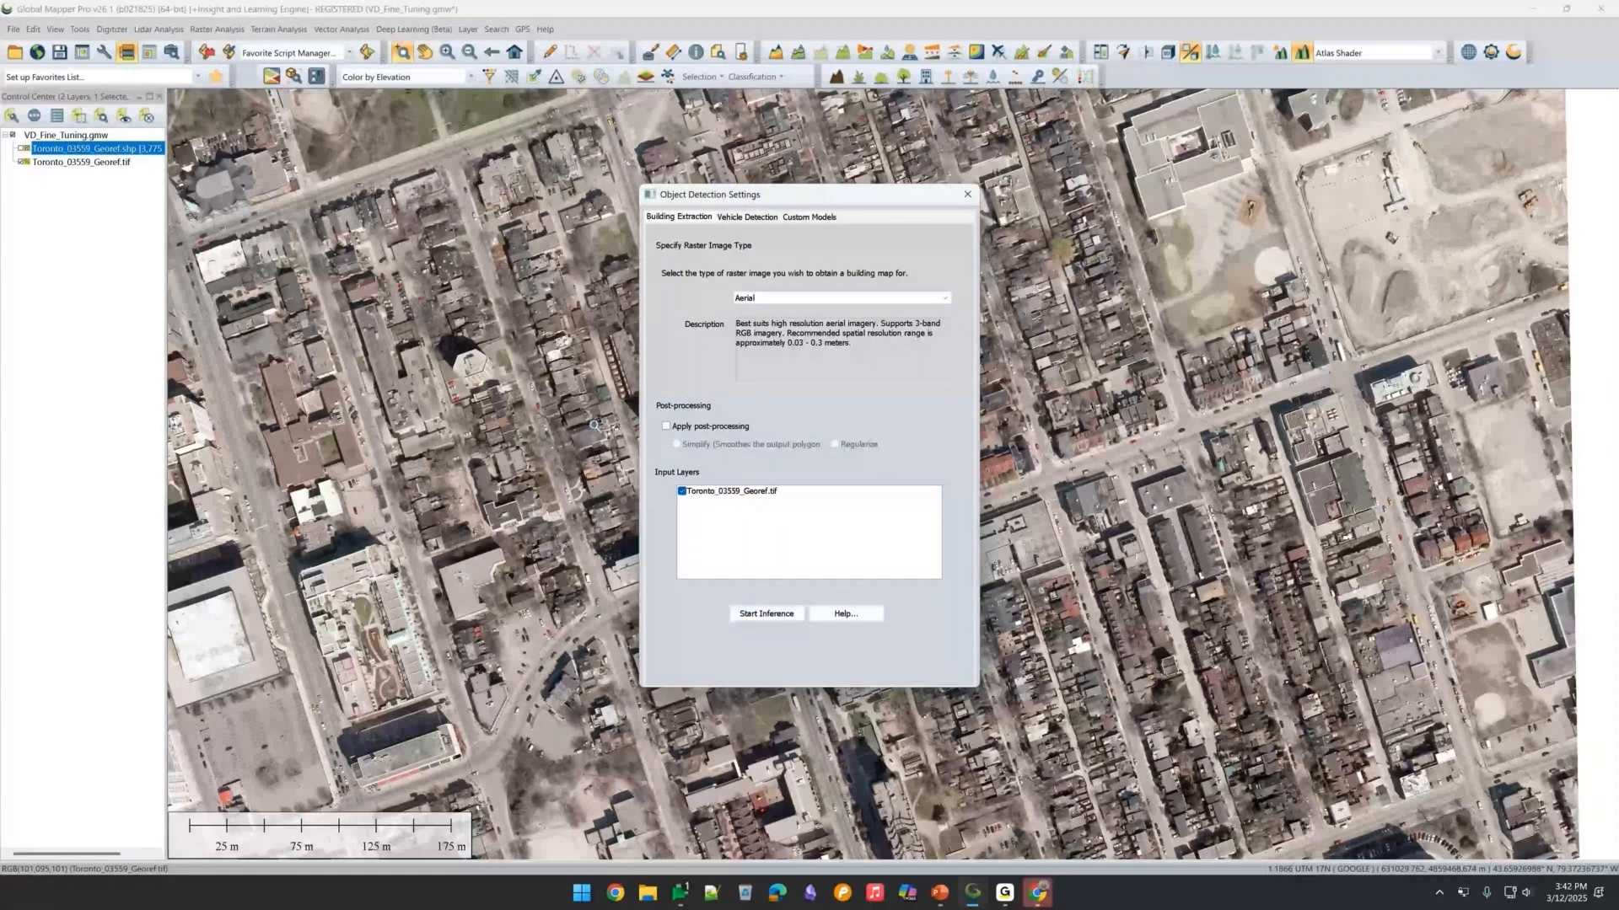
pyautogui.click(718, 217)
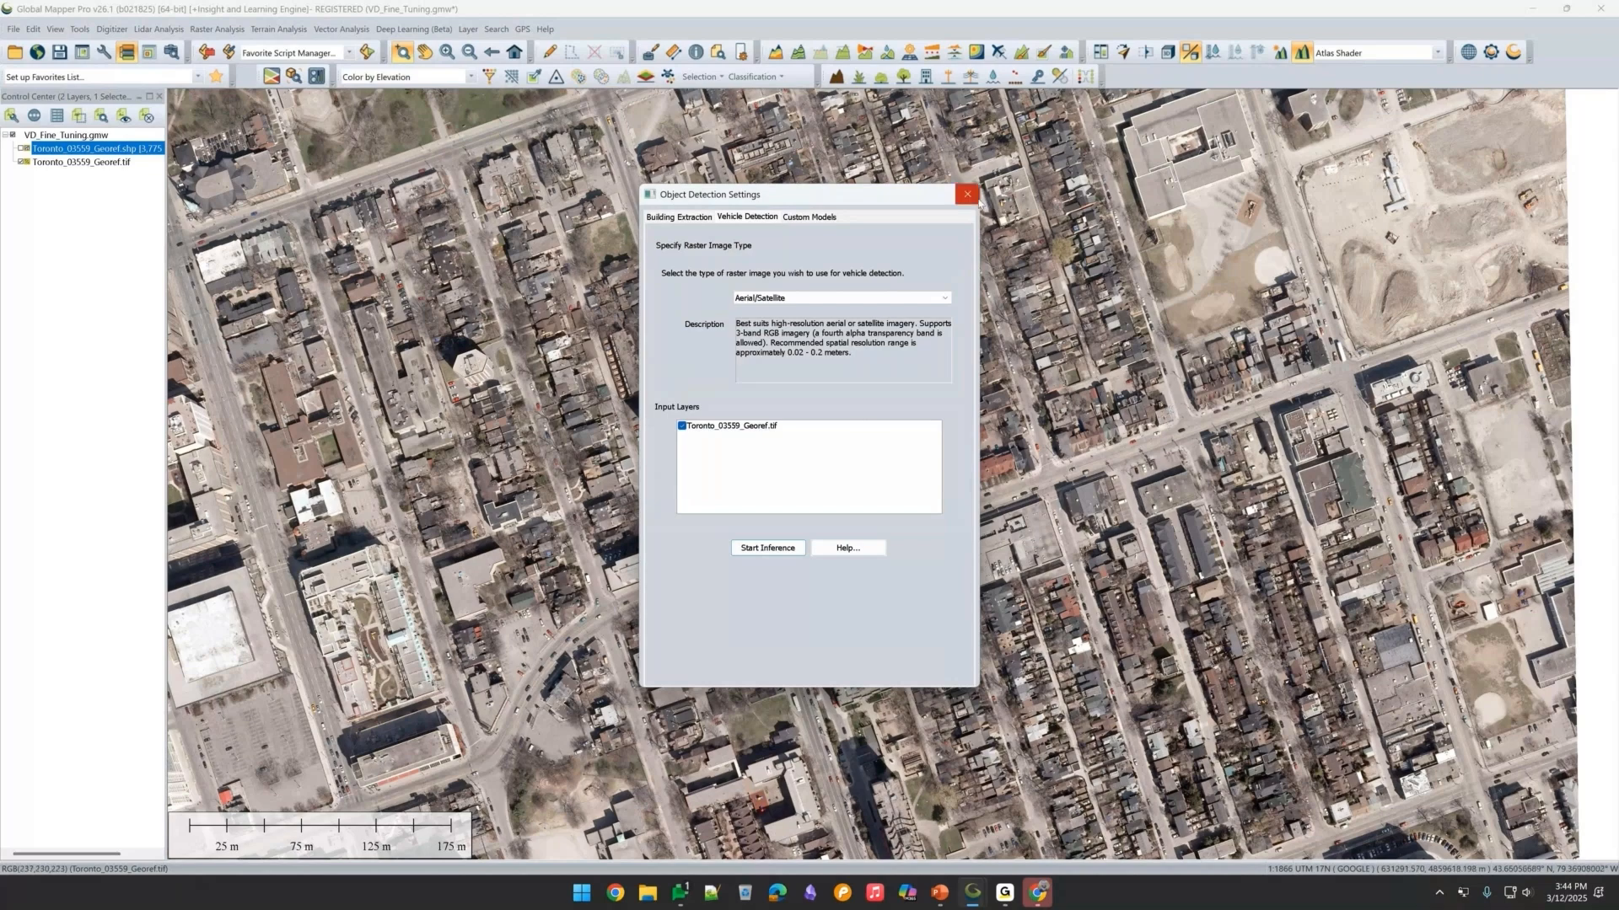
pyautogui.click(967, 194)
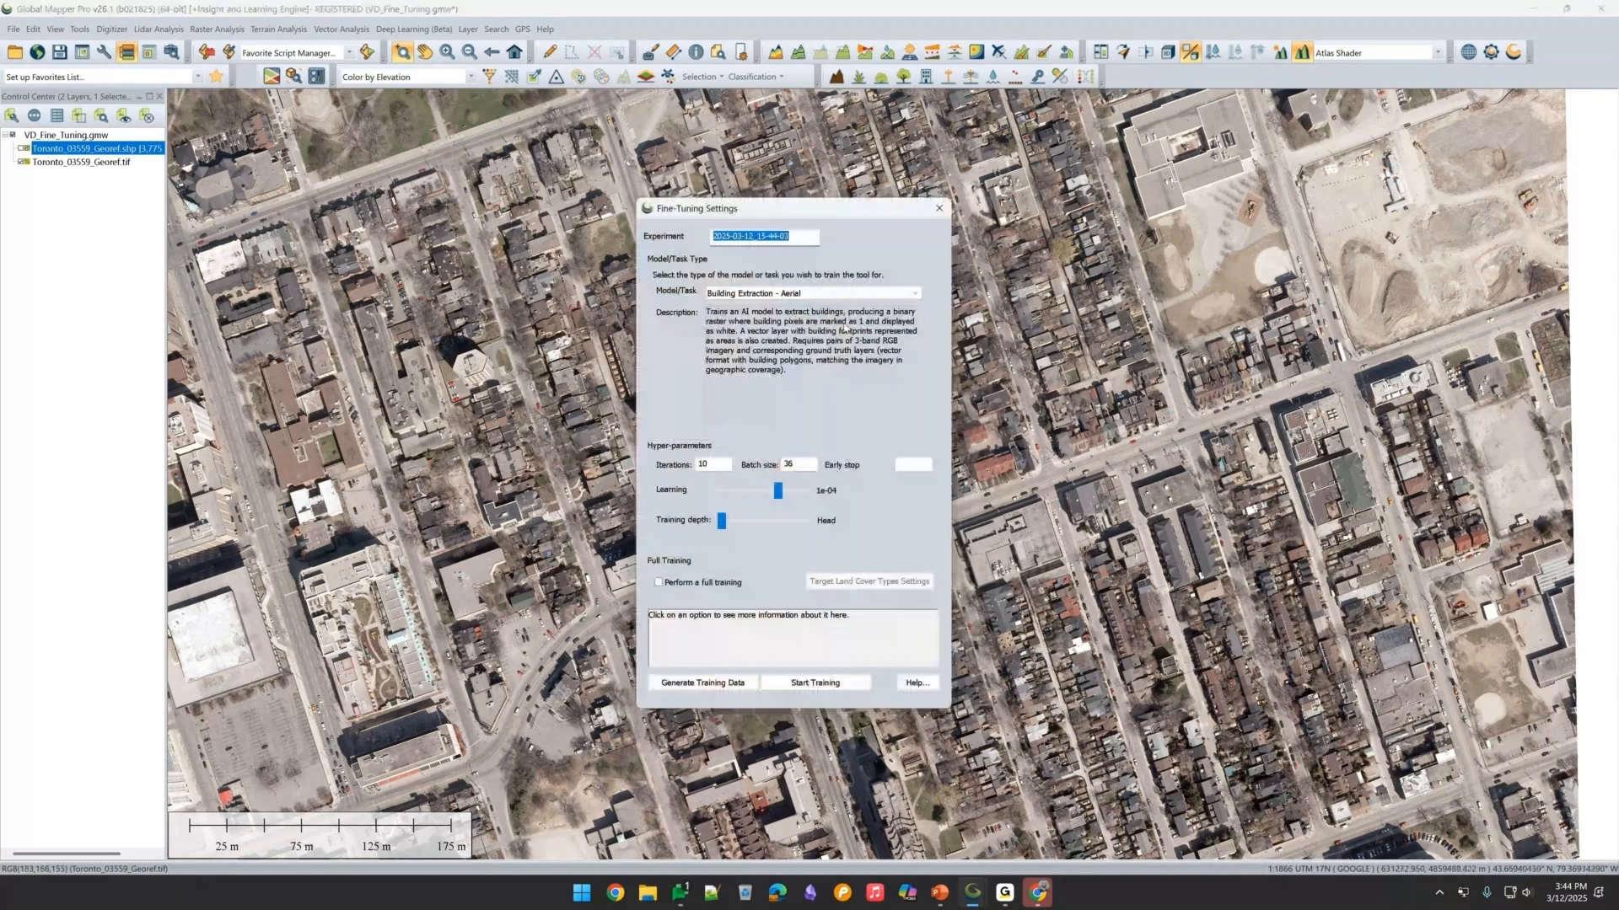
# Review the fine-tuning settings for Vehicle Detection (3 Bands) and the land cover classification input layers, closing both dialogs.
pyautogui.click(810, 294)
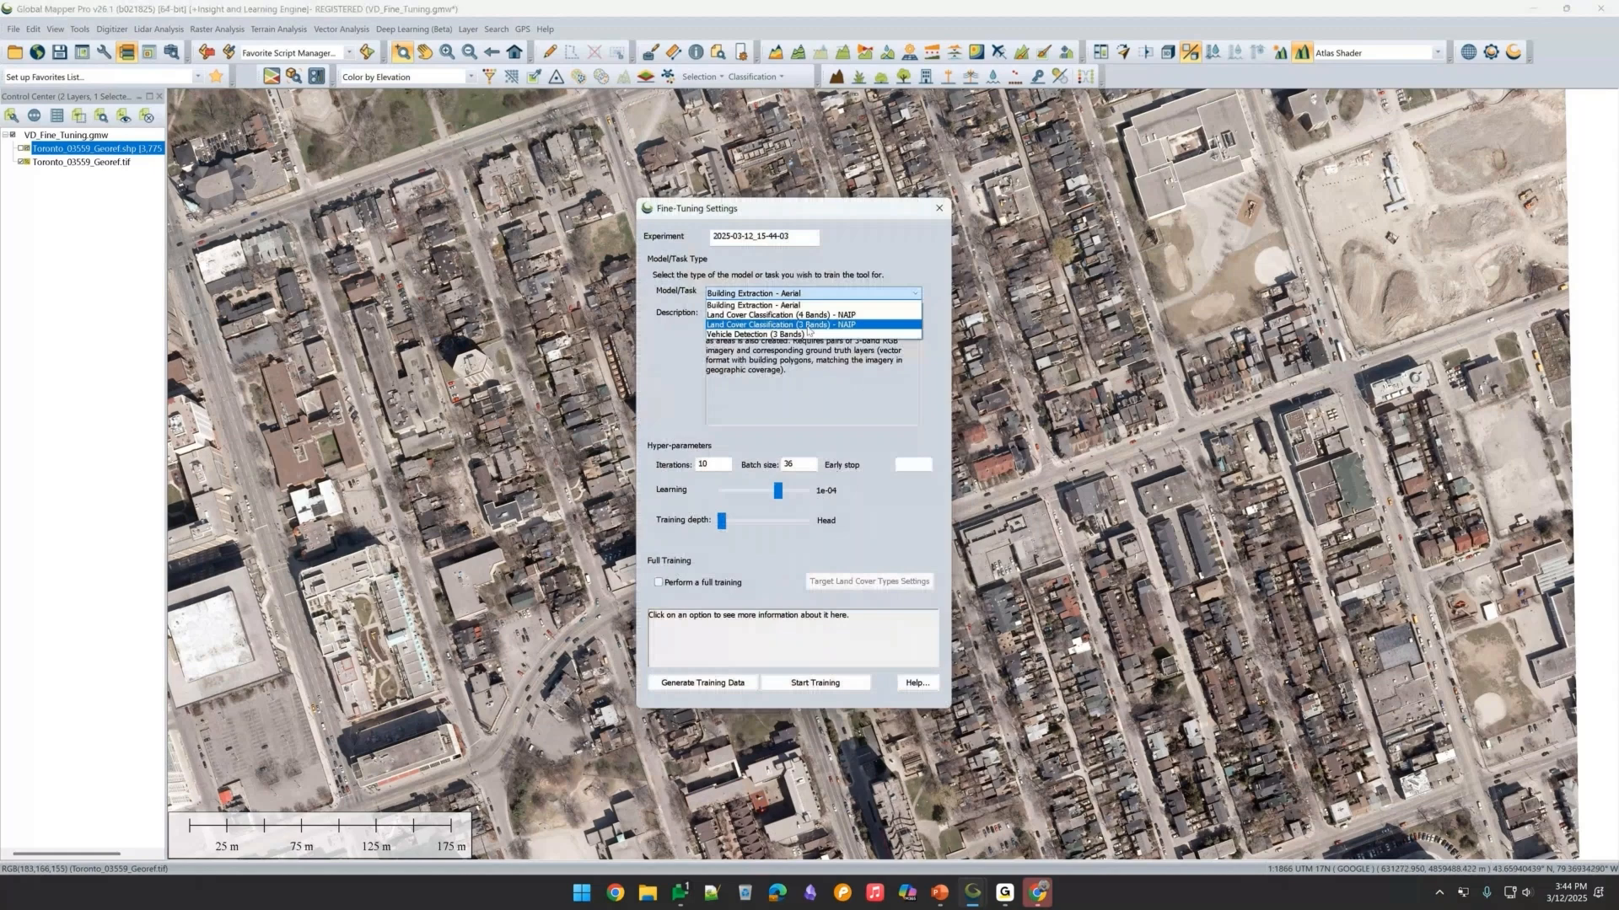
pyautogui.click(799, 334)
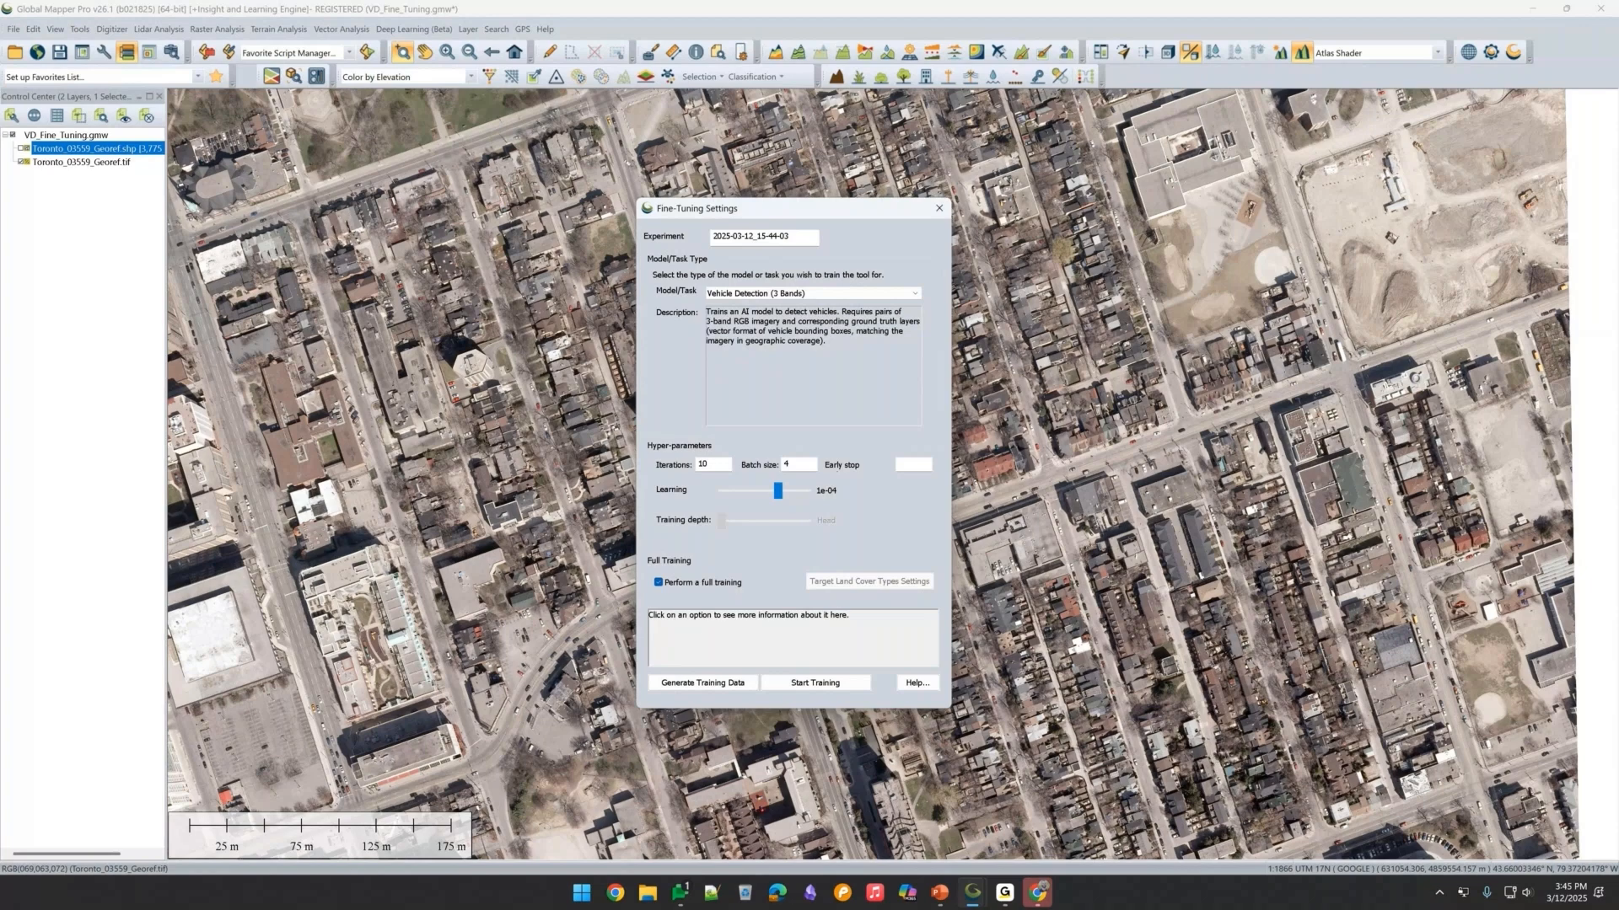
pyautogui.click(937, 209)
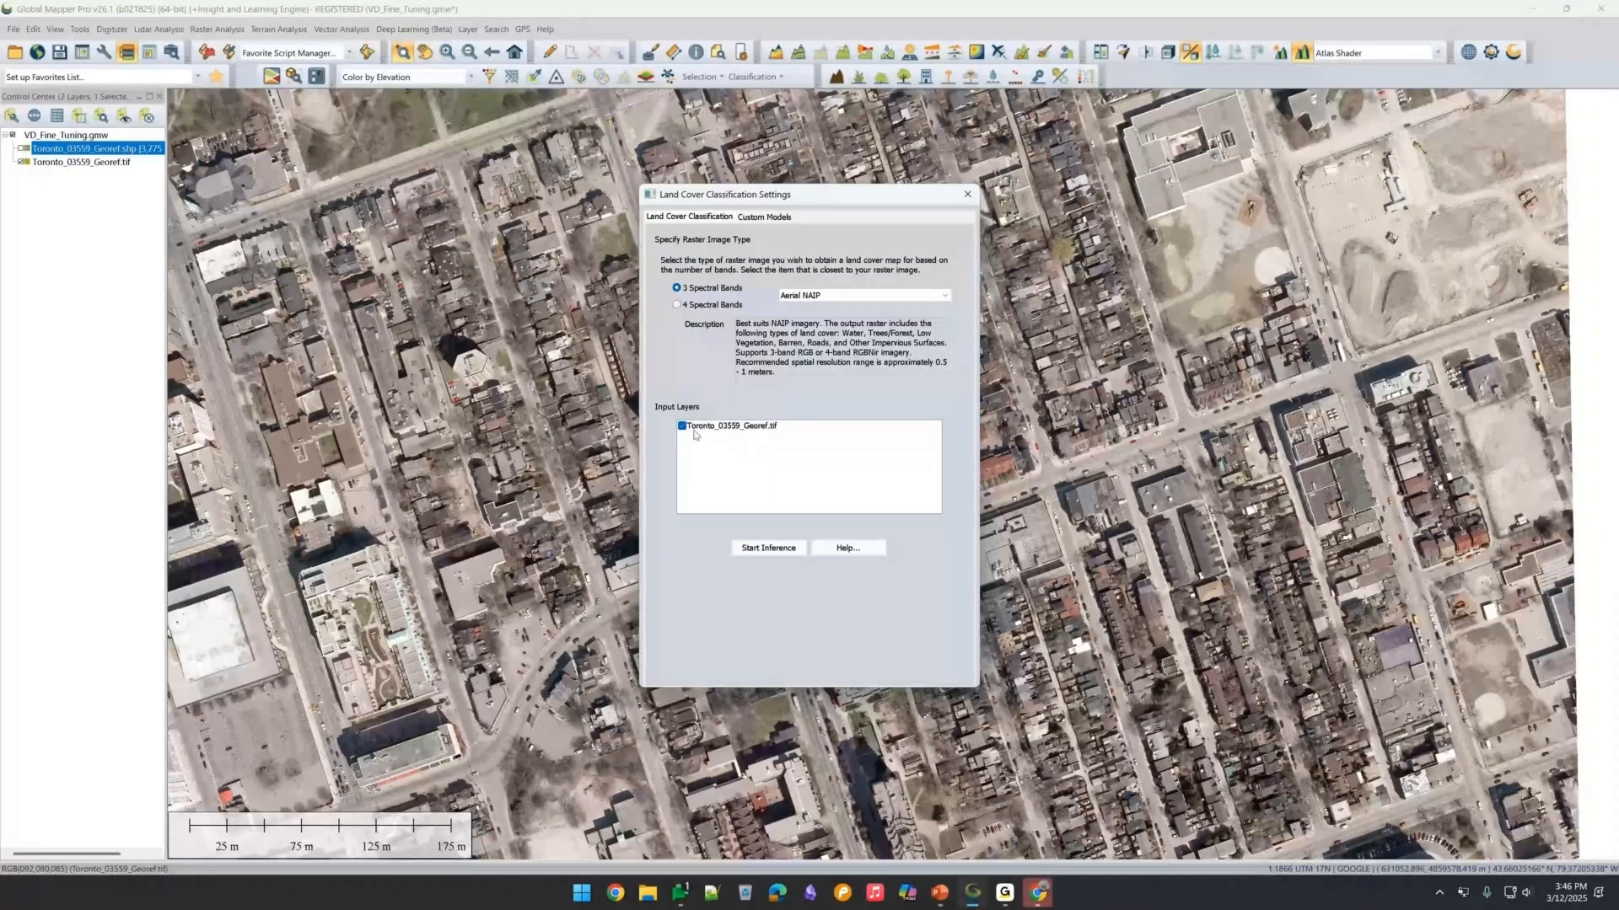
pyautogui.click(722, 429)
pyautogui.click(968, 196)
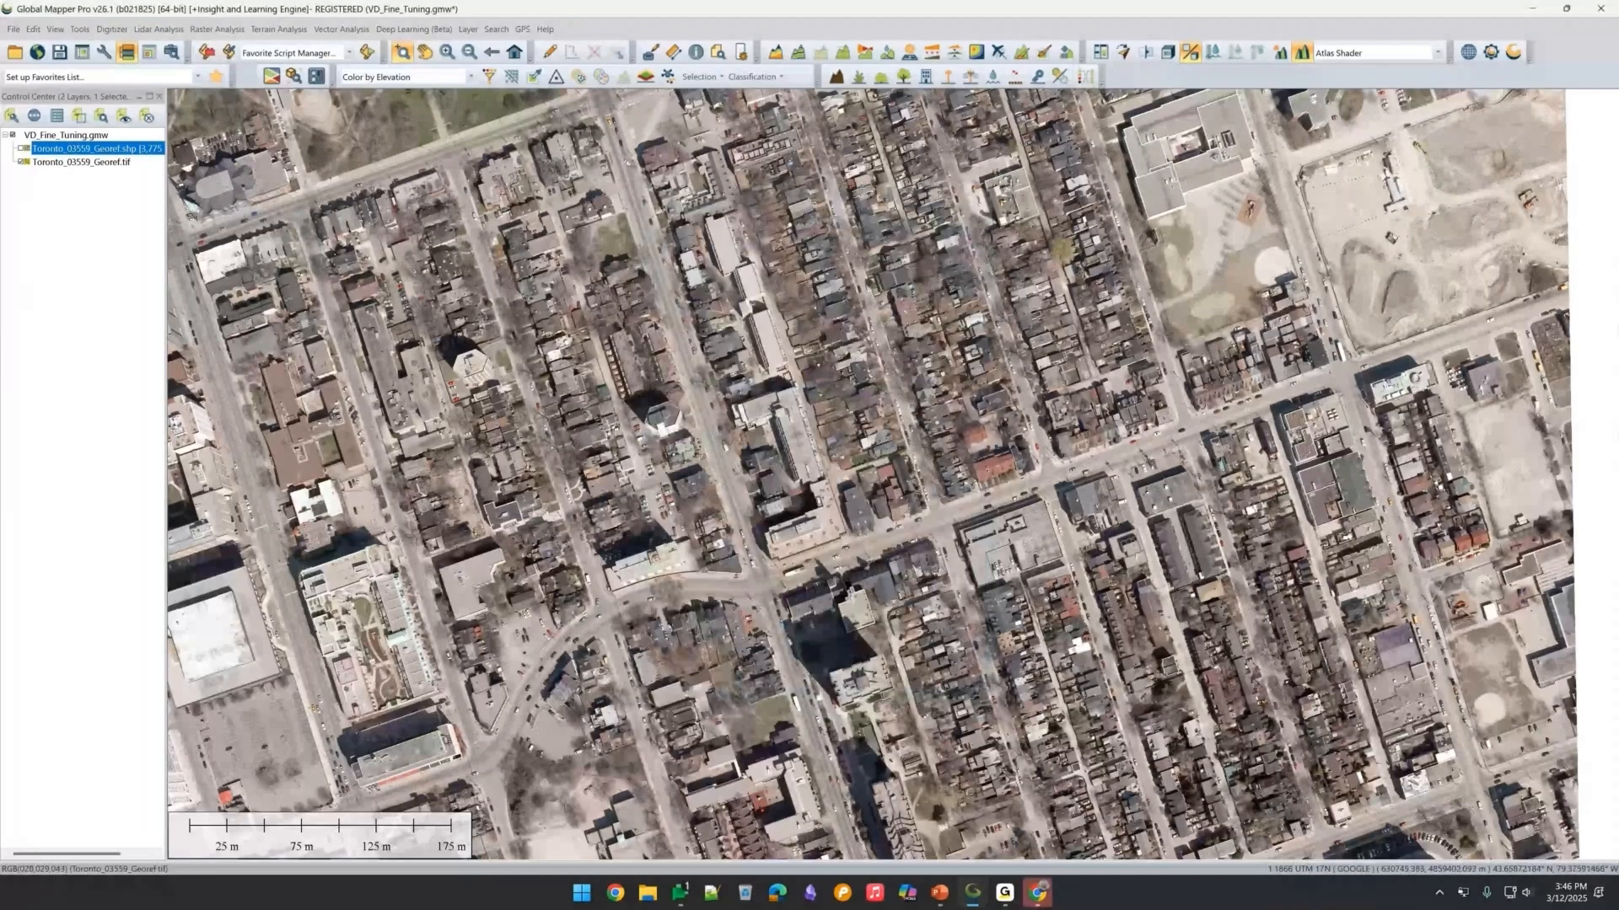